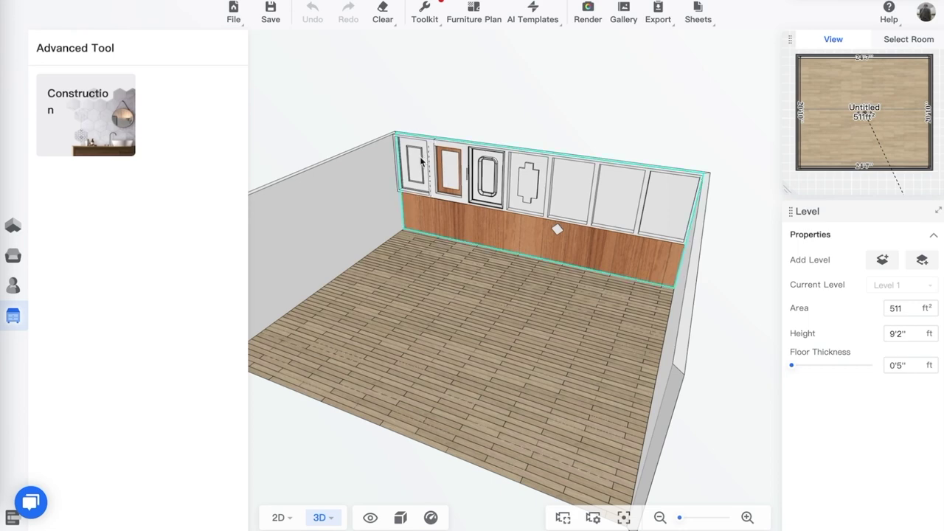
- Zoom, pan and orbit the 3D room to bring the plain left wall into view
scroll(454, 179, up, 2)
scroll(472, 214, up, 1)
scroll(479, 234, up, 1)
scroll(465, 218, up, 1)
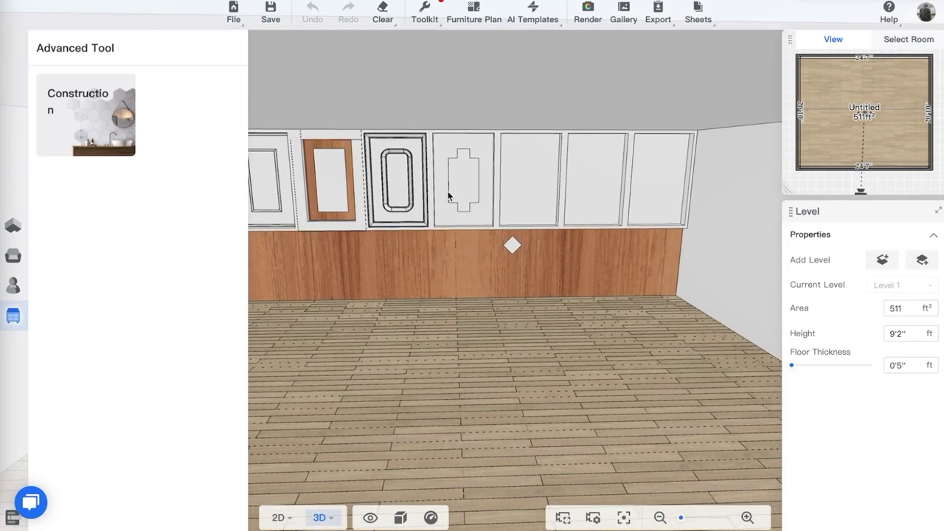
scroll(428, 236, up, 1)
scroll(402, 250, up, 1)
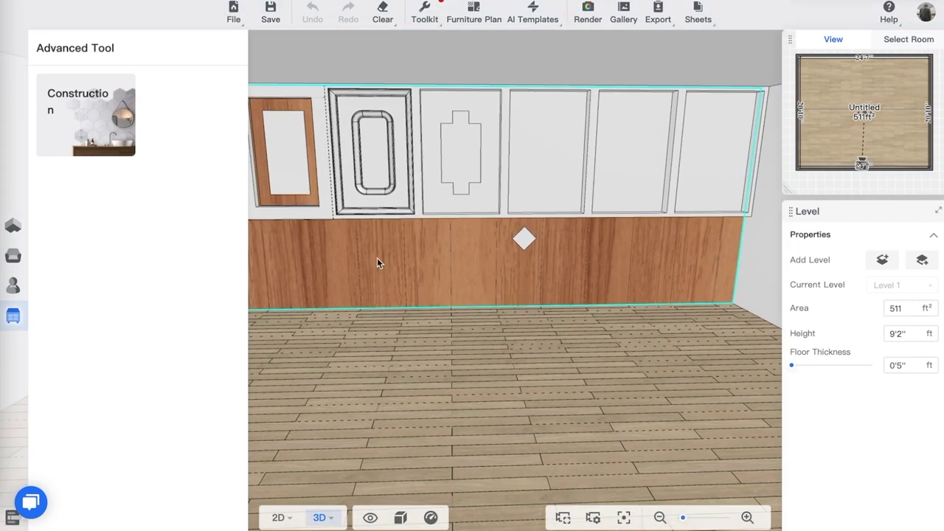
drag(377, 262, 472, 354)
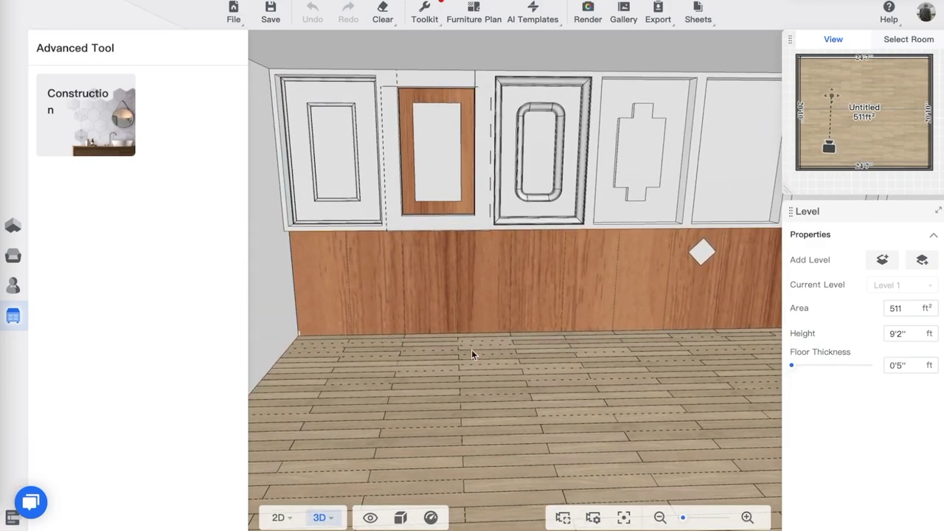
drag(527, 267, 485, 274)
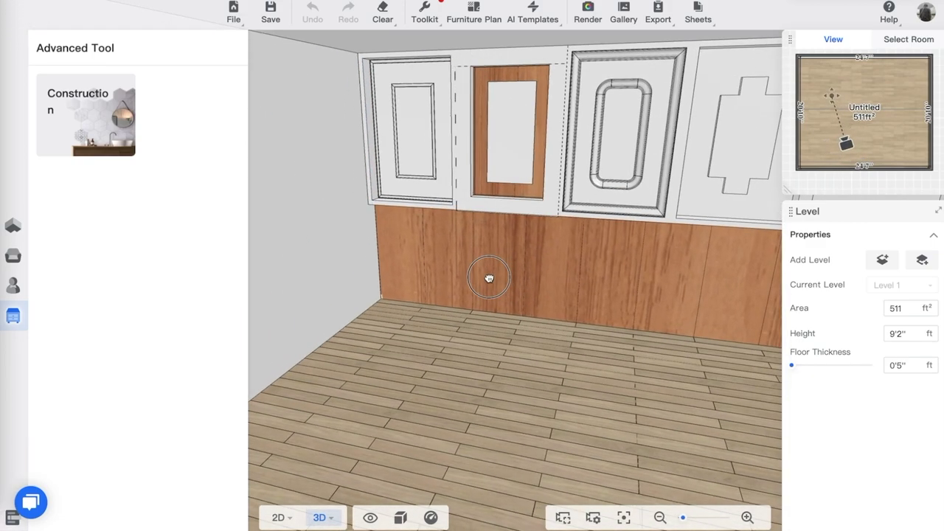
drag(348, 274, 431, 266)
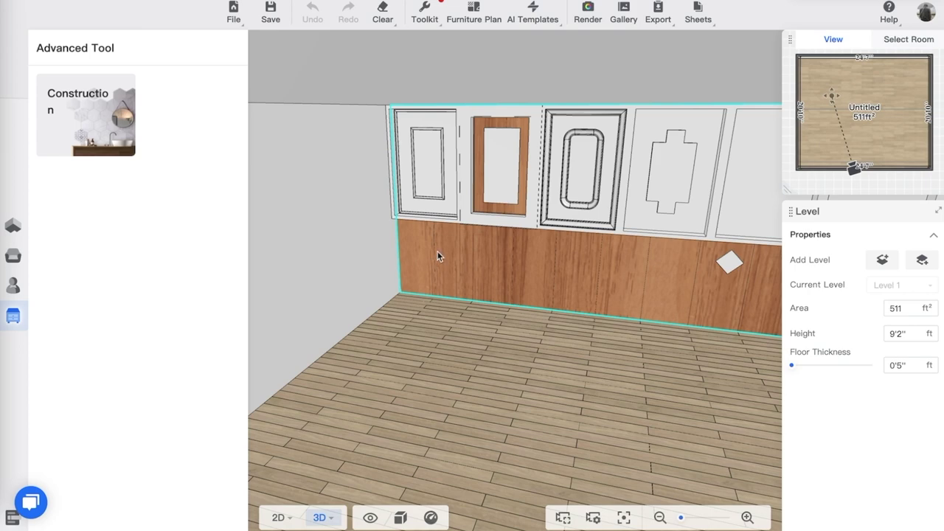
mouse_move(487, 259)
mouse_down()
mouse_move(322, 272)
mouse_move(386, 268)
mouse_up()
scroll(386, 268, down, 3)
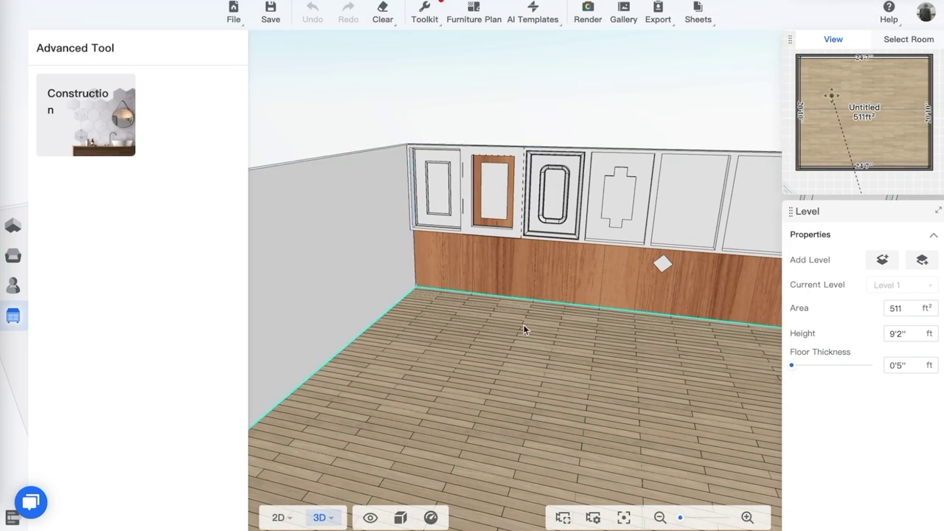
mouse_move(524, 268)
mouse_down()
mouse_move(495, 348)
mouse_move(575, 354)
mouse_move(362, 217)
mouse_up()
scroll(575, 357, down, 2)
- Select the left wall and open it in the Background Wall Editor
click(357, 212)
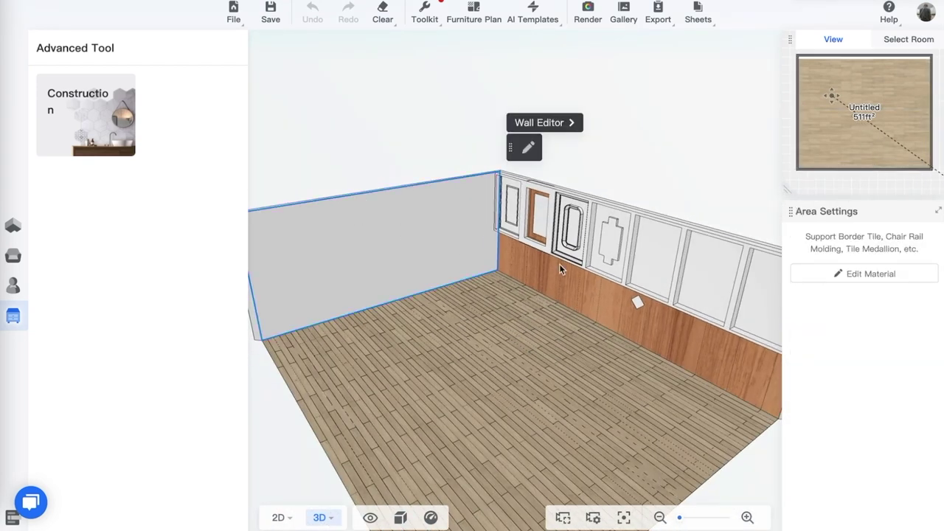
scroll(609, 265, down, 2)
scroll(304, 145, up, 2)
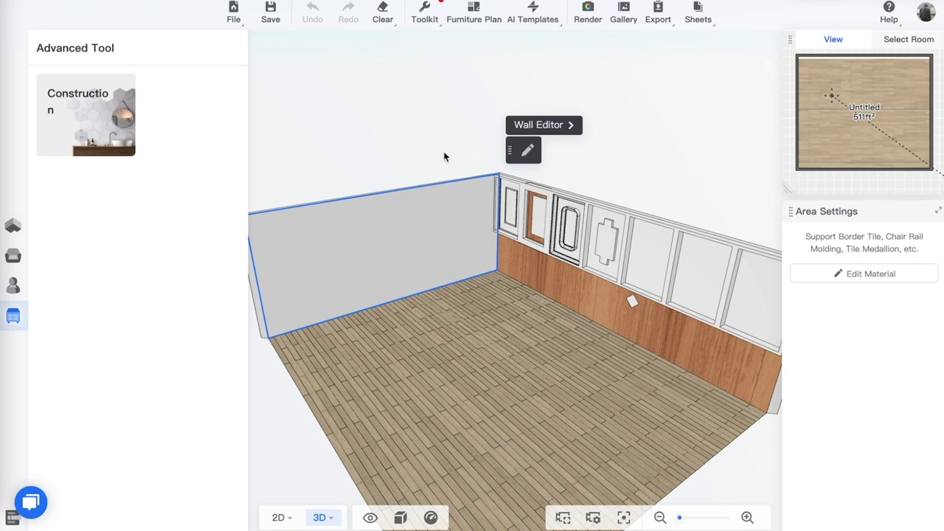
click(550, 124)
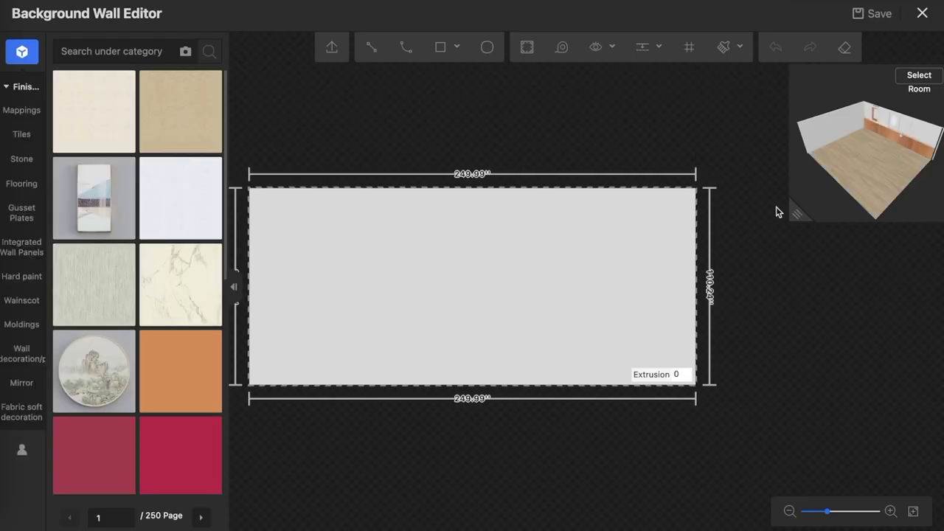
- Enlarge the 3D preview and apply a greenish wallpaper finish to the wall
mouse_move(822, 200)
mouse_down()
mouse_move(828, 158)
mouse_move(791, 200)
mouse_up()
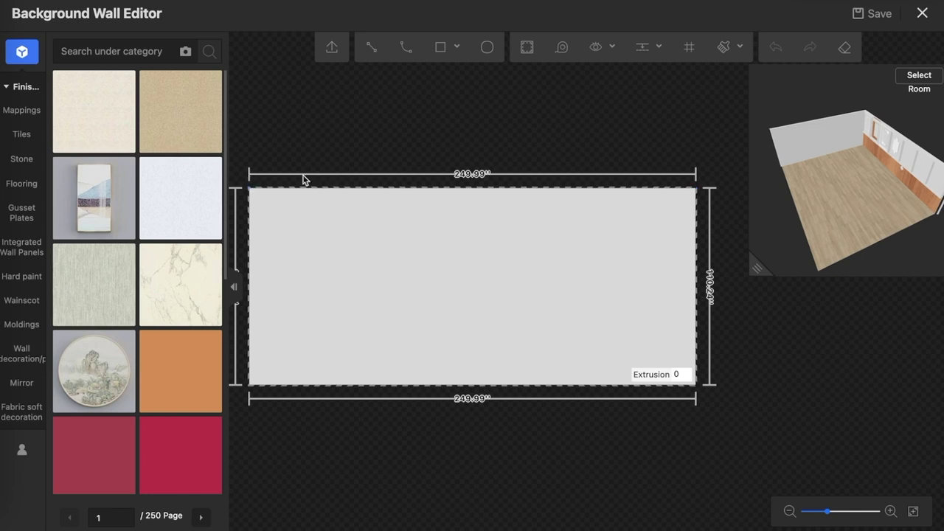
drag(305, 164, 321, 152)
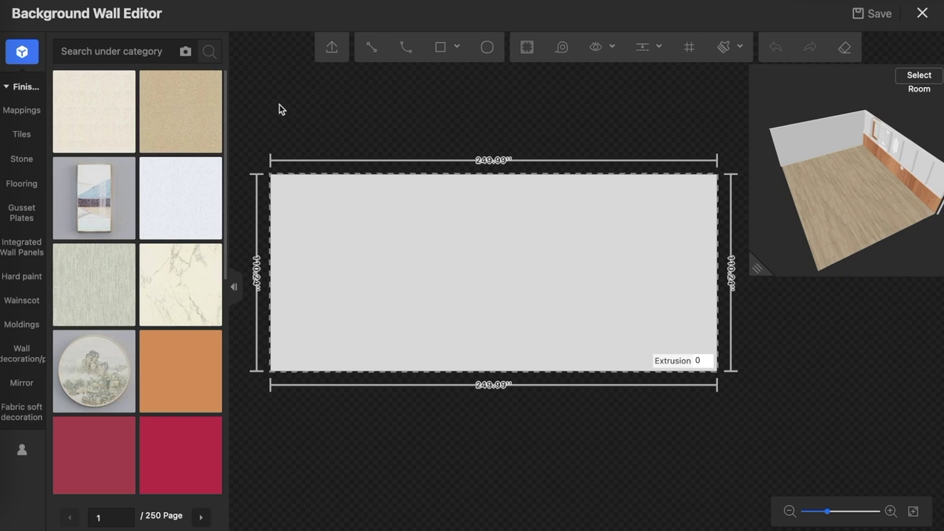
mouse_move(22, 110)
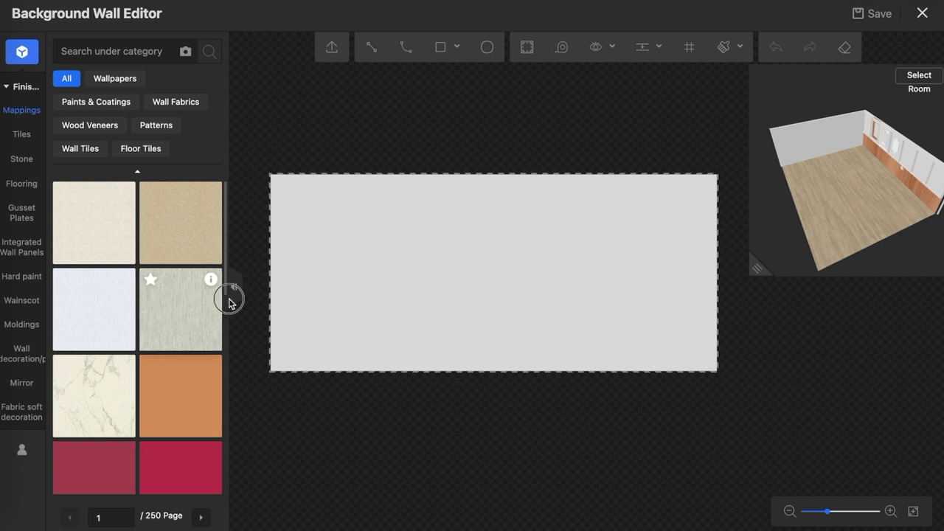
click(346, 261)
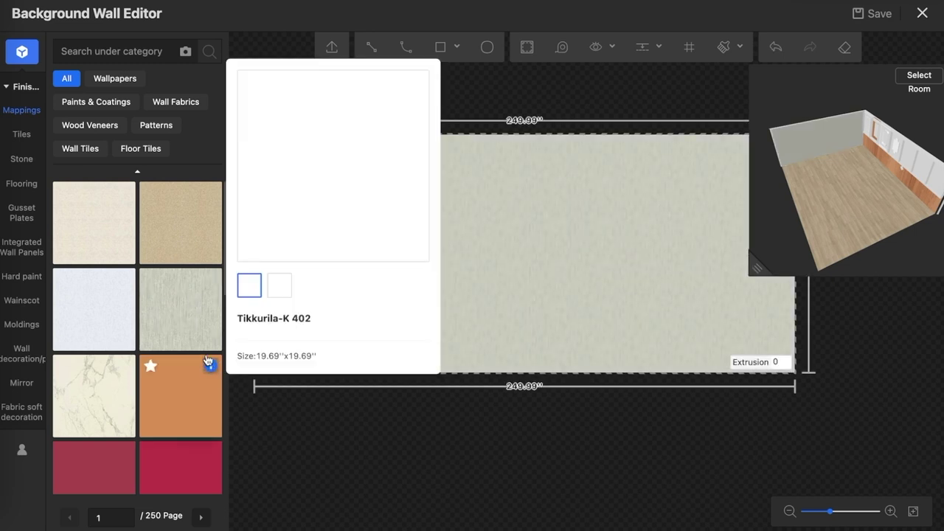
- Replace it with a brown-and-white marble finish from the Stone catalogue
click(22, 163)
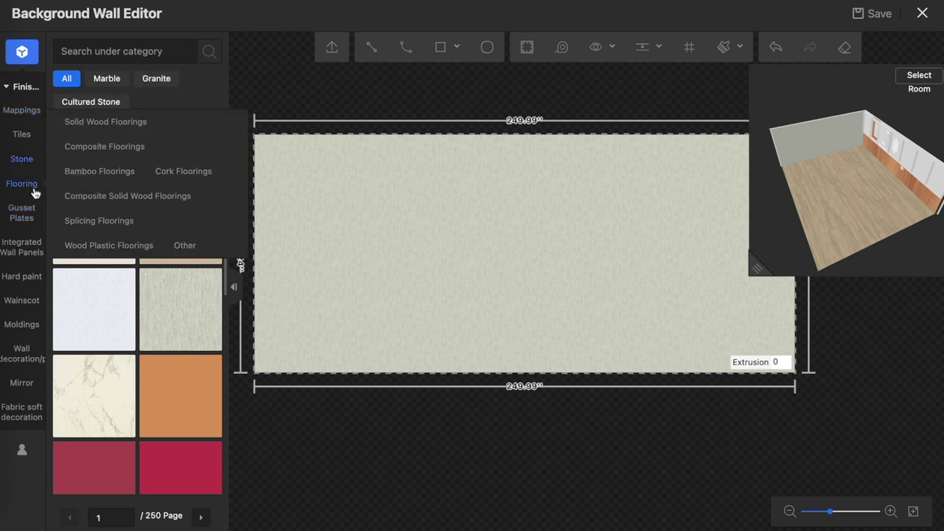
scroll(192, 265, down, 1)
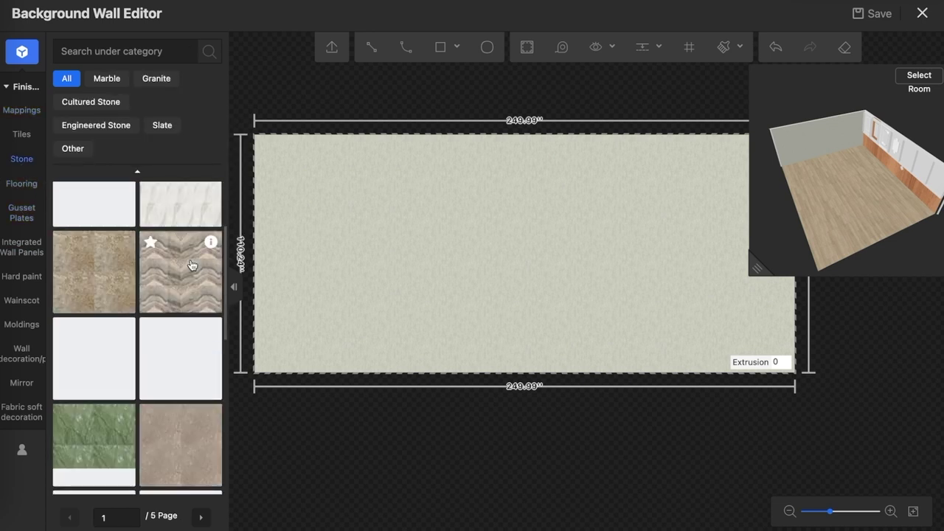
scroll(184, 264, up, 3)
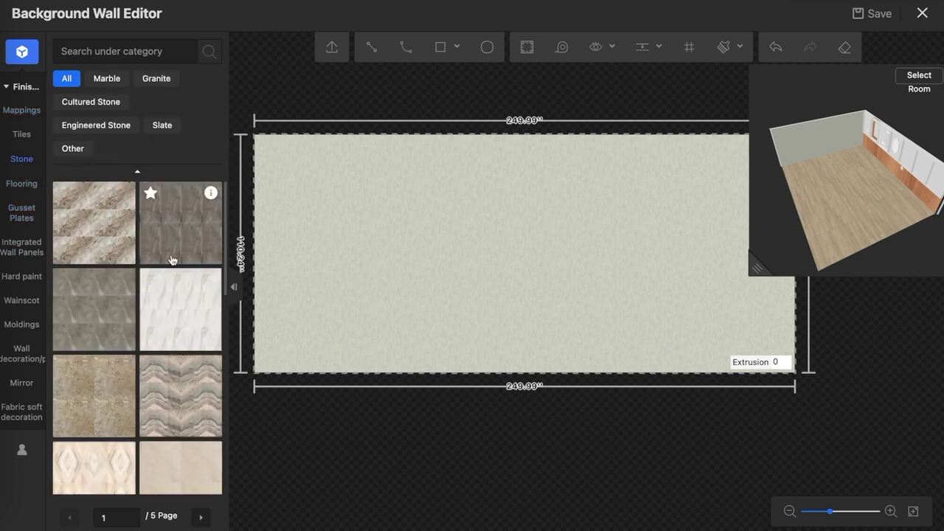
drag(172, 260, 408, 245)
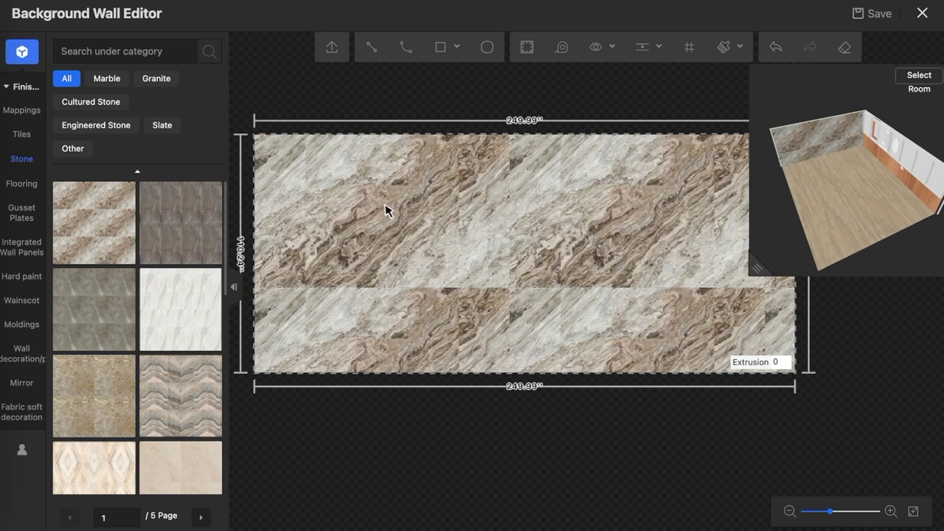
- Select the marble wall surface and set its paving to Brickwork
click(388, 211)
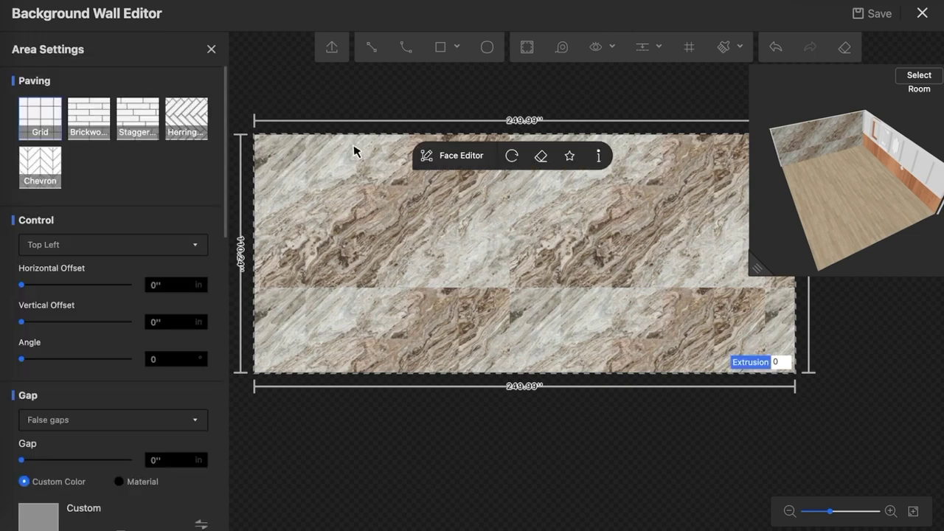
click(307, 93)
click(330, 191)
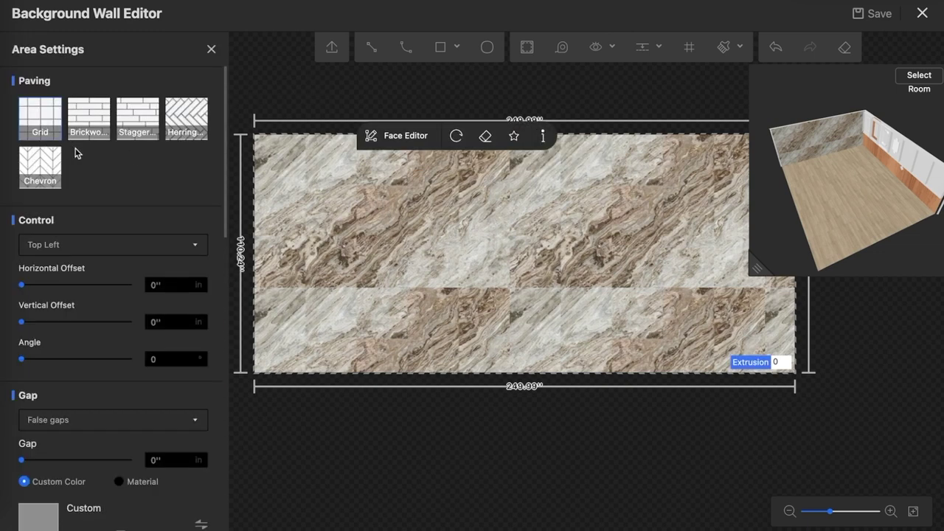
click(90, 129)
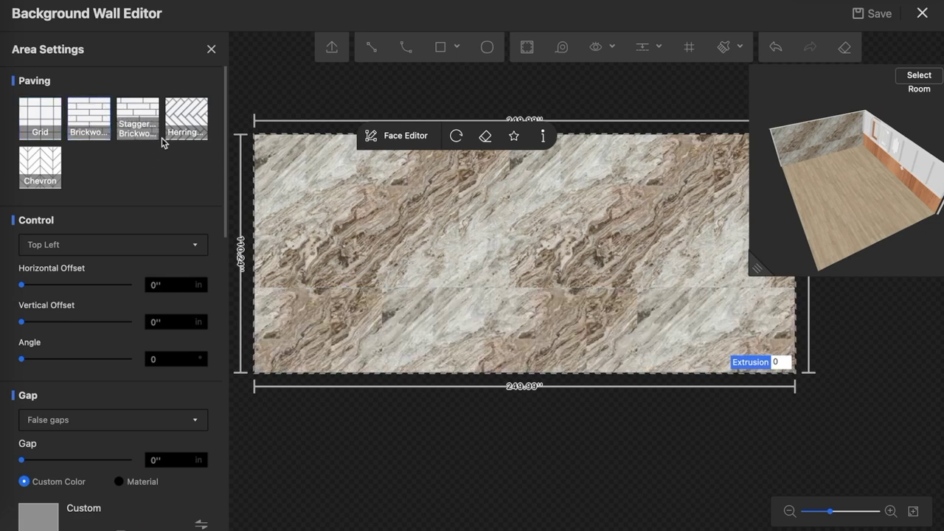
scroll(197, 255, down, 4)
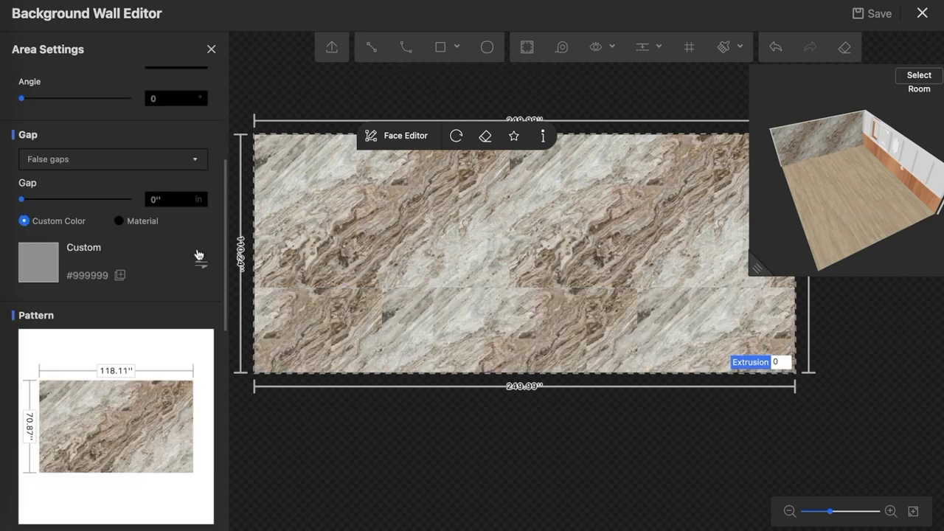
scroll(196, 255, down, 2)
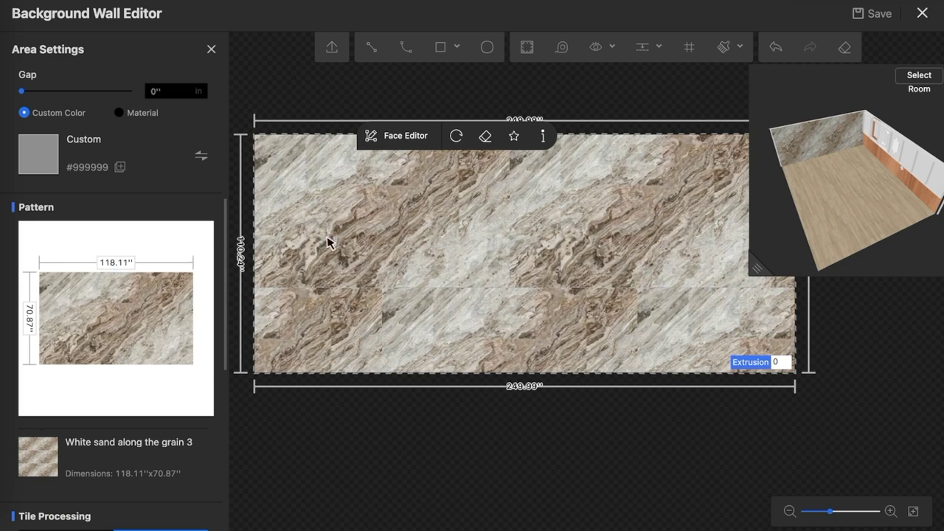
- Set the tiles to 30 by 15 inches in a herringbone layout, then close Area Settings
click(113, 263)
text(30)
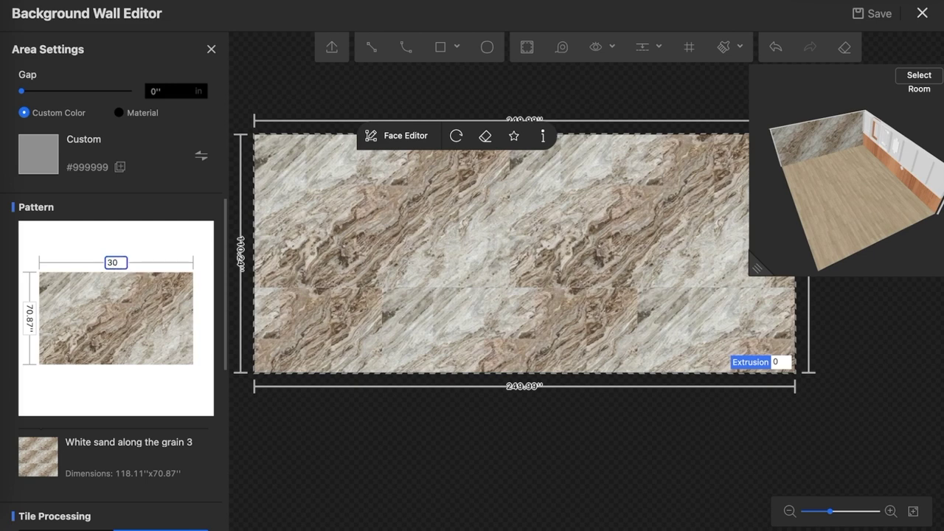
key(Return)
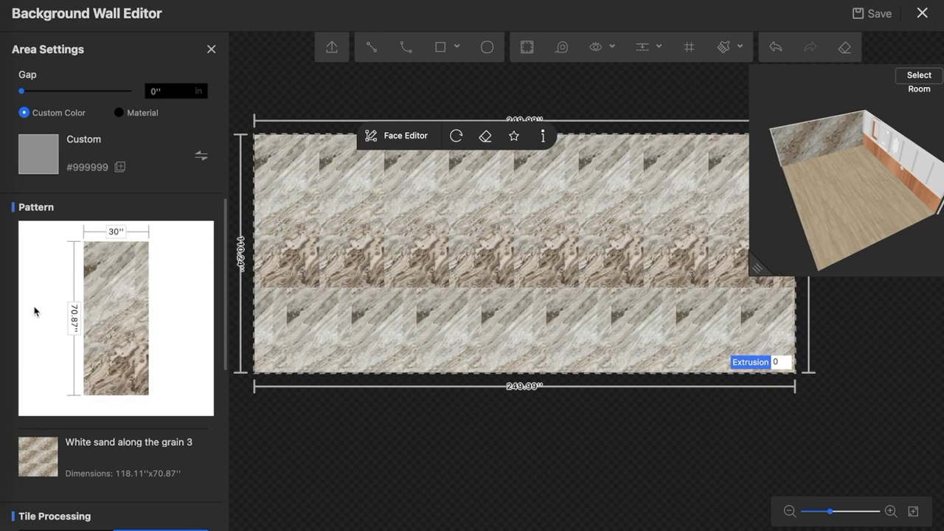
click(76, 311)
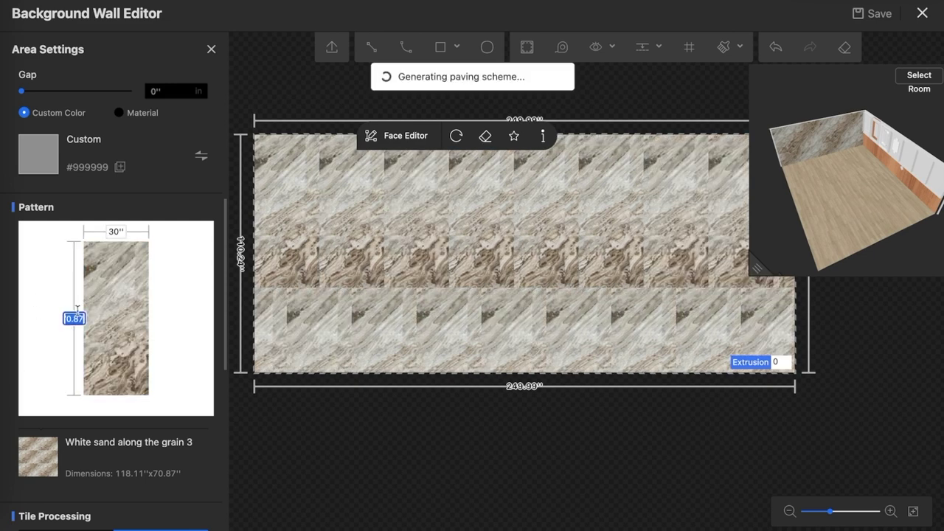
text(15)
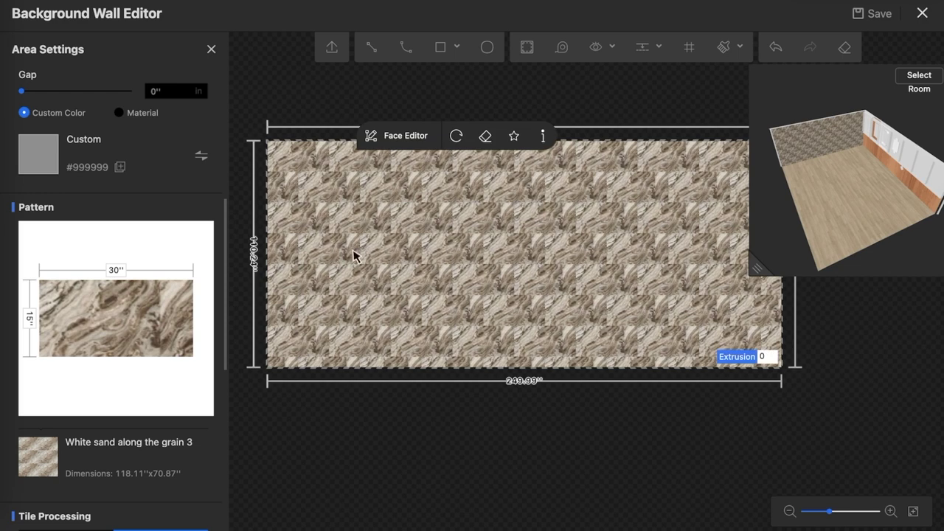
scroll(191, 216, up, 5)
scroll(191, 216, up, 3)
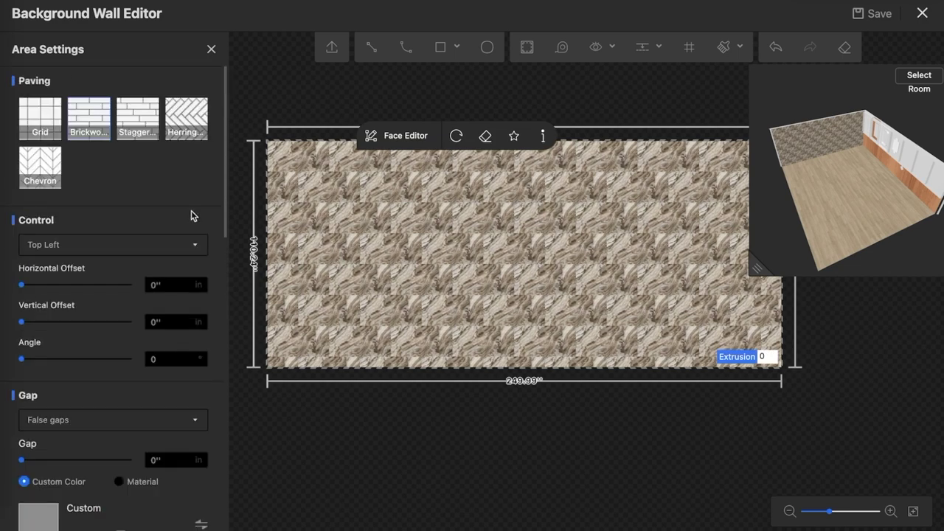
click(184, 132)
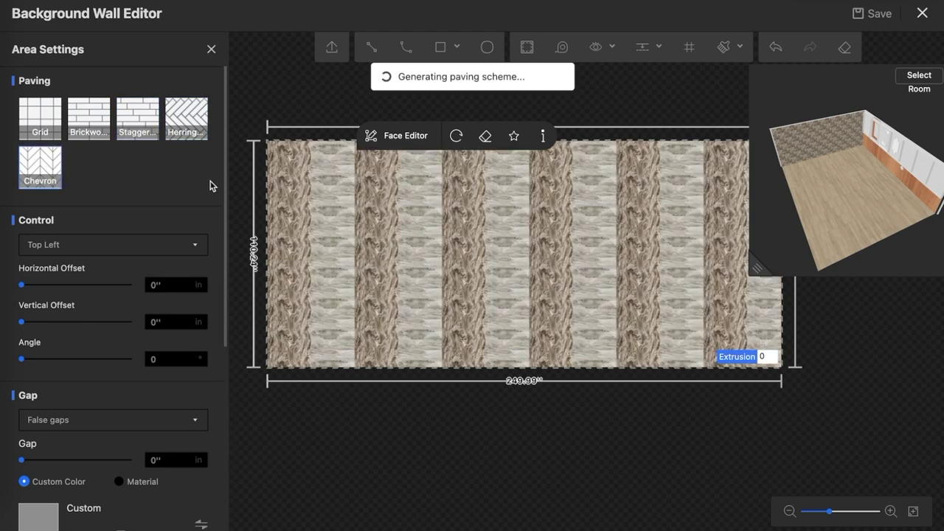
click(211, 48)
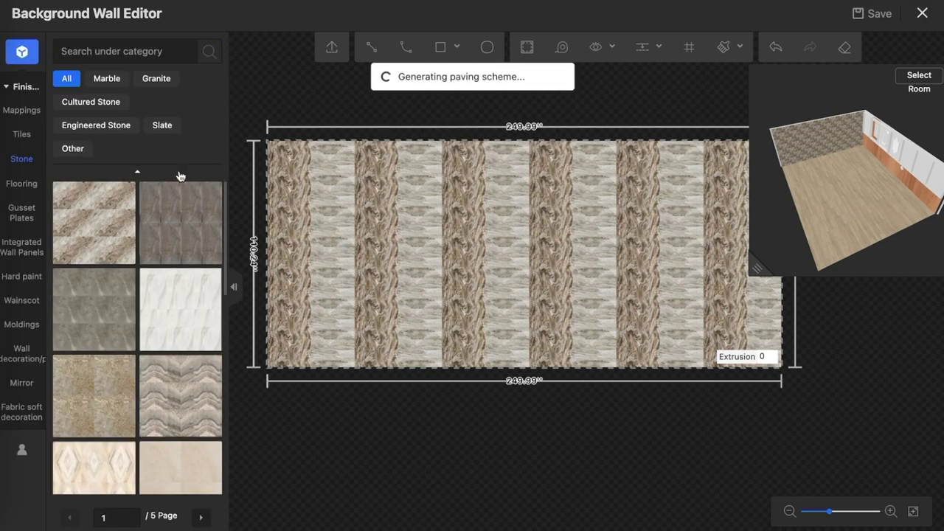
- Try a dark herringbone wood flooring finish on the wall, then clear the texture back to plain grey
click(22, 186)
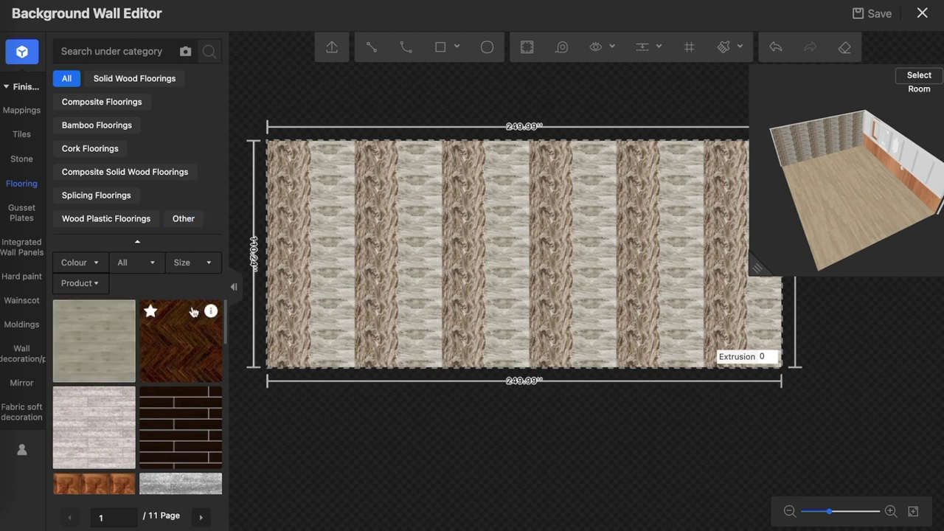
mouse_move(174, 328)
mouse_down()
mouse_move(405, 300)
mouse_move(415, 278)
mouse_up()
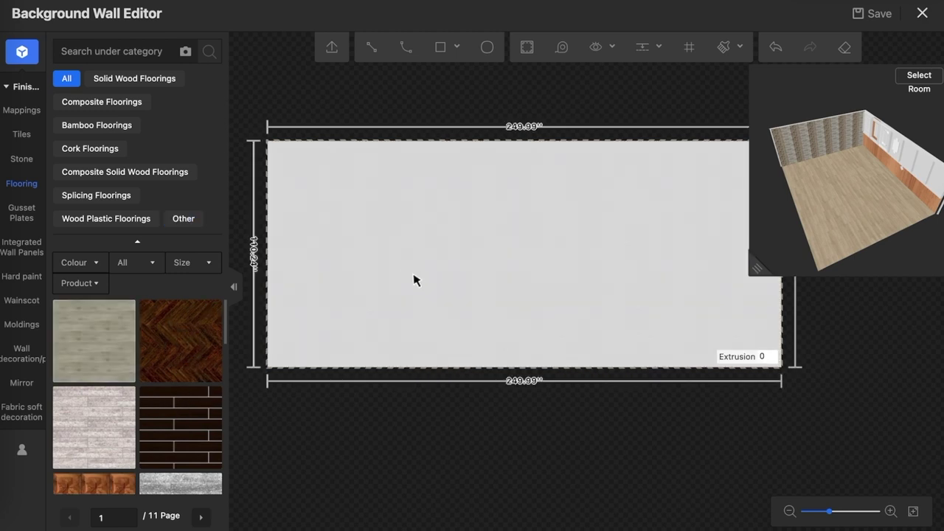
click(405, 192)
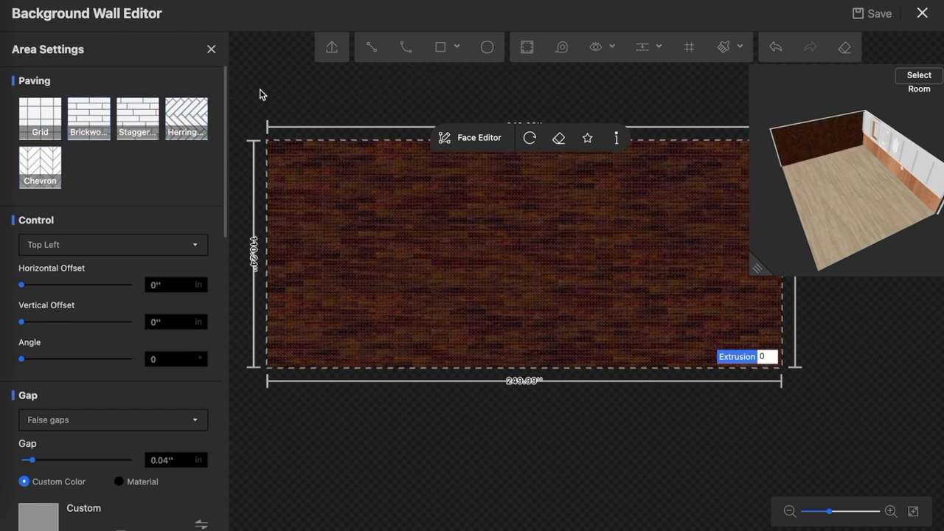
click(282, 115)
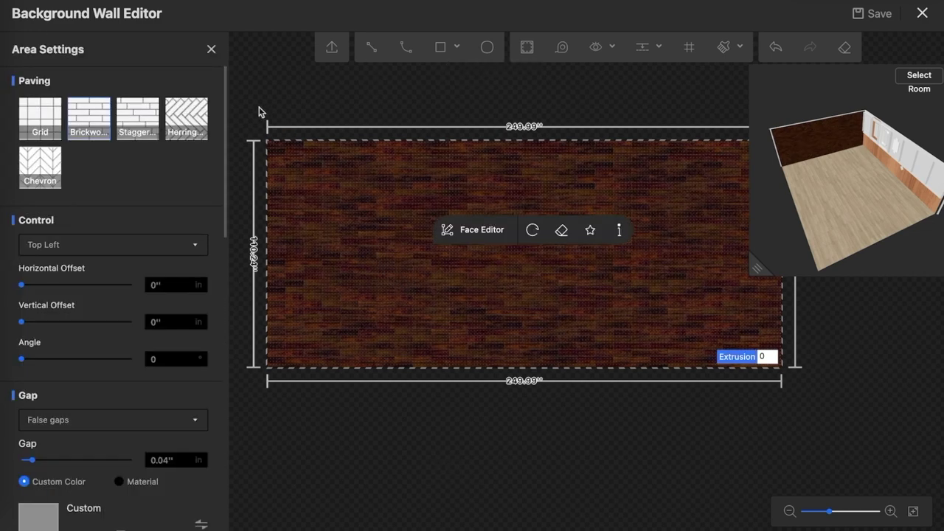
click(562, 234)
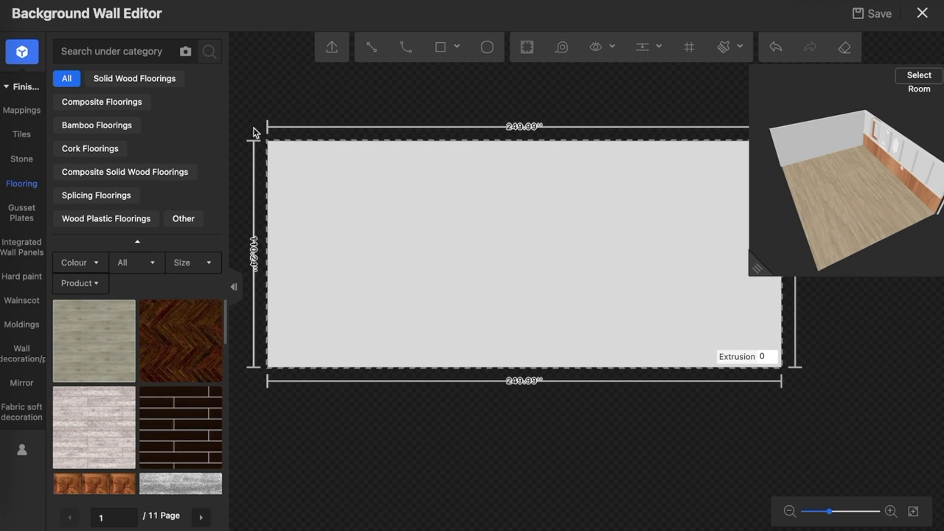
- Apply the 30044-128-silver rubber striped panel material to the wall and check it in 3D
click(26, 251)
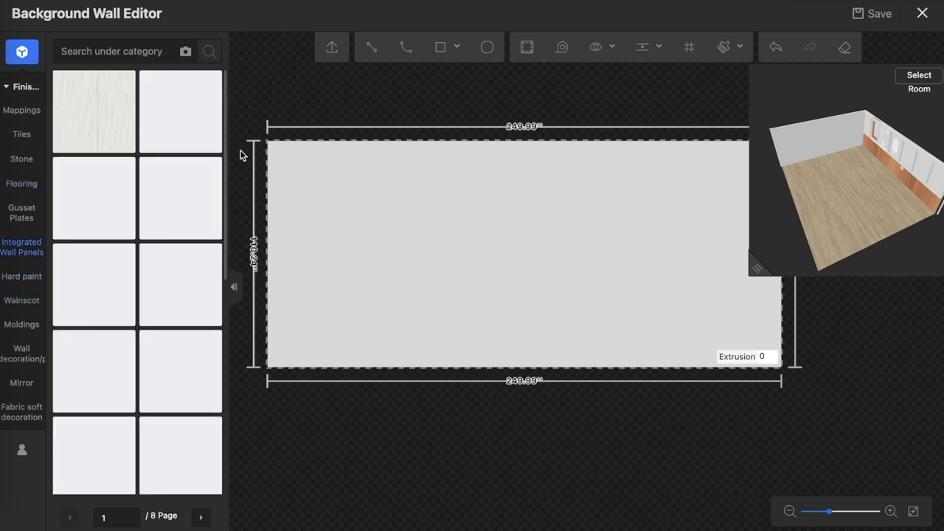
mouse_move(185, 126)
mouse_down()
mouse_move(316, 242)
mouse_move(314, 252)
mouse_up()
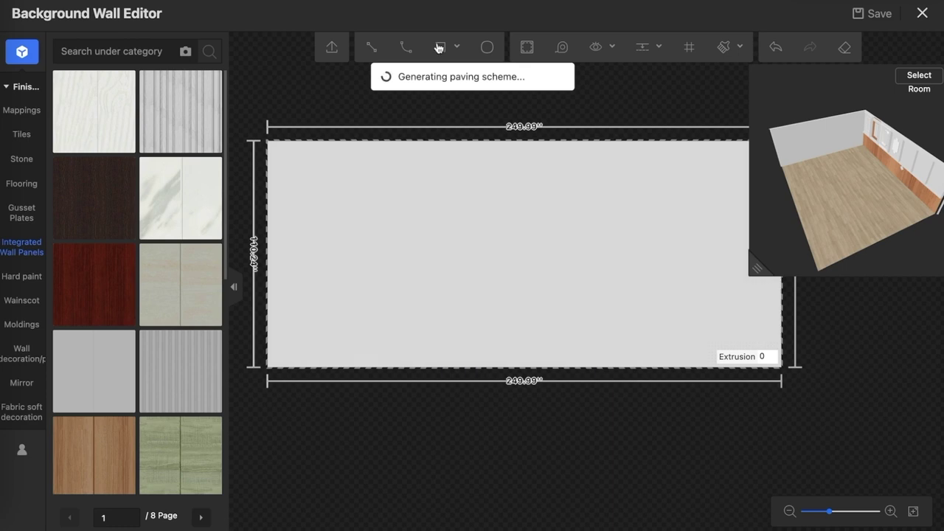
click(484, 225)
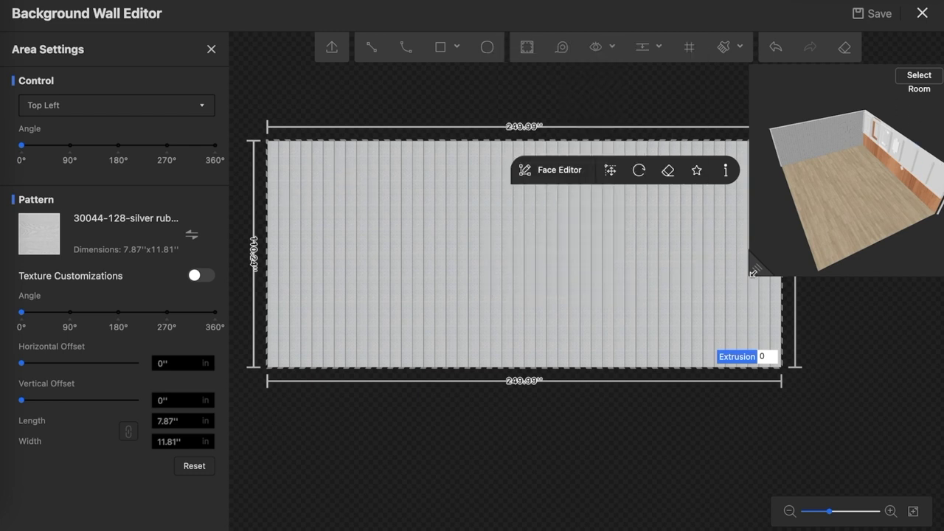
drag(753, 273, 544, 418)
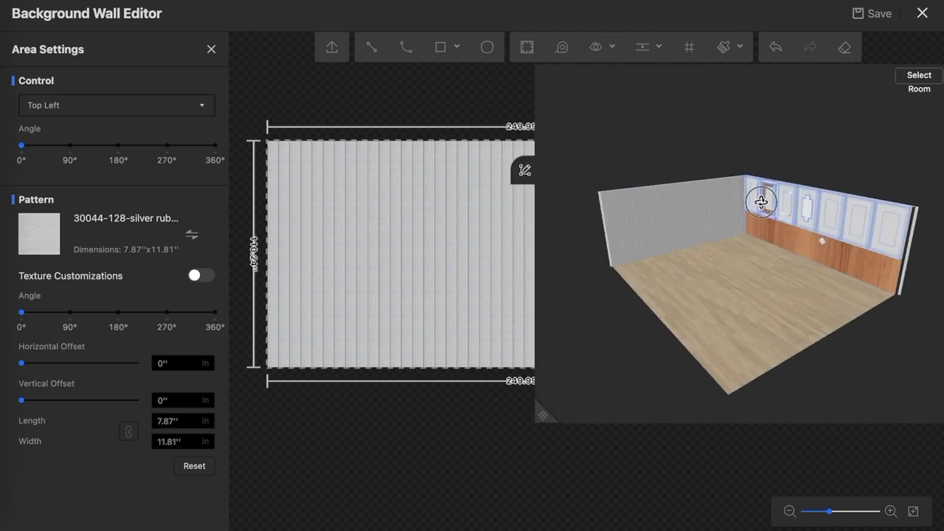
drag(762, 202, 694, 223)
scroll(685, 231, up, 1)
scroll(685, 234, up, 3)
scroll(687, 238, up, 2)
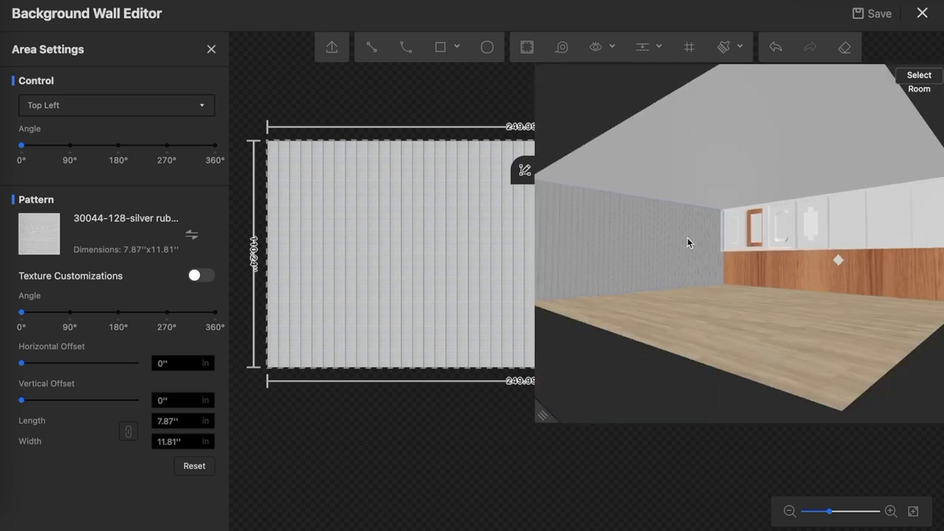
drag(539, 414, 737, 284)
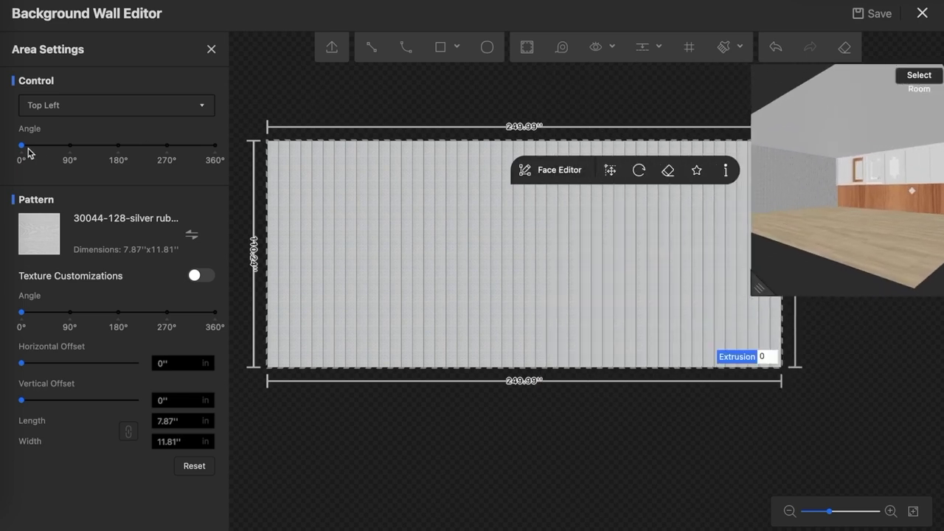
- Try angle, offset and alignment options, leaving the paving aligned Top Left
mouse_move(23, 147)
mouse_down()
mouse_move(50, 152)
mouse_move(22, 146)
mouse_up()
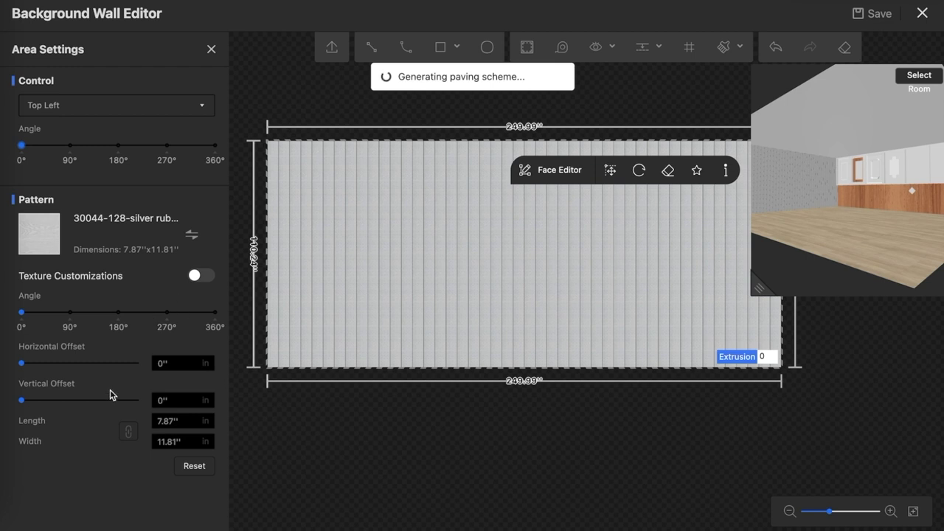
mouse_move(22, 363)
mouse_down()
mouse_move(85, 367)
mouse_move(21, 363)
mouse_up()
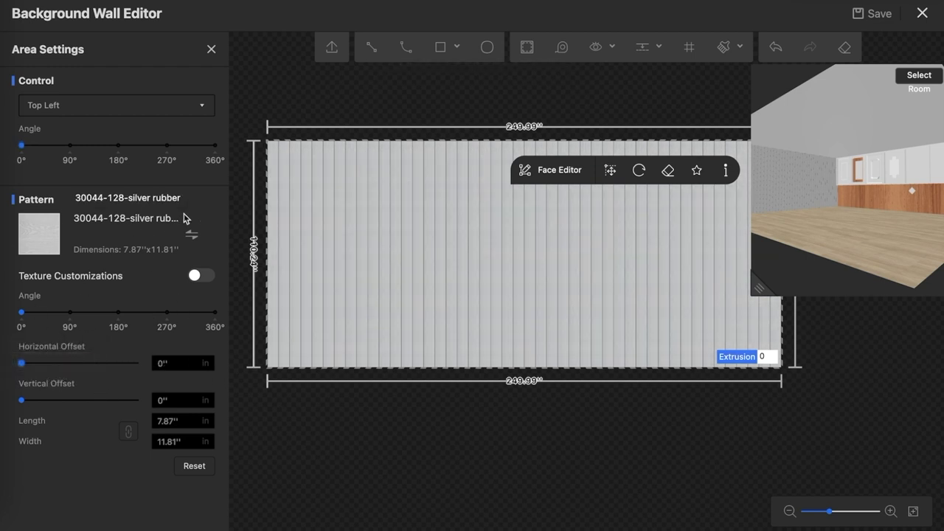
click(198, 111)
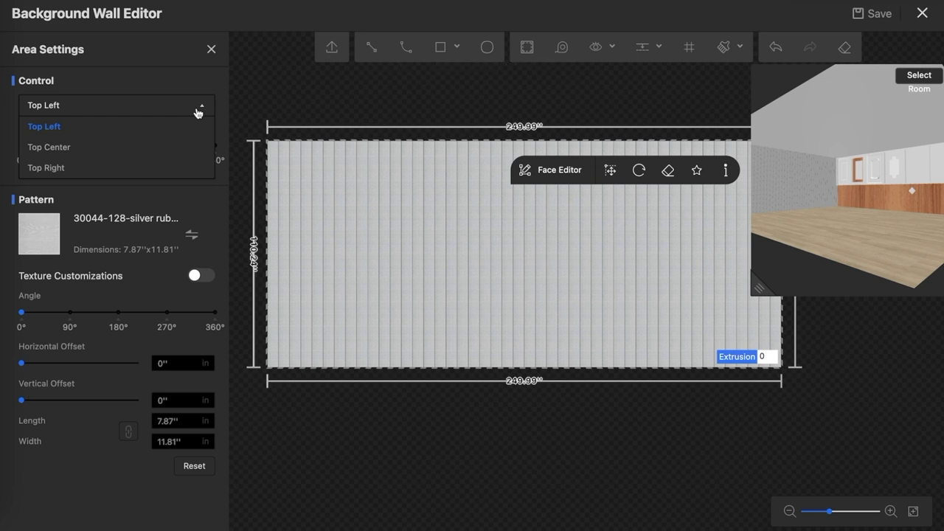
click(105, 149)
click(118, 111)
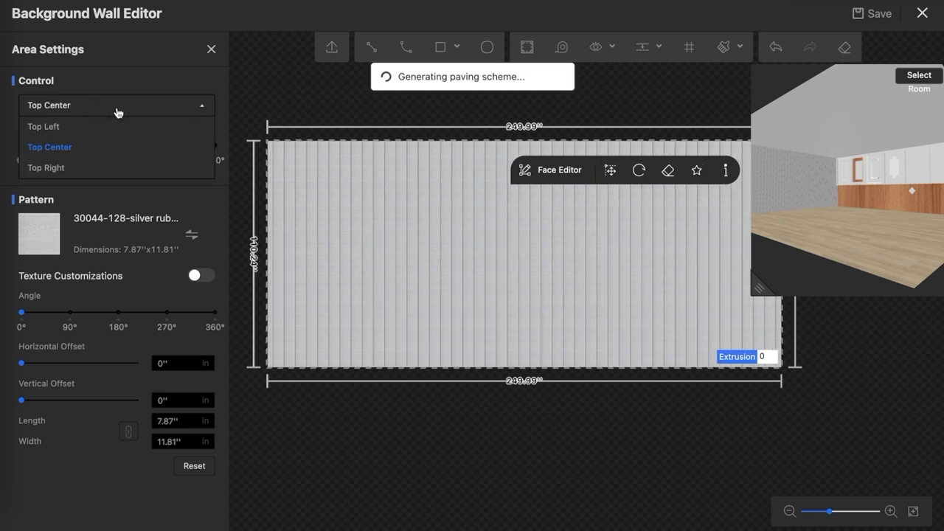
click(57, 166)
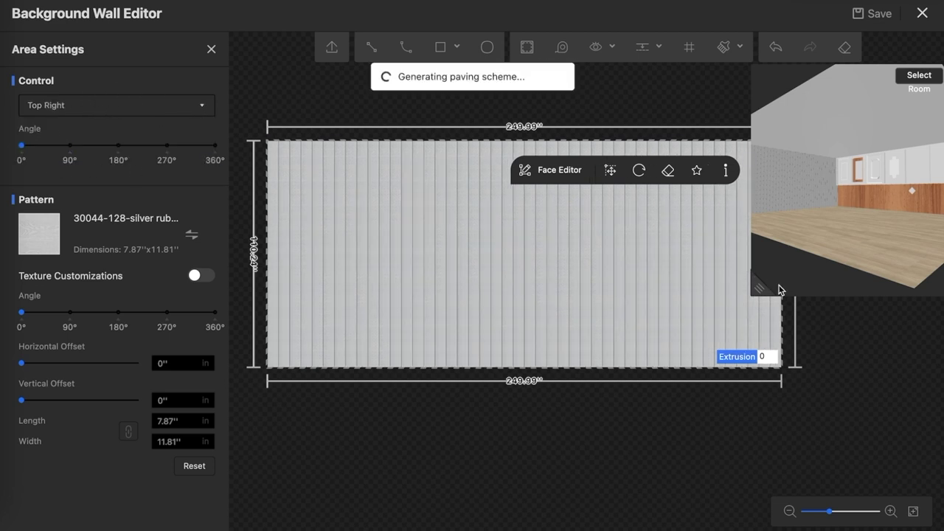
click(111, 101)
click(79, 126)
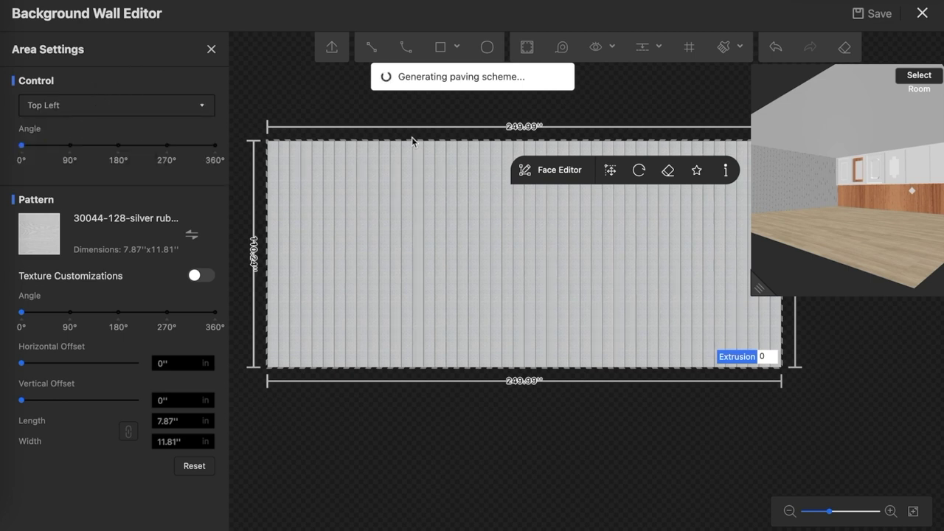
click(410, 134)
- Place the 27.95 × 95.28 wooden-framed wainscot panel at the wall's left edge and view it in 3D
click(20, 276)
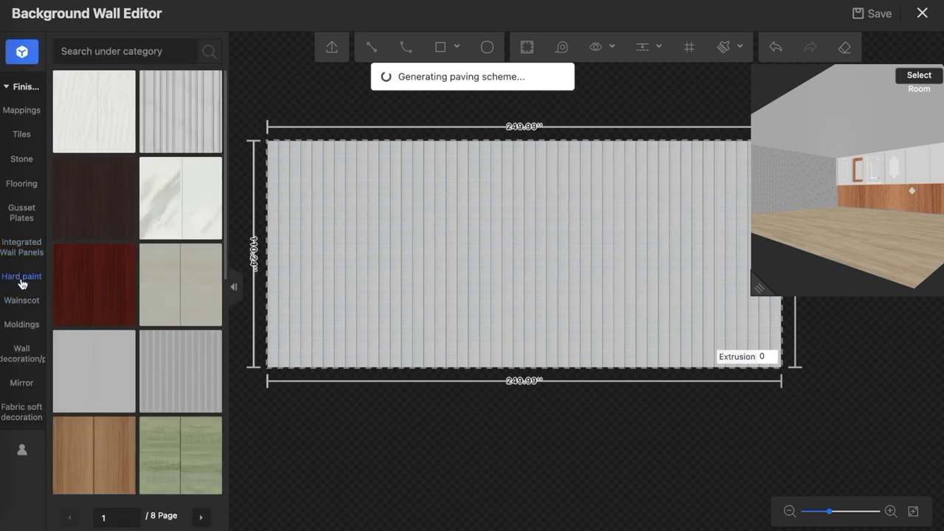
click(21, 303)
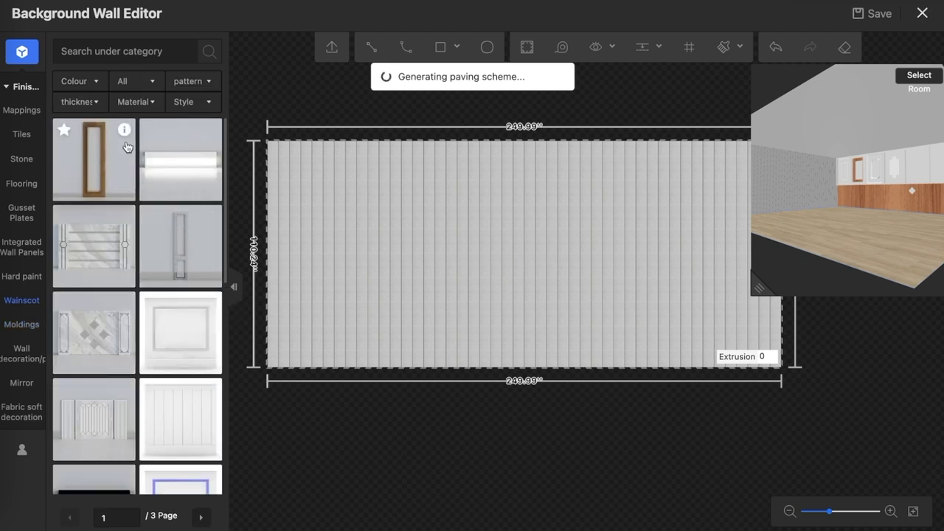
mouse_move(124, 130)
drag(126, 140, 301, 267)
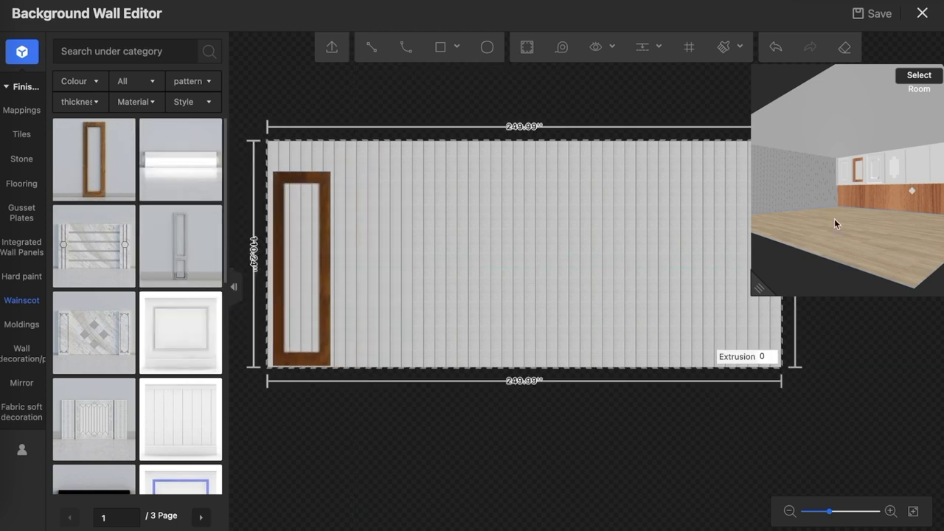
drag(835, 219, 798, 165)
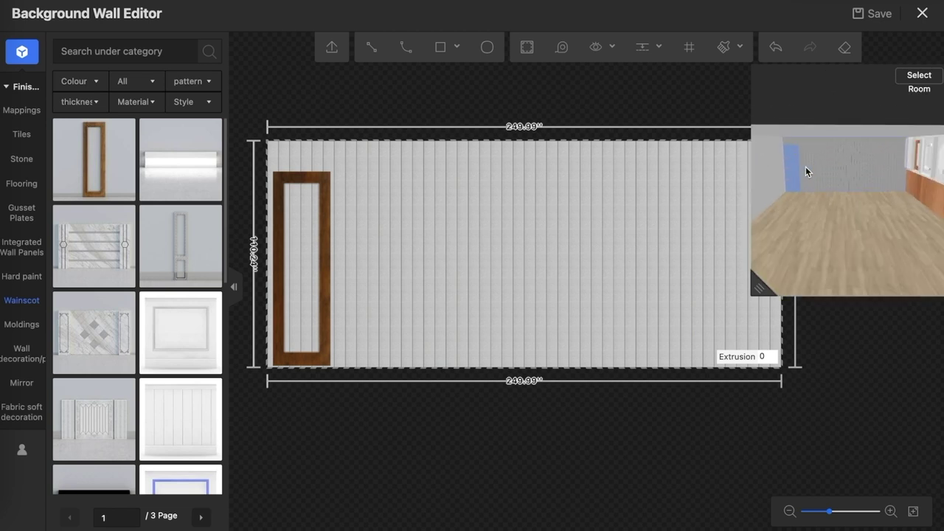
drag(760, 286, 587, 419)
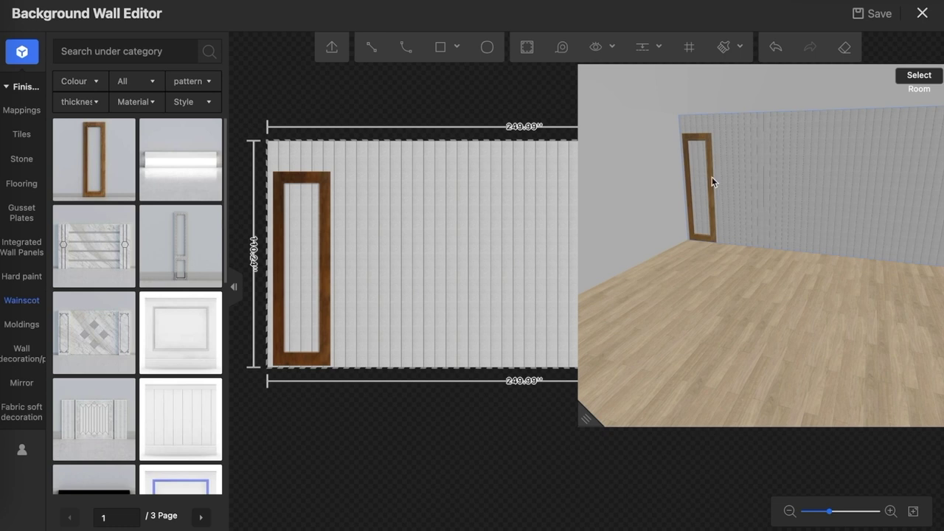
drag(583, 420, 753, 299)
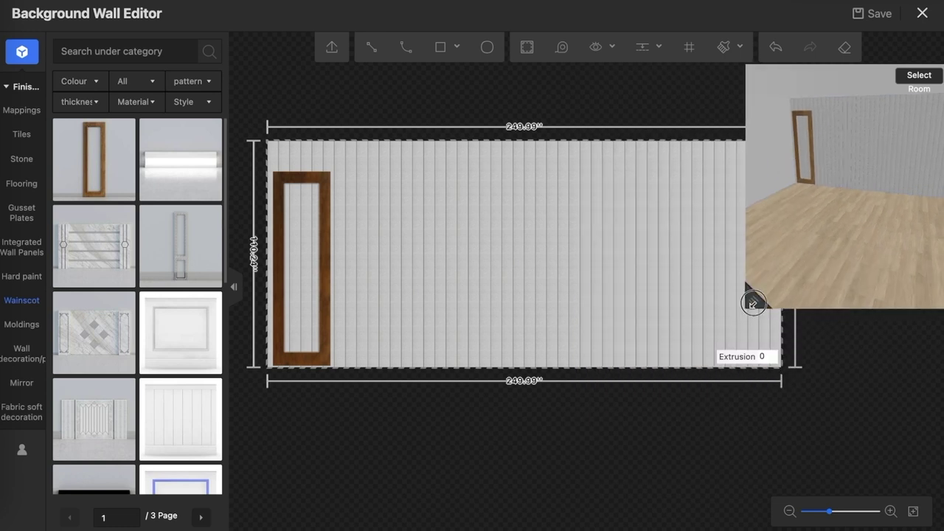
click(330, 289)
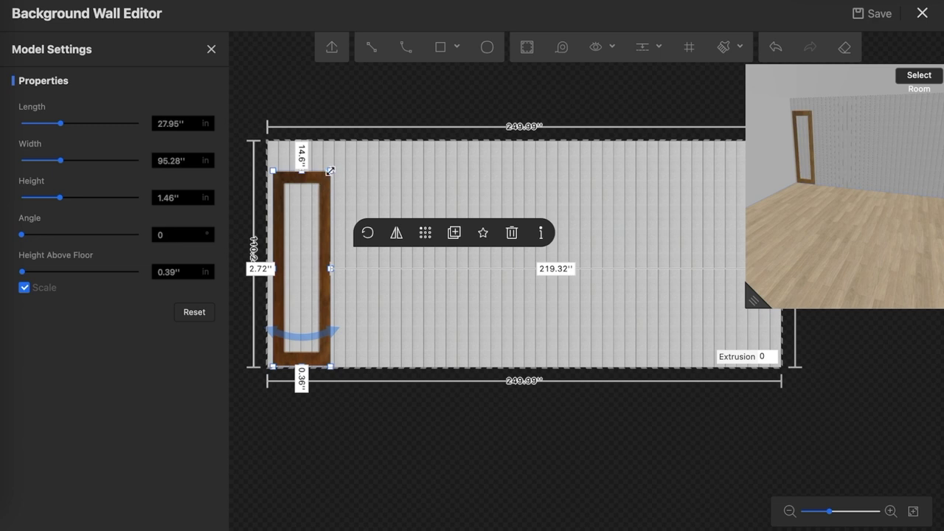
- Enlarge the frame, move it to the wall's top-left corner, and array copies across the wall
drag(331, 171, 354, 149)
drag(336, 196, 323, 190)
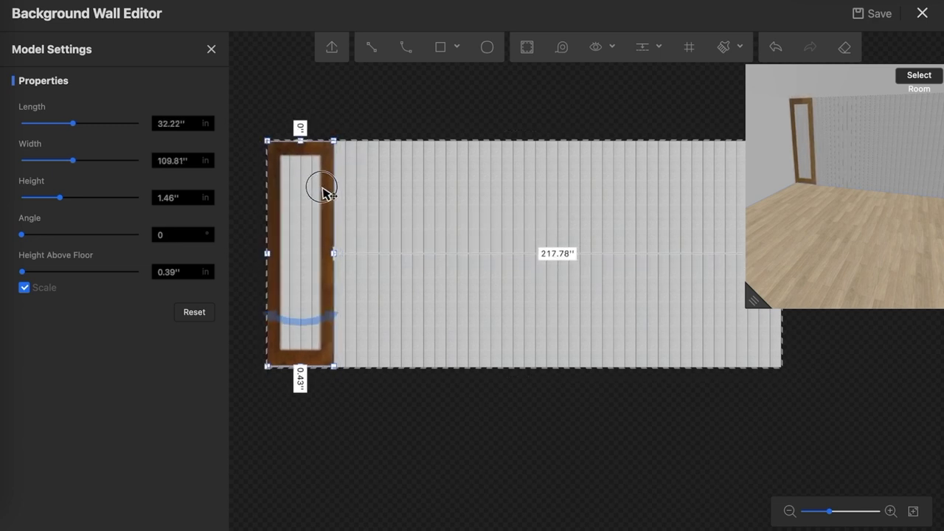
click(423, 229)
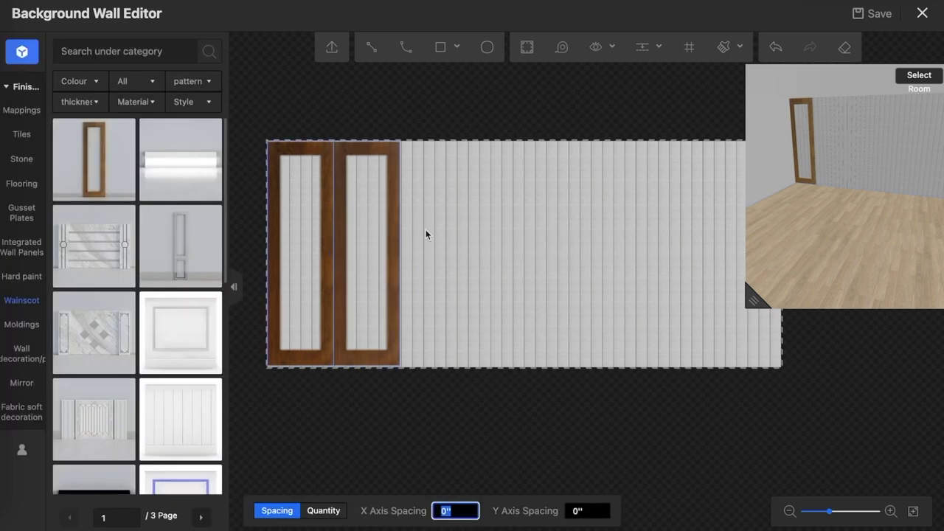
mouse_move(419, 256)
mouse_down()
mouse_move(588, 259)
mouse_move(400, 255)
mouse_move(568, 262)
mouse_move(438, 278)
mouse_move(662, 282)
mouse_up()
- Reduce the array back to a single frame and reselect it
scroll(569, 262, up, 1)
scroll(439, 278, down, 3)
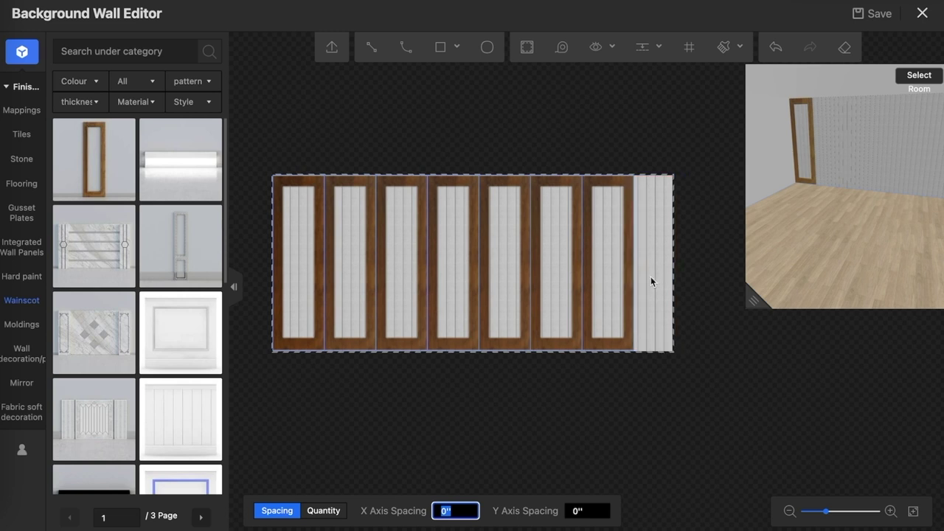
drag(662, 277, 313, 252)
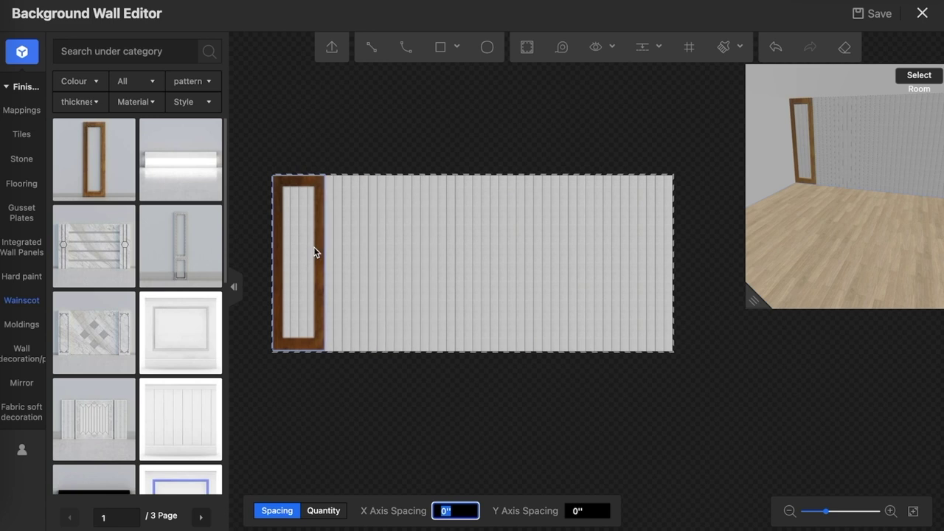
click(284, 199)
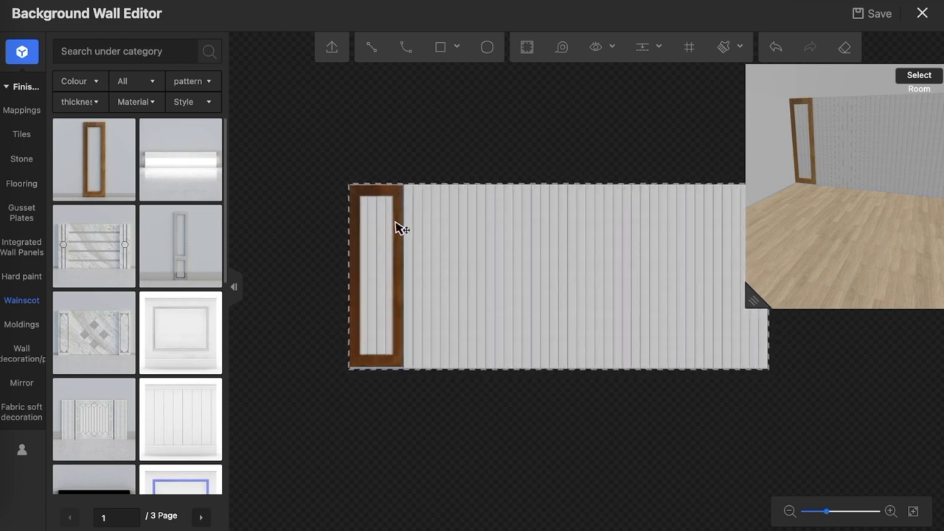
scroll(399, 228, up, 3)
click(388, 213)
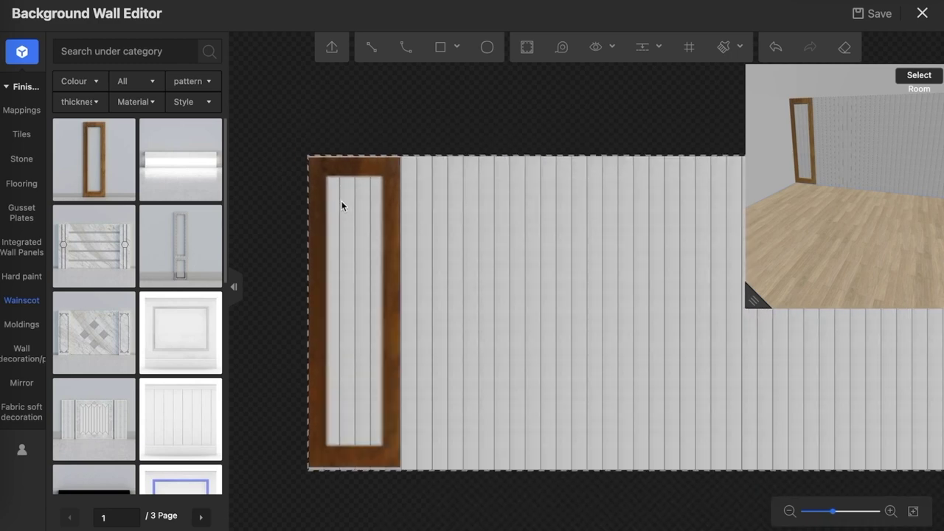
click(355, 211)
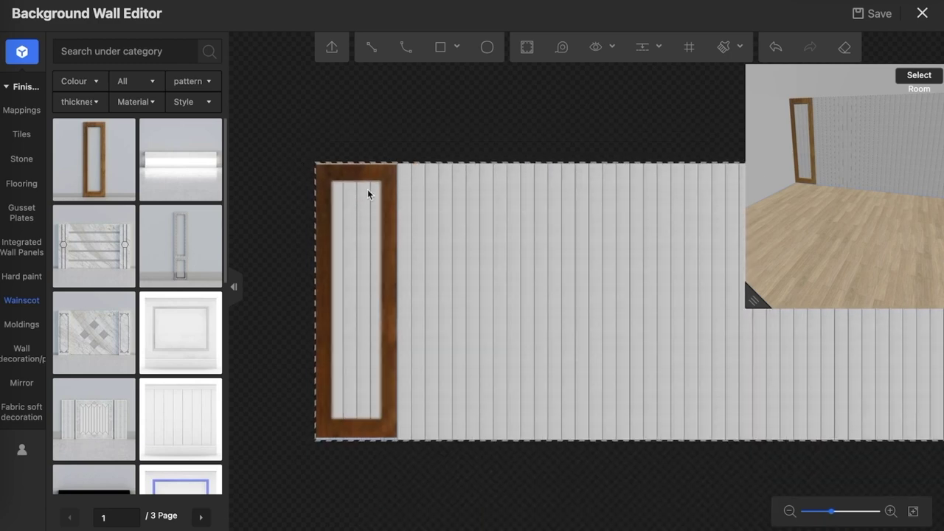
- Delete the wooden wainscot frame and clear the striped panel finish, leaving the wall blank
click(559, 129)
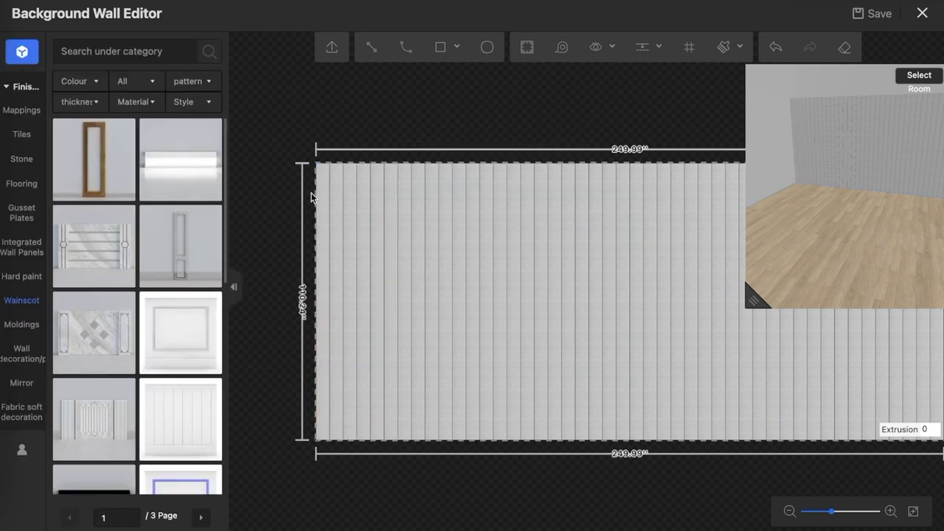
click(374, 209)
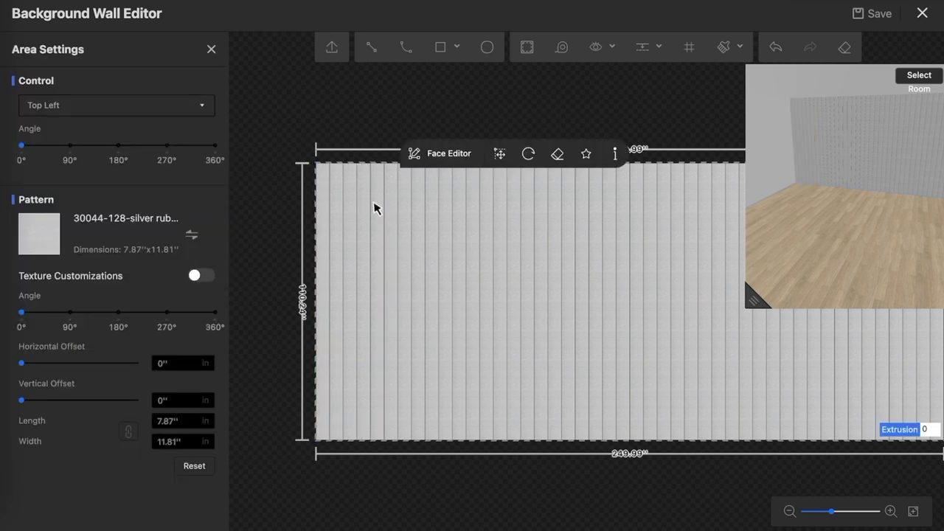
click(558, 154)
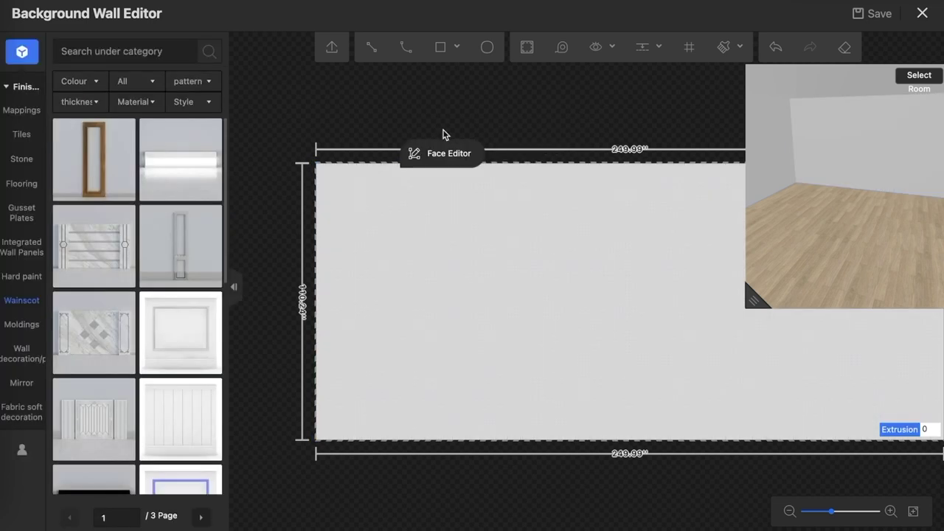
click(337, 140)
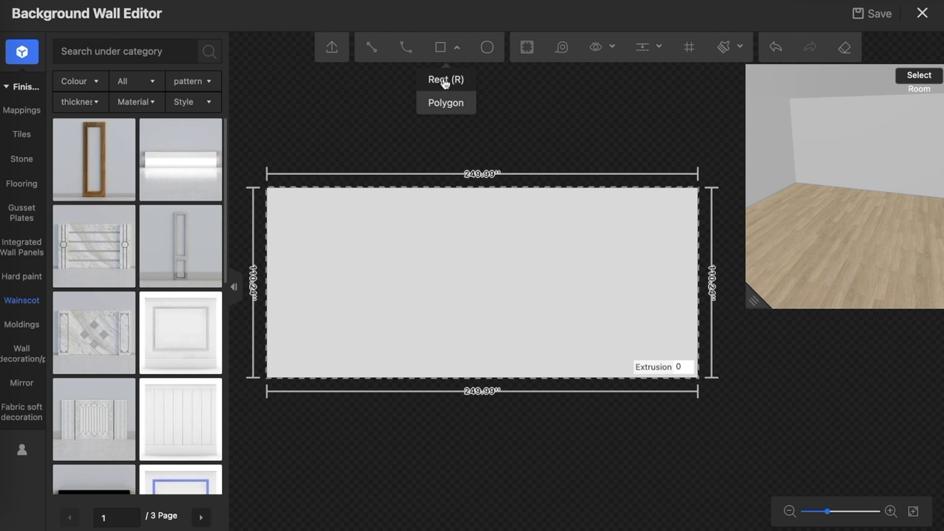
- Draw a 36.66 × 71.32 inch rectangle near the wall's left end
click(445, 80)
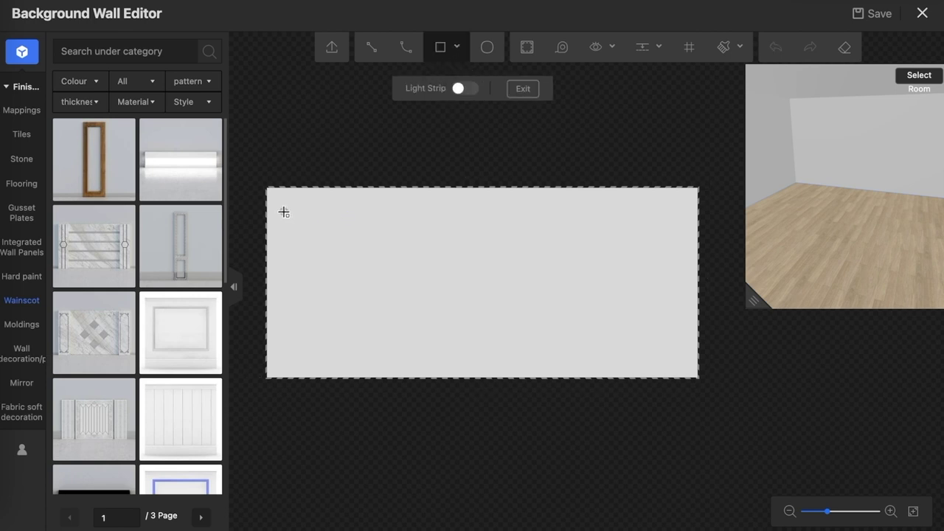
click(284, 212)
click(346, 333)
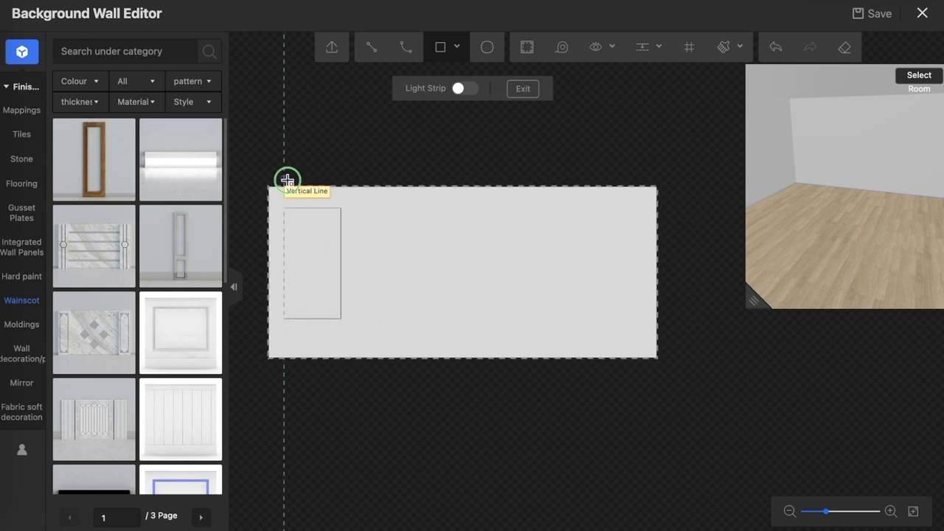
scroll(353, 237, up, 3)
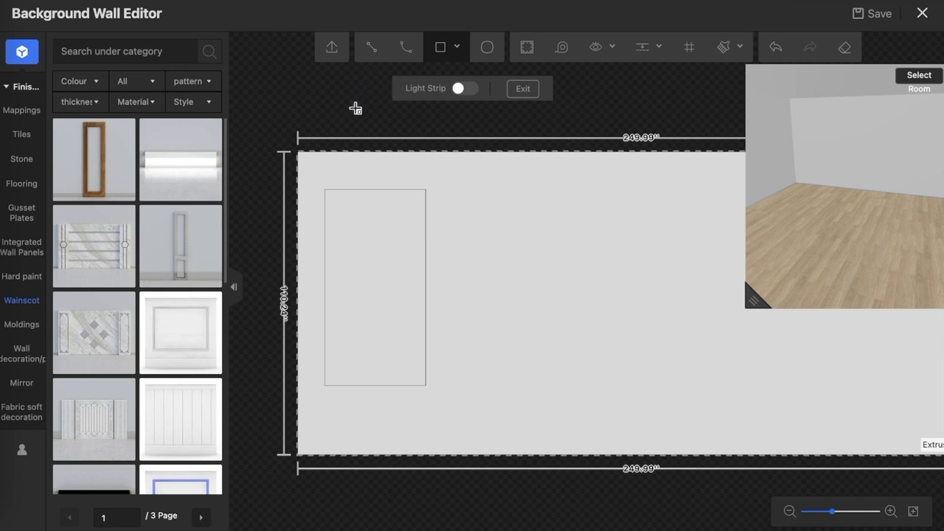
key(Escape)
click(370, 212)
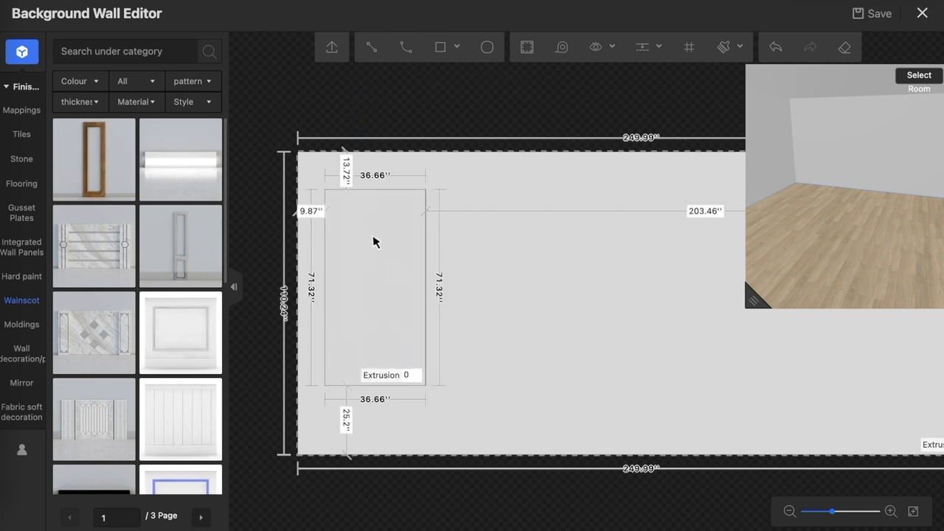
- Extrude the rectangle 6 inches, check it in 3D, then reset extrusion to 0
double_click(412, 377)
text(6)
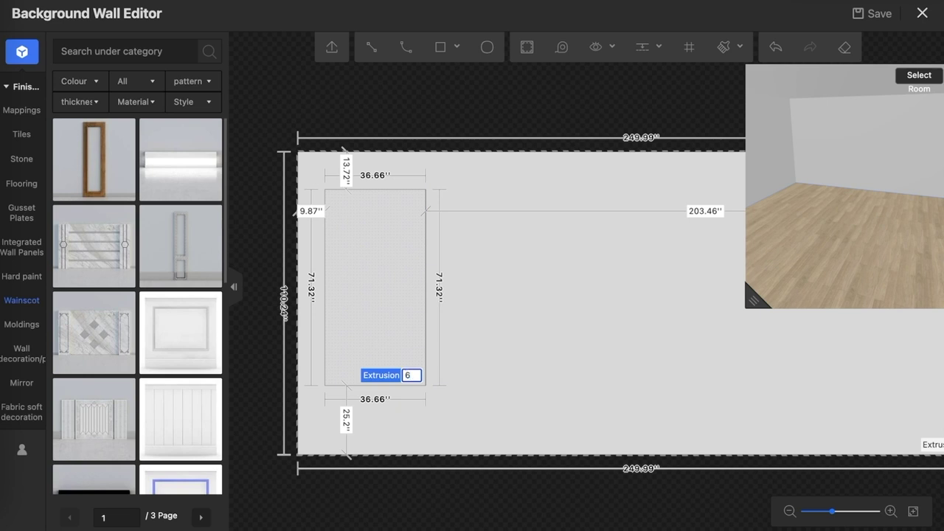
key(Return)
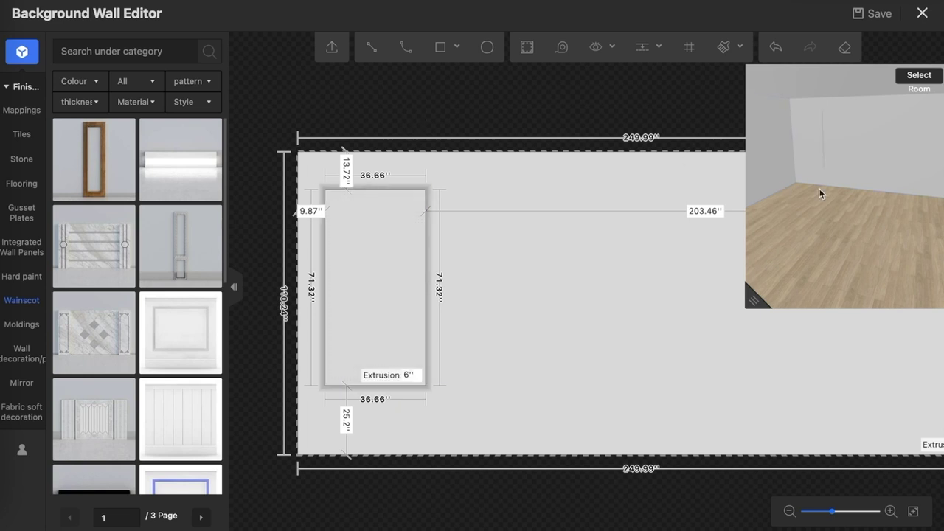
mouse_move(819, 193)
mouse_down()
mouse_move(847, 192)
mouse_move(875, 152)
mouse_up()
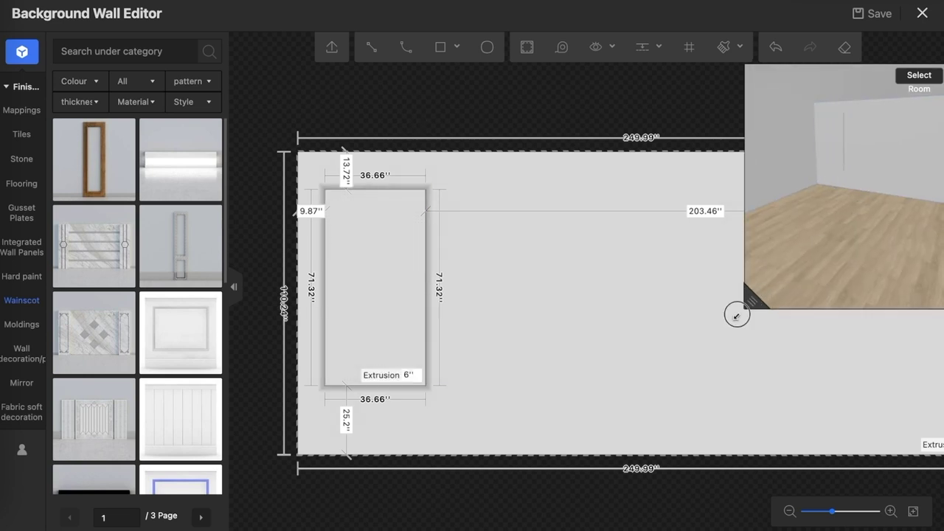
drag(737, 316, 595, 449)
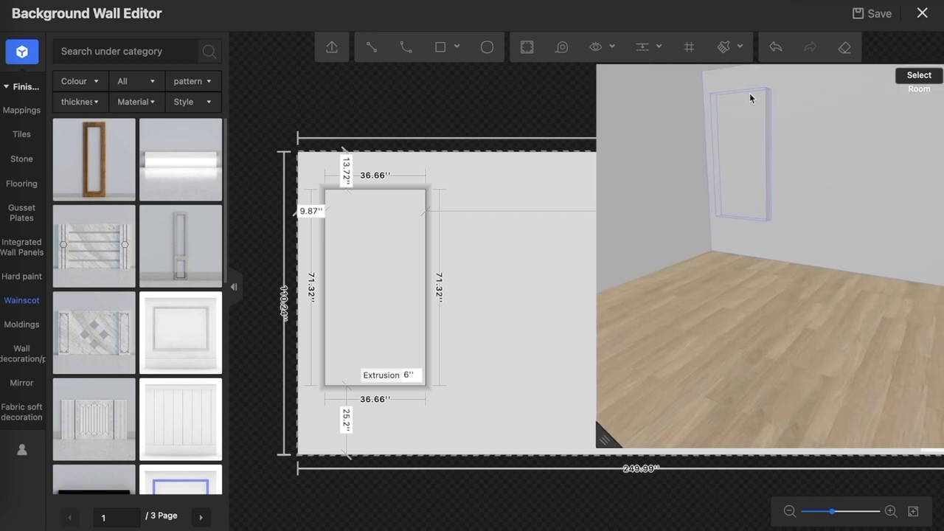
click(408, 377)
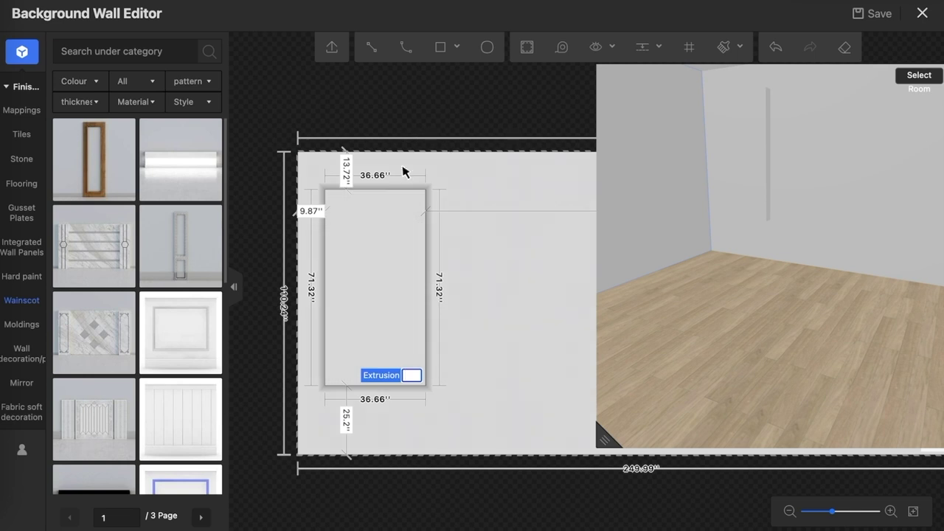
click(400, 134)
drag(597, 443, 756, 277)
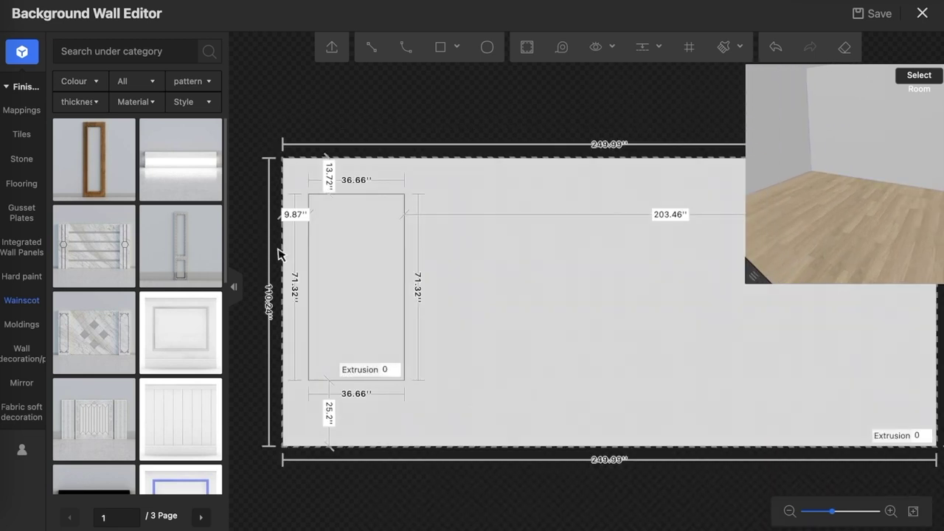
- Select the 36.66 × 71.32 rectangle's edge lines and delete it from the wall
click(344, 238)
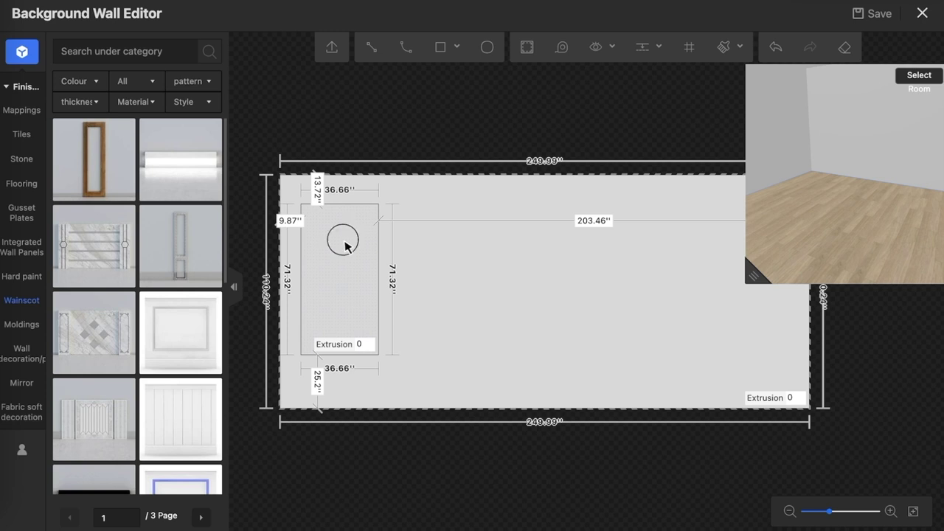
click(334, 270)
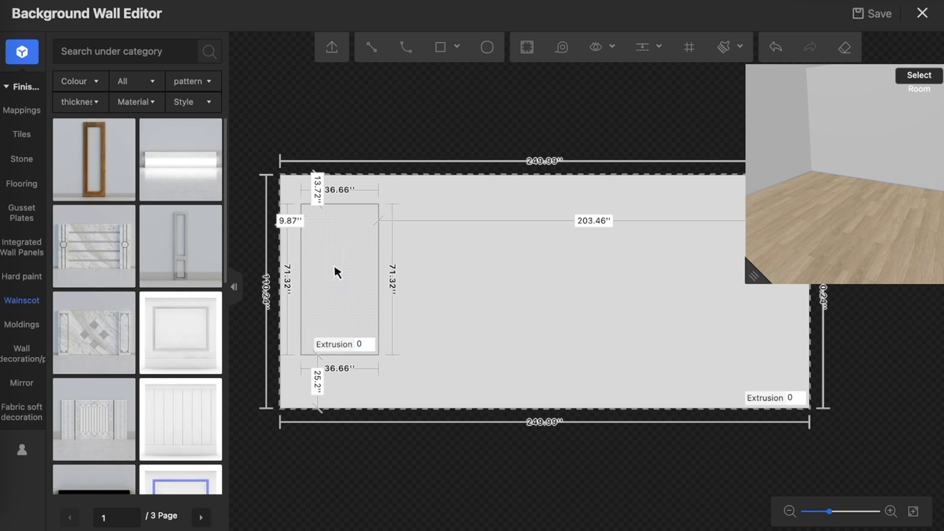
click(378, 269)
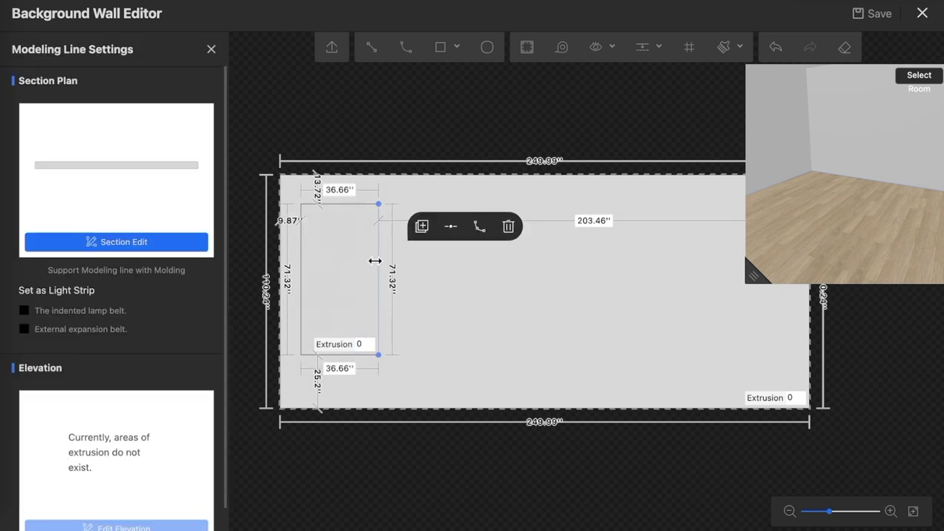
click(363, 210)
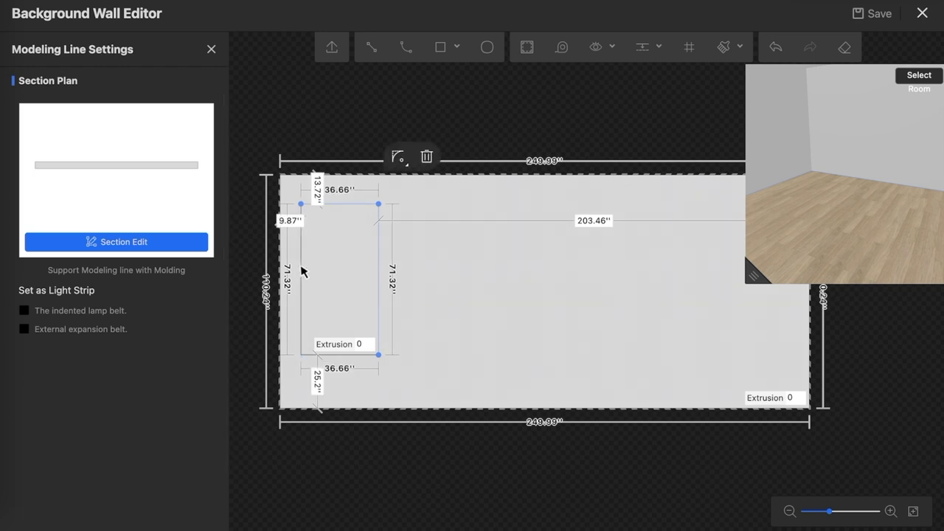
click(304, 269)
click(307, 272)
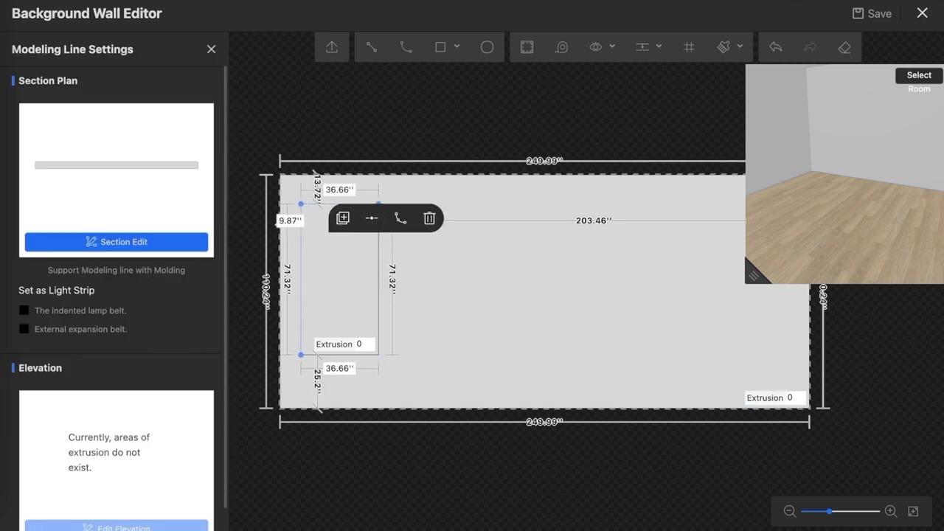
click(329, 204)
click(379, 286)
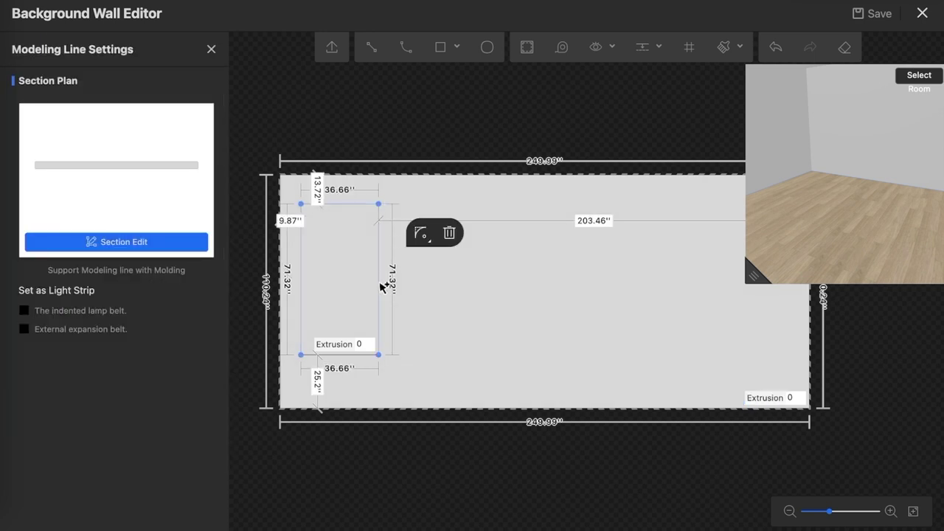
click(353, 356)
click(416, 307)
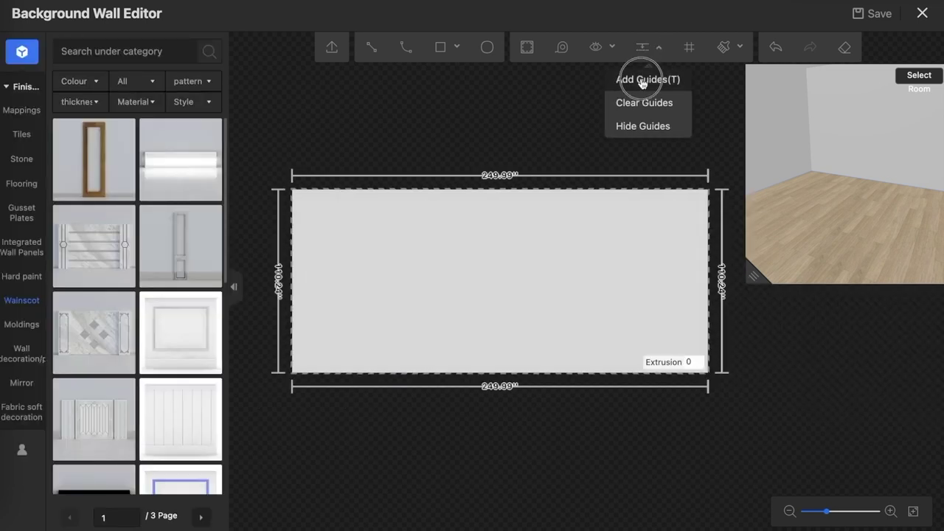
- Place a vertical guide at the wall's left edge and select it
click(639, 79)
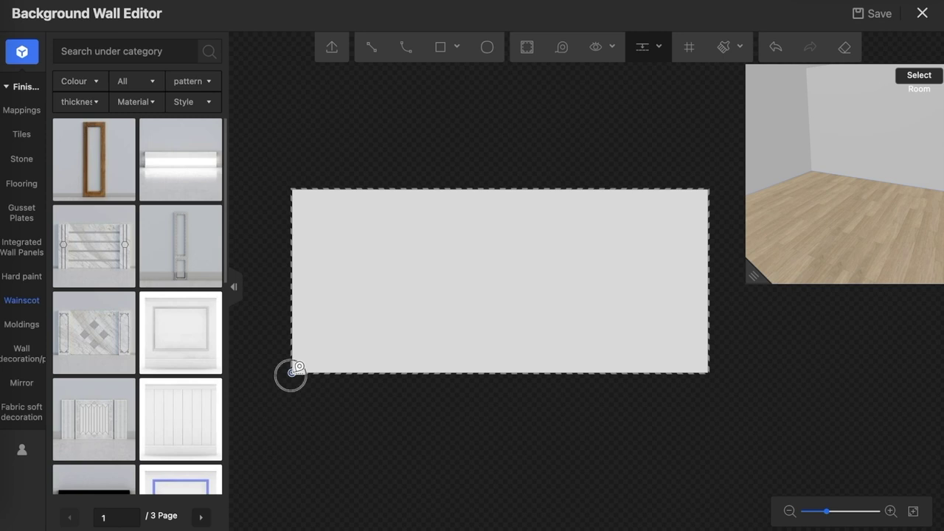
click(295, 183)
key(Escape)
click(293, 137)
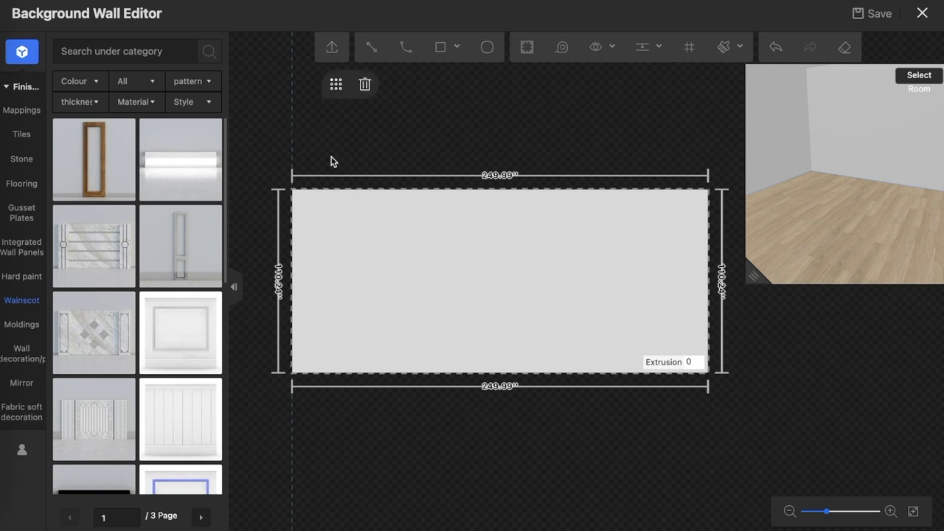
- Array the guide into 12 evenly spaced copies across the wall
click(335, 86)
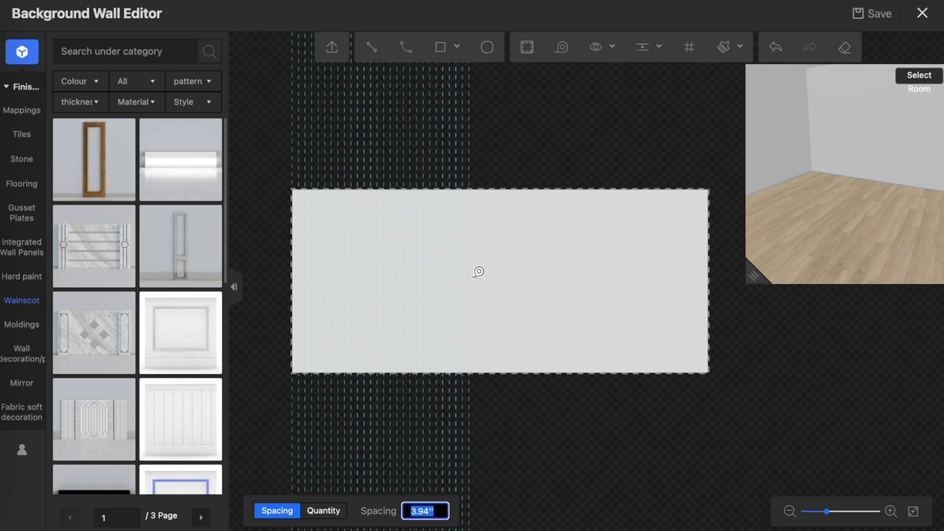
text(6)
key(Return)
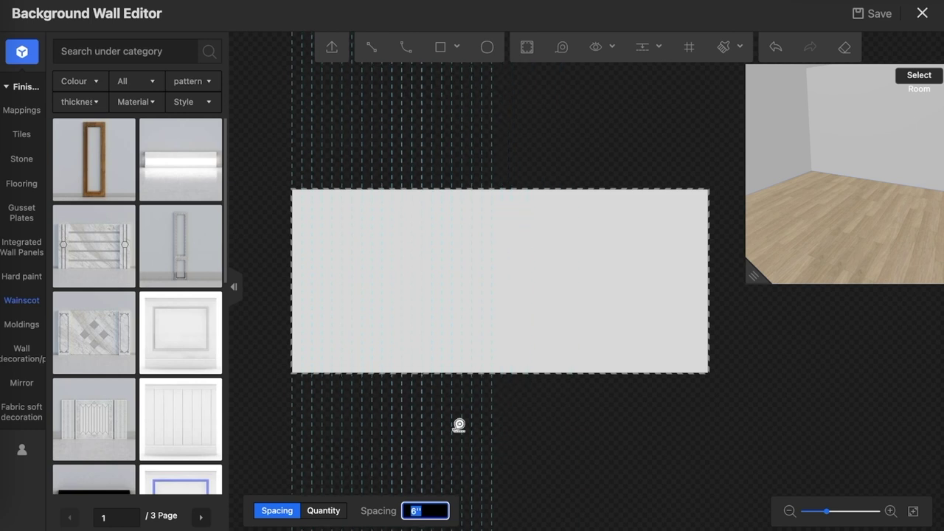
click(327, 511)
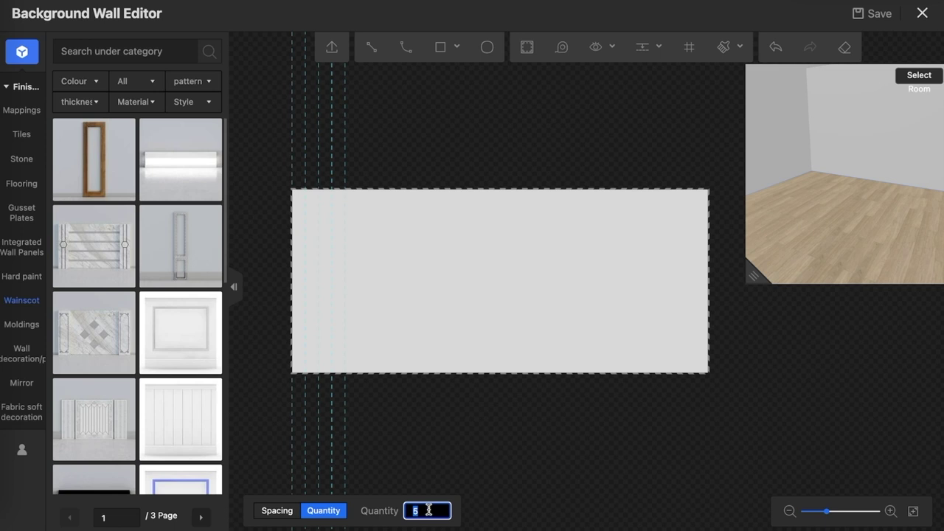
text(12)
key(Return)
click(712, 282)
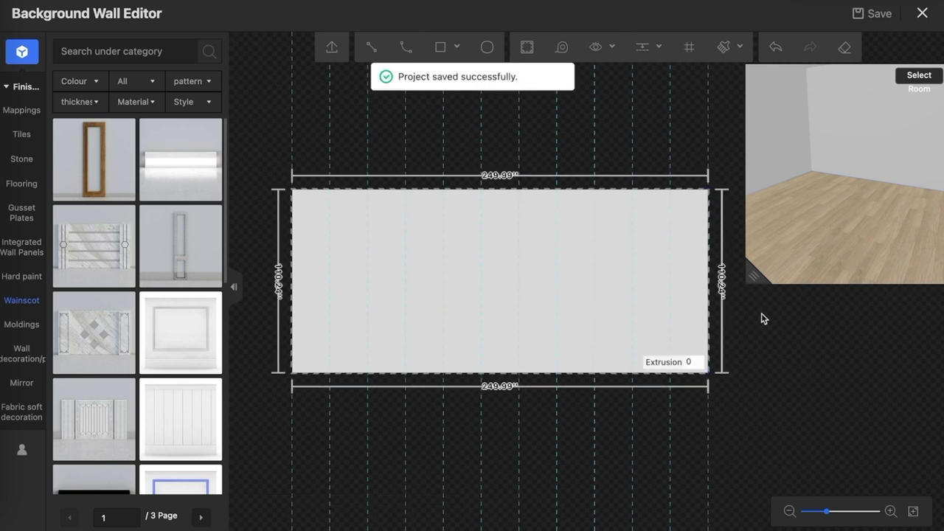
- Draw a narrow panel rectangle from the wall's top-left corner to the first guide
scroll(287, 225, down, 1)
scroll(287, 228, up, 3)
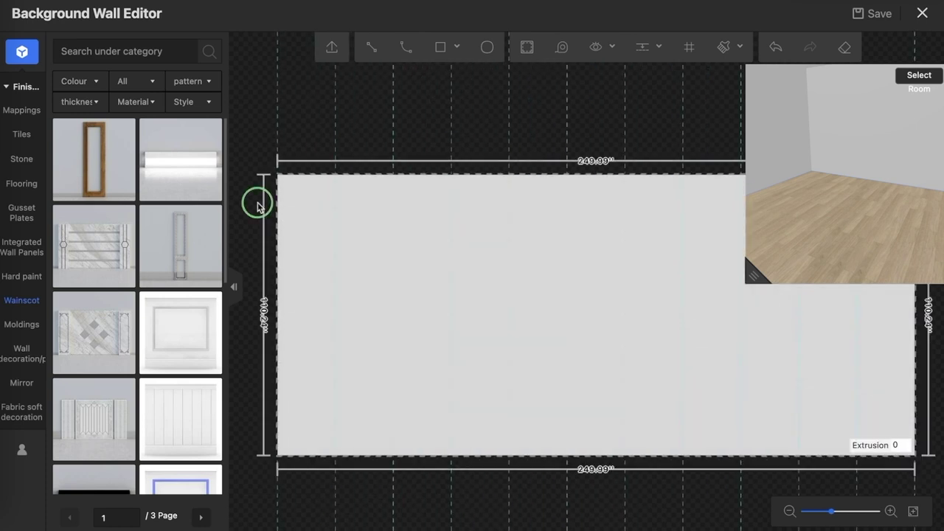
drag(257, 206, 279, 183)
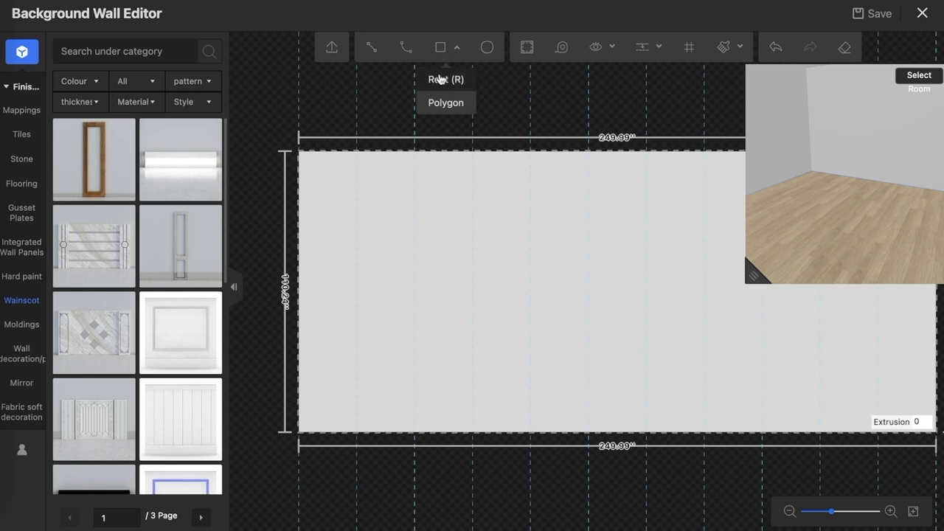
click(439, 78)
click(299, 151)
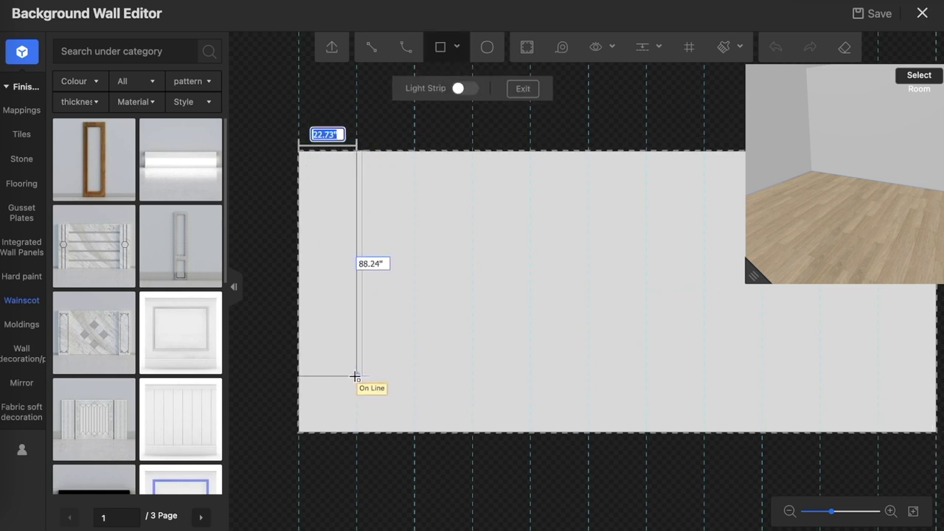
click(354, 428)
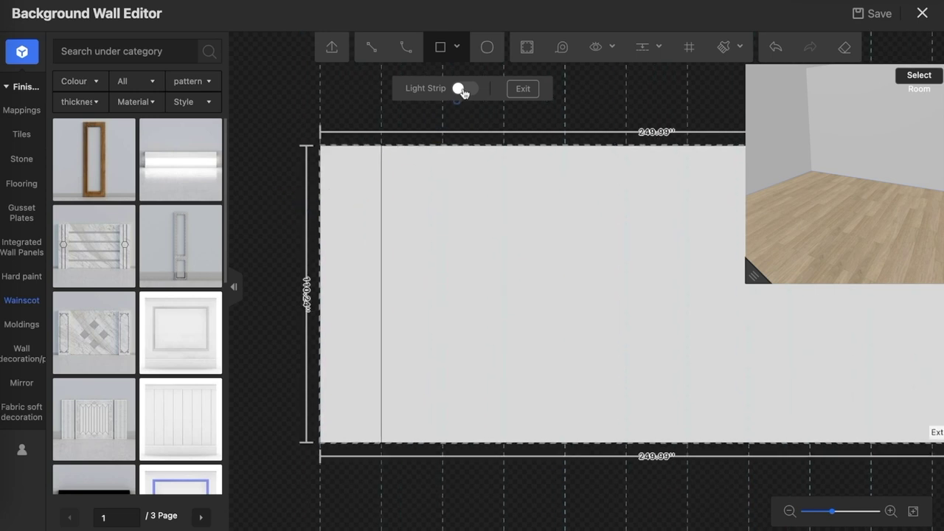
- Offset the panel outline 3" inward to form the inner frame
click(528, 50)
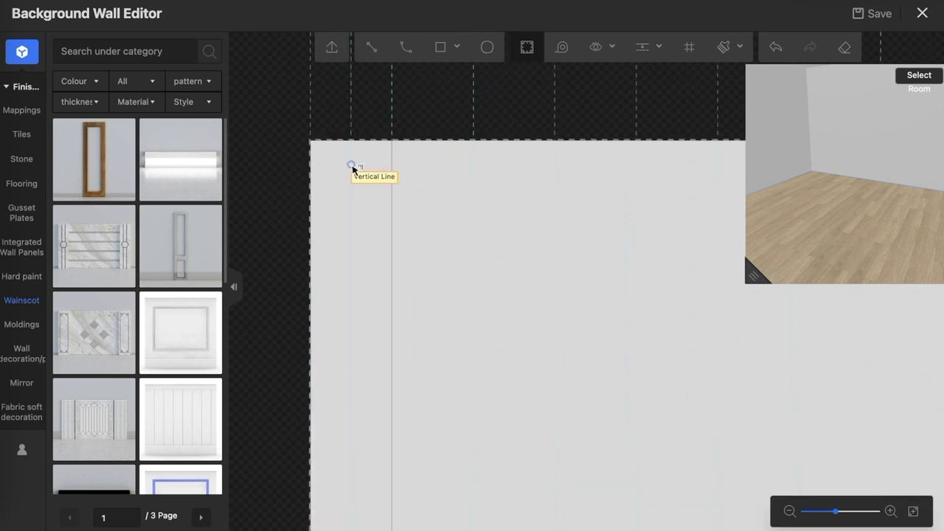
scroll(350, 158, down, 2)
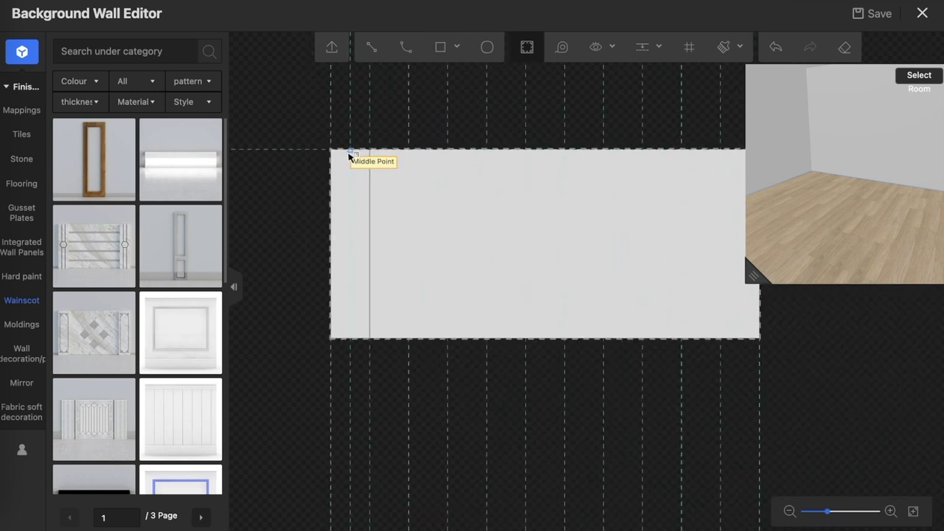
scroll(351, 162, up, 3)
scroll(369, 166, up, 2)
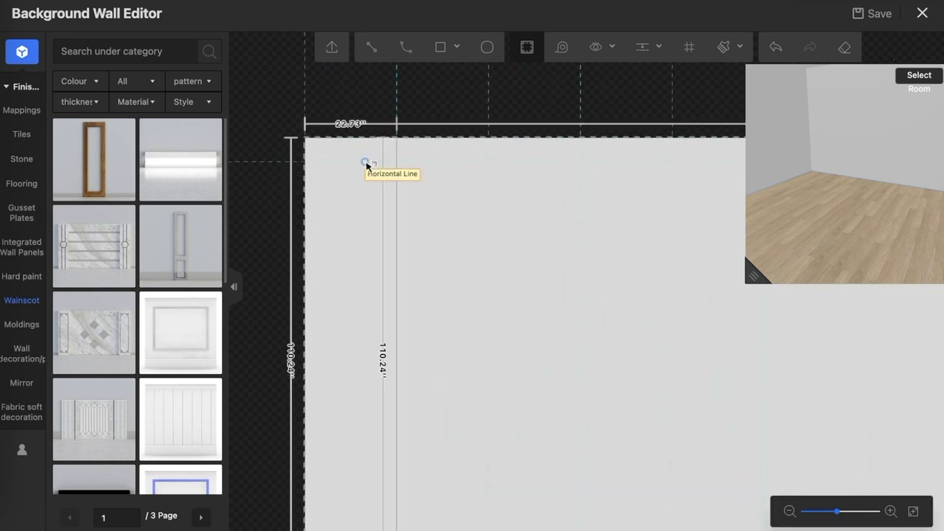
click(363, 164)
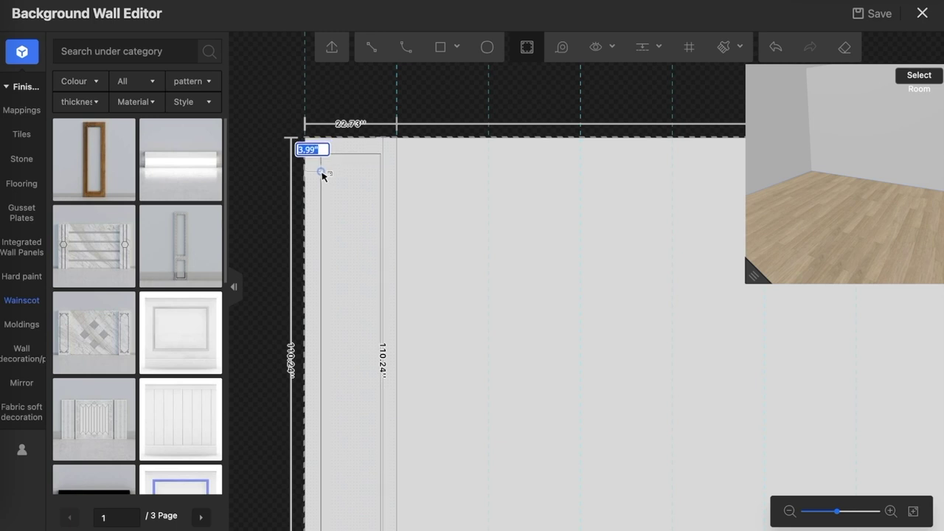
text(3)
key(Return)
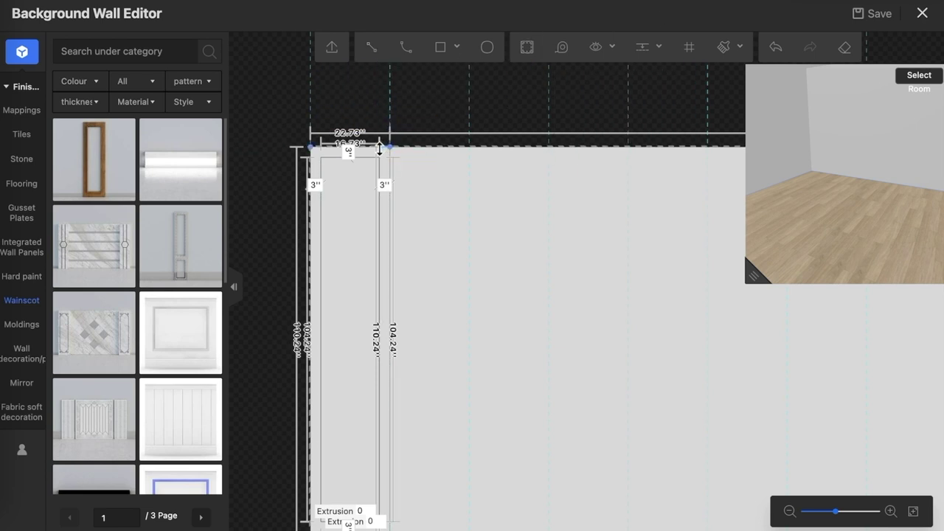
scroll(431, 124, up, 2)
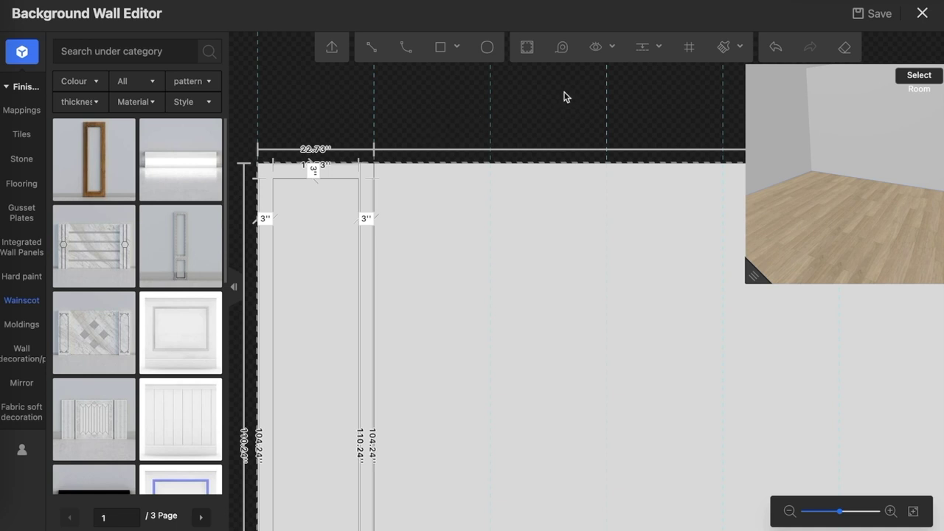
- Show Line Spacing and Extrusion dimensions and hide Line length
click(597, 47)
click(572, 127)
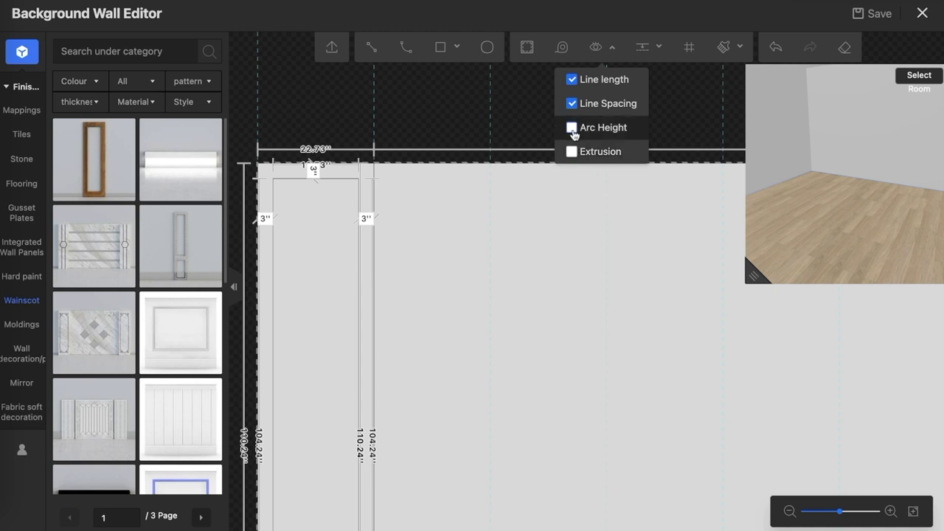
click(572, 151)
click(574, 104)
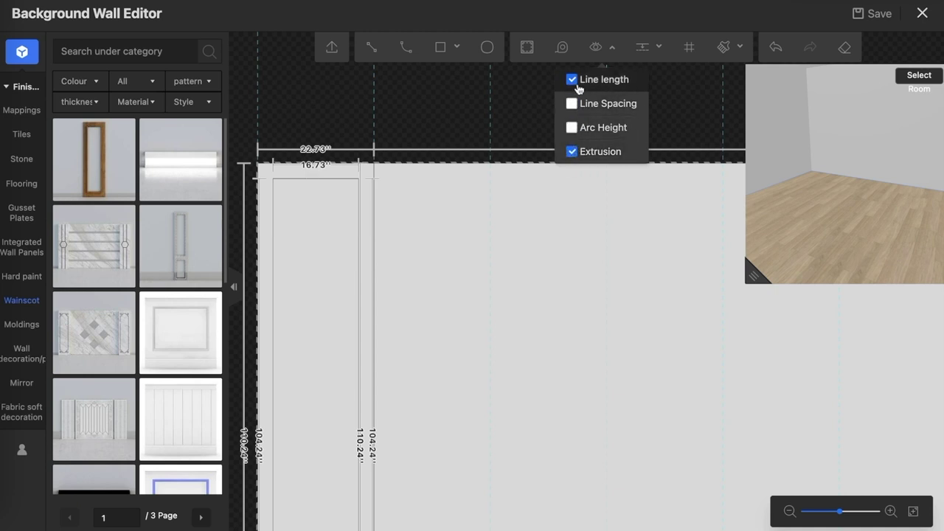
click(573, 79)
click(573, 103)
click(596, 48)
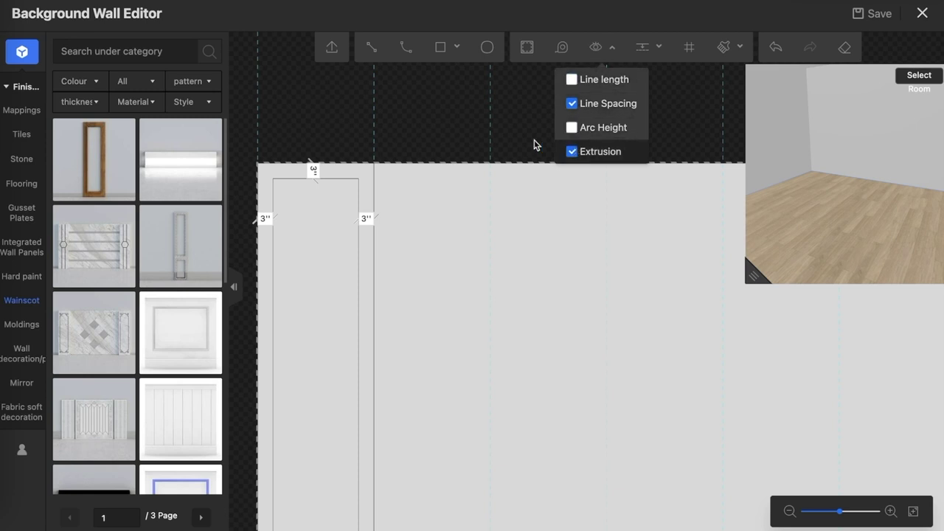
- Give the inset panel a 6" extrusion
scroll(476, 121, up, 2)
scroll(473, 130, down, 2)
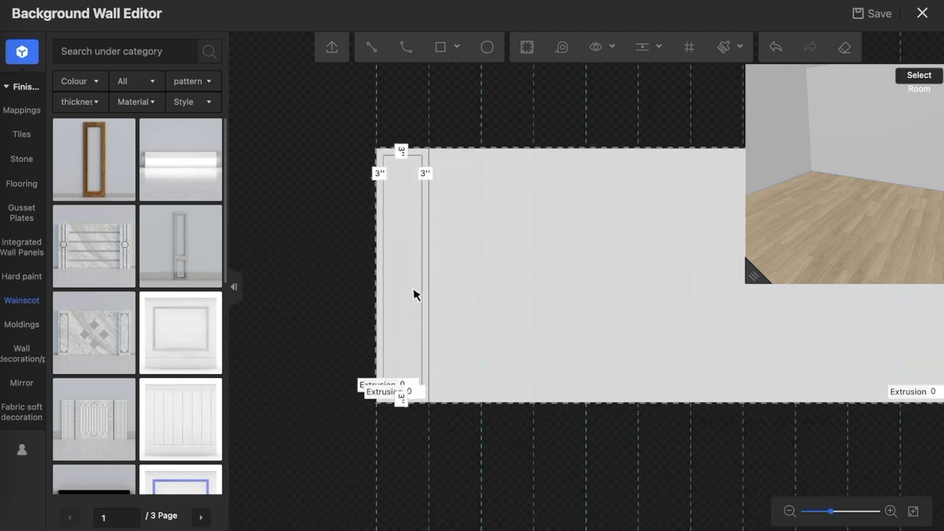
scroll(422, 380, up, 2)
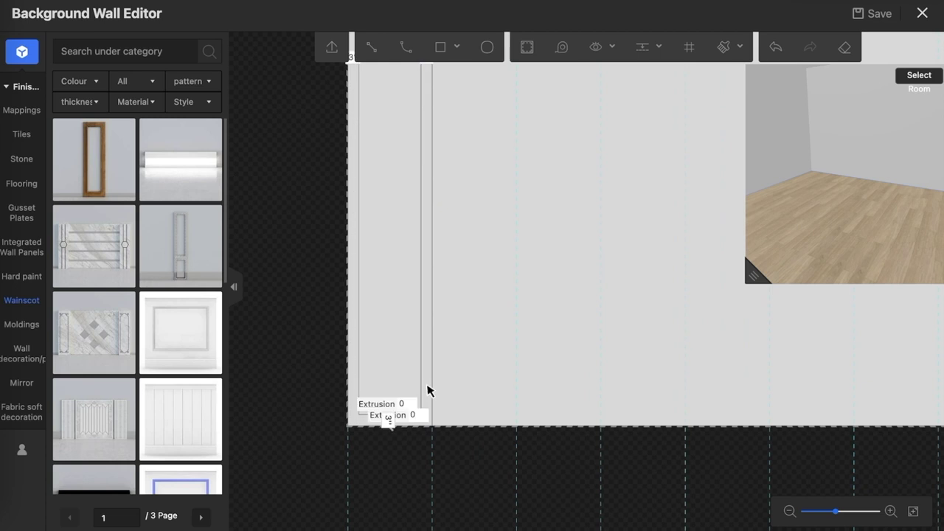
click(428, 394)
scroll(424, 413, up, 1)
click(415, 426)
text(6)
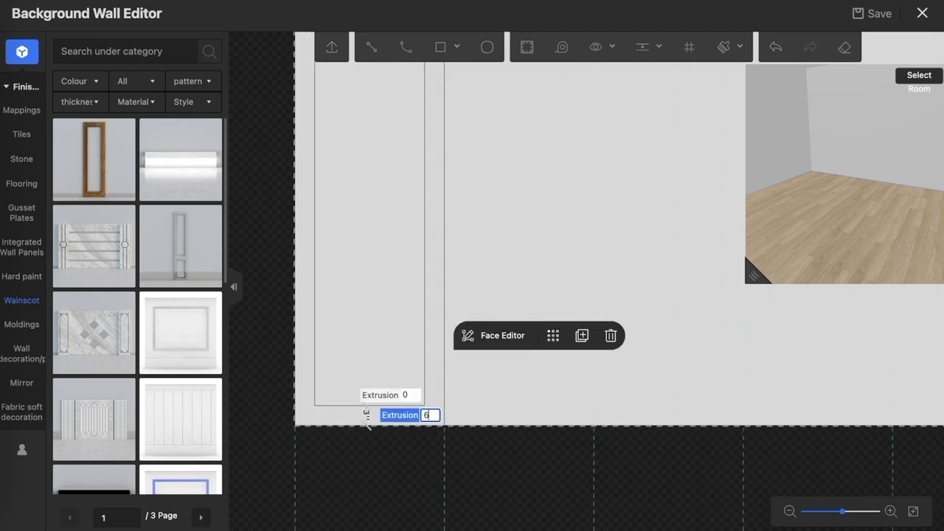
key(Return)
click(464, 443)
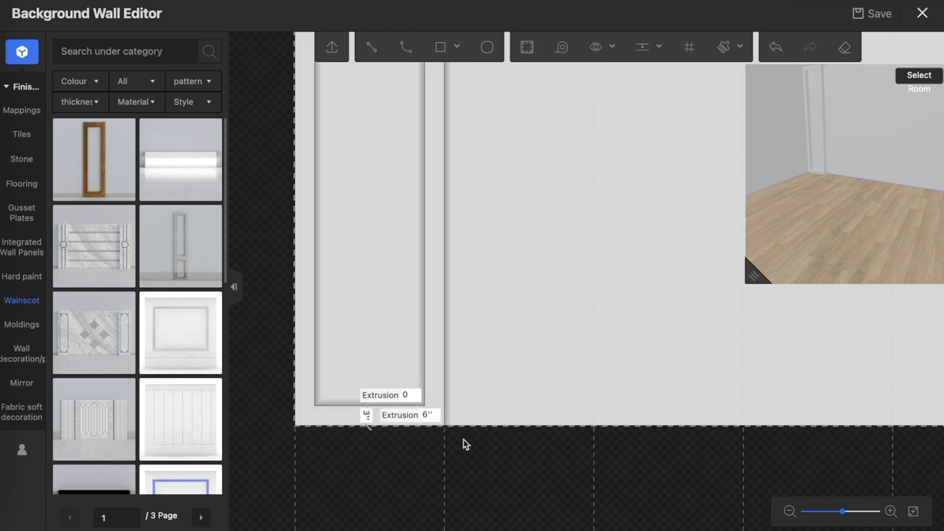
scroll(445, 435, down, 2)
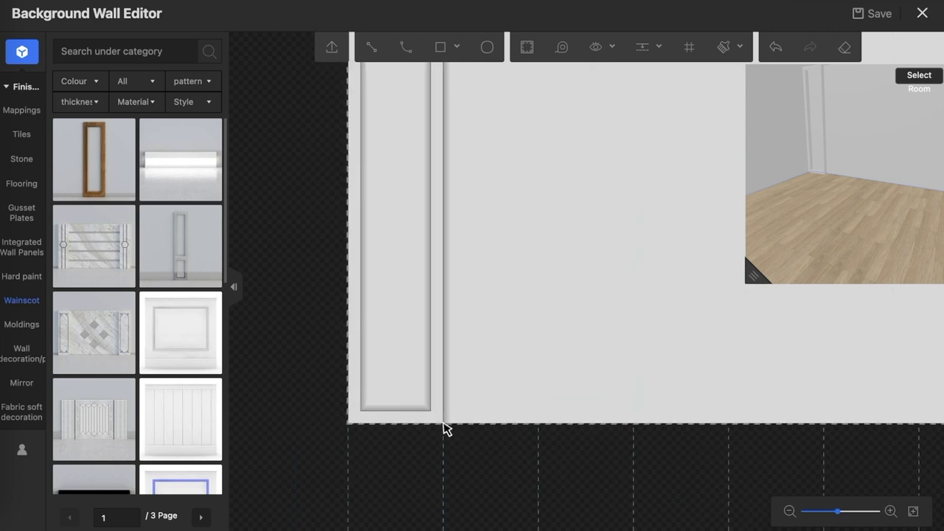
scroll(442, 427, down, 1)
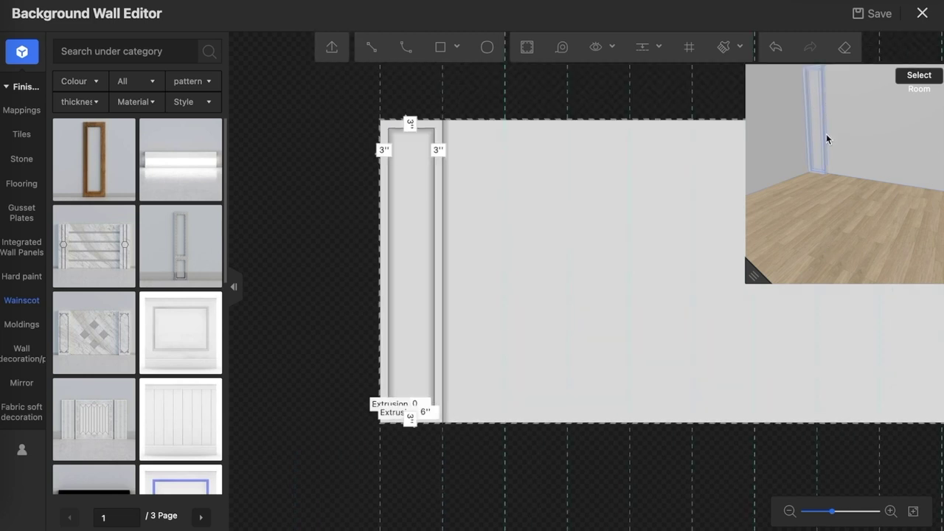
- Reselect the raised wainscot panel to check it, then clear the selection
click(313, 207)
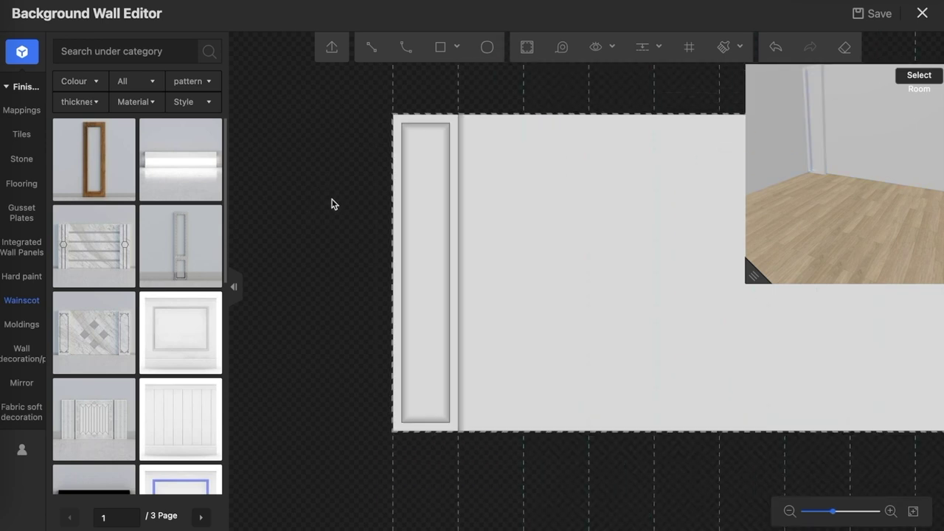
click(288, 205)
scroll(365, 151, up, 1)
scroll(365, 150, up, 1)
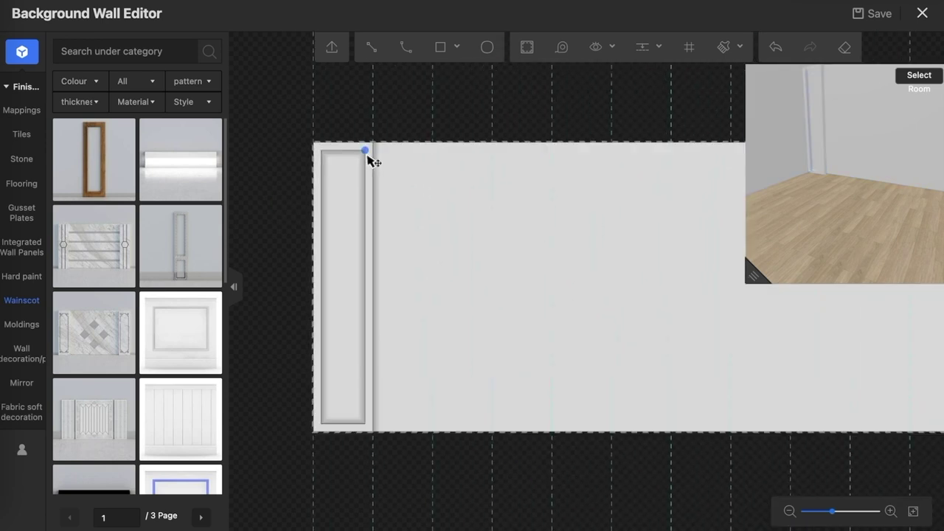
scroll(367, 153, up, 1)
click(367, 153)
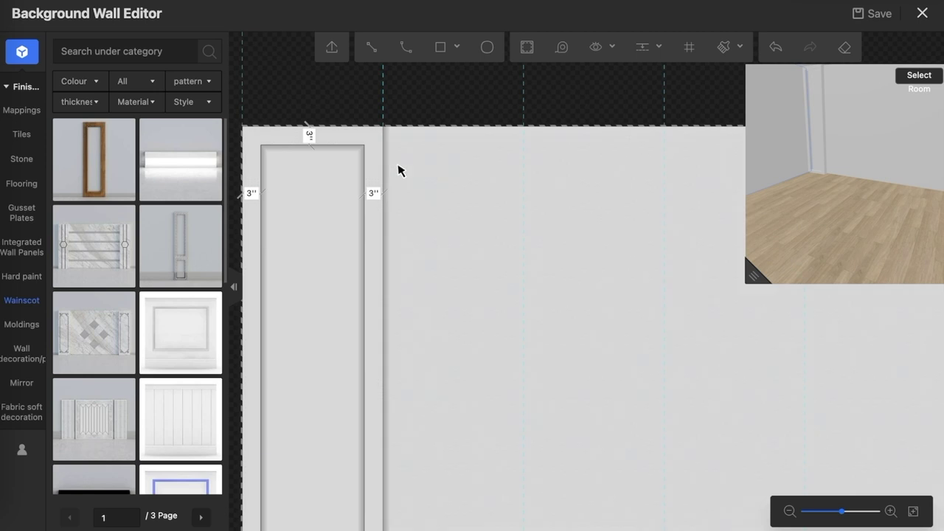
scroll(394, 161, down, 1)
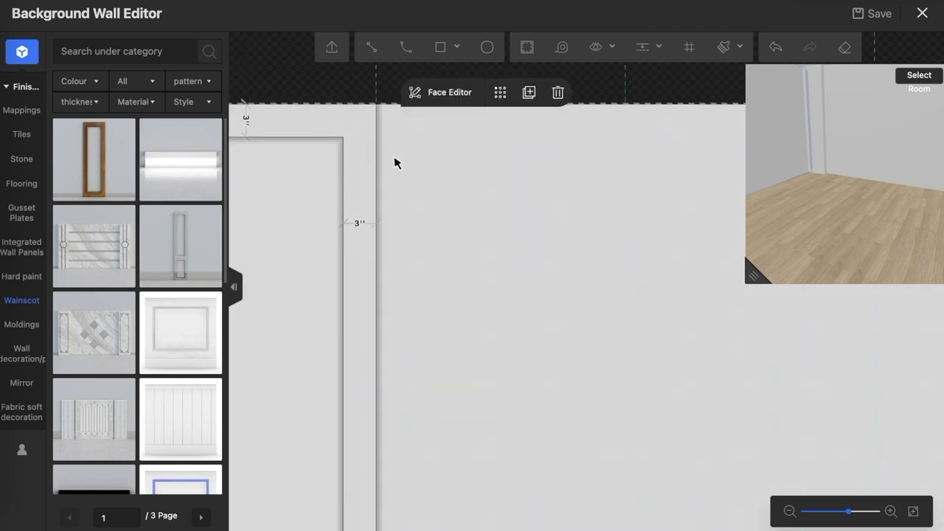
scroll(405, 166, down, 1)
scroll(313, 128, down, 1)
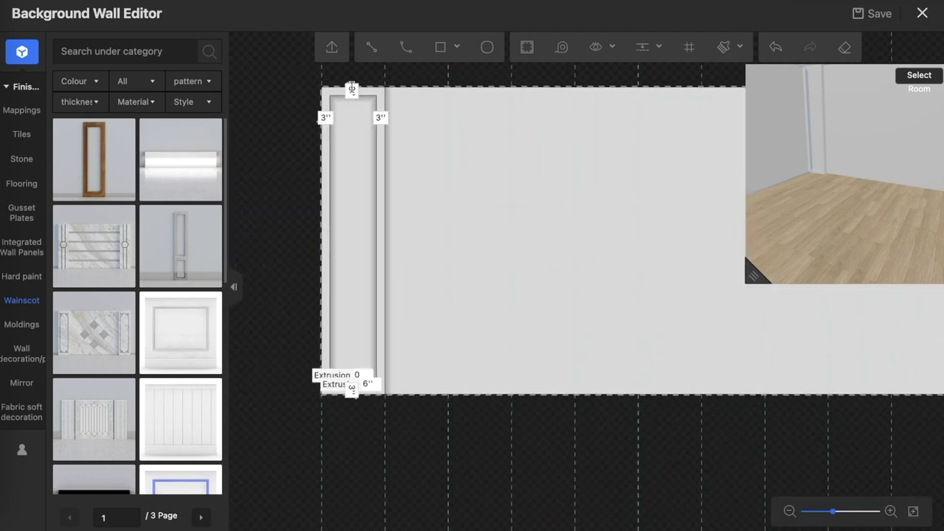
scroll(372, 155, up, 1)
scroll(383, 177, up, 1)
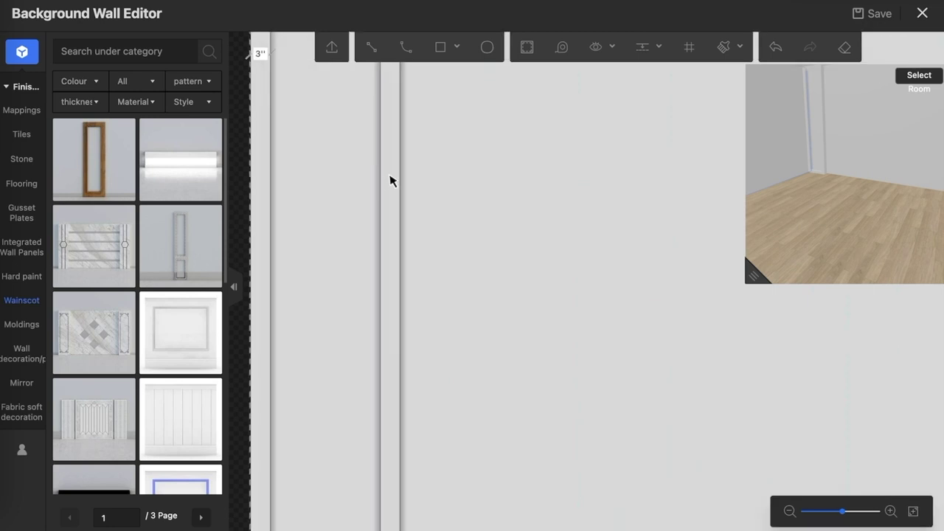
scroll(388, 207, down, 2)
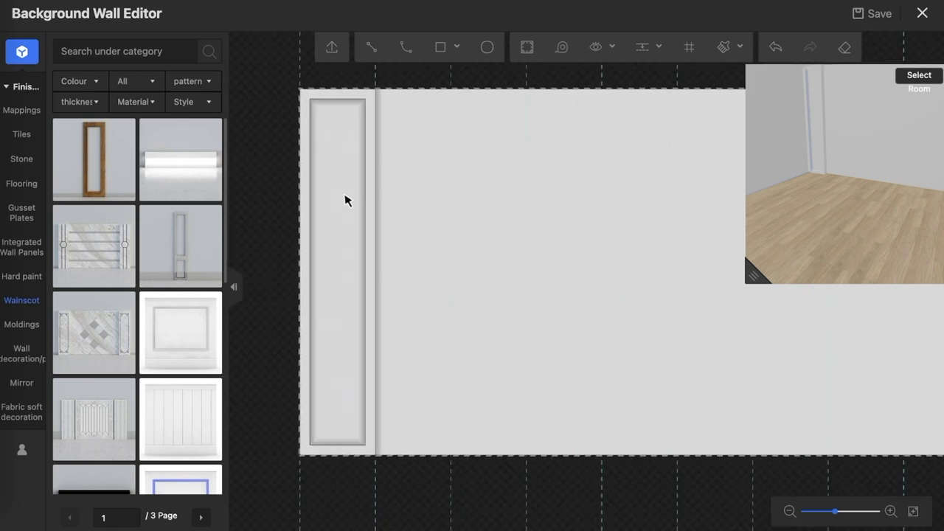
click(324, 138)
click(280, 89)
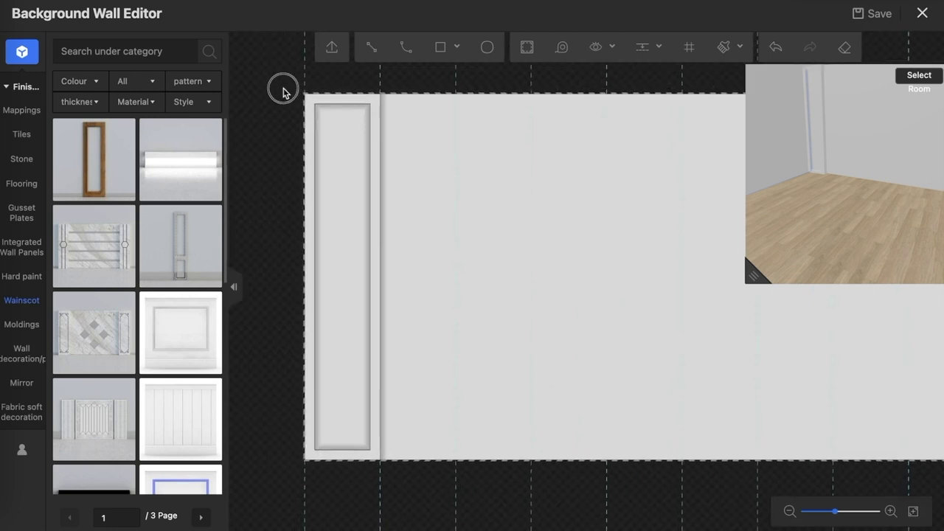
- Array the raised panel rightward with 0'' spacing across all eleven guide columns
drag(280, 89, 394, 494)
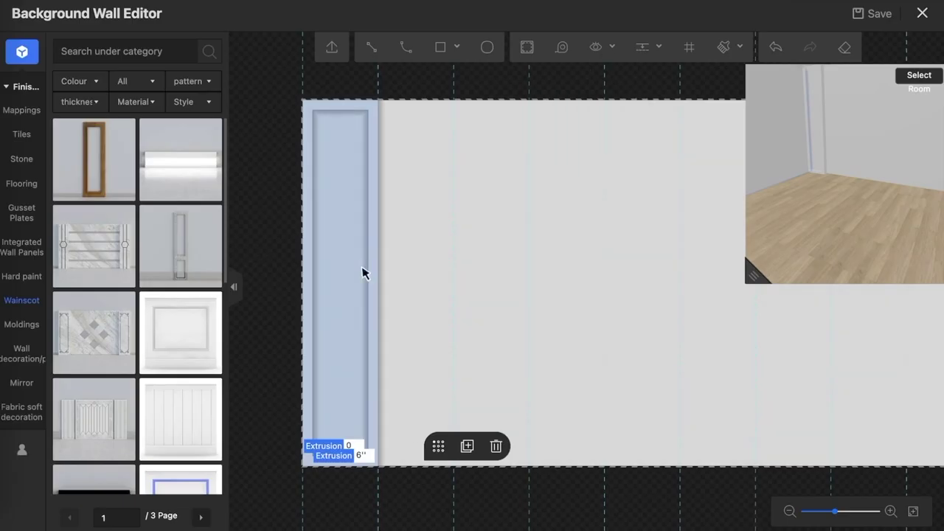
click(438, 447)
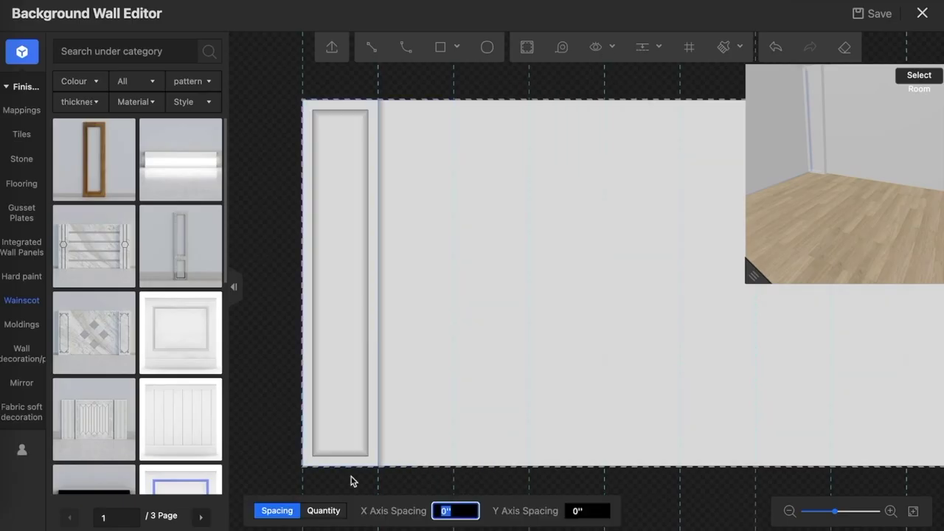
scroll(346, 411, up, 2)
scroll(347, 411, down, 3)
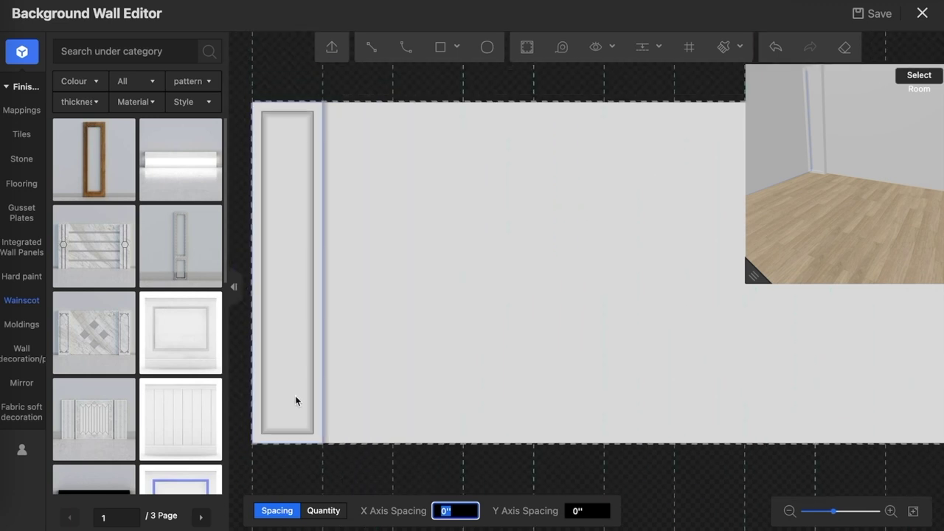
scroll(295, 396, down, 2)
mouse_move(362, 401)
mouse_down()
mouse_move(406, 407)
mouse_move(728, 377)
mouse_up()
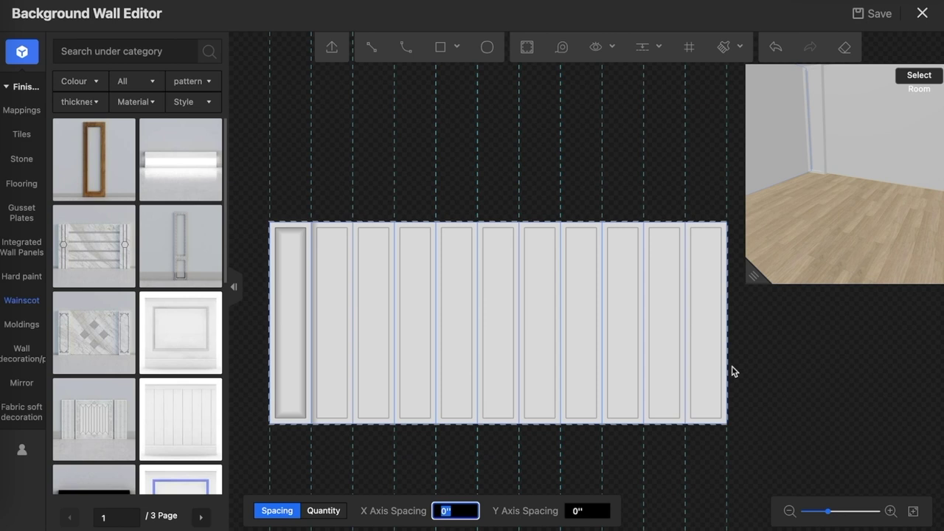
- Confirm the panel row and inspect it in an enlarged, orbited 3D preview
click(733, 371)
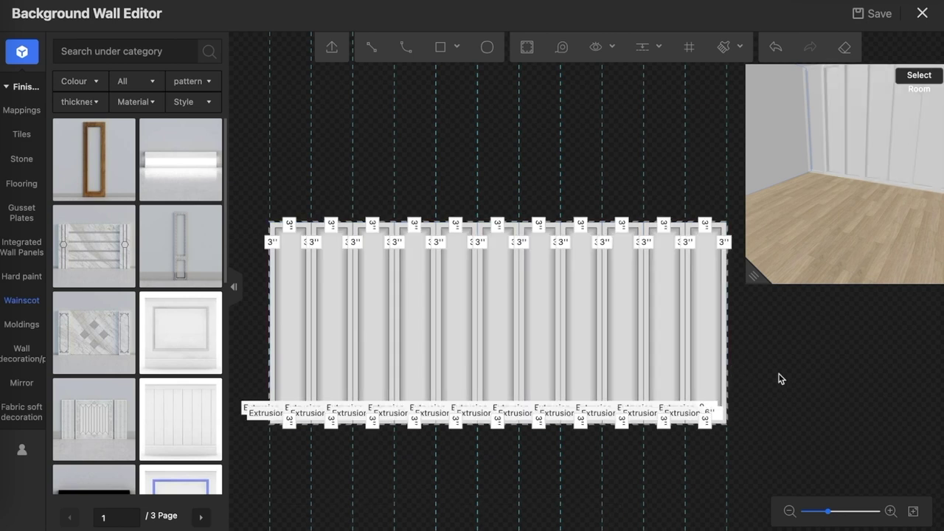
drag(753, 274, 398, 438)
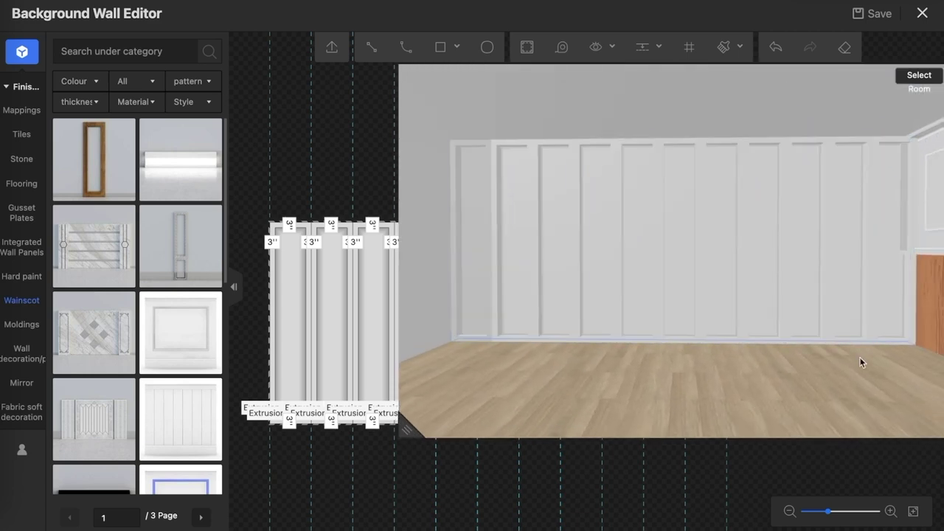
mouse_move(851, 363)
mouse_down()
mouse_move(654, 366)
mouse_move(716, 205)
mouse_move(653, 382)
mouse_move(681, 383)
mouse_up()
mouse_move(408, 435)
mouse_down()
mouse_move(696, 253)
mouse_move(772, 227)
mouse_up()
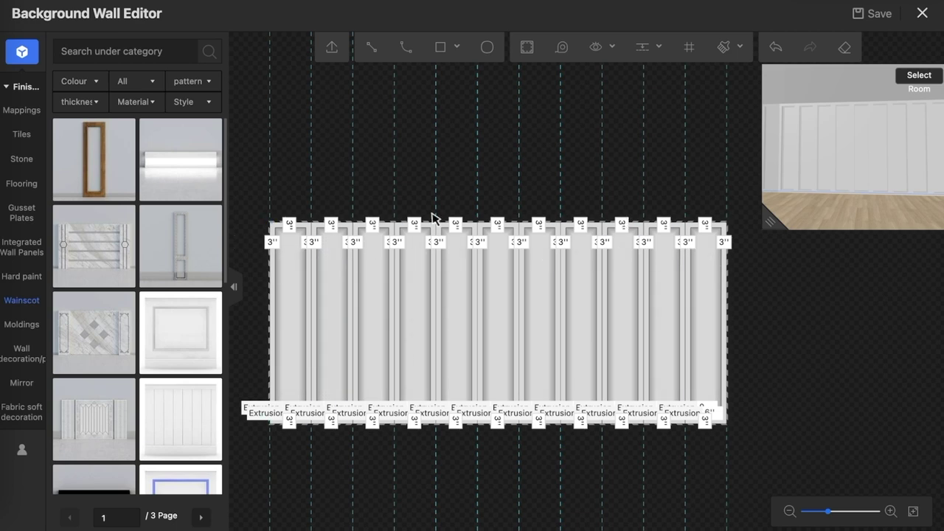
- Zoom and scroll the wall view around the finished panel row
scroll(645, 202, up, 5)
scroll(514, 185, down, 8)
scroll(515, 184, up, 3)
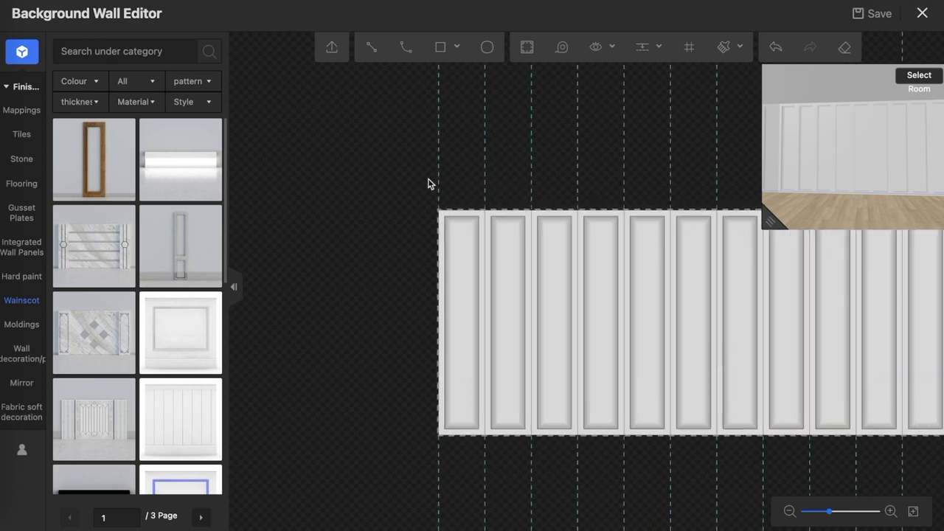
scroll(428, 183, up, 3)
scroll(318, 162, down, 2)
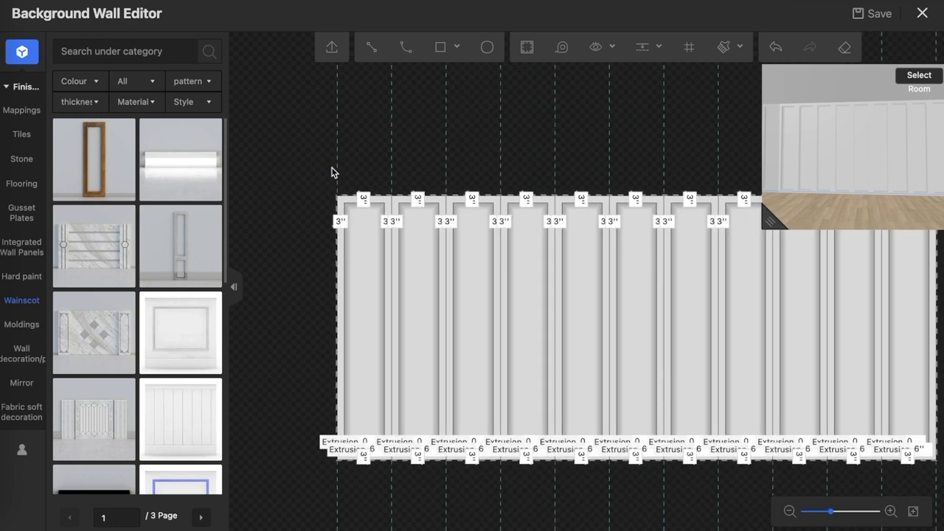
scroll(316, 184, right, 2)
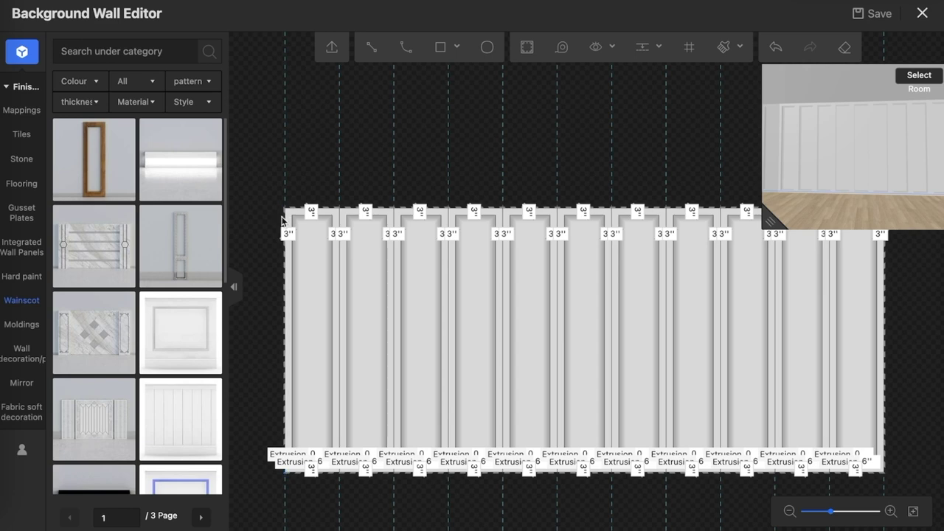
scroll(282, 218, up, 2)
scroll(283, 219, up, 3)
scroll(295, 218, up, 3)
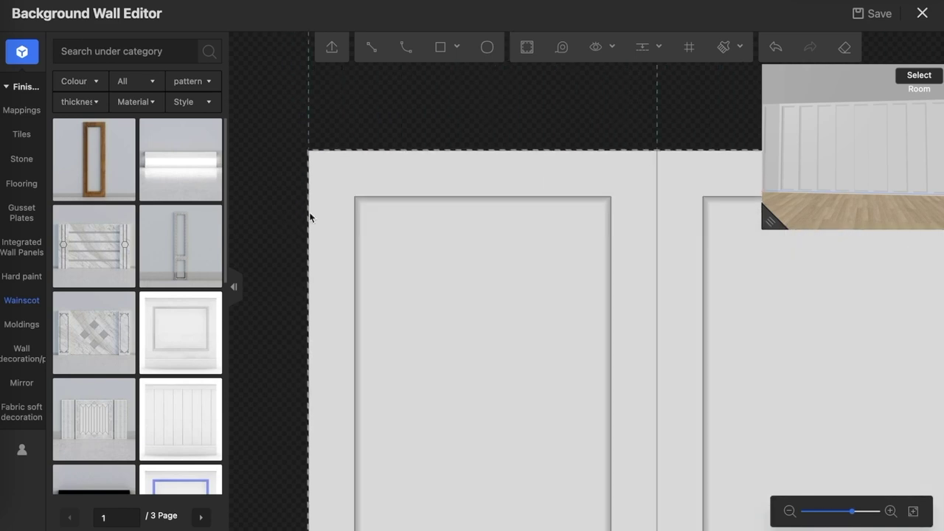
- Select the first panel's top edge line to show its Modeling Line Settings
click(392, 195)
scroll(347, 184, up, 1)
scroll(333, 184, down, 1)
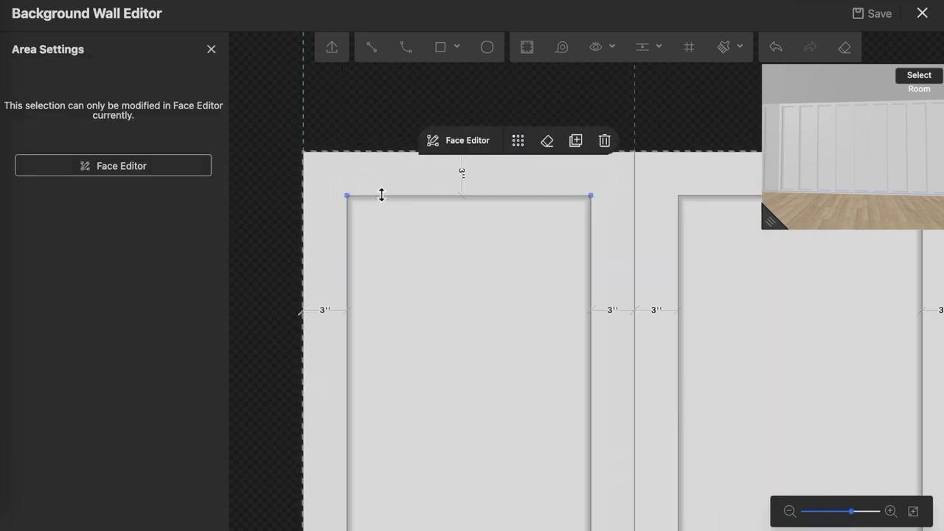
click(382, 195)
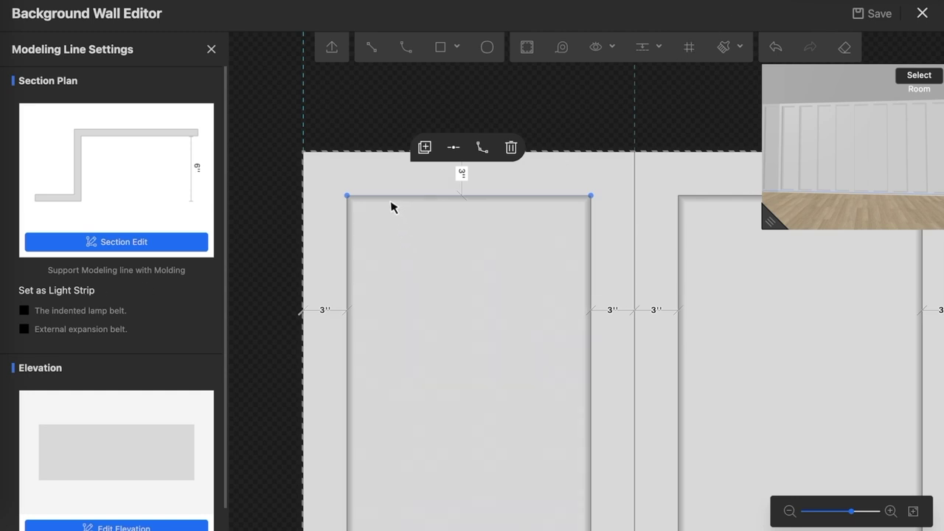
scroll(274, 170, down, 1)
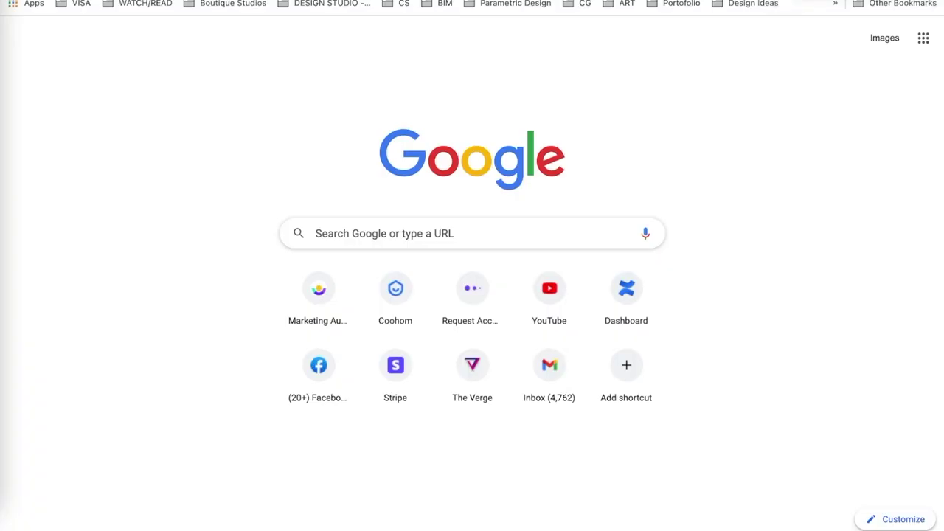
- Search Google Images for 'cove lighting at wall panels' and preview the first image
text(c)
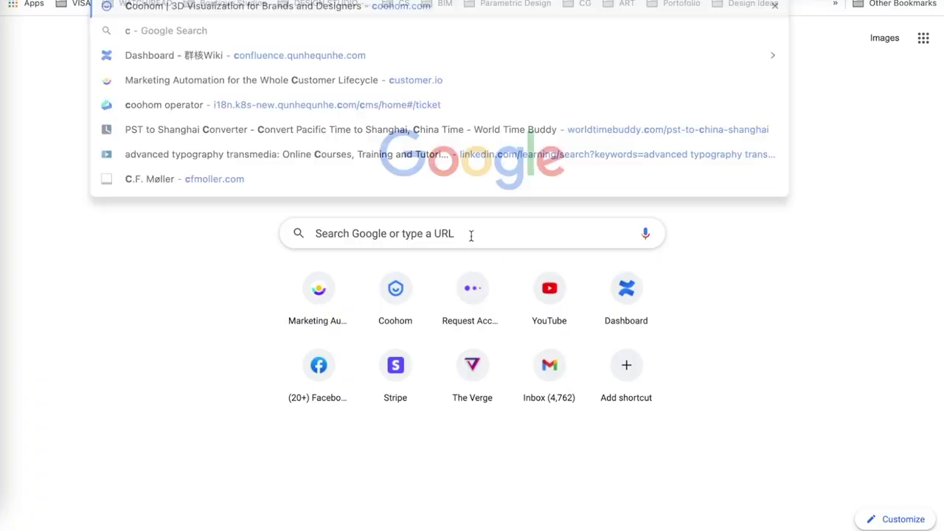
text(ove)
key(Escape)
click(471, 235)
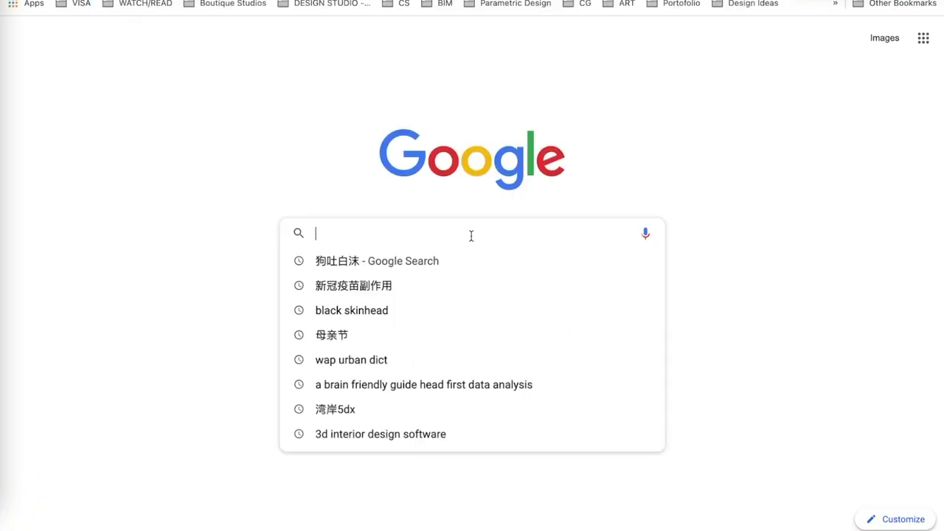
text(cove li)
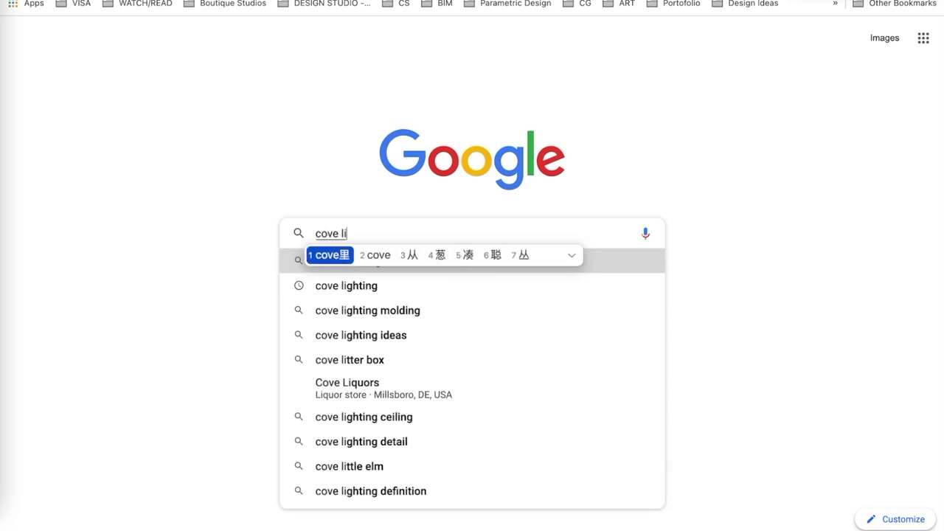
key(BackSpace)
key(BackSpace)
key(BackSpace)
key(shift)
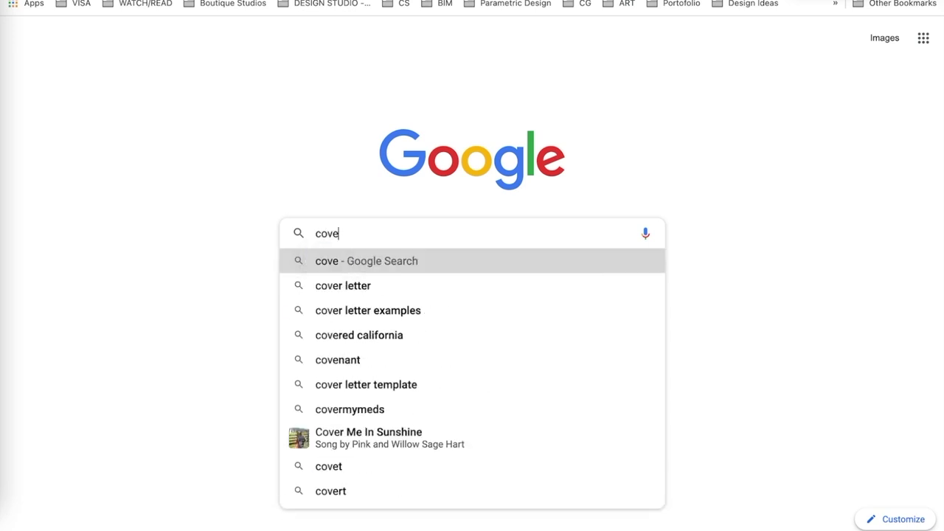
text(lighting at w)
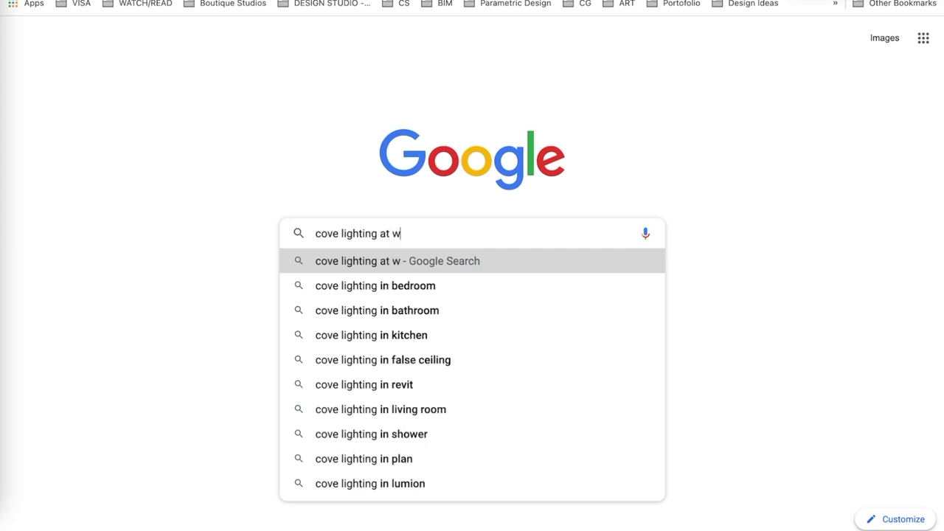
text(all panels)
key(Return)
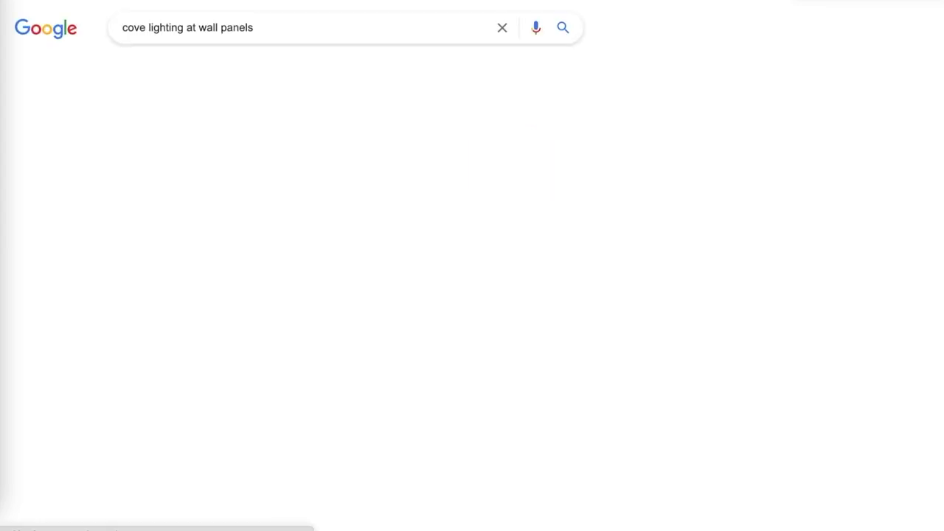
click(183, 71)
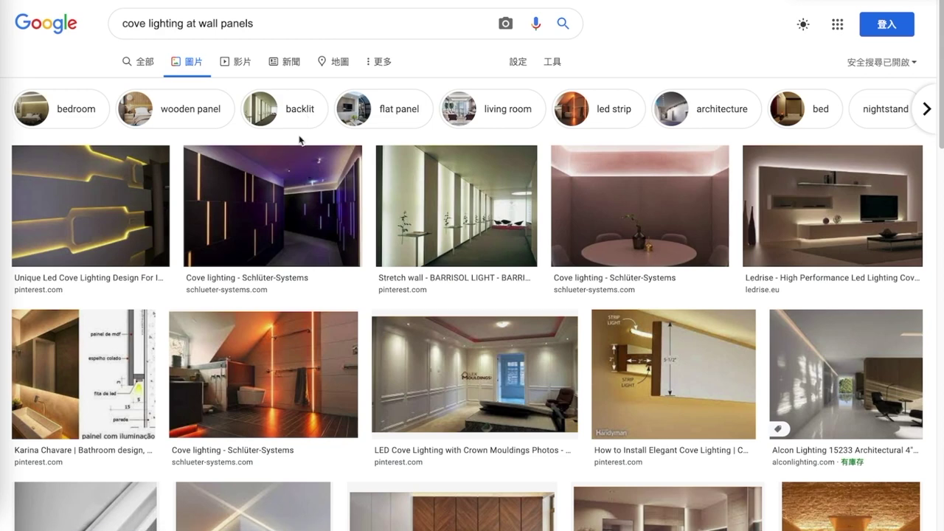
click(108, 220)
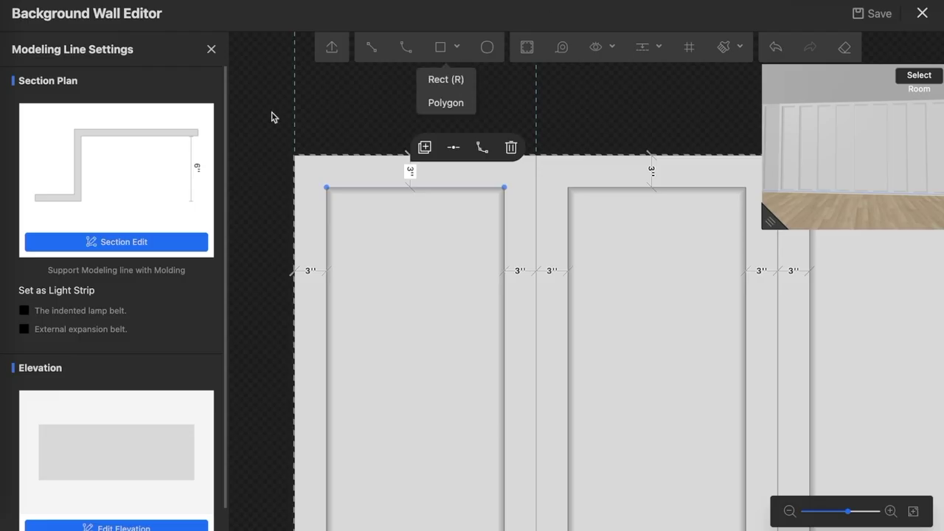
- Set the top line as an indented lamp belt after trying the external expansion belt
click(24, 310)
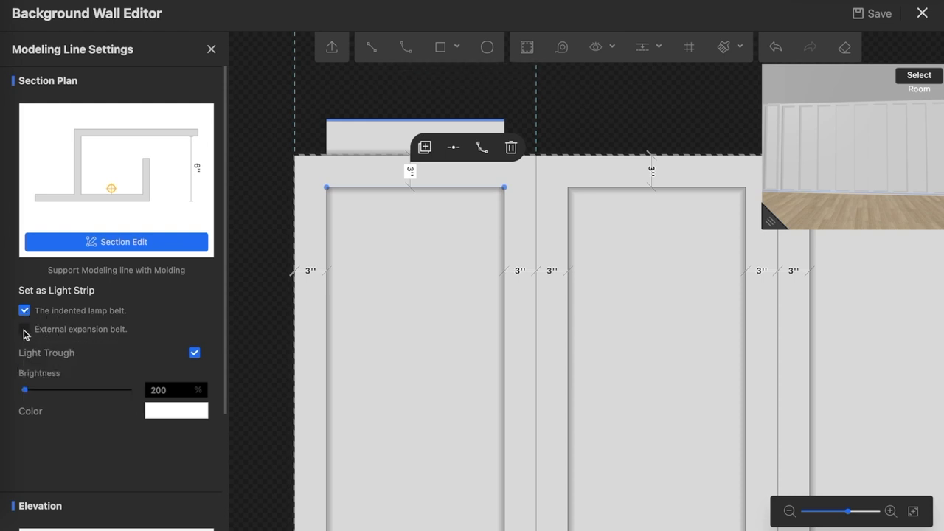
click(25, 311)
click(25, 329)
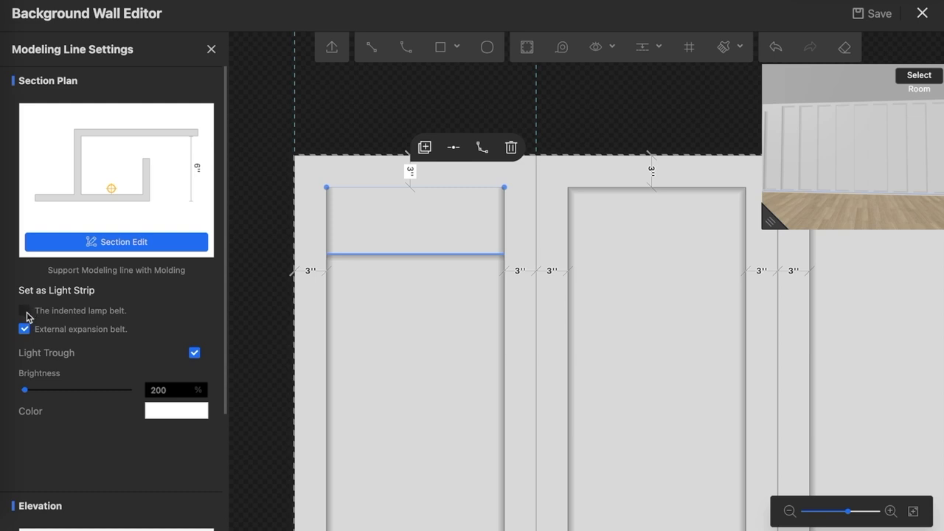
click(24, 311)
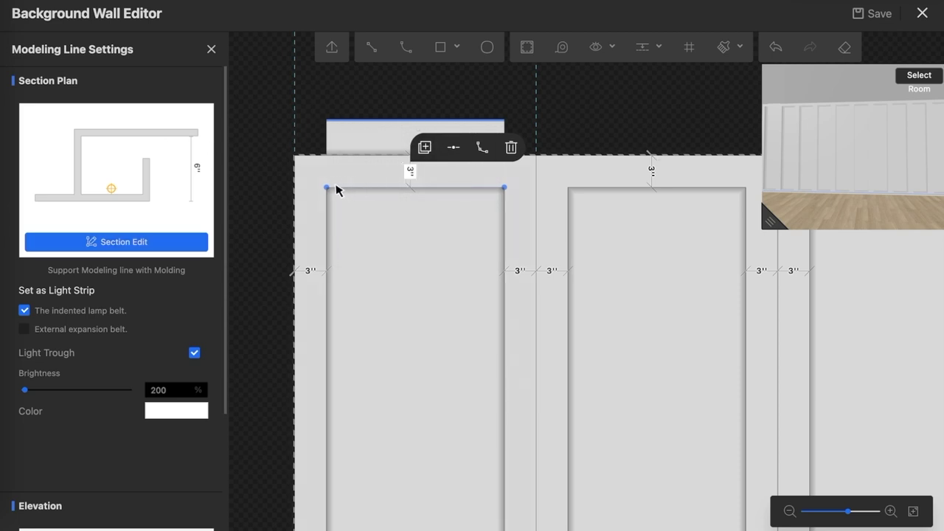
scroll(335, 189, up, 1)
scroll(327, 192, up, 1)
scroll(327, 192, down, 1)
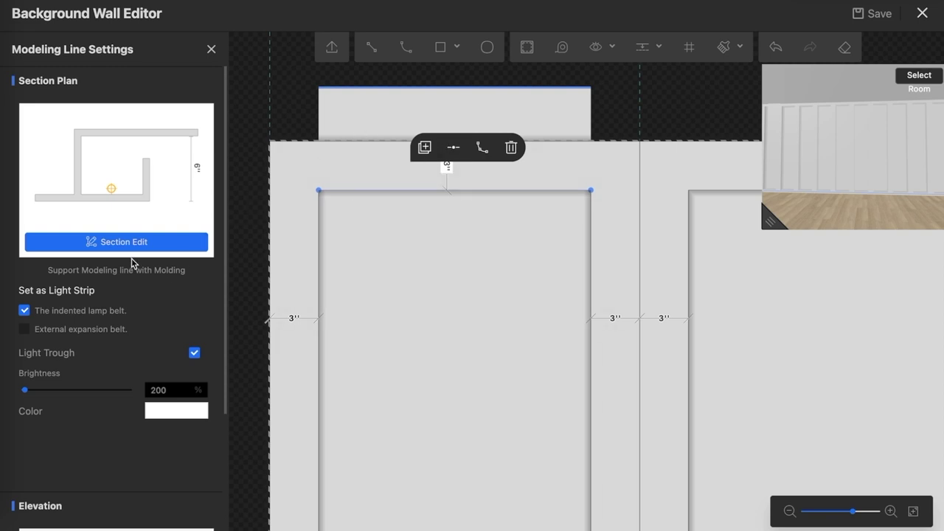
- In Section Edit, change the trough's 6.3'' width to 1'' and accept the profile
click(137, 246)
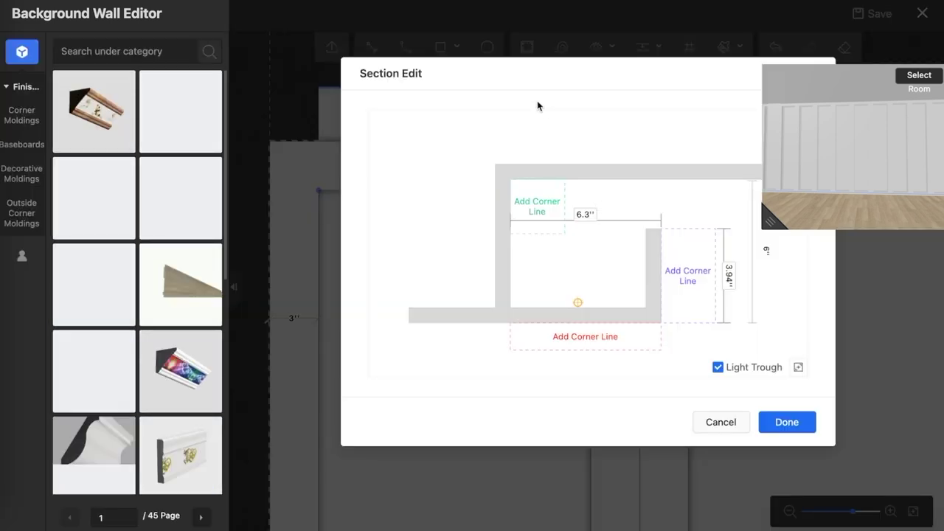
click(772, 220)
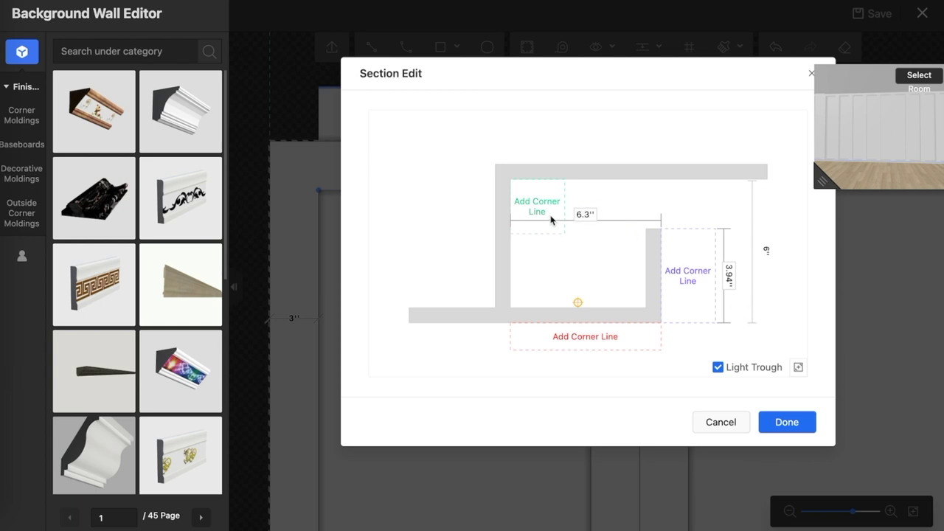
double_click(589, 214)
key(Return)
click(582, 215)
click(619, 230)
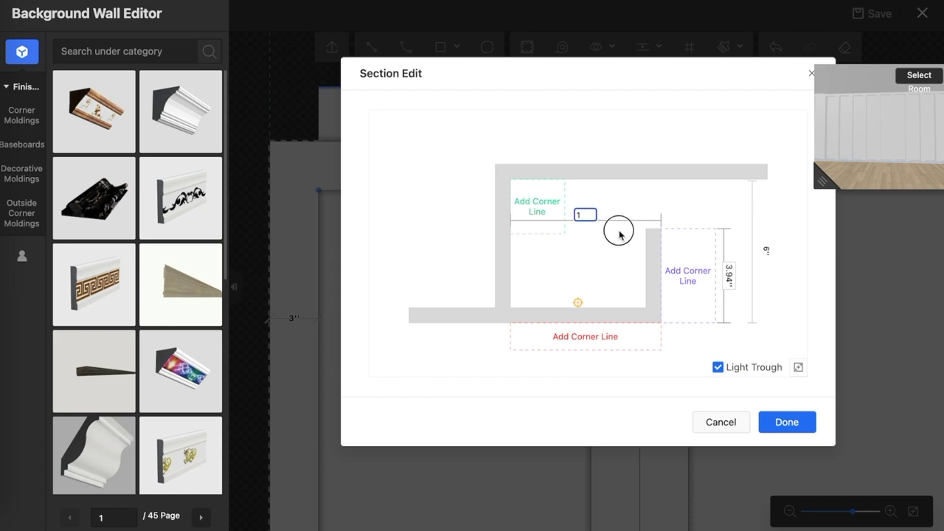
click(593, 215)
text(1)
key(Return)
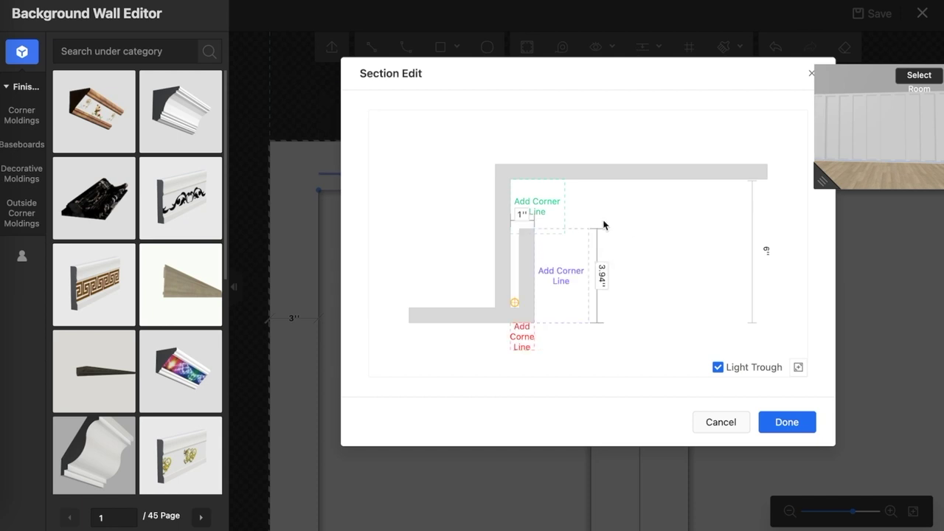
click(785, 422)
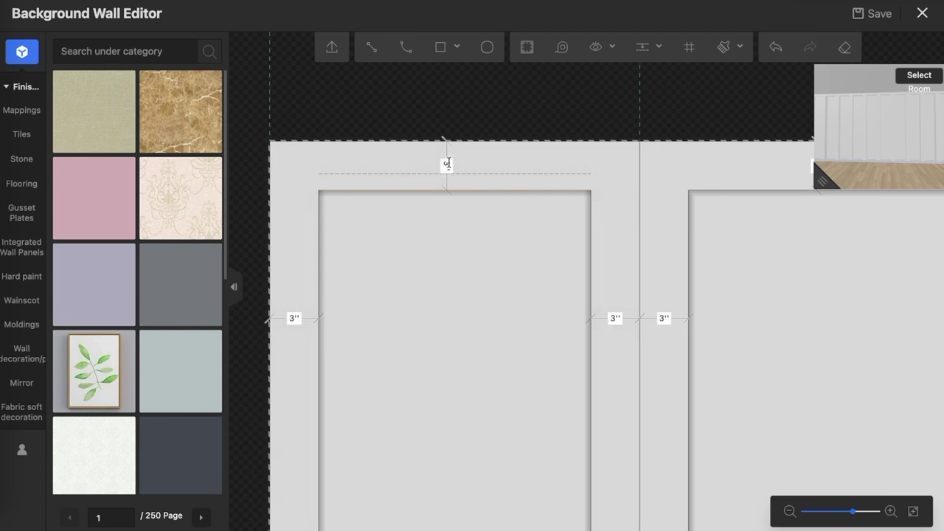
- Reopen the lamp belt's section profile and set the trough width to 2''
click(471, 181)
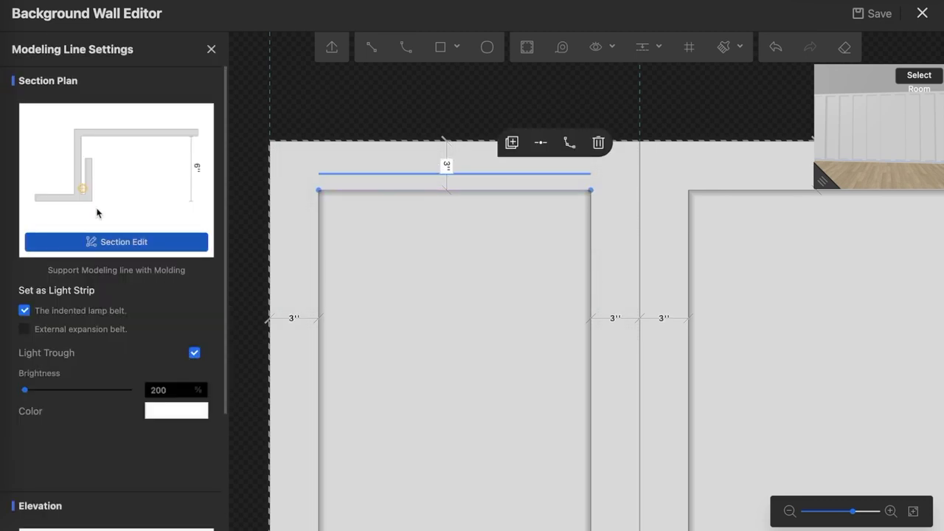
click(103, 248)
click(524, 216)
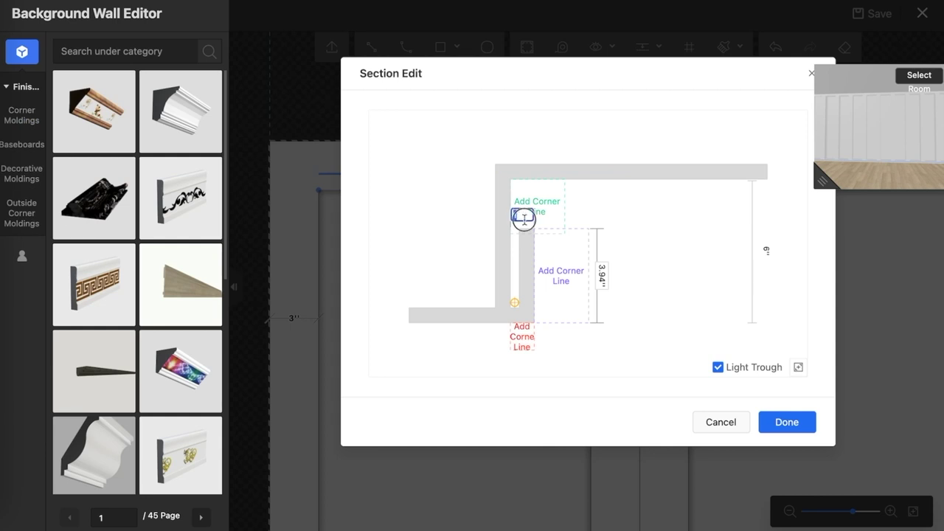
text(0.04)
key(Return)
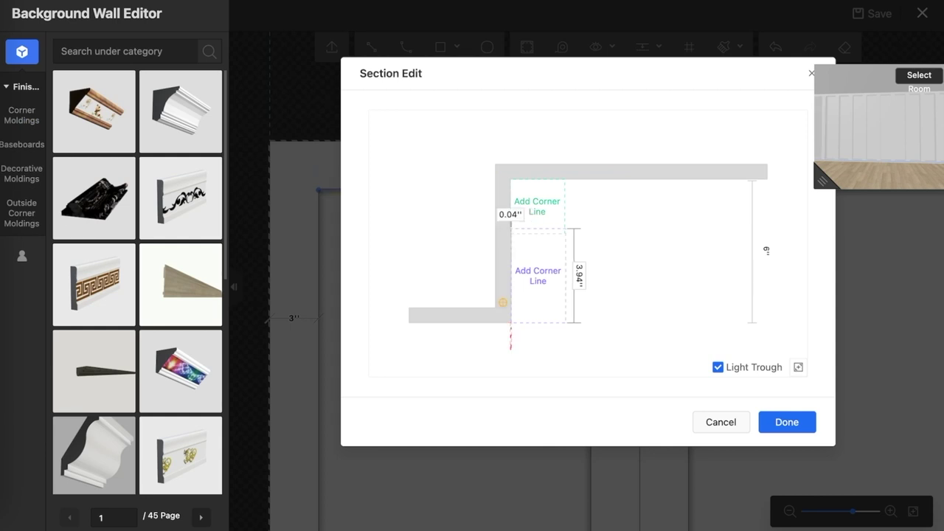
click(510, 215)
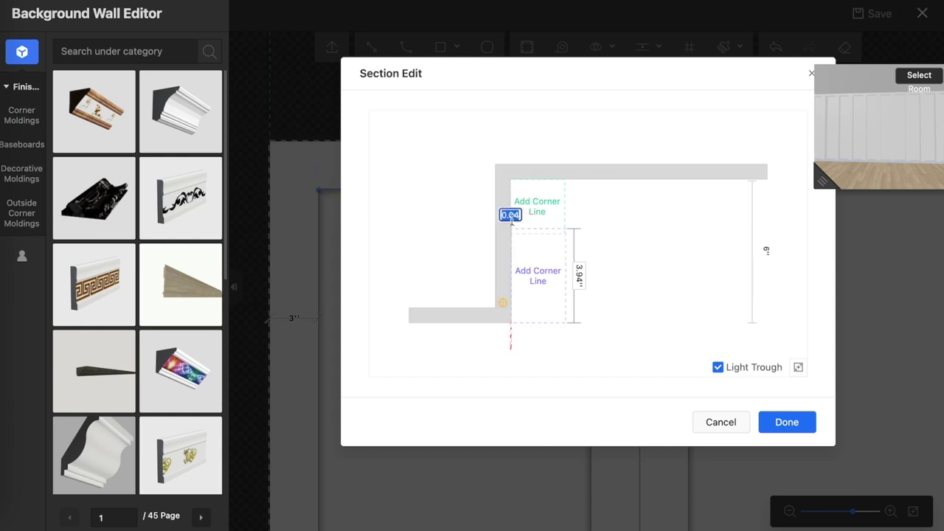
text(2)
click(520, 214)
text(2)
double_click(504, 215)
text(2)
key(Return)
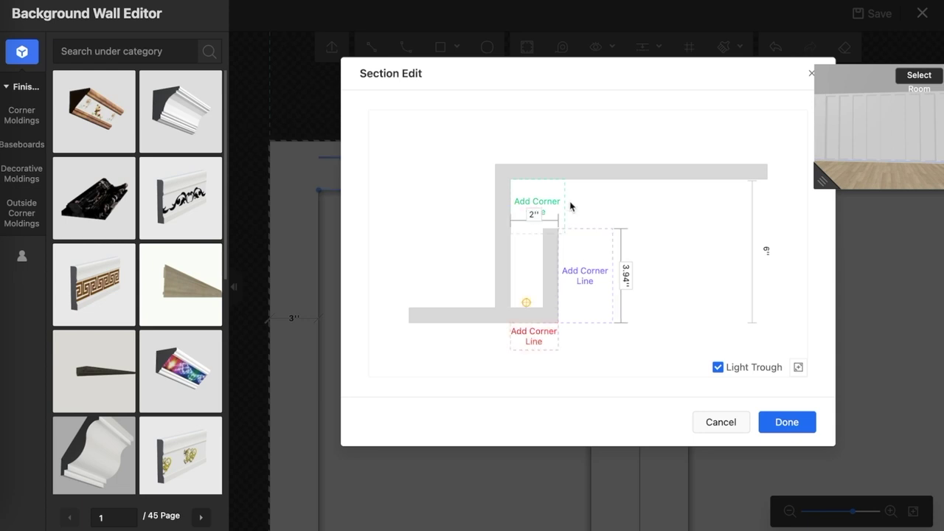
click(532, 216)
key(Return)
- Set the inner lip height from 3.94'' to 2'' and accept the profile
click(625, 278)
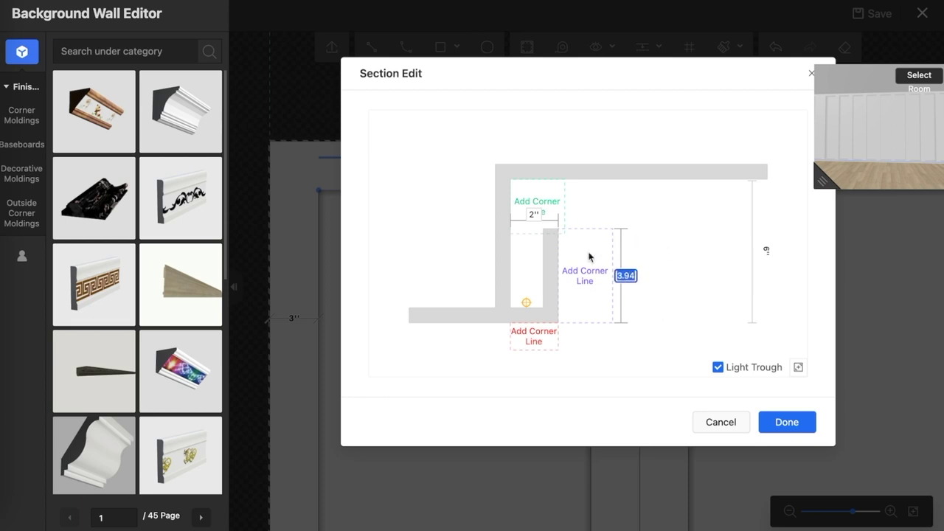
text(2)
key(Return)
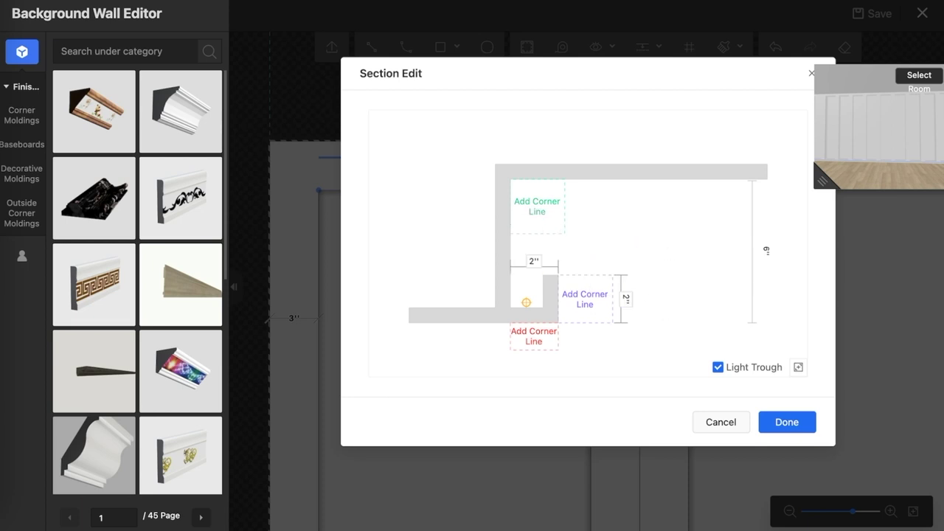
click(788, 422)
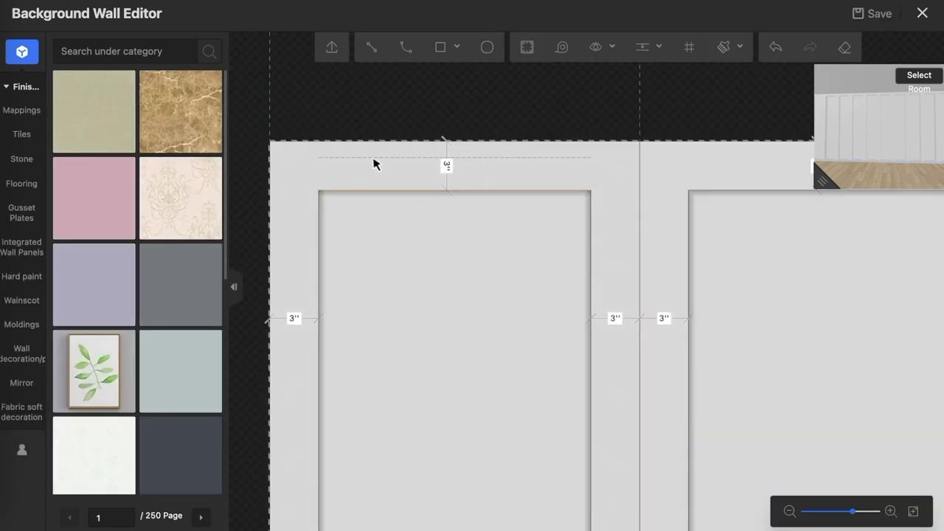
- Give the first panel's top-line light trough 2050 brightness and a warm orange (#FFCE87) color
click(477, 191)
click(476, 191)
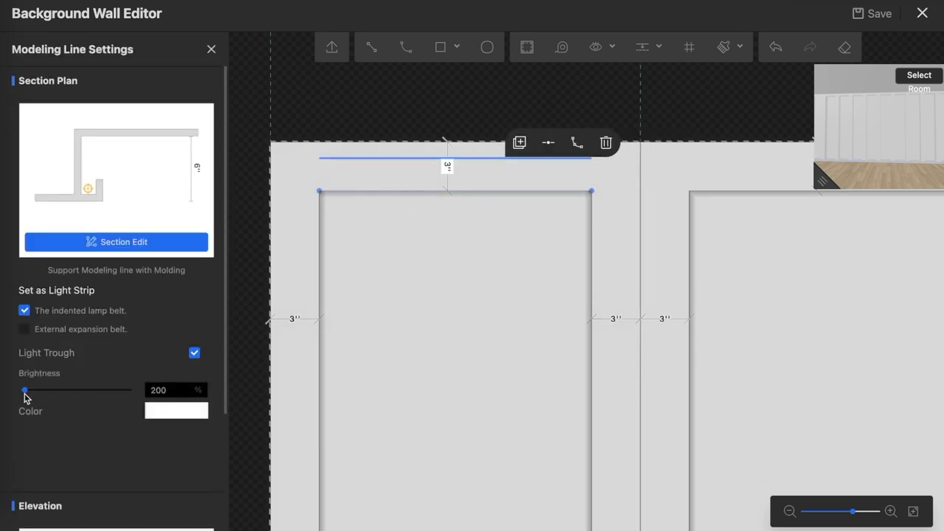
mouse_move(24, 390)
drag(24, 391, 59, 391)
click(186, 415)
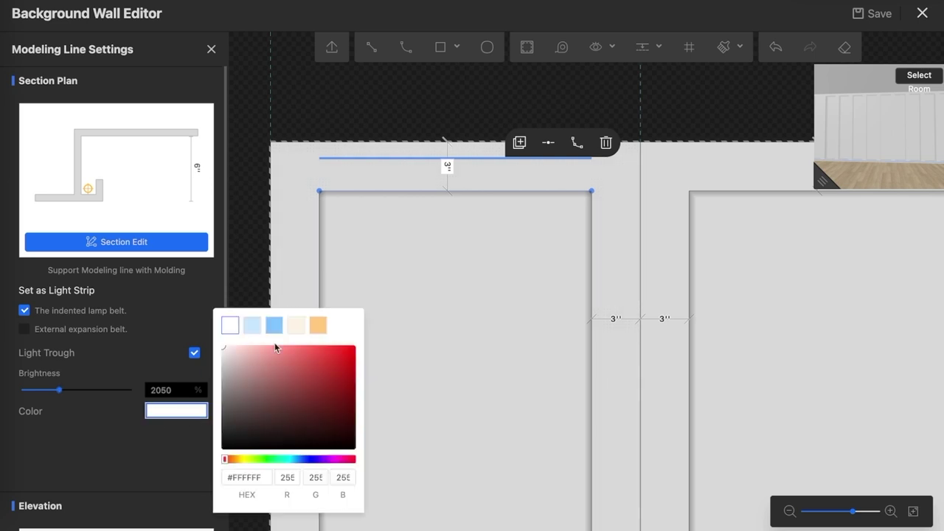
click(318, 326)
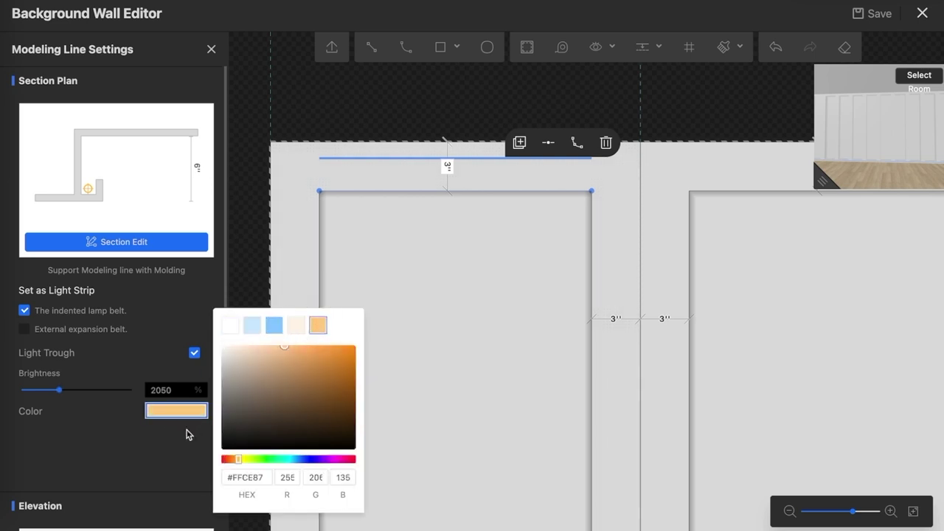
click(259, 314)
- Deselect and then reselect the first panel's top modeling line
scroll(215, 354, down, 1)
scroll(213, 414, down, 2)
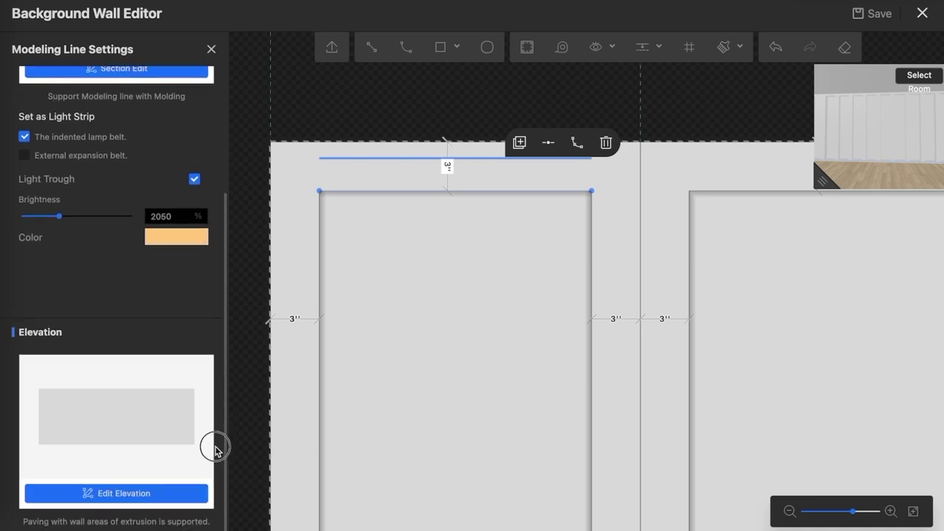
click(237, 309)
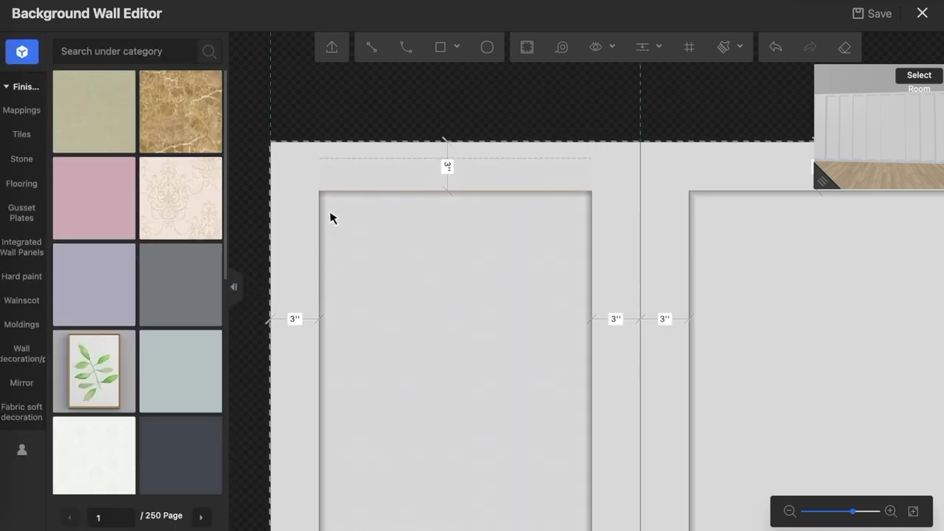
click(339, 191)
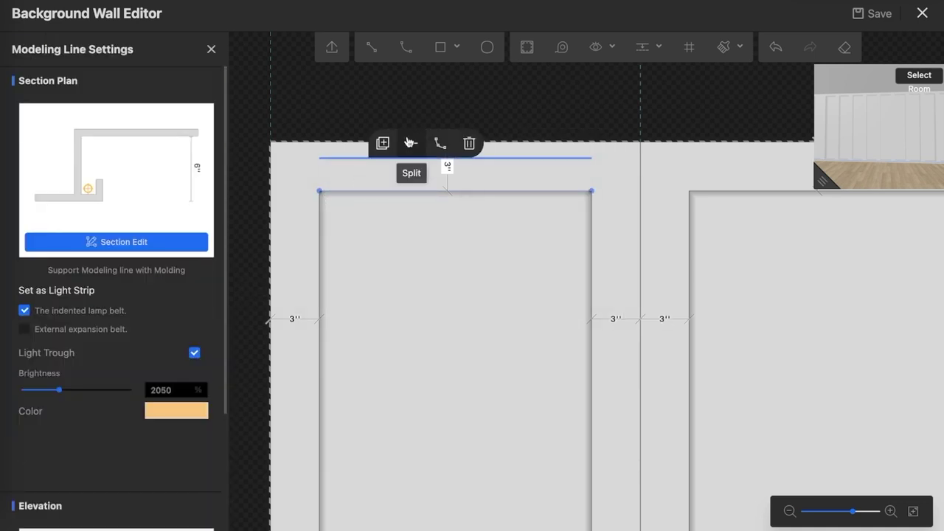
- Select the first narrow panel's bottom edge and bring up its editing options
click(320, 198)
scroll(475, 237, up, 2)
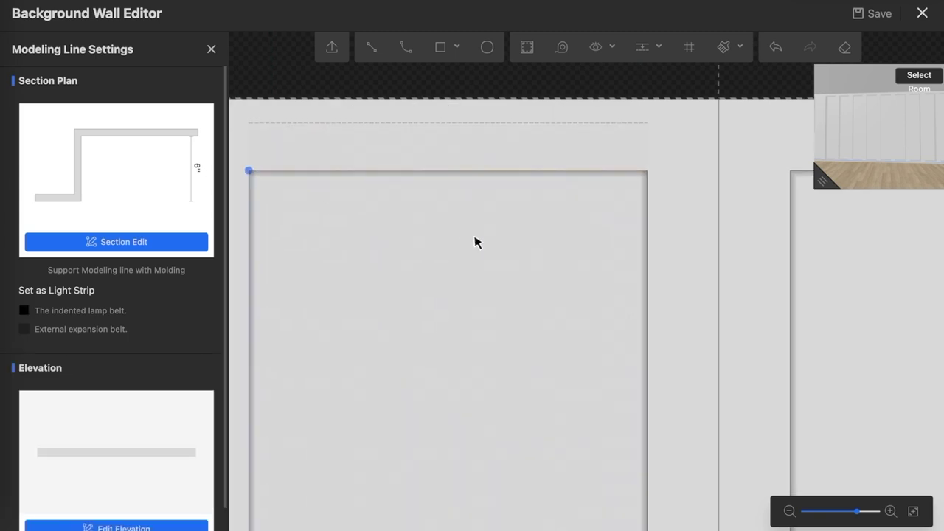
scroll(476, 243, down, 2)
click(588, 258)
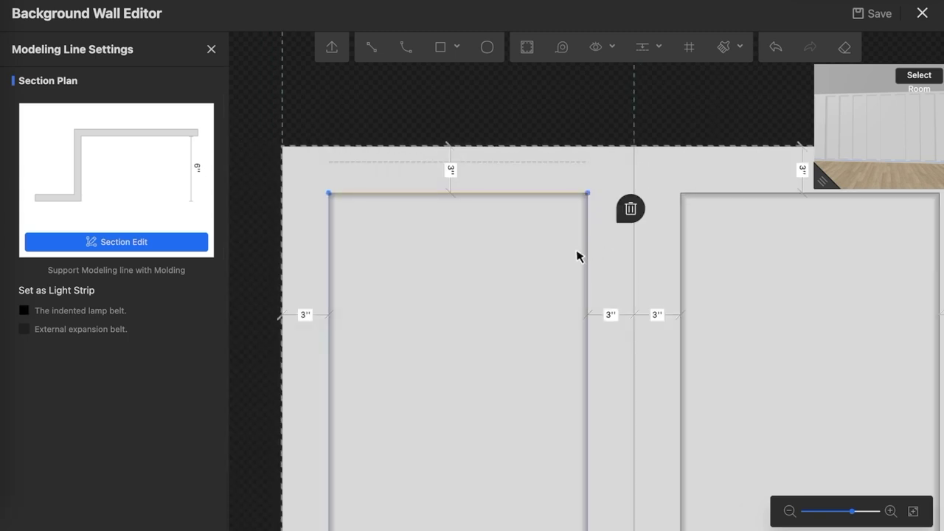
scroll(485, 206, up, 1)
scroll(485, 203, down, 3)
scroll(476, 208, down, 2)
scroll(465, 281, down, 2)
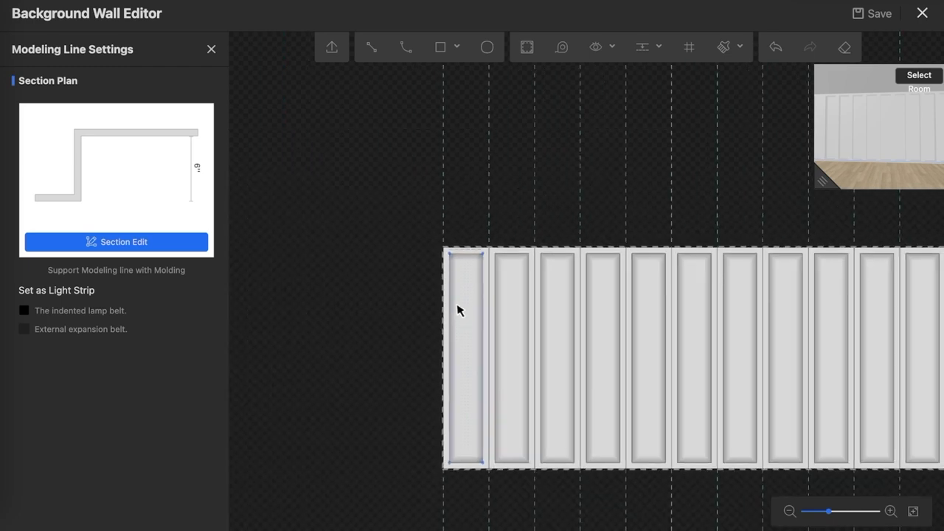
click(466, 463)
scroll(468, 472, up, 3)
scroll(447, 446, up, 2)
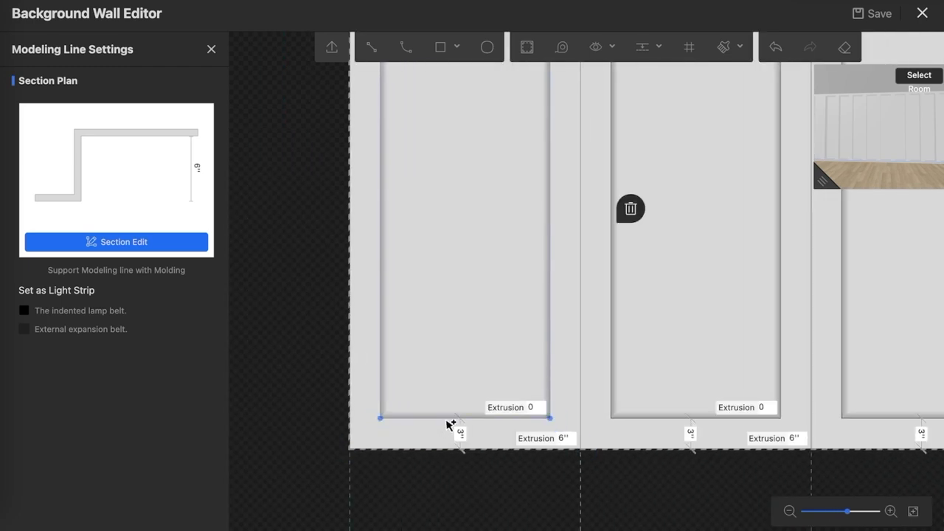
click(449, 420)
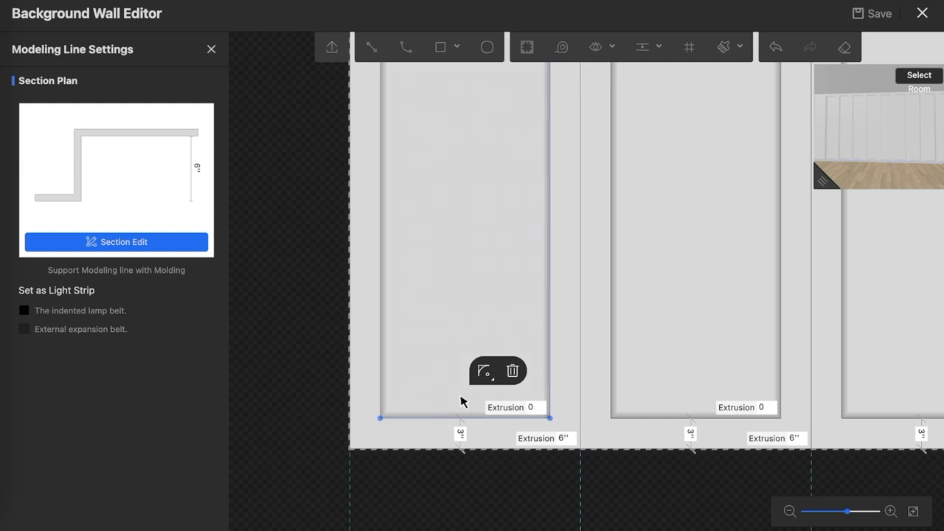
- Make the bottom edge an orange indented light trough at 2035 brightness and open its Section Edit
click(25, 313)
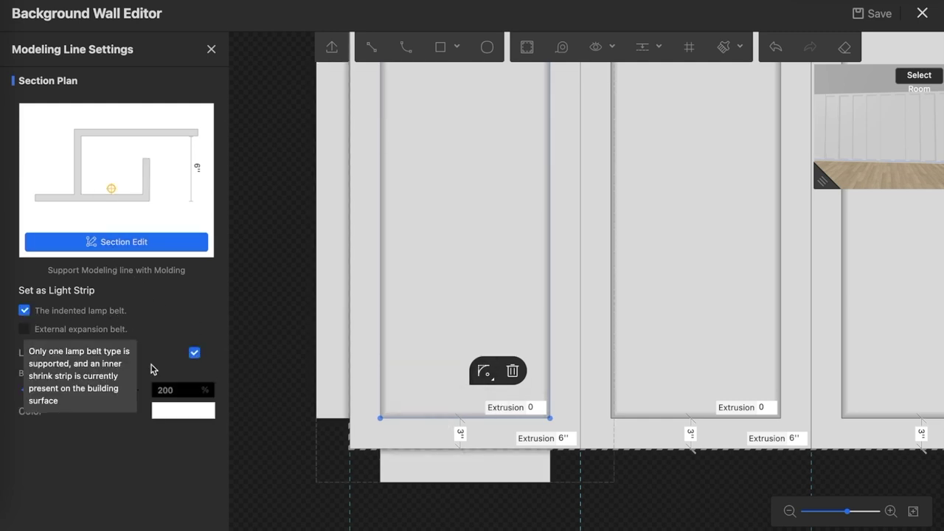
mouse_move(25, 389)
mouse_down()
mouse_move(80, 395)
mouse_move(61, 396)
mouse_up()
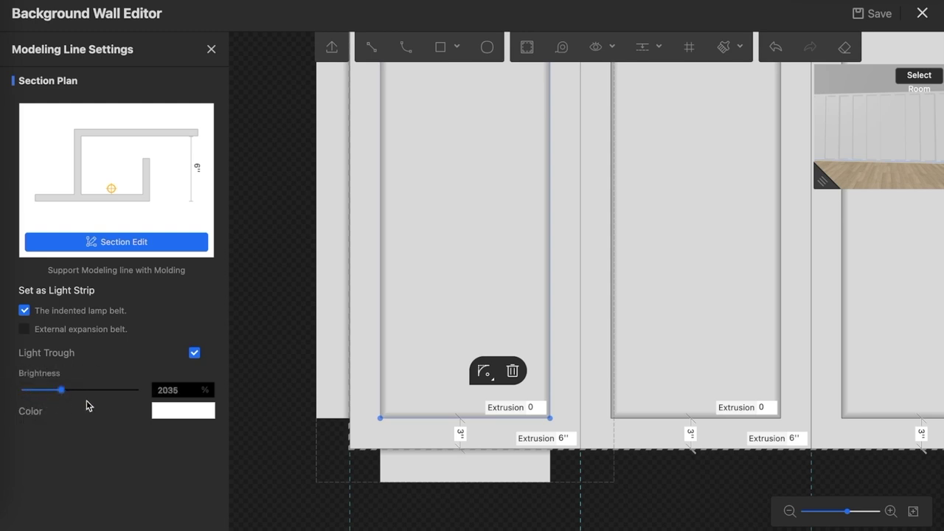
click(173, 415)
click(325, 326)
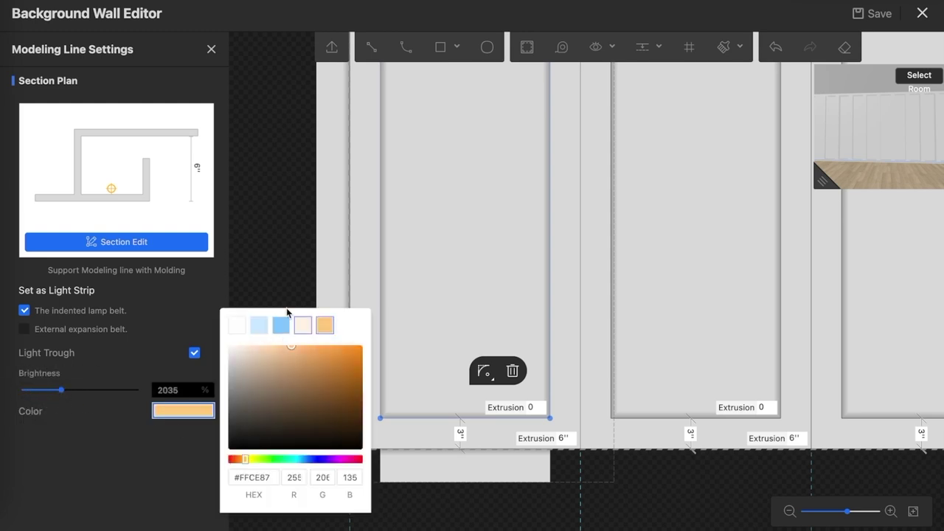
click(177, 244)
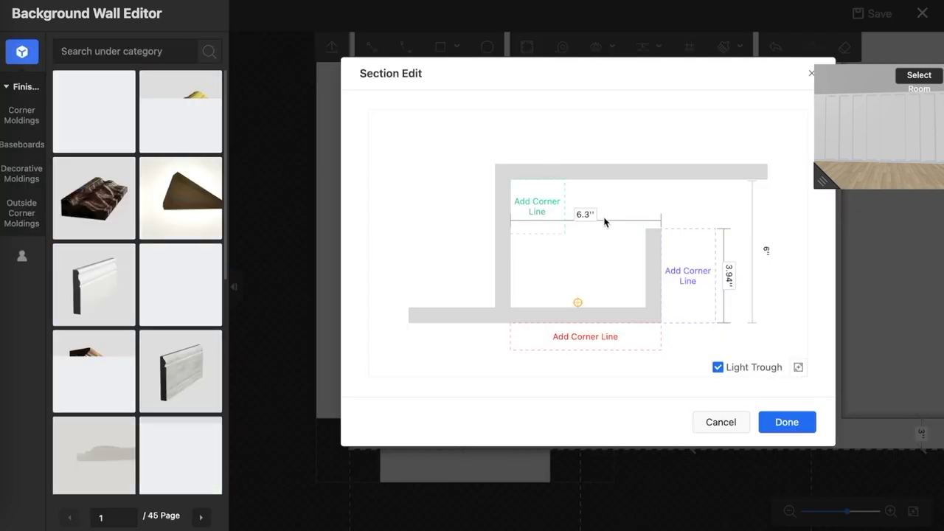
- Change the trough section's 6.3'' width and 3.94'' height to 2'' each, then apply
click(585, 214)
text(2)
key(Return)
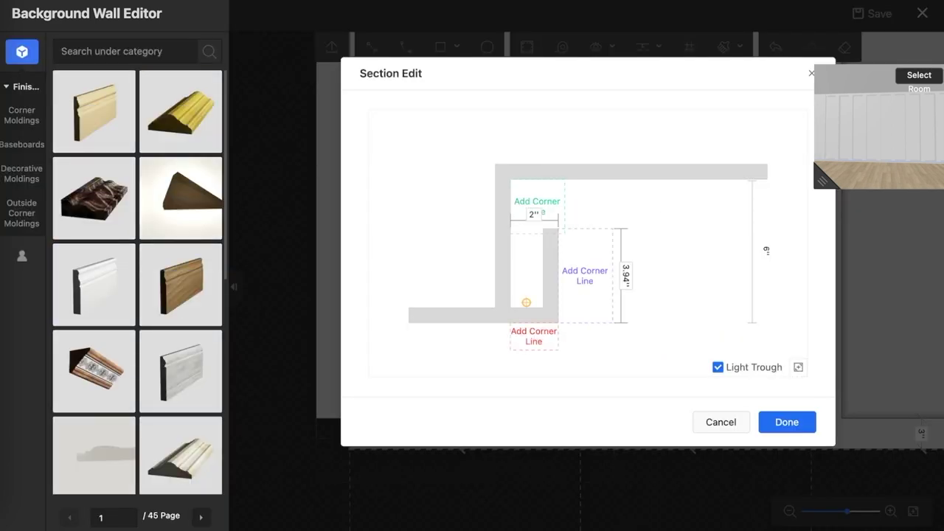
click(627, 273)
text(2)
key(Return)
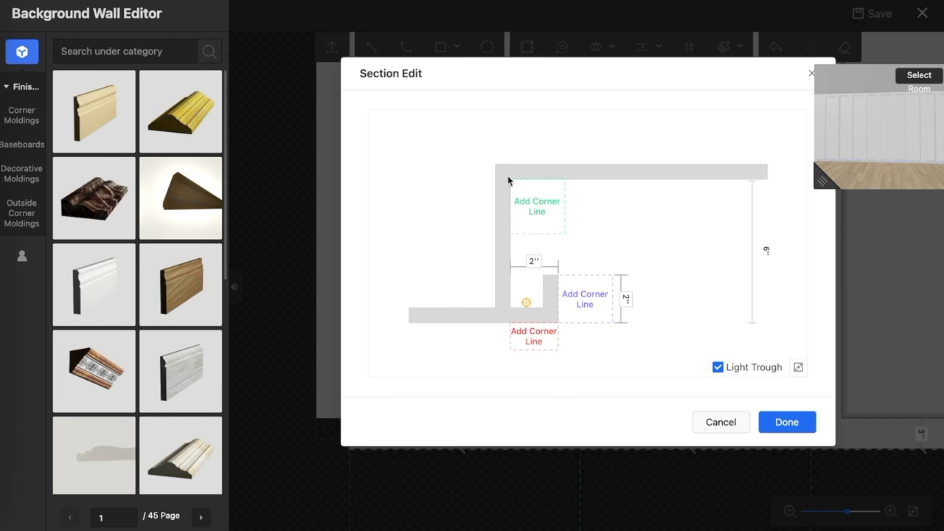
click(786, 422)
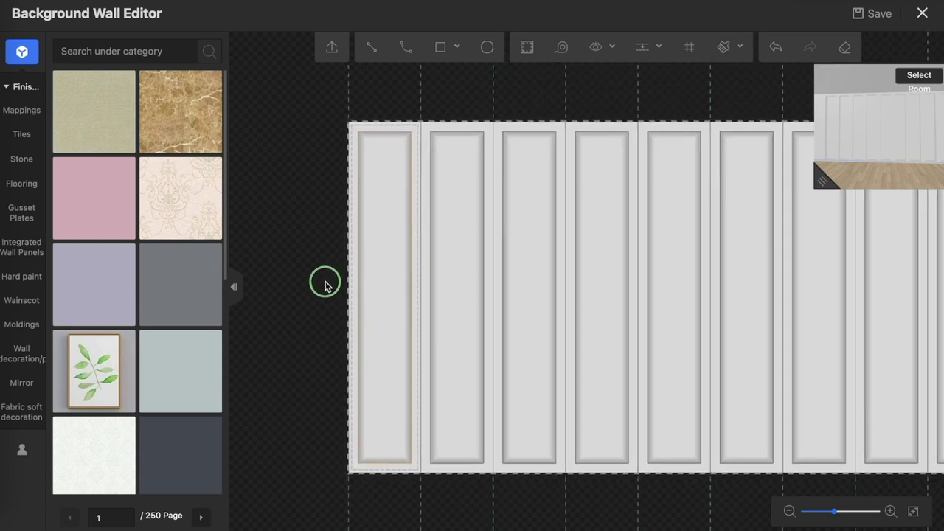
- Save the wall project and exit the wall editor back to the room
click(881, 17)
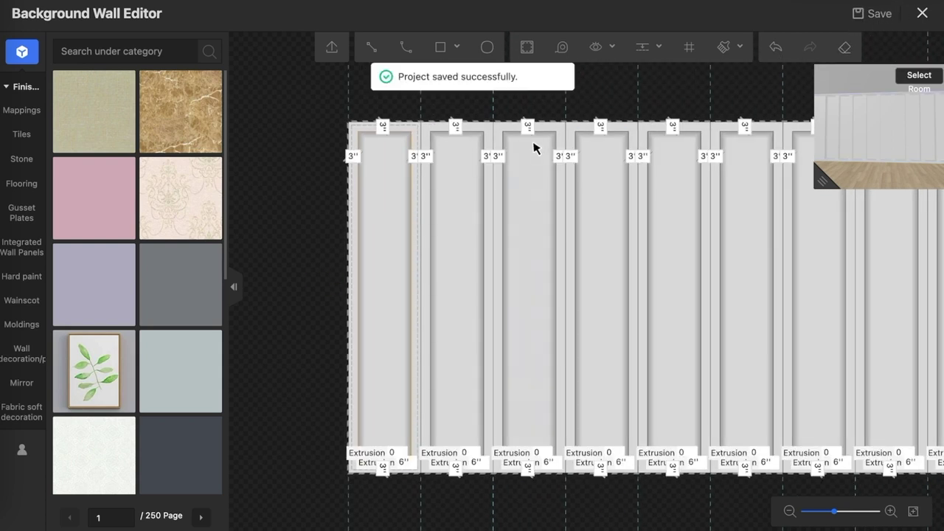
click(922, 13)
click(926, 22)
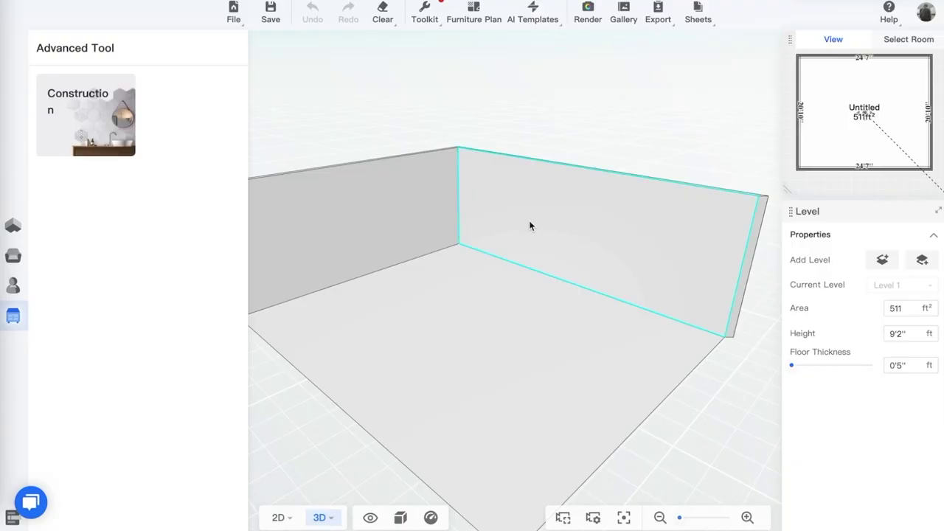
- Switch to rendering with the camera aimed frontally at the paneled corner
mouse_move(386, 189)
mouse_down()
mouse_move(446, 191)
mouse_move(369, 169)
mouse_move(542, 247)
mouse_up()
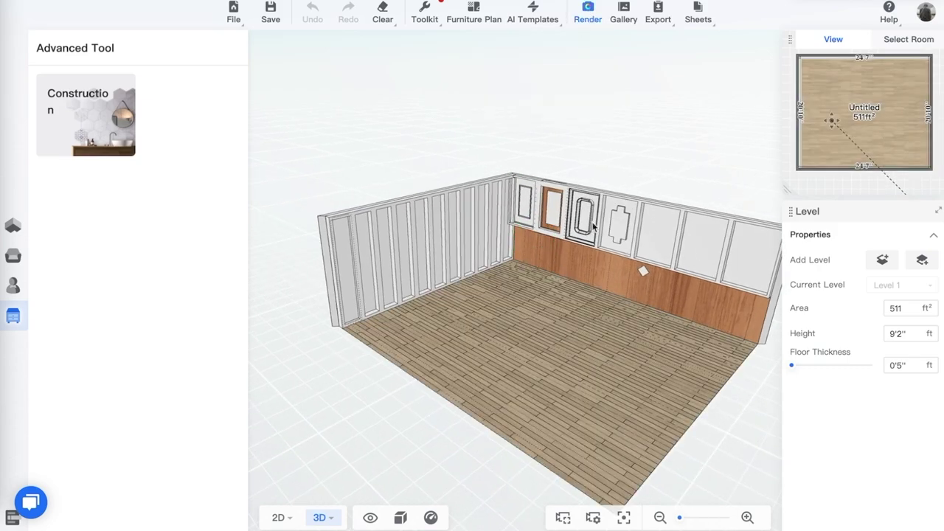
click(588, 11)
mouse_move(351, 224)
mouse_down()
mouse_move(612, 213)
mouse_move(590, 232)
mouse_move(516, 243)
mouse_move(557, 255)
mouse_move(512, 250)
mouse_up()
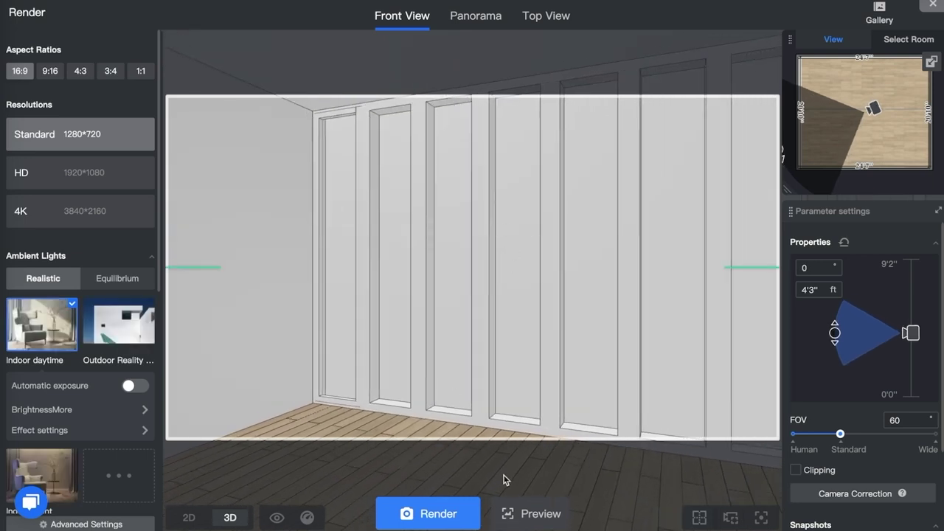
- Generate a quick render preview of the lit wall panels, then close it
click(527, 514)
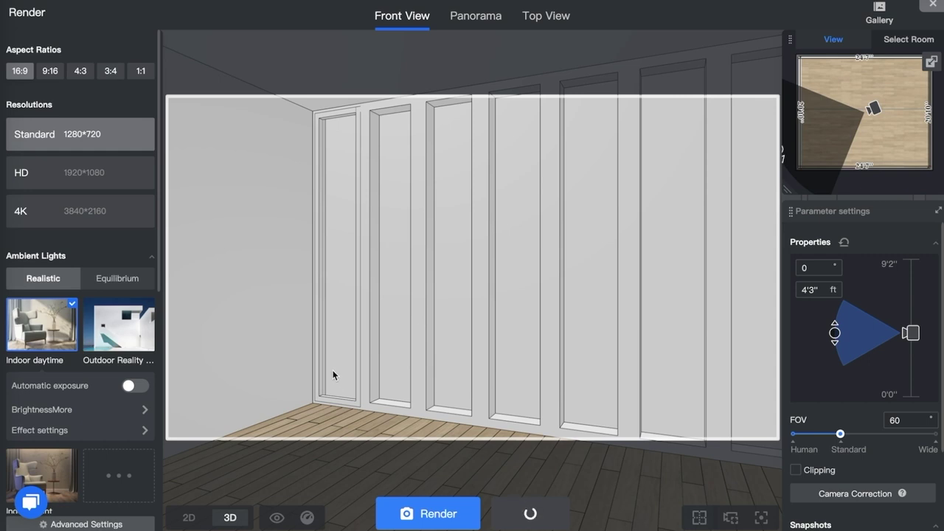
scroll(331, 378, up, 5)
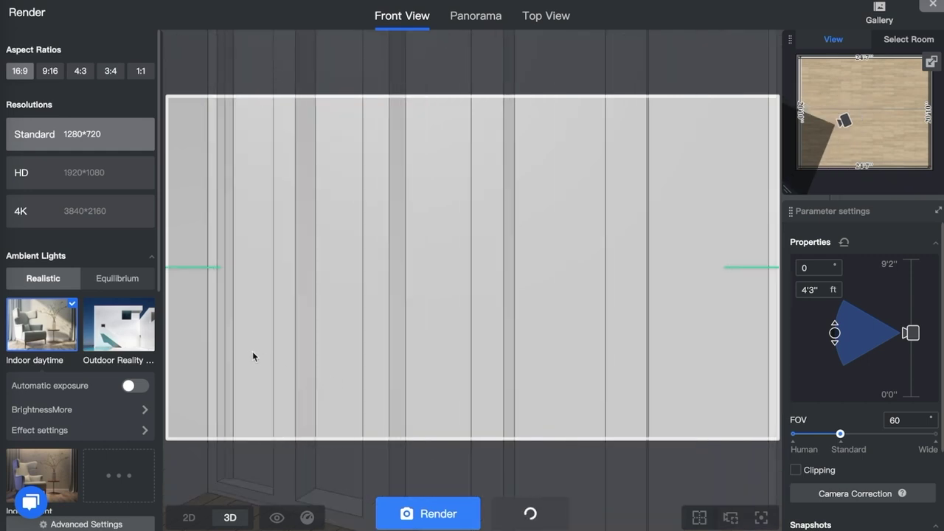
scroll(244, 380, down, 3)
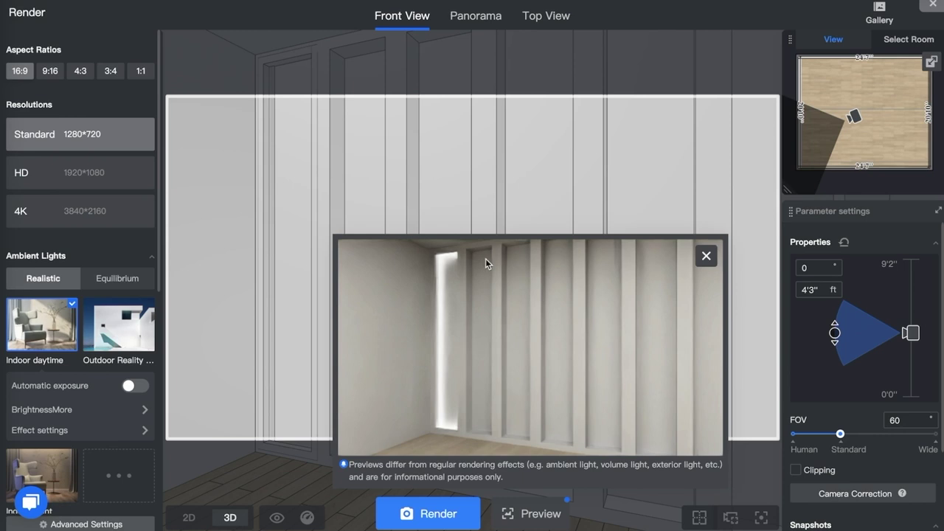
click(707, 260)
- Reframe the render camera to 7°, 4'3'' high, showing the whole paneled wall
mouse_move(436, 264)
mouse_down()
mouse_move(475, 253)
mouse_move(539, 260)
mouse_move(354, 263)
mouse_move(616, 284)
mouse_move(422, 274)
mouse_move(531, 263)
mouse_move(512, 231)
mouse_move(394, 251)
mouse_move(511, 167)
mouse_up()
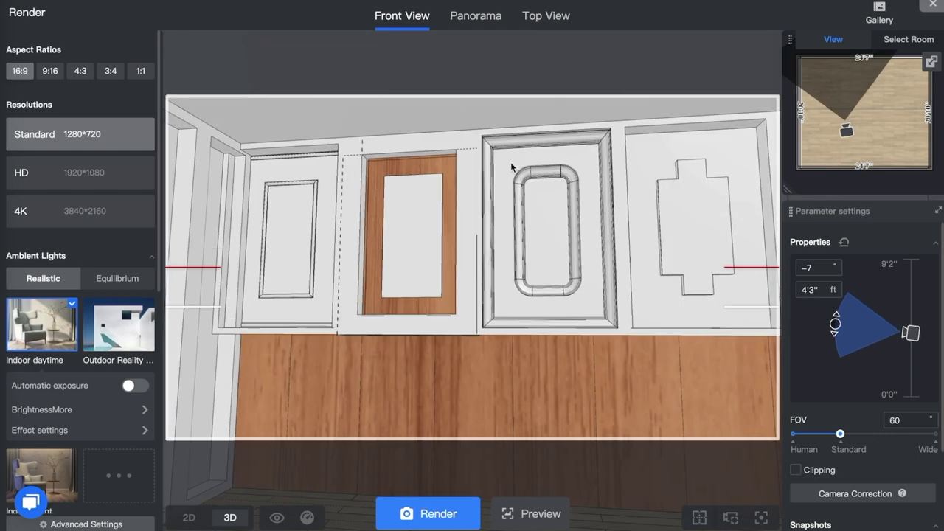
mouse_move(314, 239)
mouse_down()
mouse_move(538, 211)
mouse_move(549, 226)
mouse_up()
mouse_move(684, 215)
mouse_down()
mouse_move(421, 200)
mouse_move(665, 178)
mouse_move(672, 219)
mouse_move(610, 211)
mouse_up()
scroll(593, 260, down, 3)
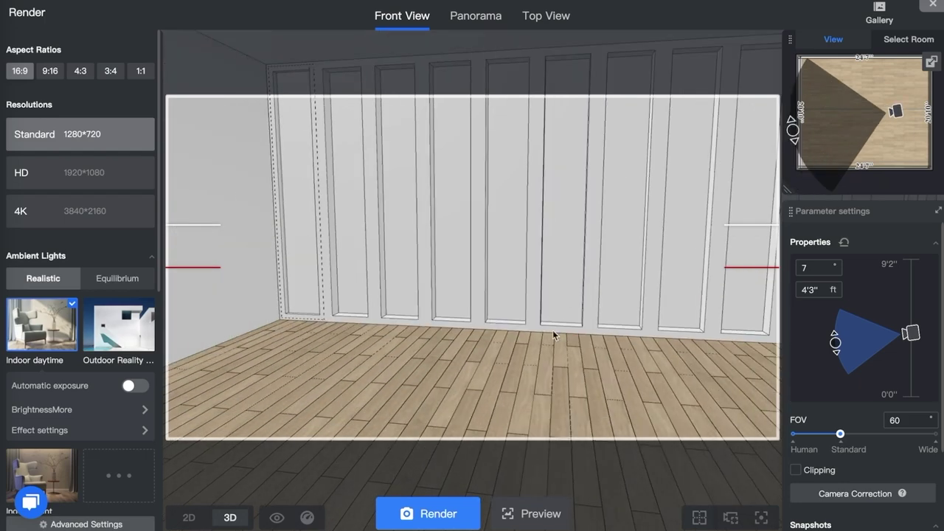
- Back in the 3D editor, copy a paneled wall's wainscot design onto the bare wall
click(932, 5)
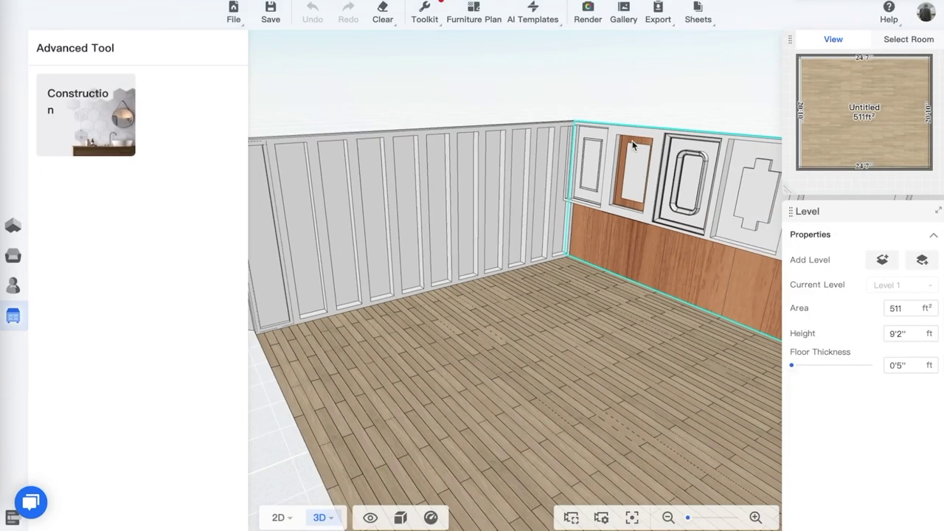
click(443, 236)
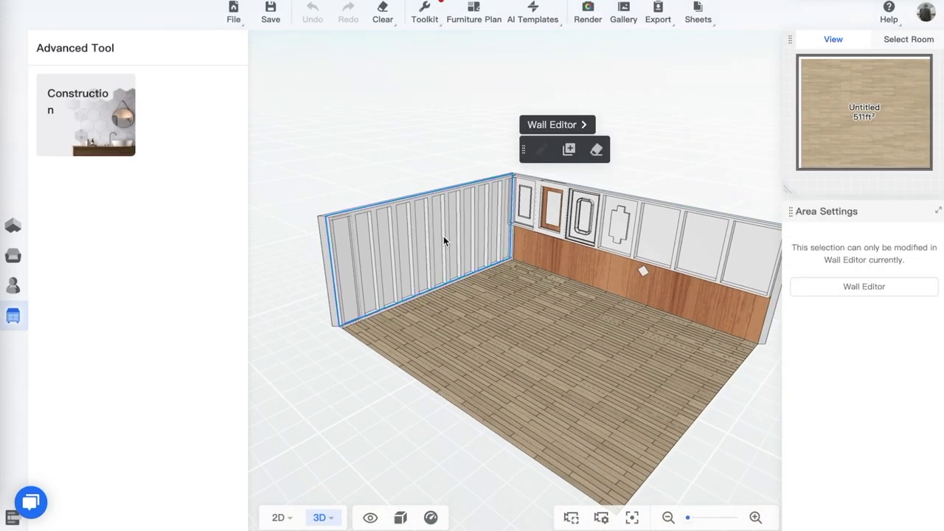
click(567, 151)
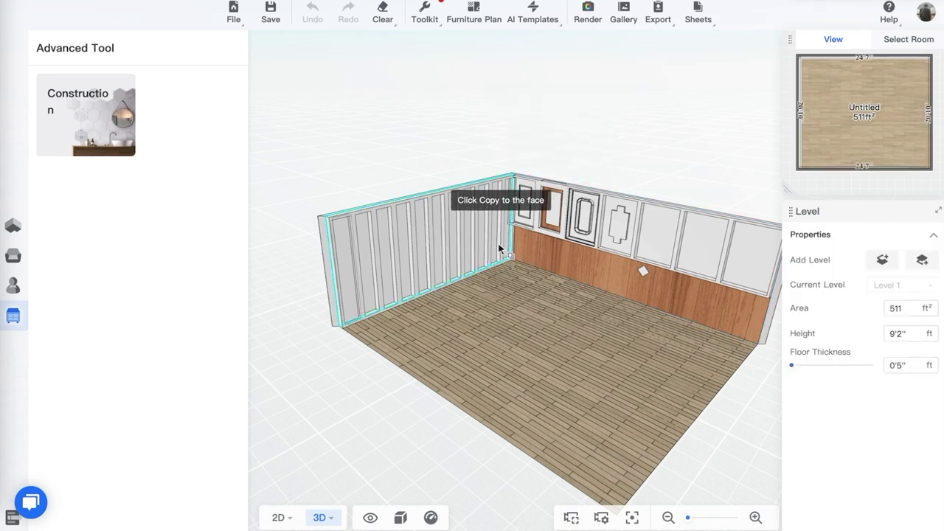
click(508, 254)
click(586, 261)
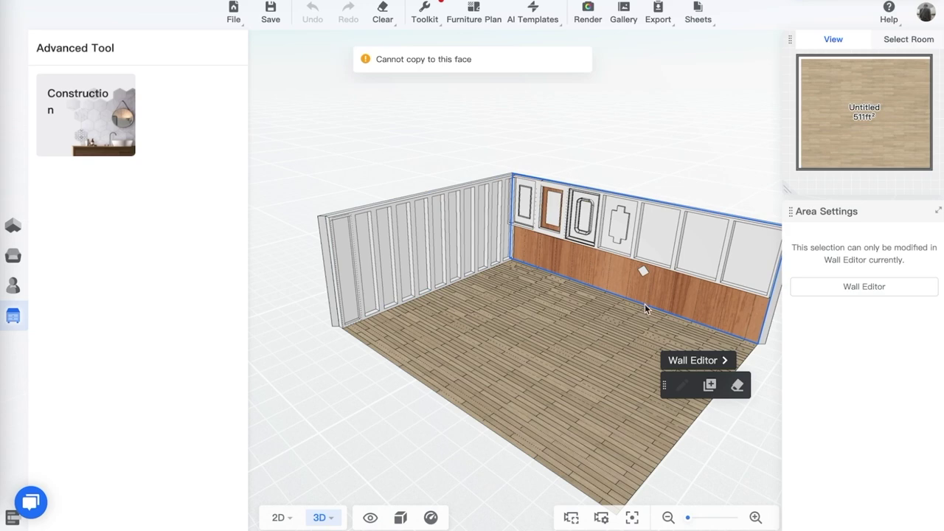
click(716, 395)
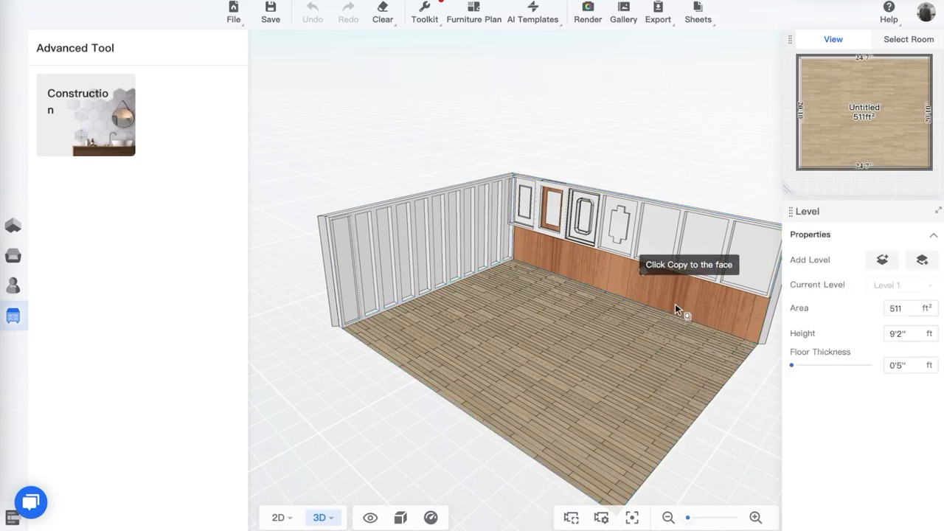
scroll(465, 239, up, 3)
scroll(548, 252, down, 3)
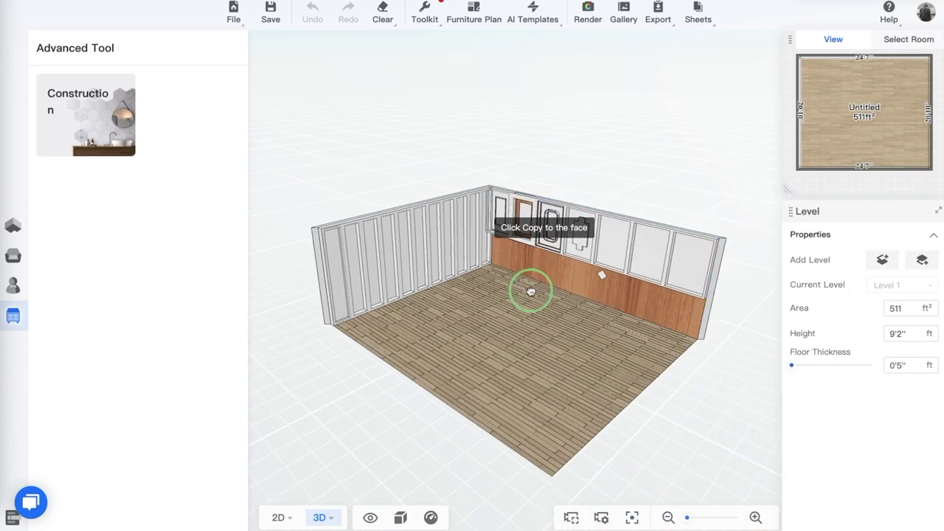
mouse_move(529, 287)
mouse_down()
mouse_move(533, 189)
mouse_move(369, 205)
mouse_up()
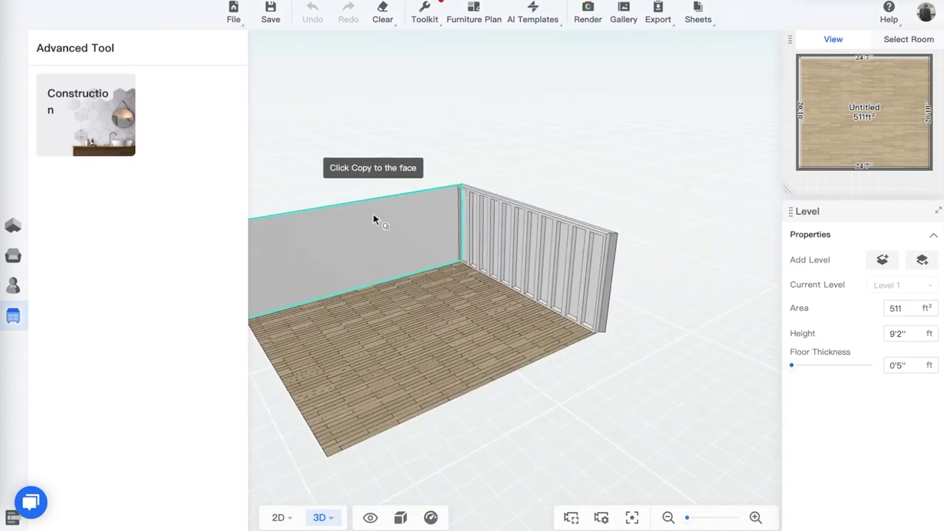
click(376, 217)
- Select the paneled back wall and copy its paneling onto the right wall
scroll(517, 192, down, 3)
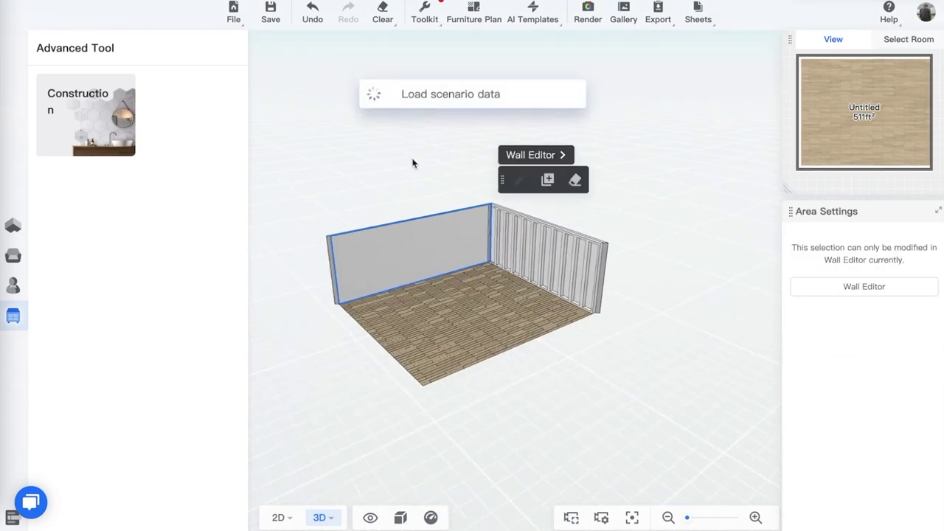
mouse_move(413, 163)
mouse_down()
mouse_move(516, 177)
mouse_move(459, 223)
mouse_up()
scroll(465, 214, up, 2)
scroll(466, 214, up, 3)
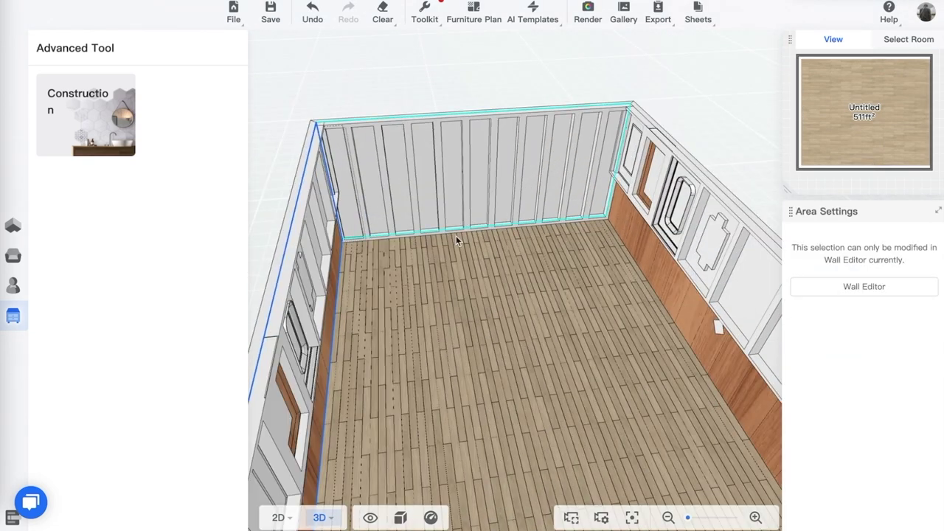
mouse_move(473, 258)
mouse_down()
mouse_move(427, 255)
mouse_move(450, 260)
mouse_up()
click(644, 228)
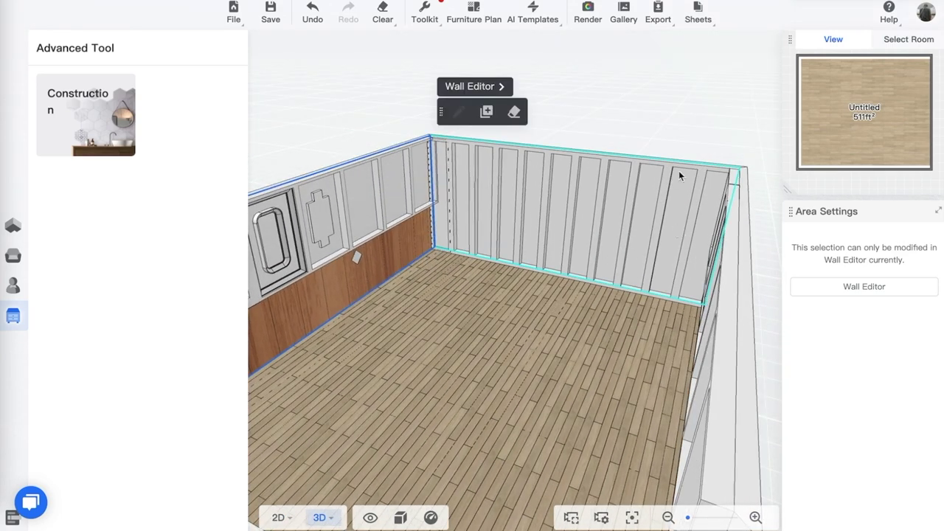
scroll(679, 175, down, 3)
mouse_move(683, 173)
mouse_down()
mouse_move(514, 169)
mouse_move(504, 154)
mouse_move(546, 163)
mouse_up()
drag(510, 135, 332, 137)
click(481, 209)
mouse_move(482, 209)
mouse_down()
mouse_move(532, 167)
mouse_move(374, 219)
mouse_up()
drag(358, 153, 661, 215)
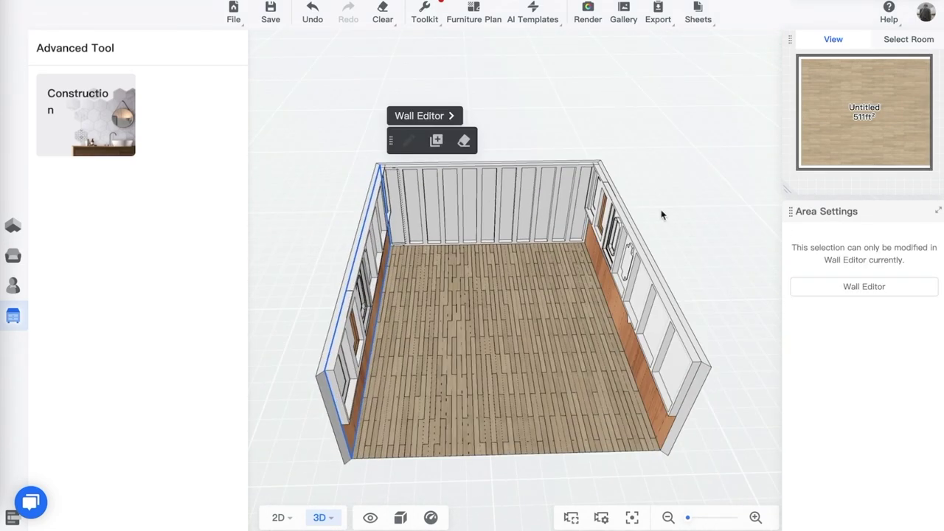
mouse_move(728, 267)
mouse_down()
mouse_move(696, 233)
mouse_move(683, 234)
mouse_up()
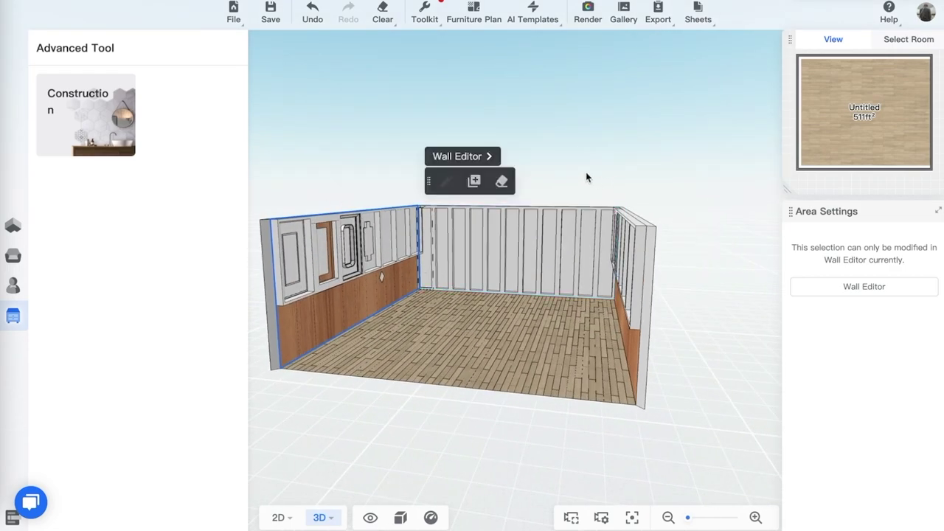
drag(586, 175, 583, 147)
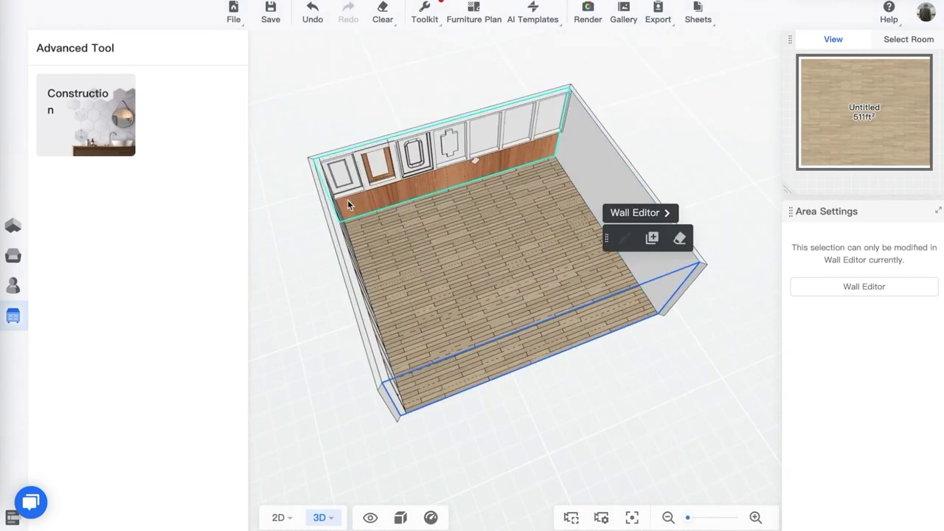
drag(305, 243, 274, 238)
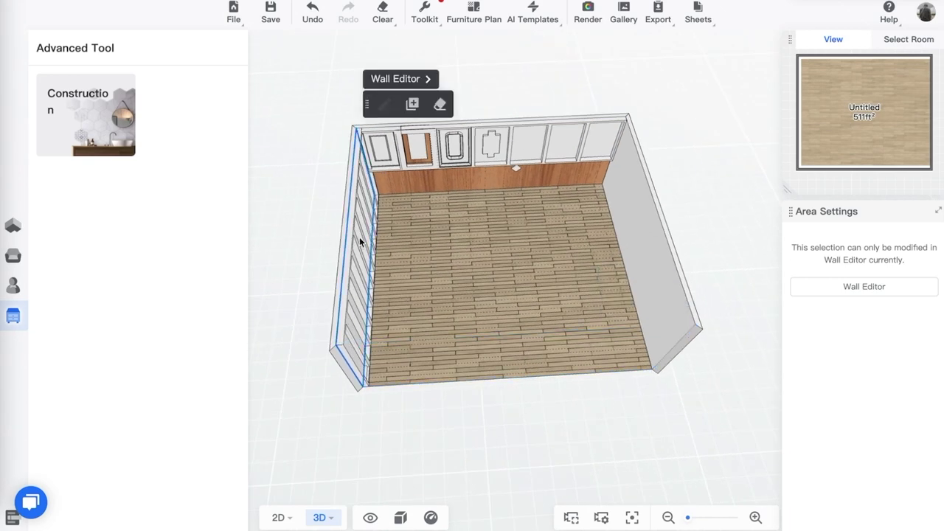
click(410, 101)
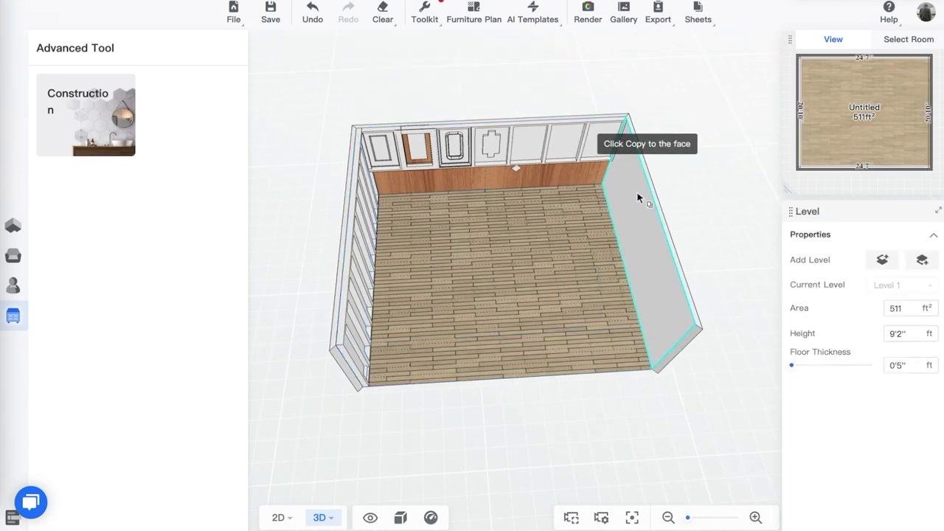
click(657, 235)
mouse_move(612, 409)
mouse_down()
mouse_move(660, 406)
mouse_move(696, 343)
mouse_up()
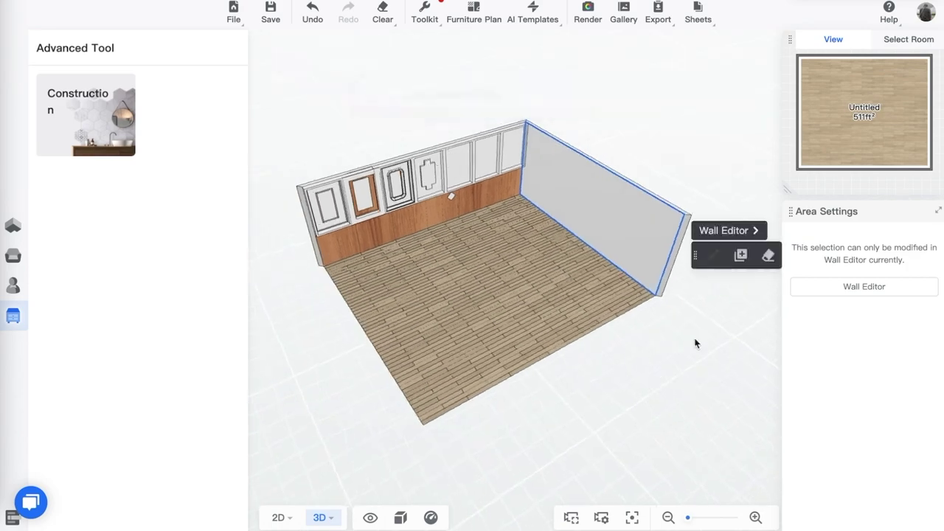
- Select the far paneled wall and open it in the Wall Editor
scroll(658, 151, up, 3)
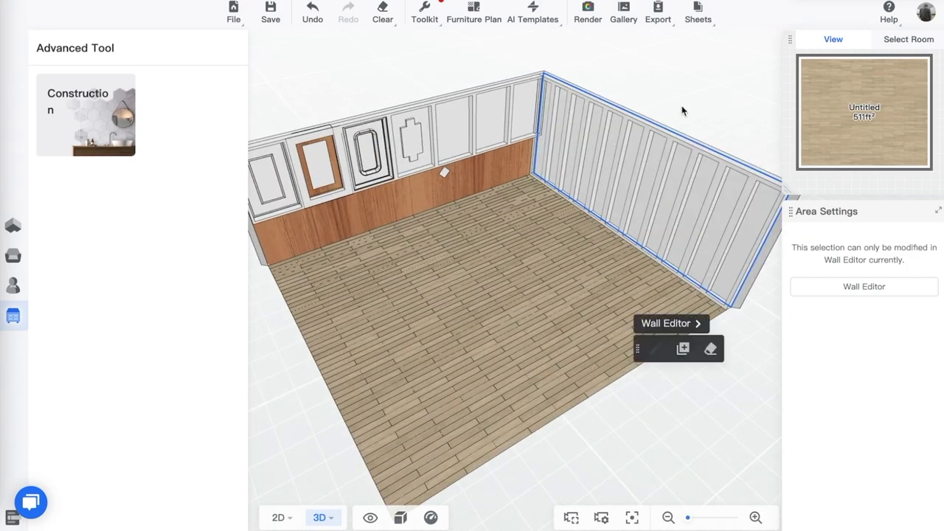
scroll(671, 108, up, 2)
drag(667, 105, 413, 108)
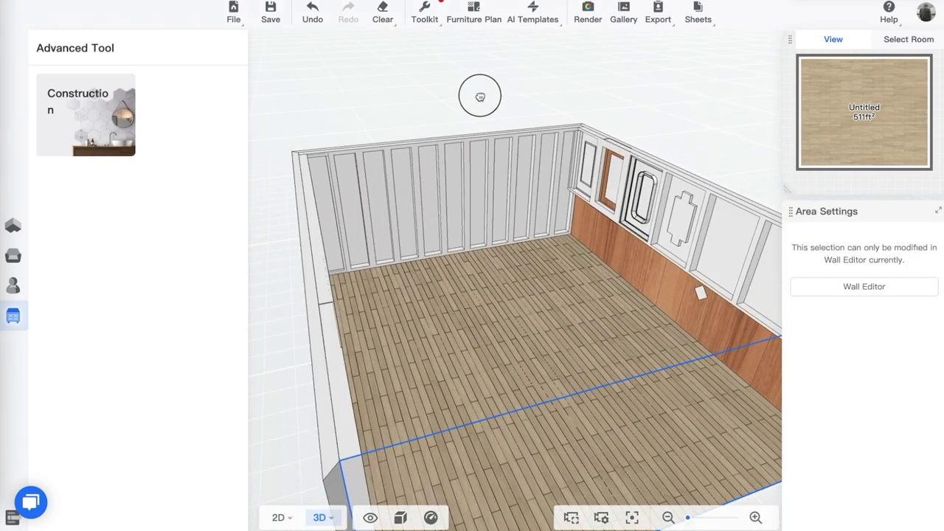
click(488, 152)
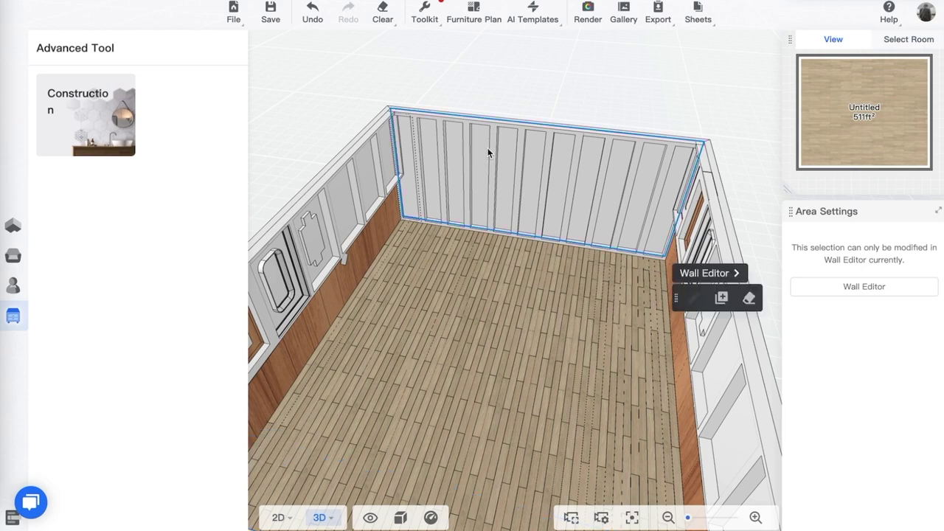
click(732, 274)
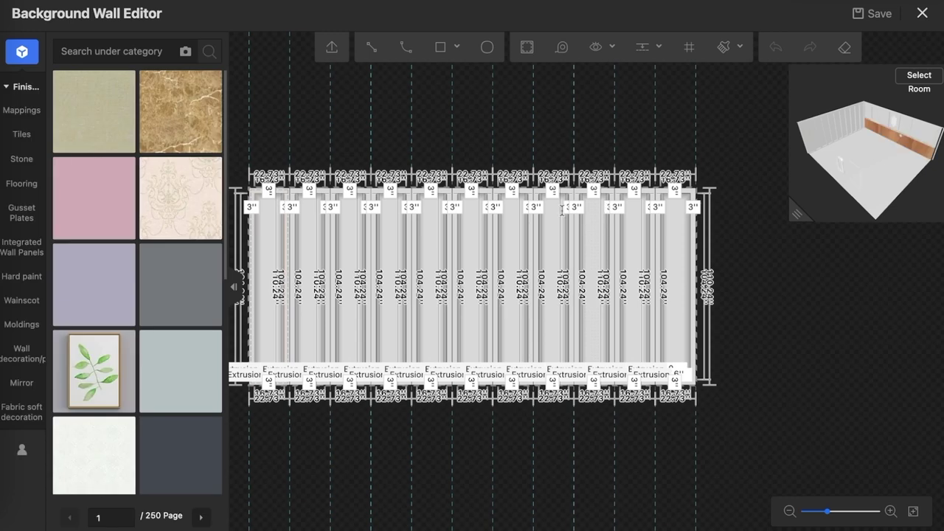
- Hide the Line length, Arc Height and Line Spacing labels, keeping Extrusion labels visible
click(596, 46)
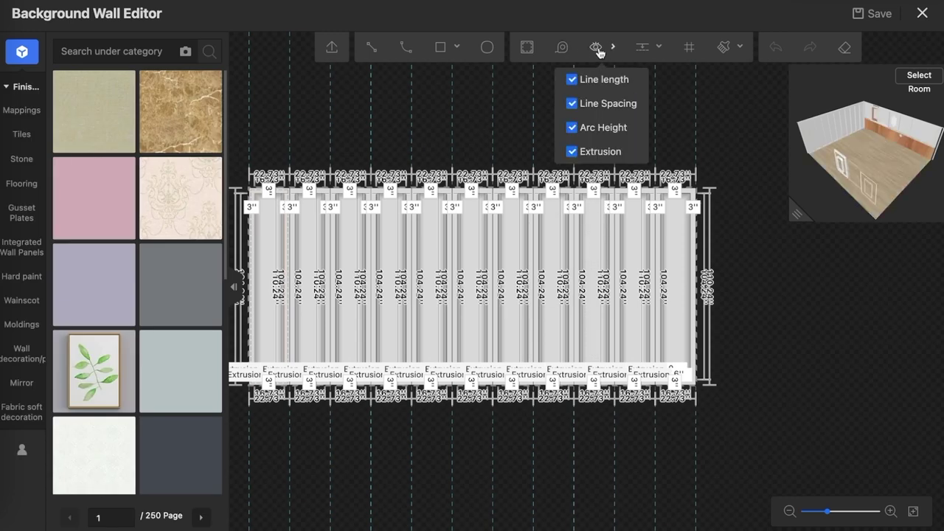
click(572, 79)
click(572, 127)
click(572, 151)
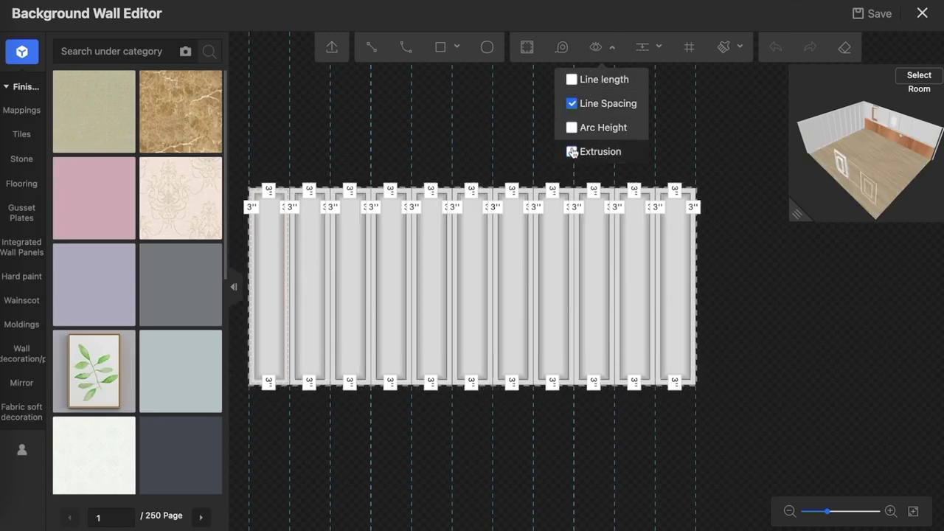
click(572, 151)
drag(318, 160, 433, 162)
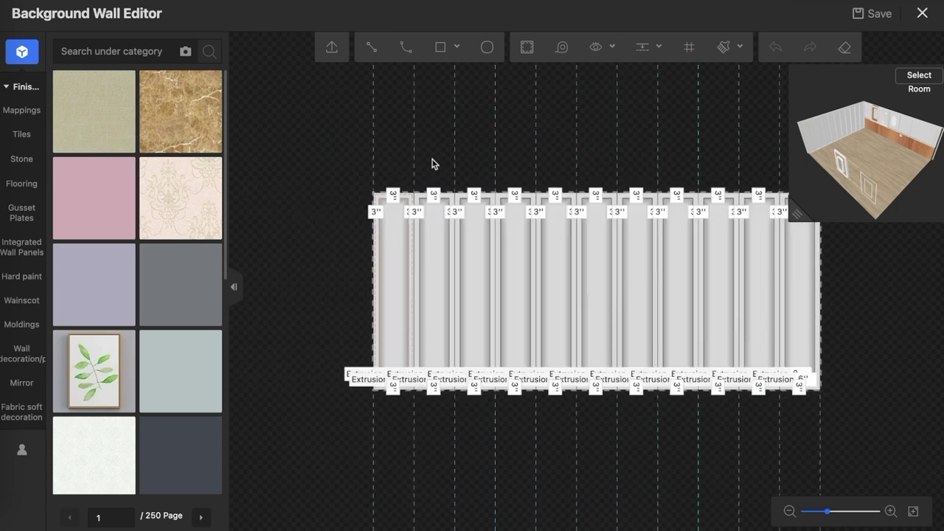
scroll(402, 198, up, 3)
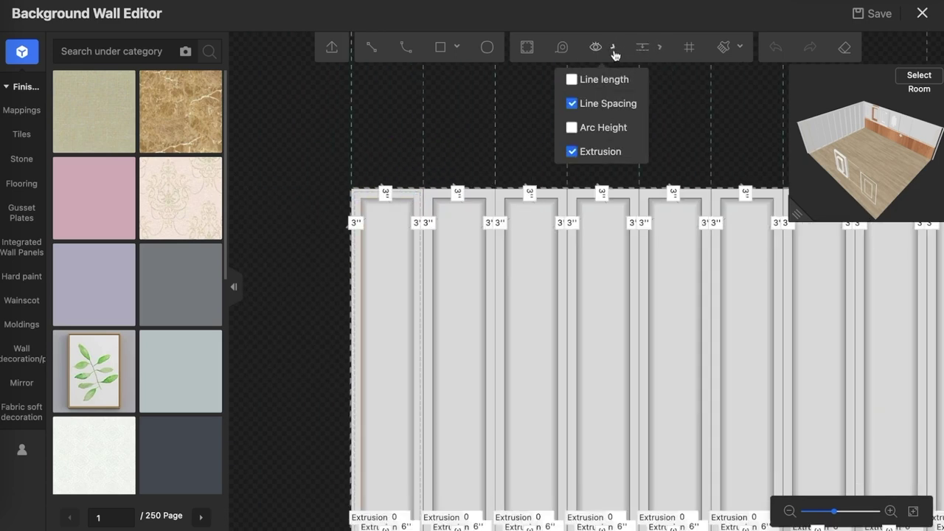
click(571, 104)
scroll(390, 179, up, 3)
scroll(459, 120, up, 2)
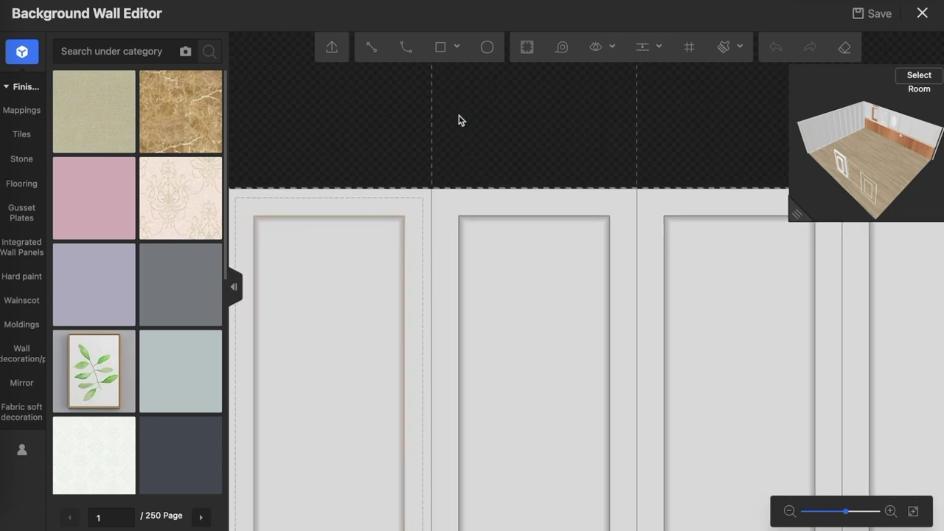
scroll(520, 138, down, 2)
- Select the second wall panel's top edge
mouse_move(520, 138)
mouse_down()
mouse_move(495, 124)
mouse_move(476, 90)
mouse_up()
click(519, 176)
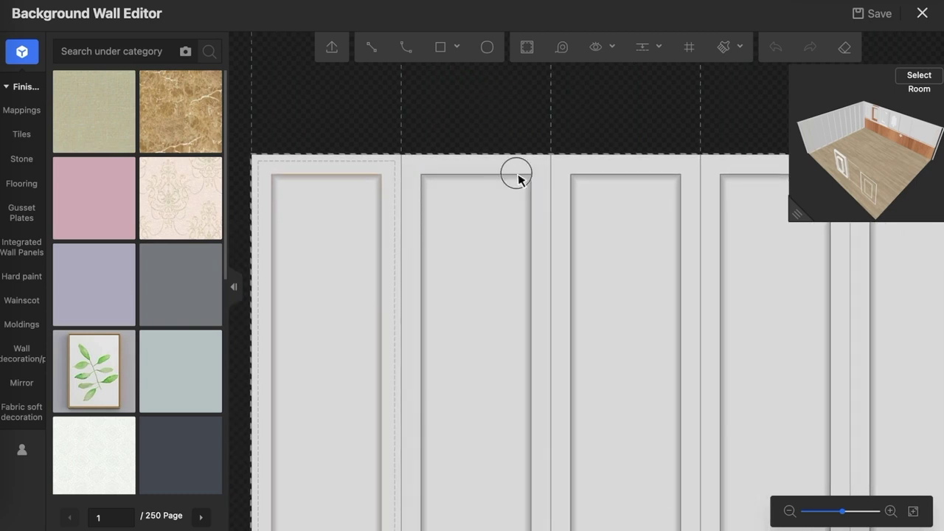
click(522, 175)
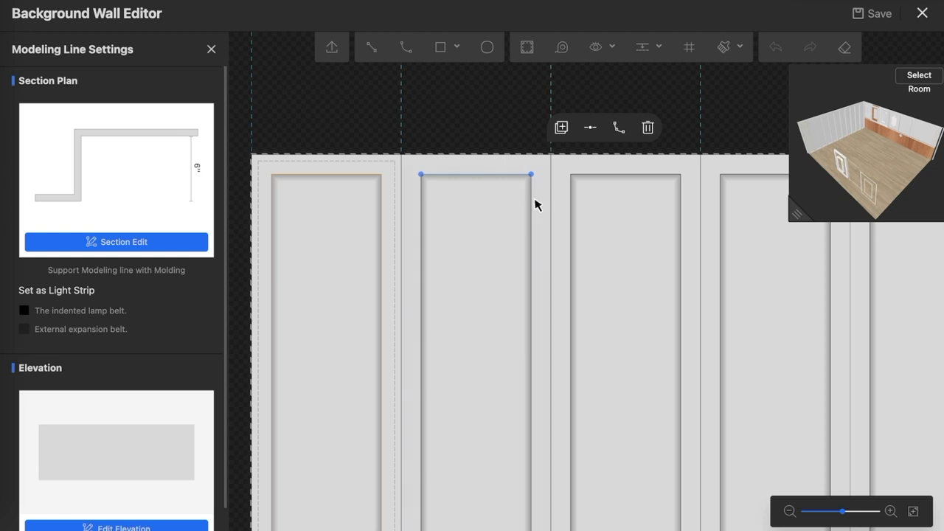
- Round the second panel's top edge with an outer fillet
click(530, 197)
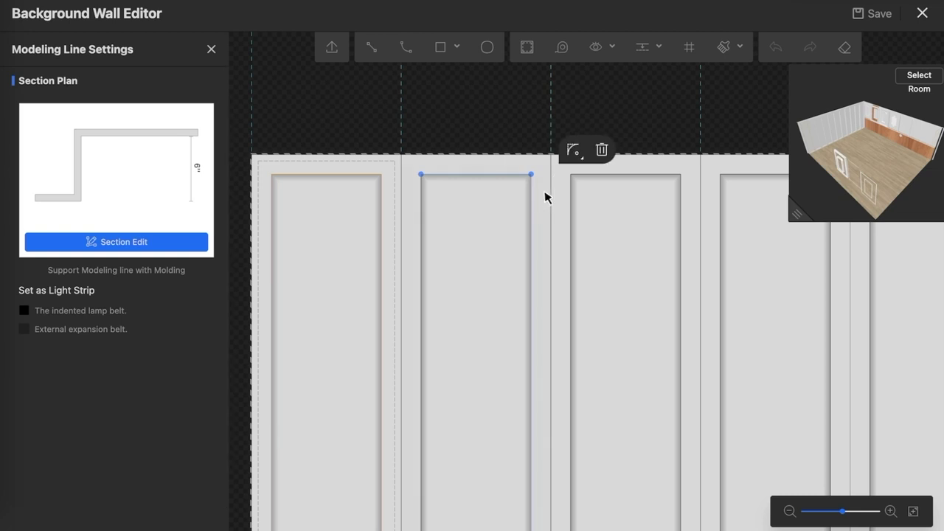
click(574, 153)
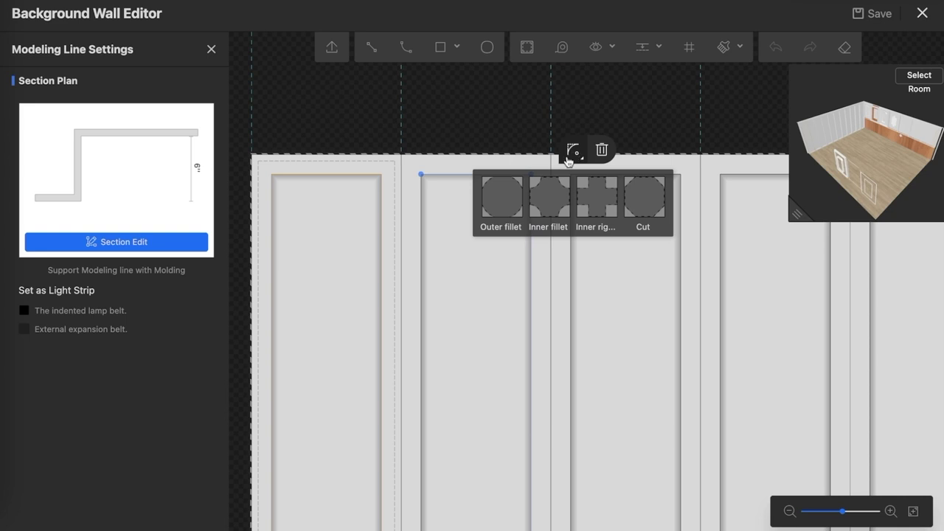
click(506, 200)
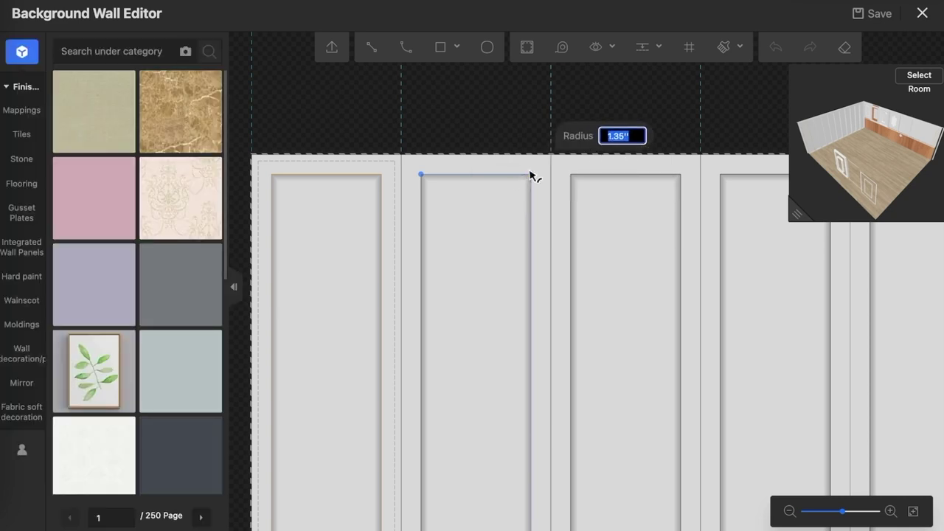
click(491, 225)
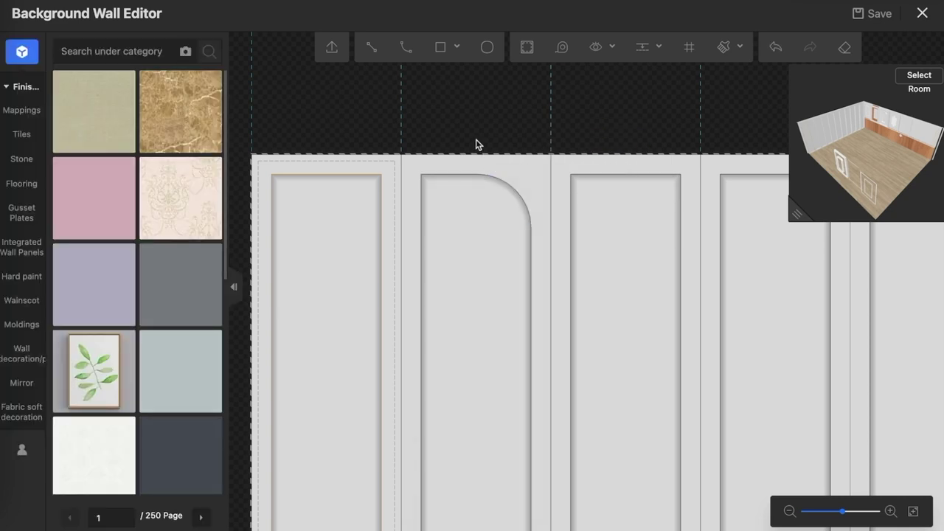
scroll(429, 174, down, 2)
scroll(419, 175, down, 2)
scroll(448, 190, down, 2)
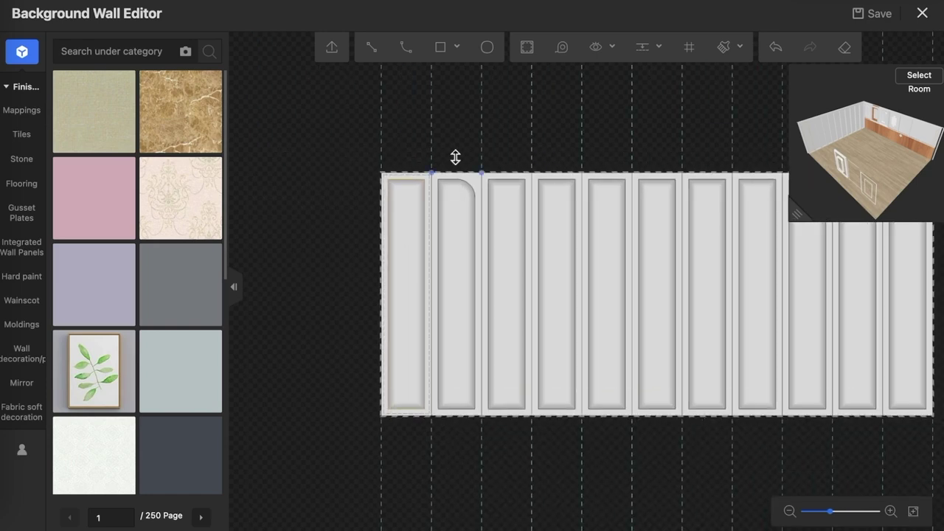
drag(453, 158, 425, 128)
scroll(432, 151, down, 1)
scroll(438, 175, up, 1)
scroll(425, 168, up, 2)
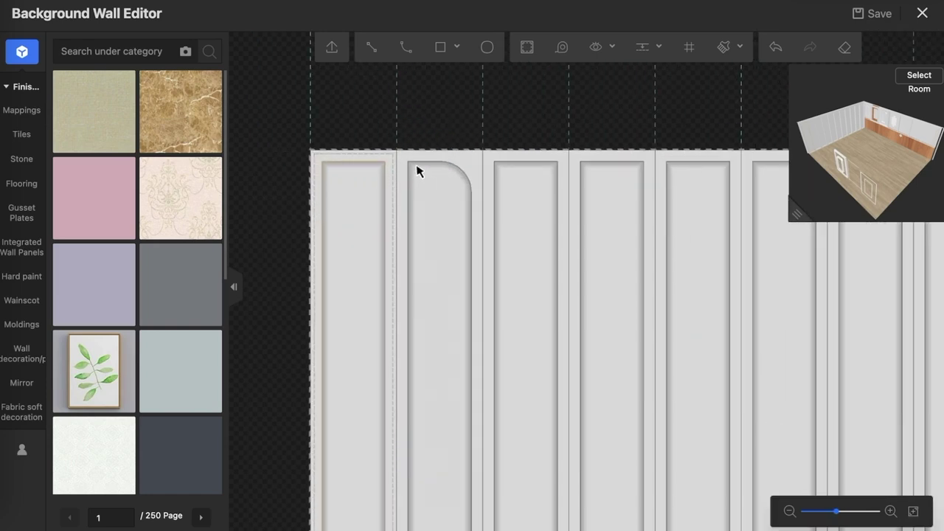
- Round the third panel's top edge into an arch with an outer fillet
click(532, 164)
click(535, 163)
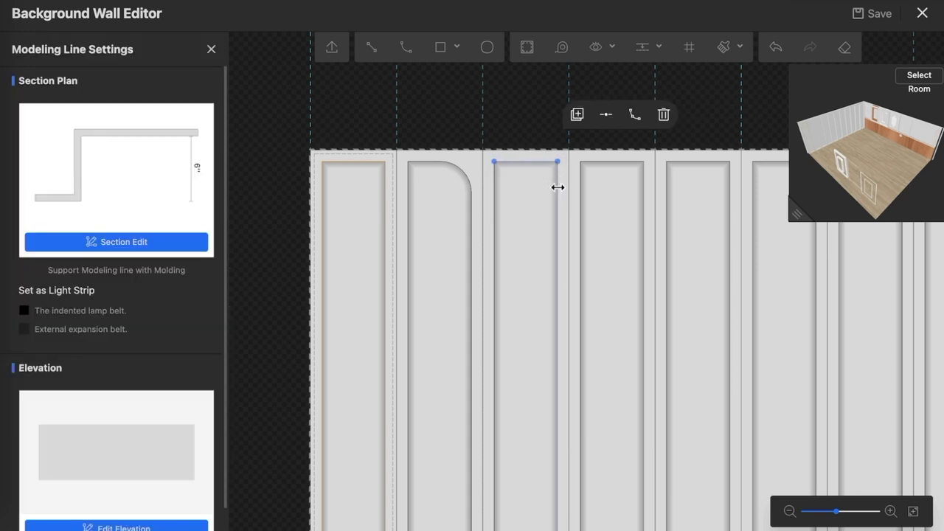
click(557, 187)
scroll(491, 151, down, 2)
scroll(504, 151, up, 1)
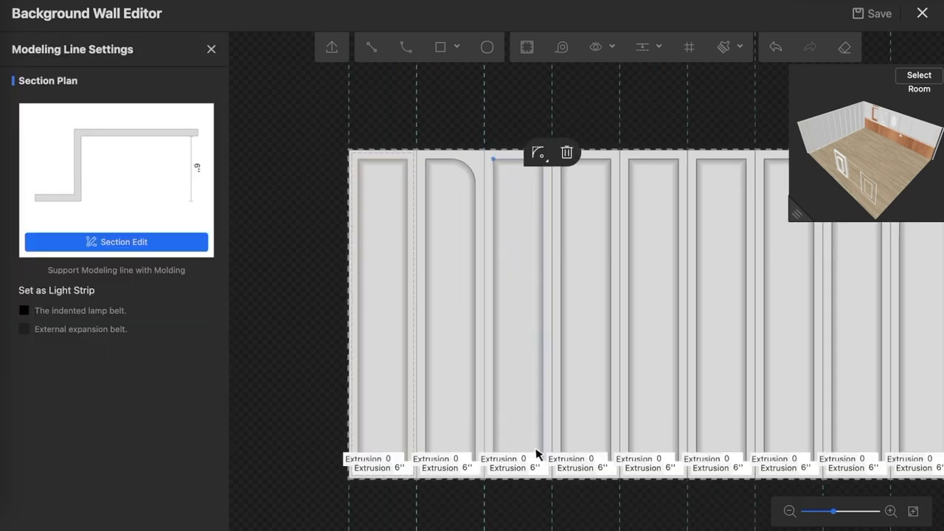
scroll(522, 480, up, 3)
scroll(518, 464, up, 2)
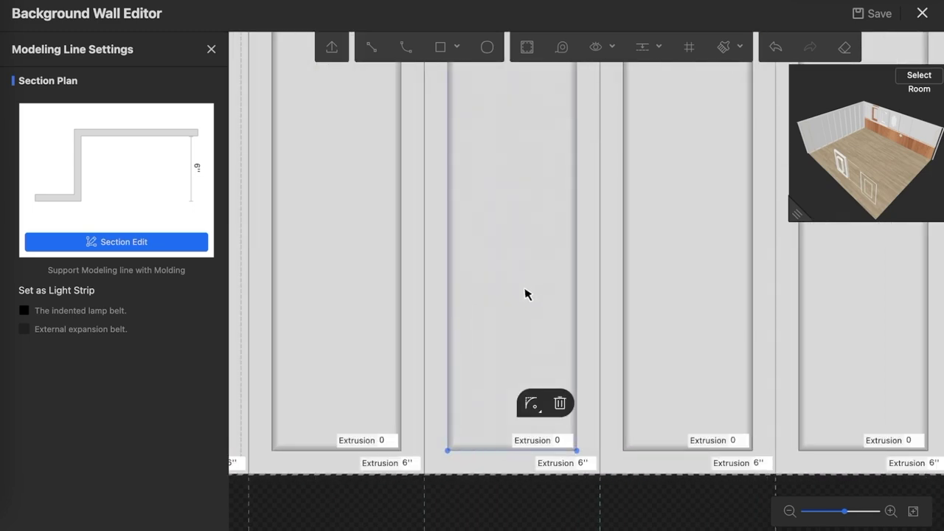
scroll(525, 295, down, 3)
scroll(485, 362, down, 2)
scroll(538, 164, up, 3)
scroll(514, 175, up, 2)
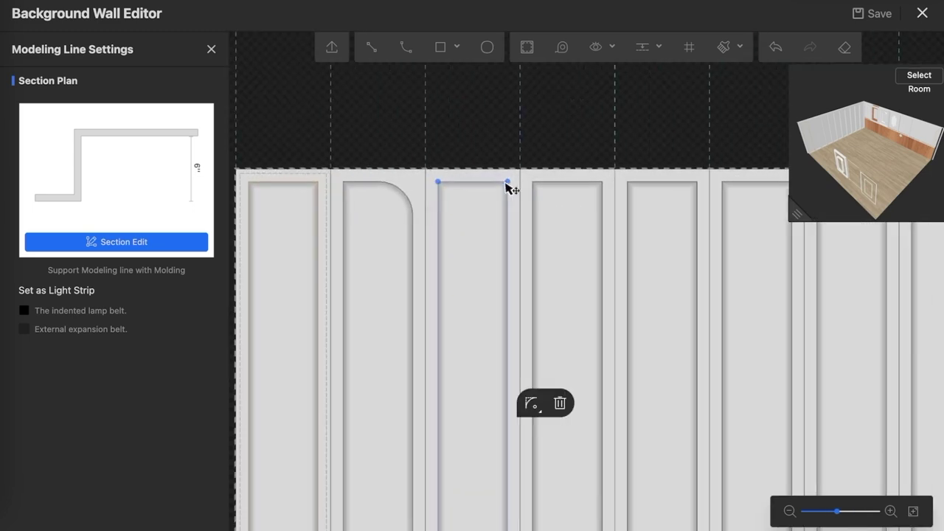
click(532, 403)
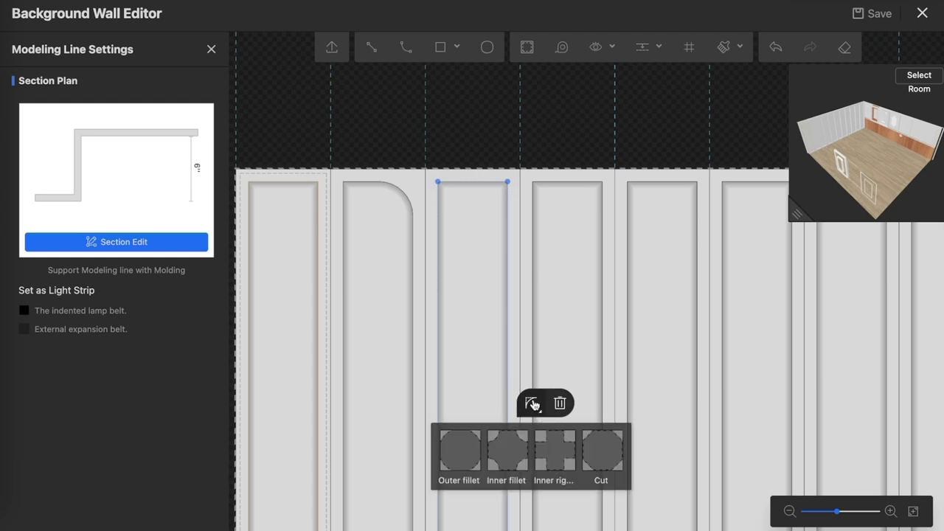
click(465, 447)
click(468, 230)
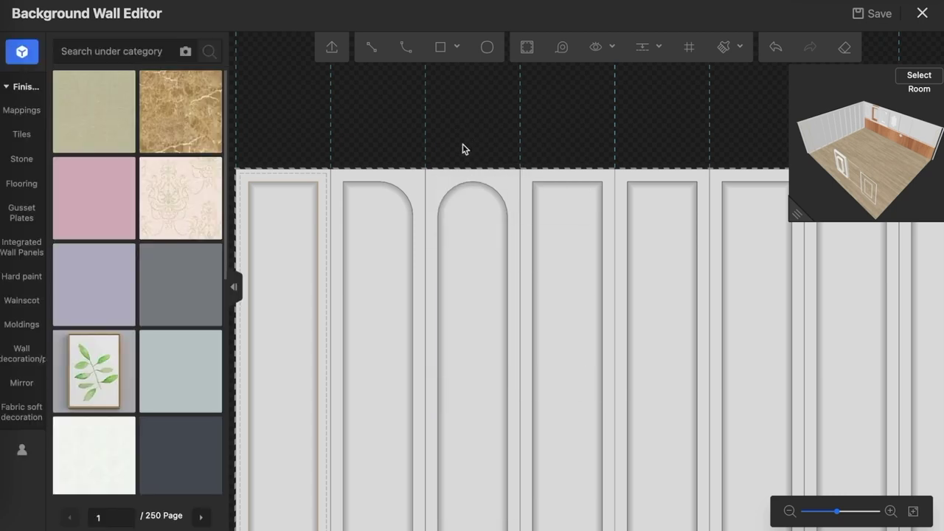
- Hide the Extrusion labels shown under the panels
scroll(378, 205, down, 3)
scroll(541, 214, up, 2)
scroll(452, 267, up, 1)
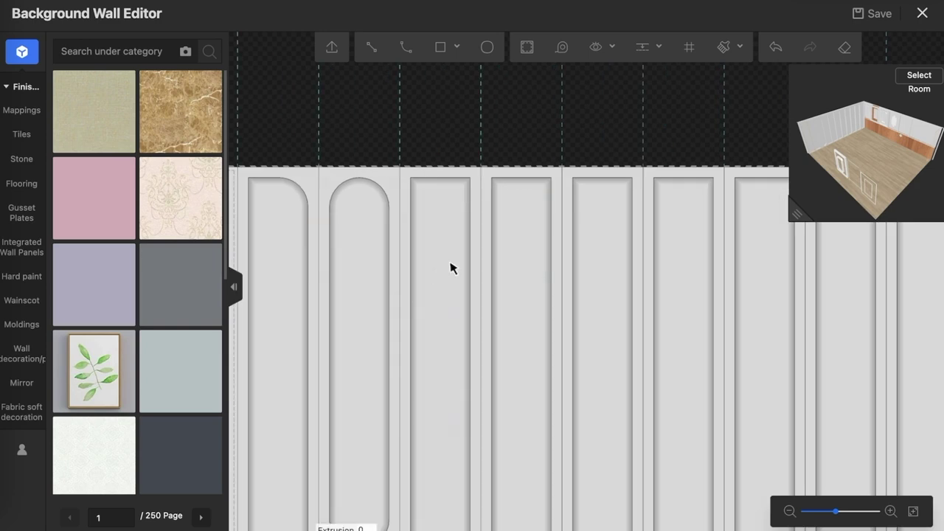
scroll(452, 268, down, 2)
scroll(462, 314, down, 1)
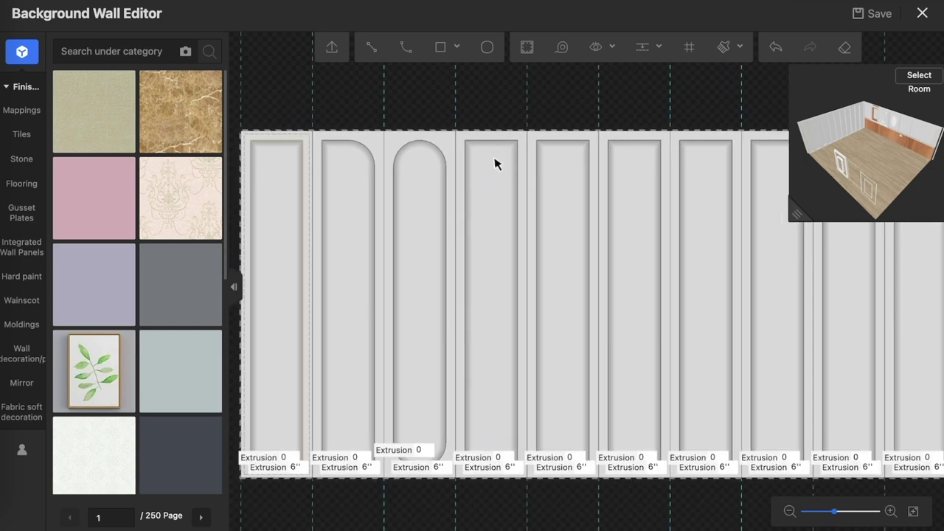
click(597, 46)
click(571, 152)
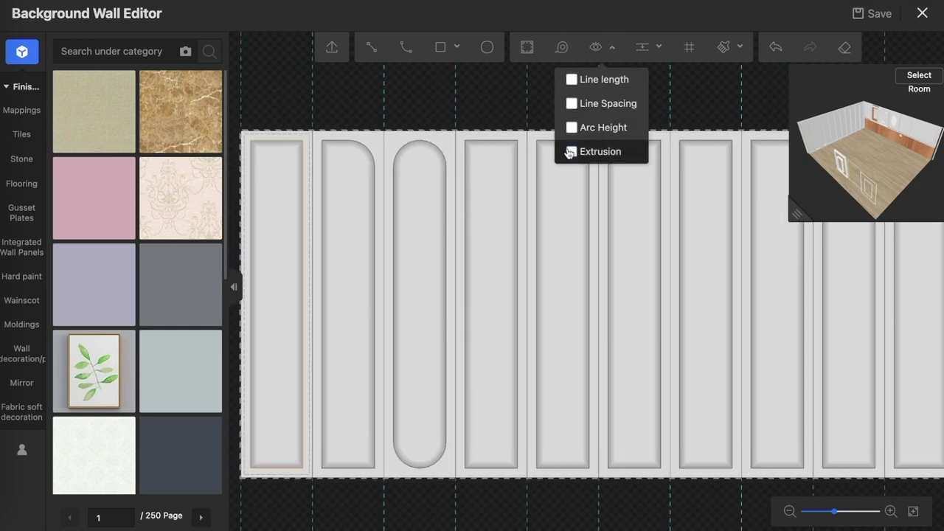
click(508, 109)
- Give the fourth wall panel inner-fillet corners and commit the fillet radius
scroll(525, 148, up, 2)
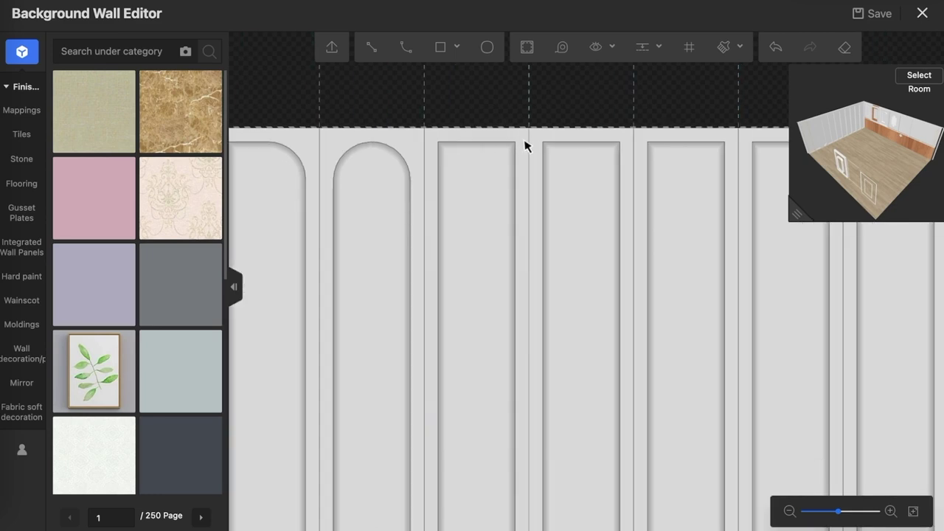
click(514, 151)
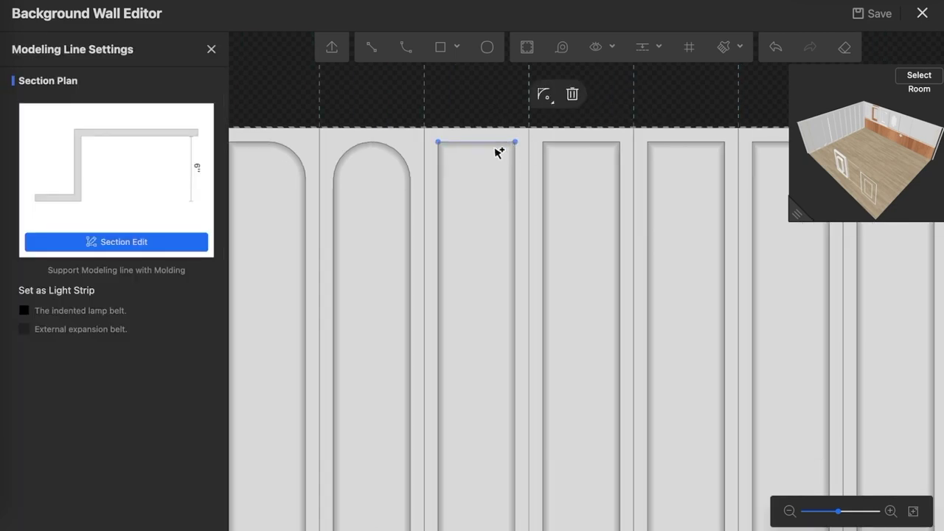
click(446, 184)
scroll(473, 170, up, 1)
scroll(475, 170, down, 2)
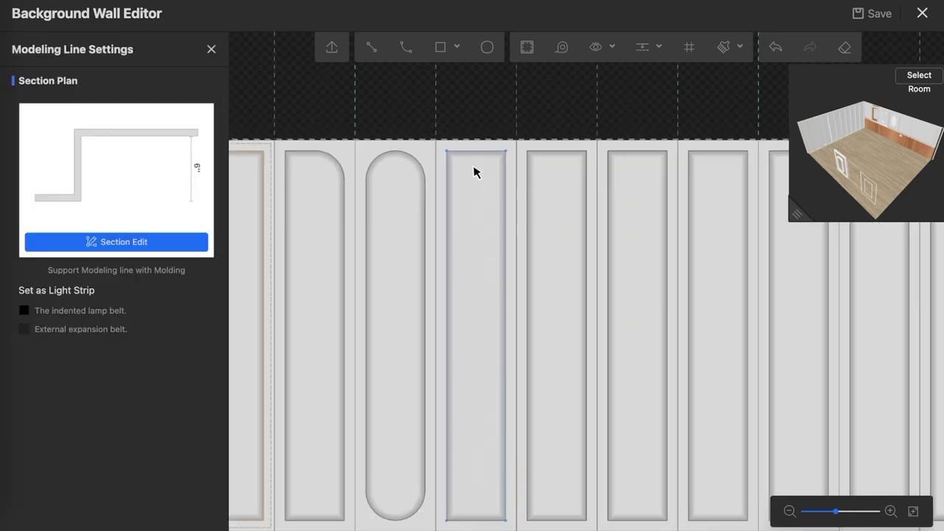
scroll(472, 295, down, 1)
click(474, 404)
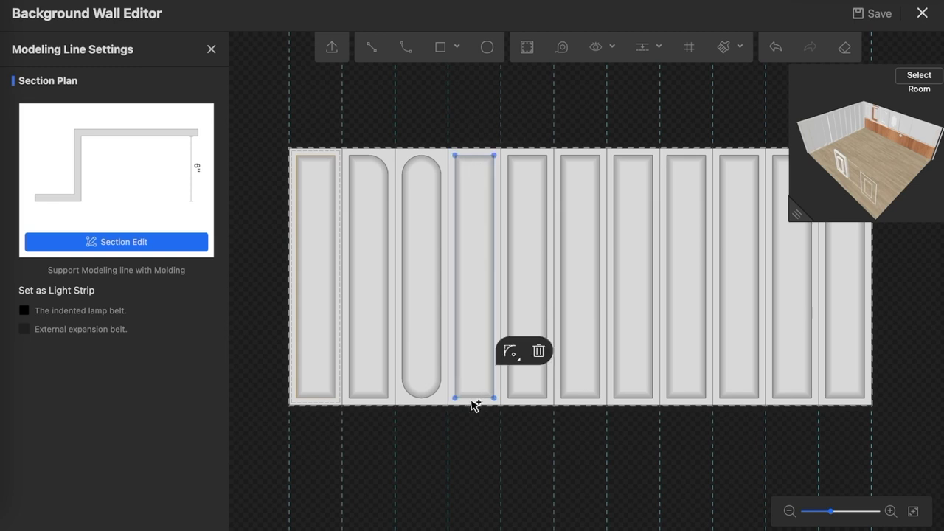
click(514, 358)
click(489, 396)
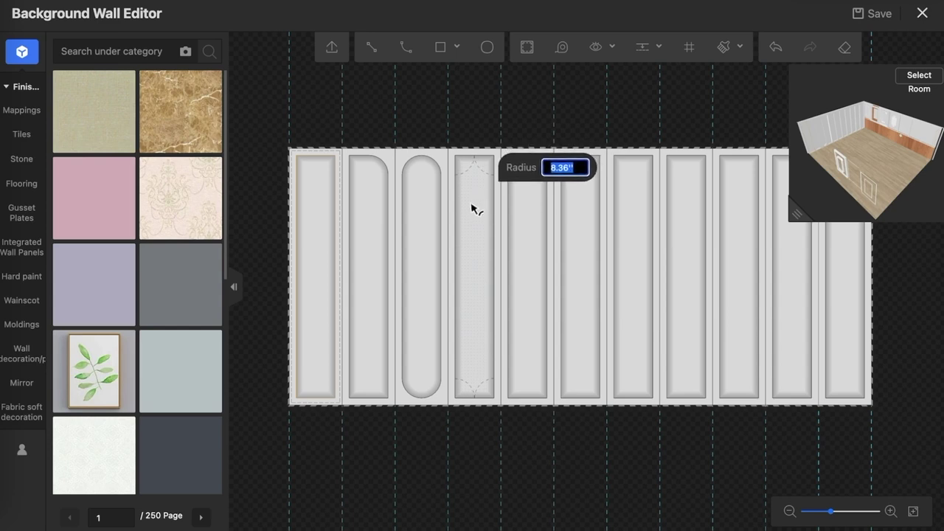
key(Return)
scroll(532, 188, up, 3)
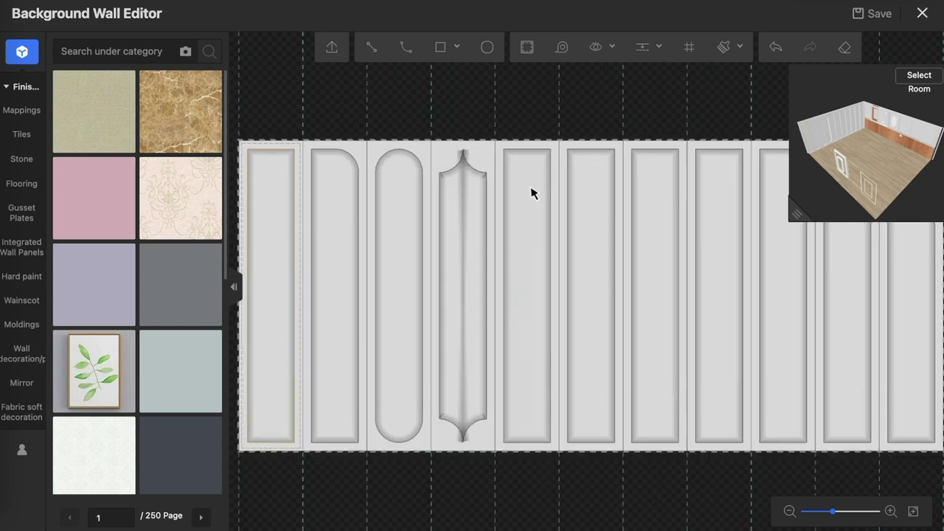
- Apply inner right-angle notches to the fifth panel's top and bottom corners
click(538, 141)
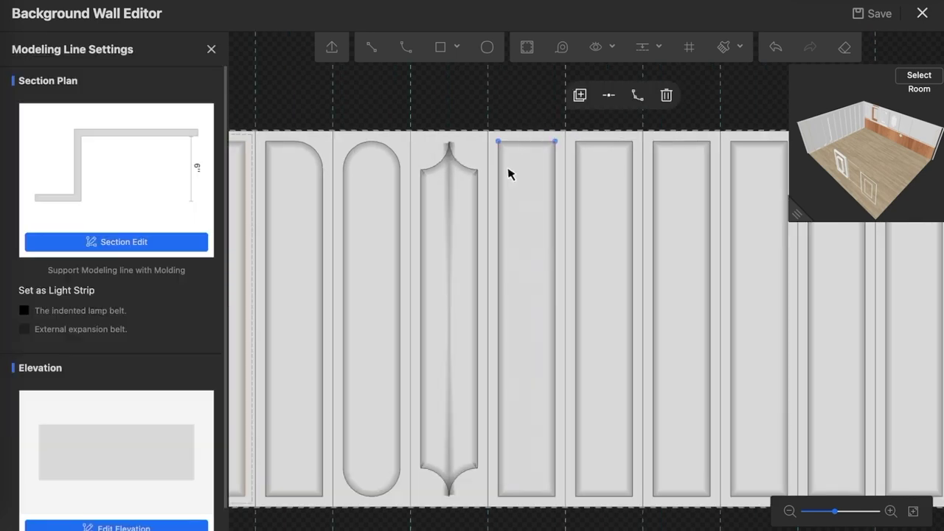
click(504, 179)
click(513, 159)
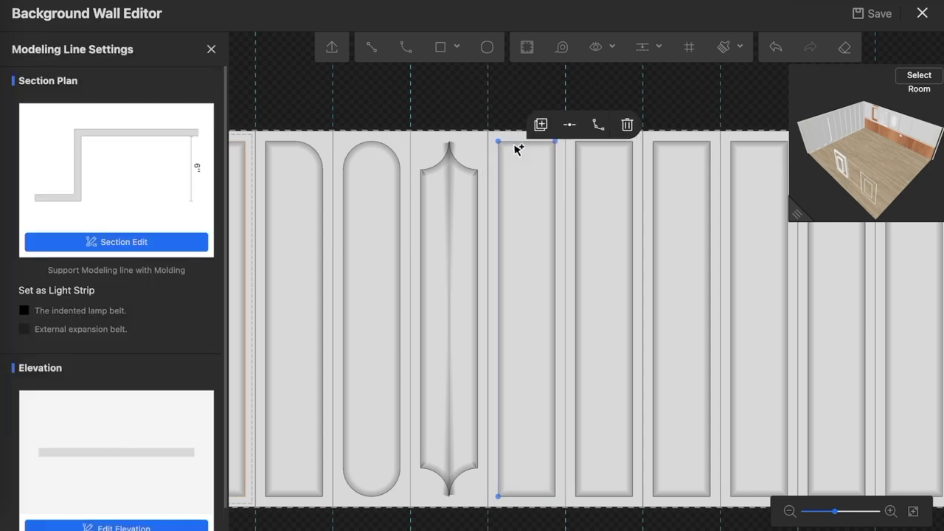
click(540, 169)
scroll(561, 182, up, 2)
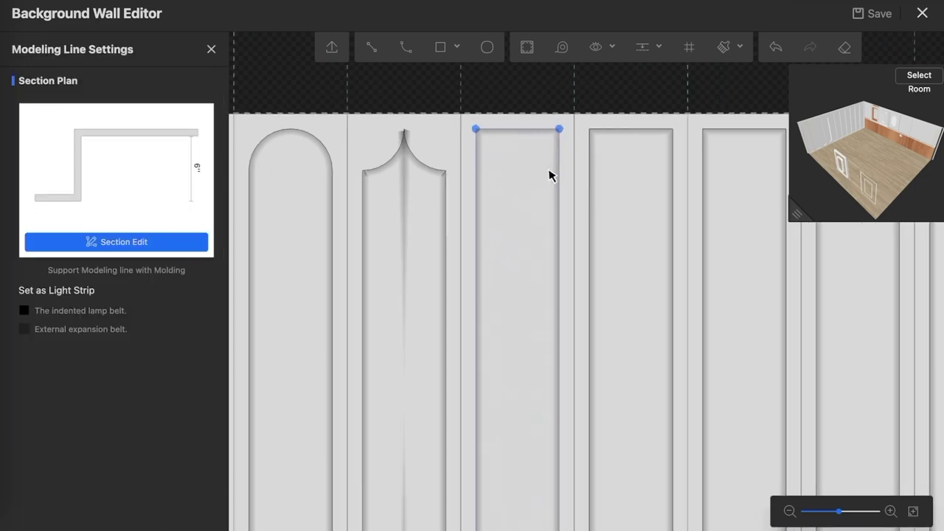
scroll(485, 287, down, 3)
scroll(512, 251, up, 2)
scroll(513, 251, down, 3)
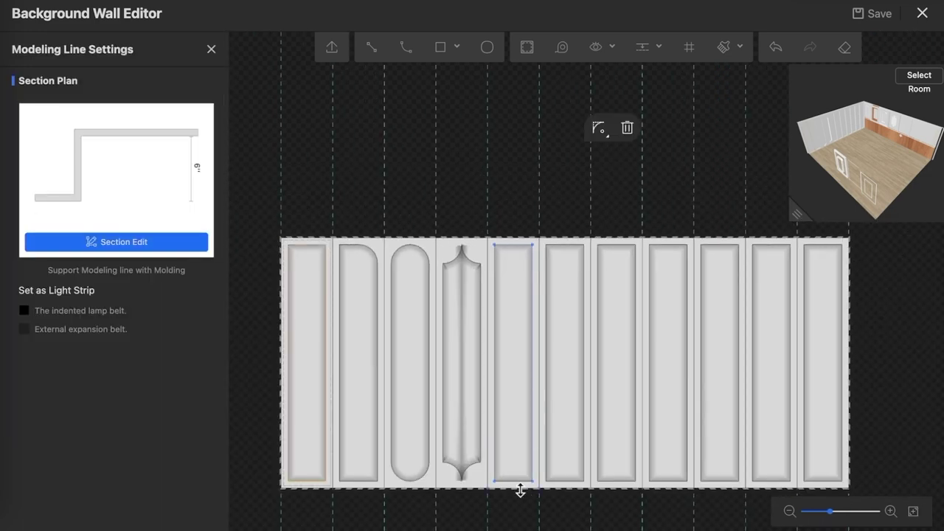
scroll(521, 490, up, 2)
click(555, 433)
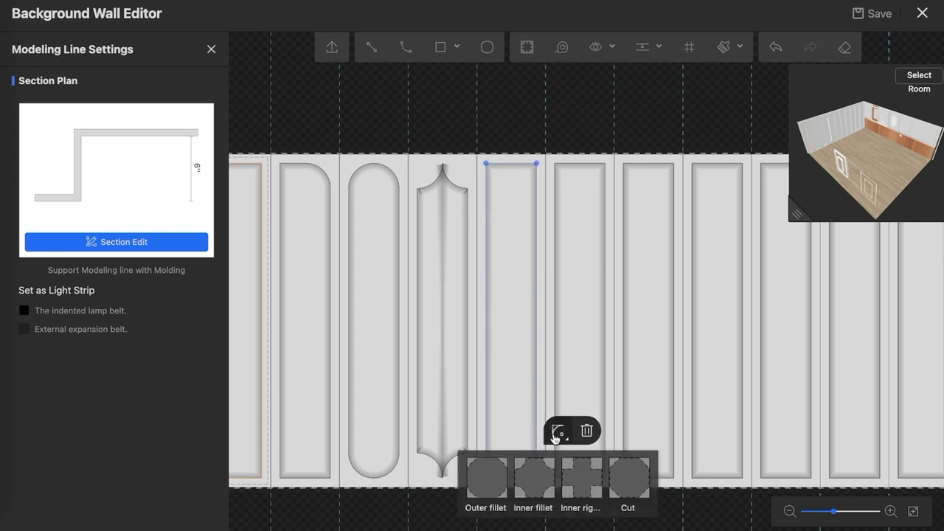
click(580, 481)
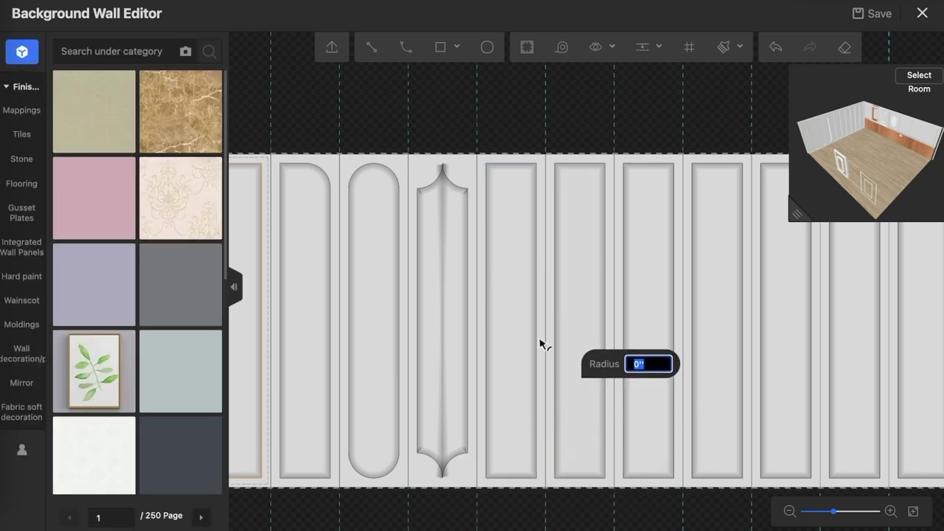
click(521, 291)
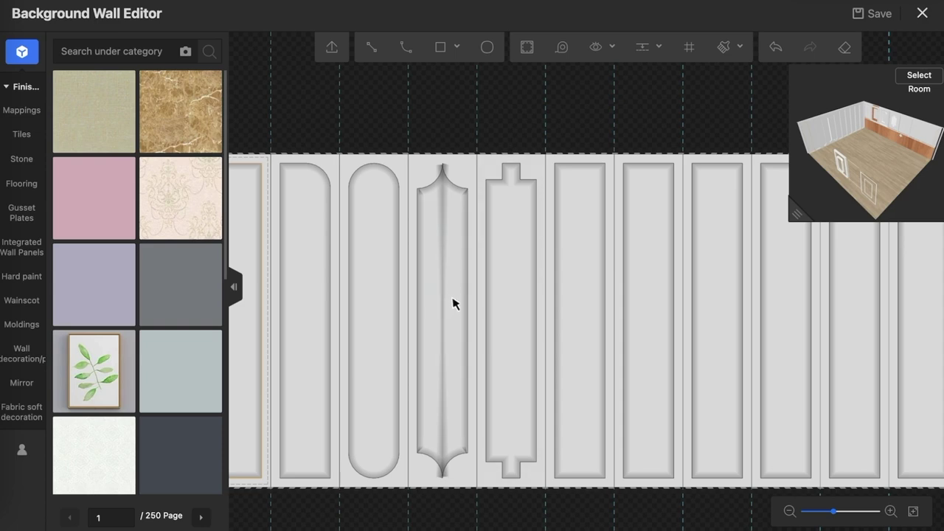
scroll(509, 254, down, 1)
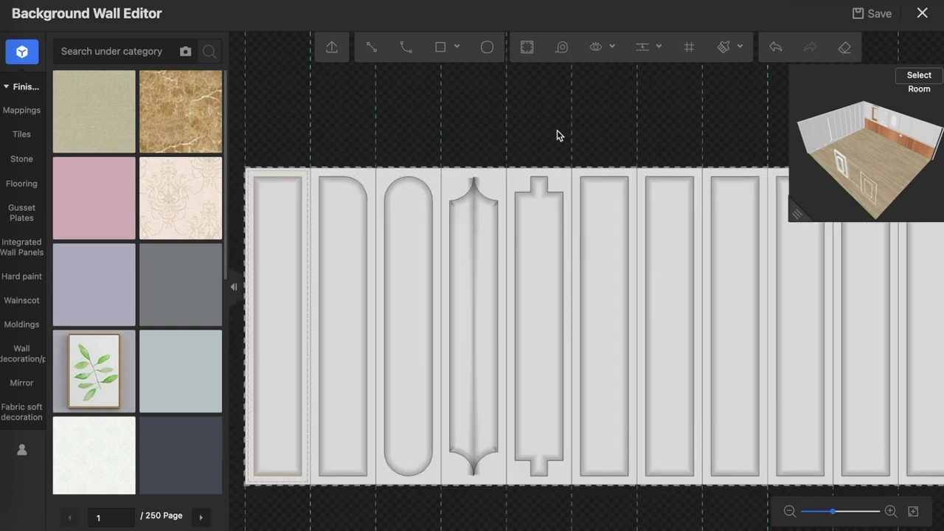
drag(549, 131, 469, 130)
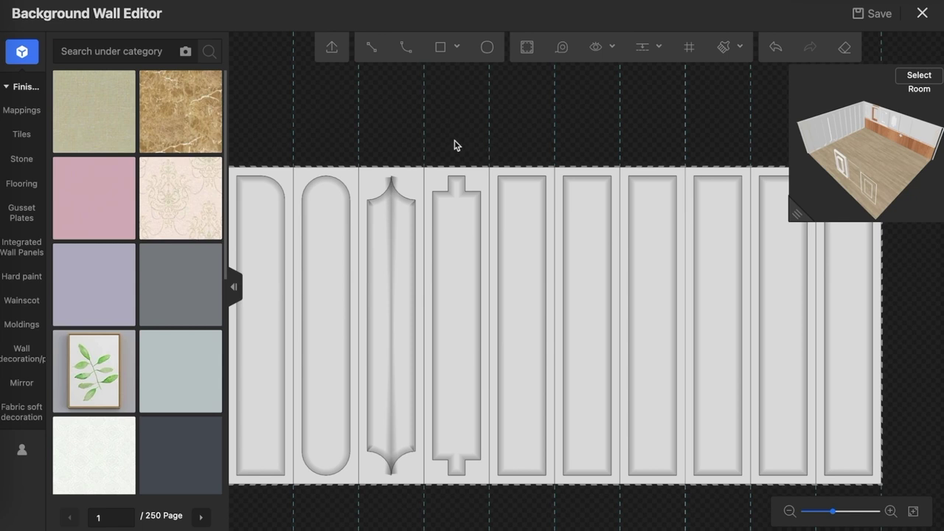
scroll(454, 169, left, 2)
scroll(504, 141, right, 3)
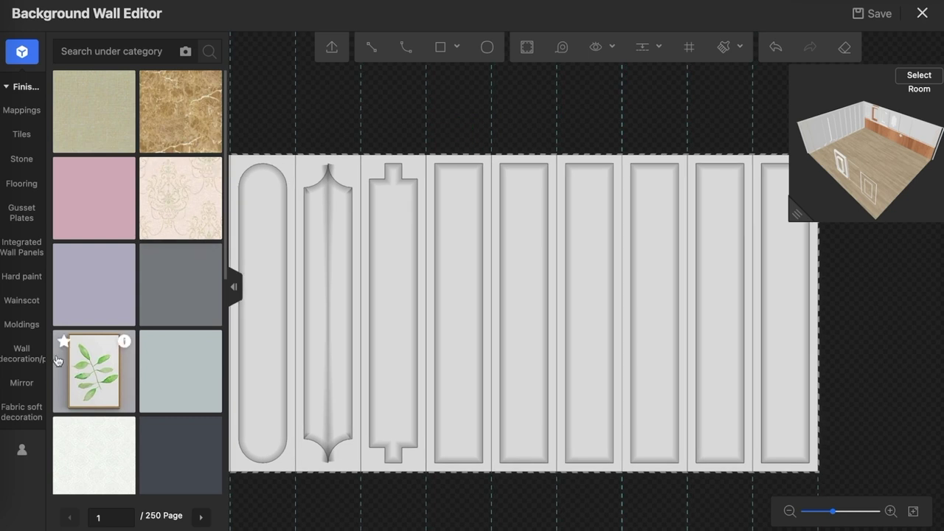
mouse_move(22, 325)
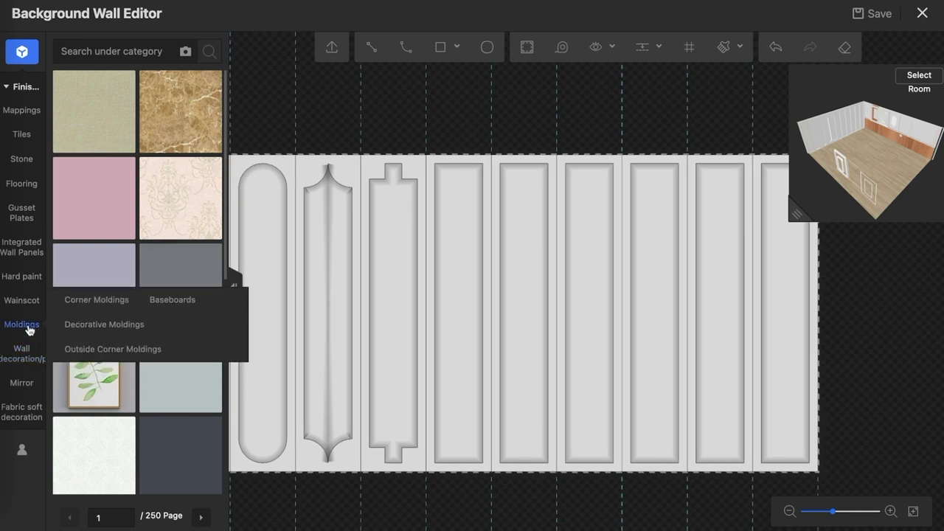
- Place a molding from the Moldings library as a white frame on the seventh plain panel
click(29, 330)
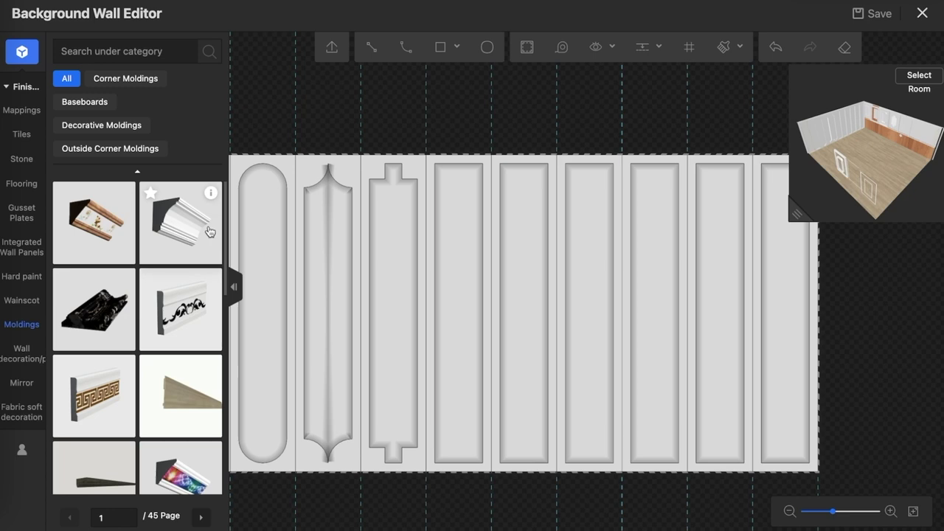
drag(179, 237, 439, 172)
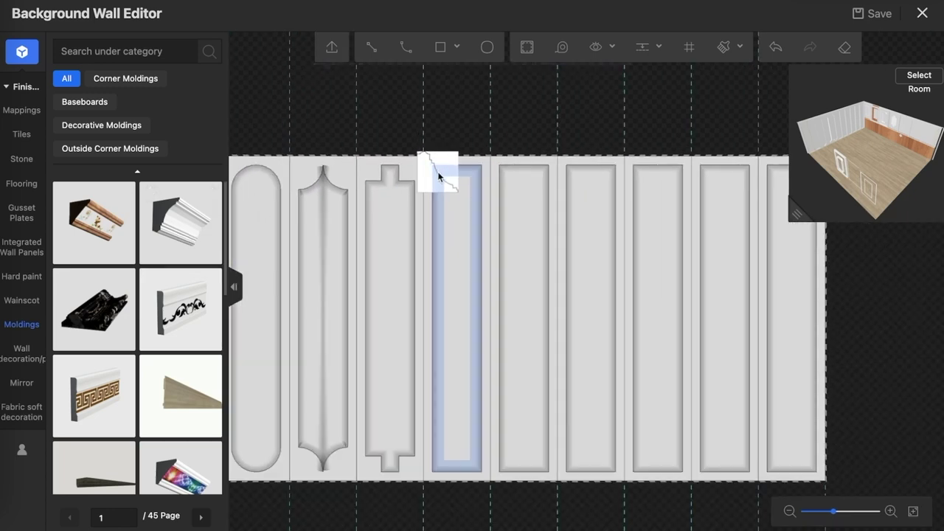
scroll(440, 169, up, 3)
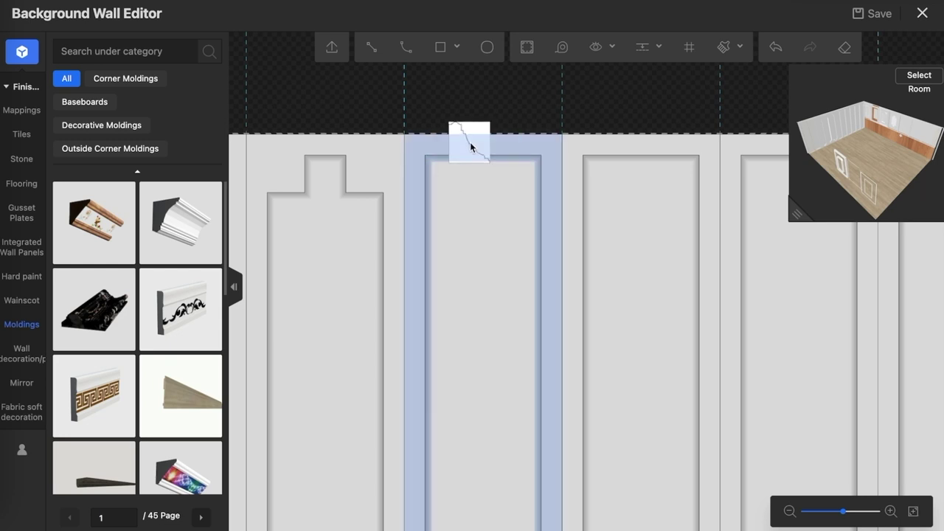
scroll(448, 142, up, 2)
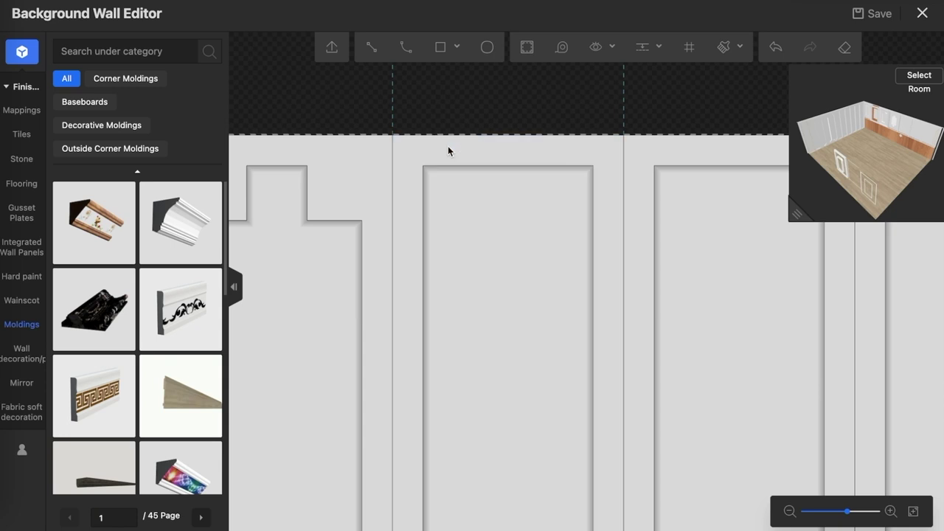
scroll(373, 152, down, 1)
scroll(373, 152, down, 2)
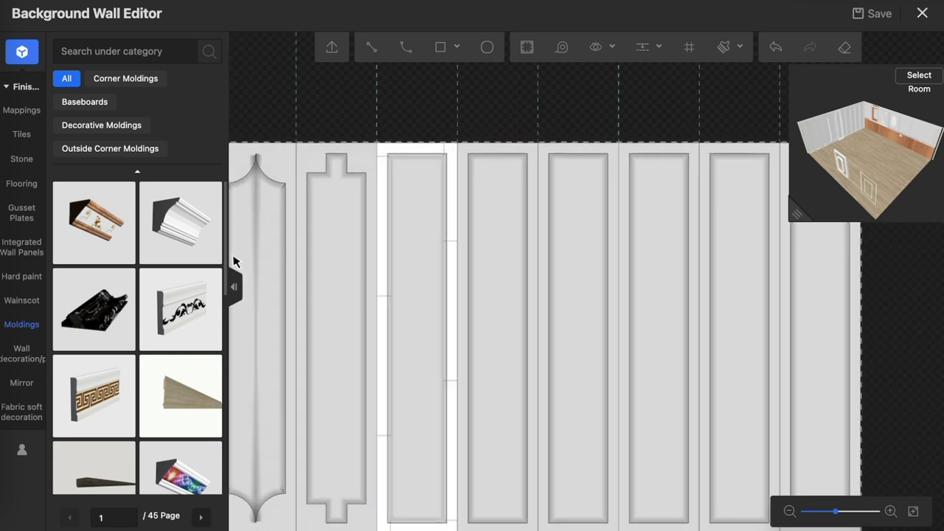
click(485, 197)
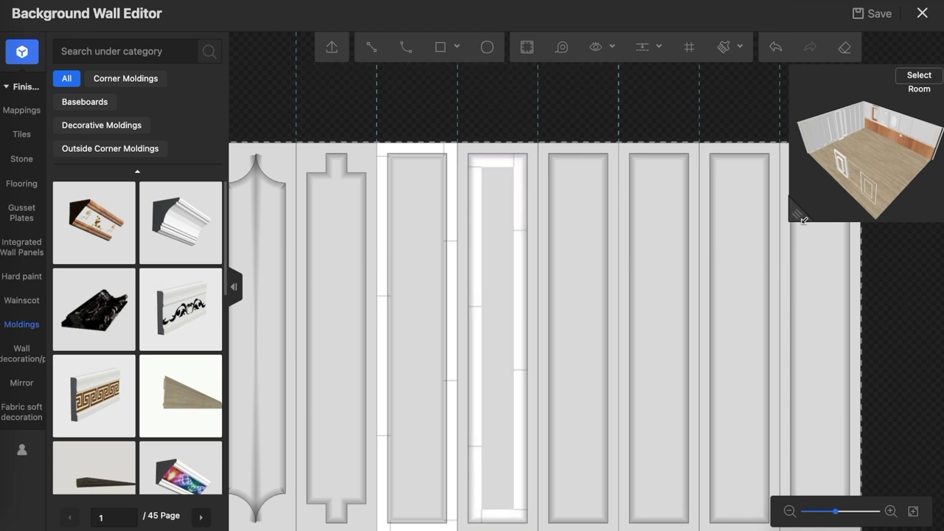
mouse_move(804, 219)
mouse_down()
mouse_move(715, 243)
mouse_move(369, 385)
mouse_up()
- Enlarge the 3D preview, zoom in, and orbit toward the panelled right-hand wall
mouse_move(473, 310)
mouse_down()
mouse_move(650, 169)
mouse_move(644, 151)
mouse_up()
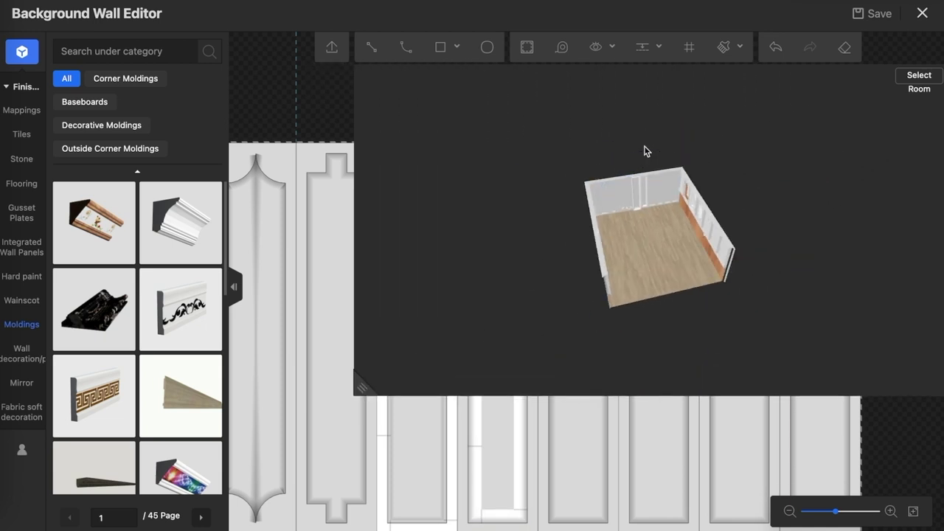
scroll(640, 161, up, 5)
mouse_move(629, 196)
mouse_down()
mouse_move(661, 209)
mouse_move(648, 213)
mouse_move(686, 236)
mouse_up()
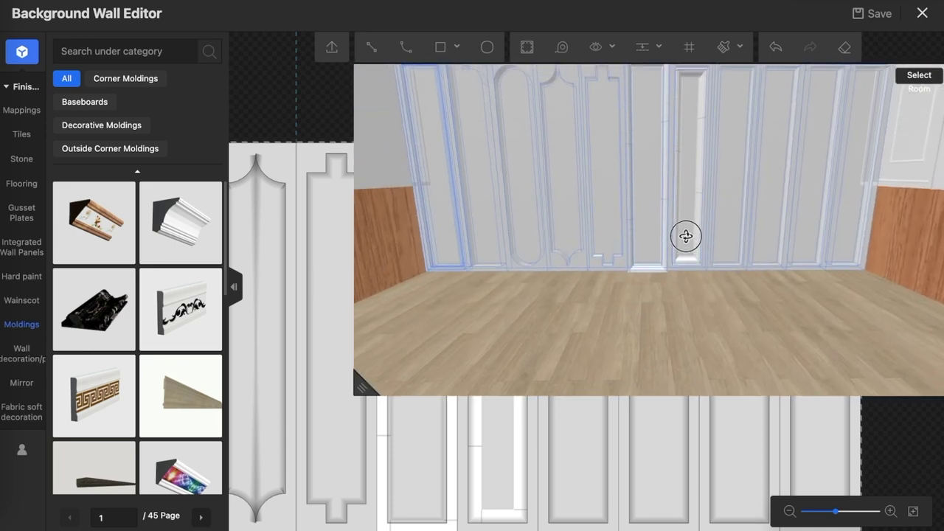
mouse_move(730, 303)
mouse_down()
mouse_move(734, 276)
mouse_move(602, 103)
mouse_up()
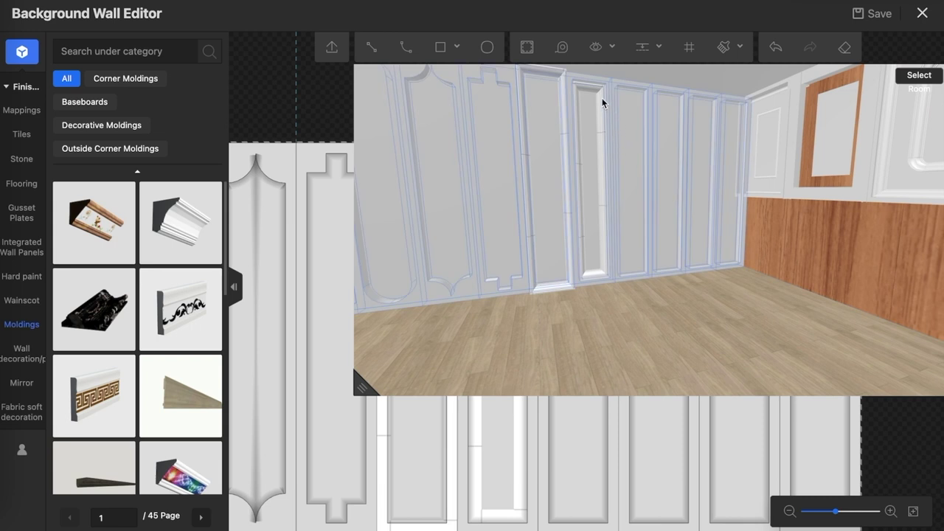
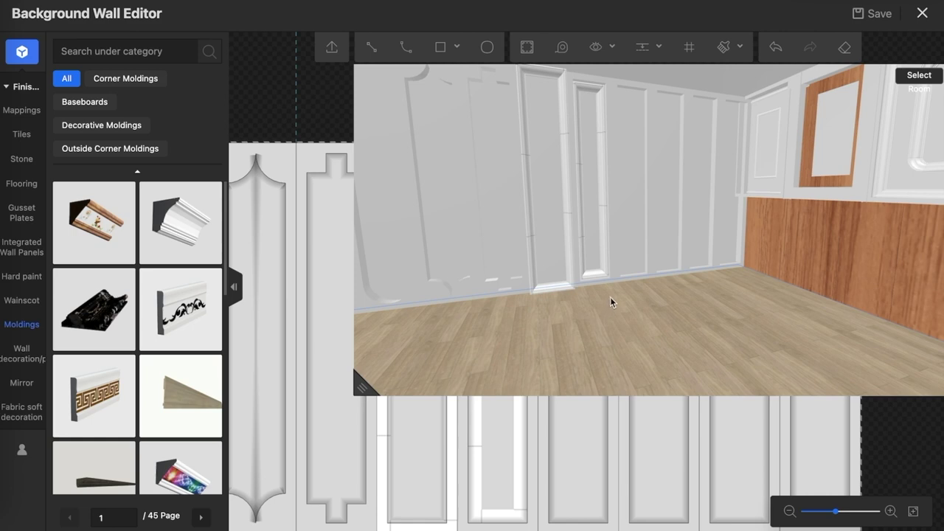
- Orbit the 3D room, shrink the preview, and scroll the canvas to fit the whole wall elevation
mouse_move(610, 296)
mouse_down()
mouse_move(640, 293)
mouse_move(684, 319)
mouse_up()
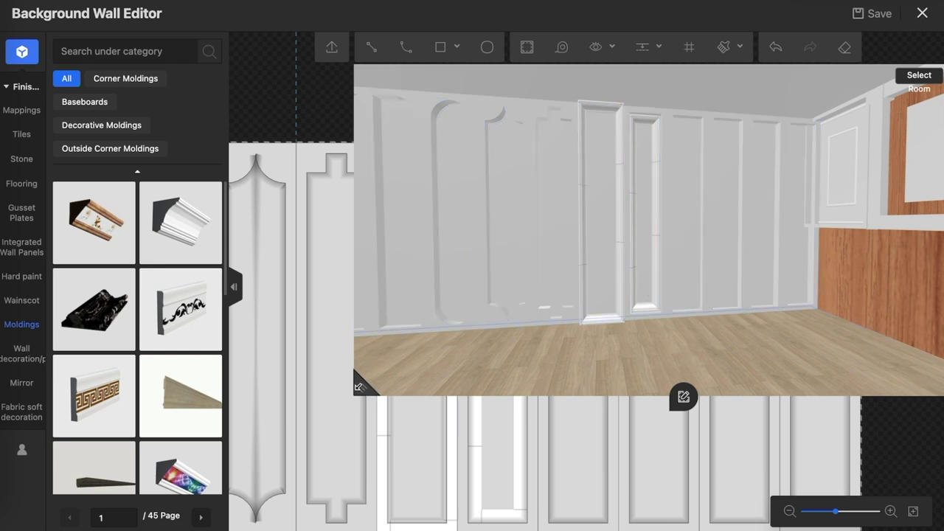
drag(360, 387, 651, 289)
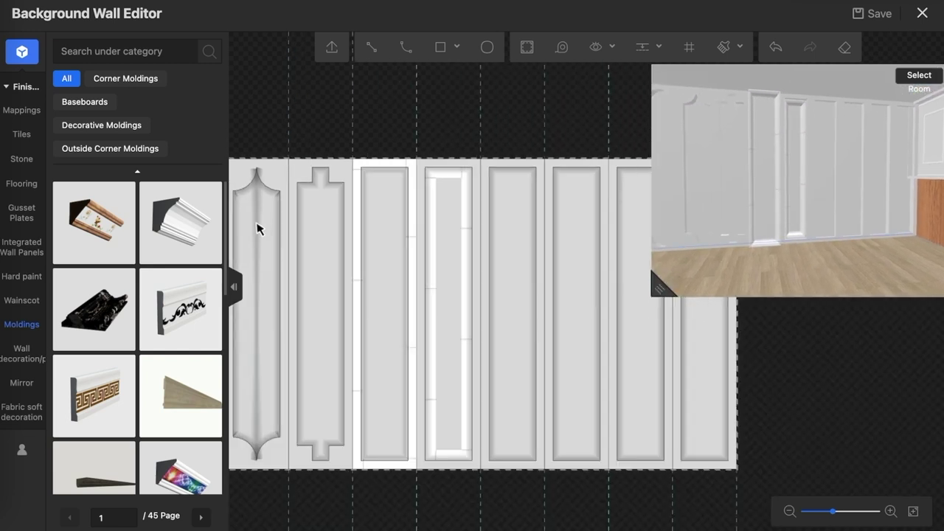
scroll(254, 285, down, 3)
scroll(331, 324, up, 2)
scroll(453, 312, left, 3)
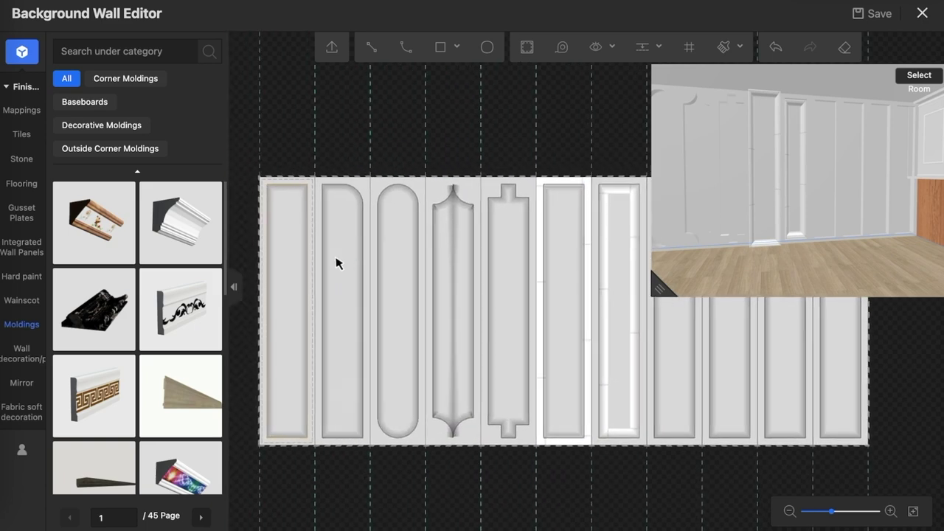
scroll(151, 297, down, 5)
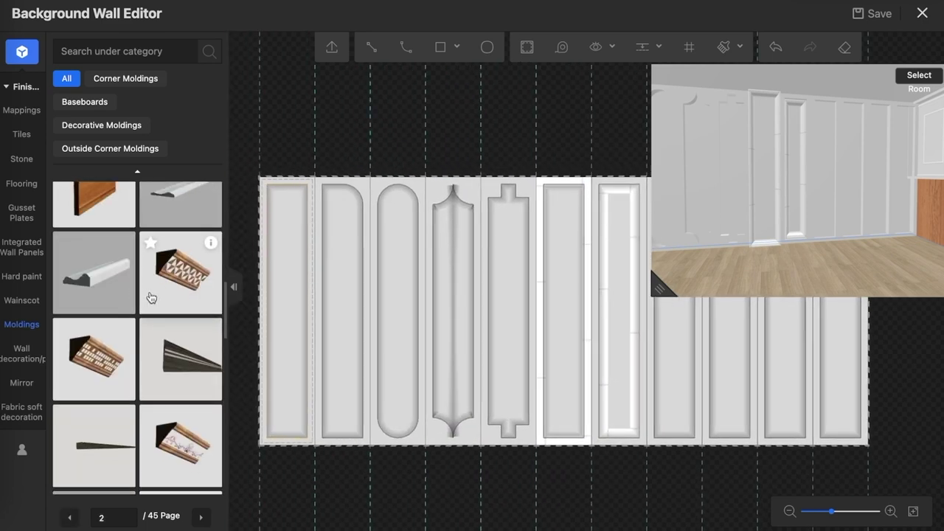
- Place a white molding profile around the oval panel and check it in the 3D preview
click(98, 278)
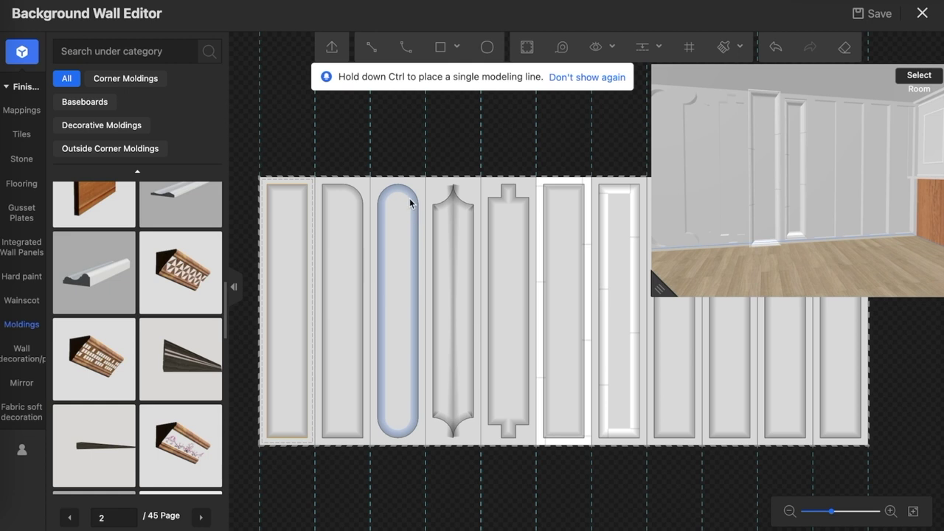
click(411, 203)
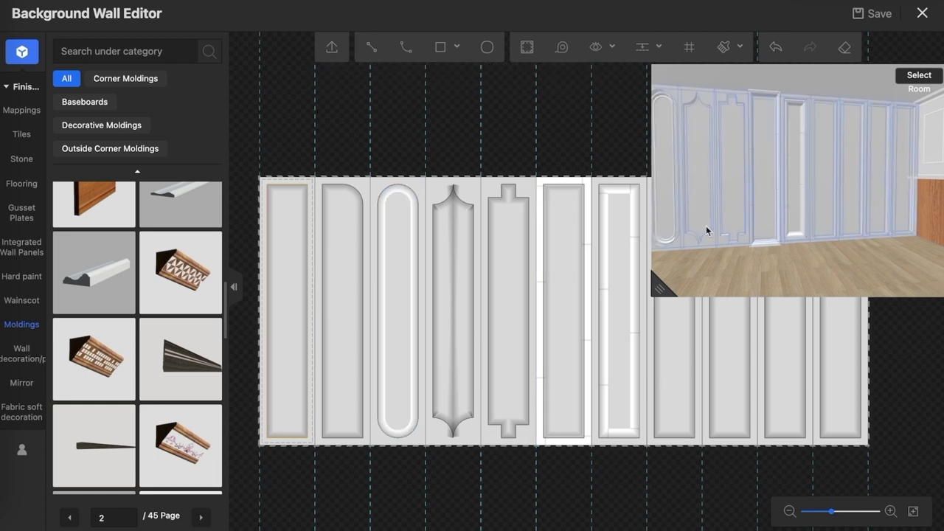
drag(706, 226, 699, 134)
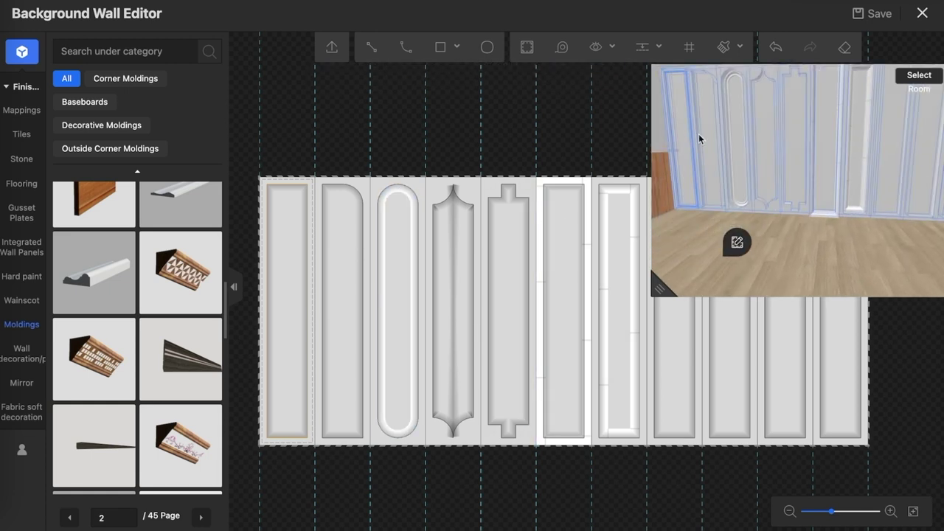
drag(660, 289, 428, 436)
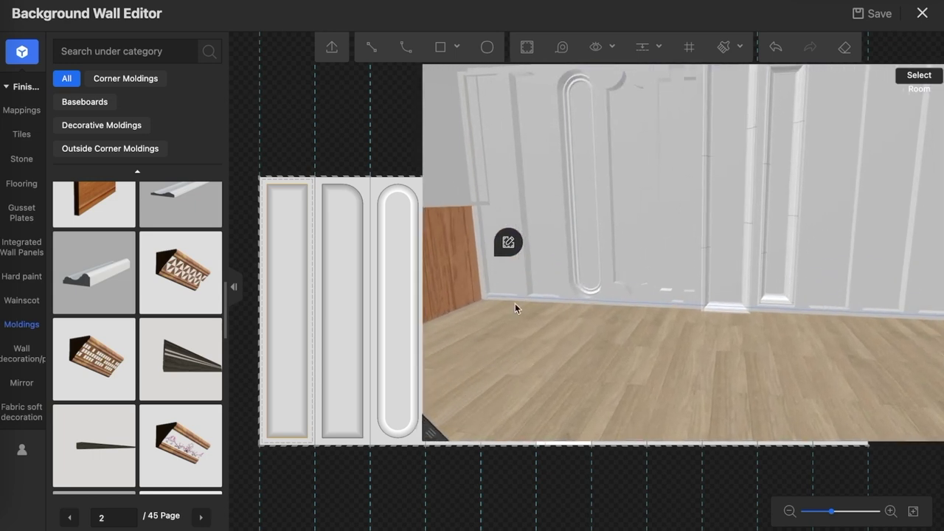
mouse_move(516, 304)
mouse_down()
mouse_move(554, 256)
mouse_move(525, 126)
mouse_up()
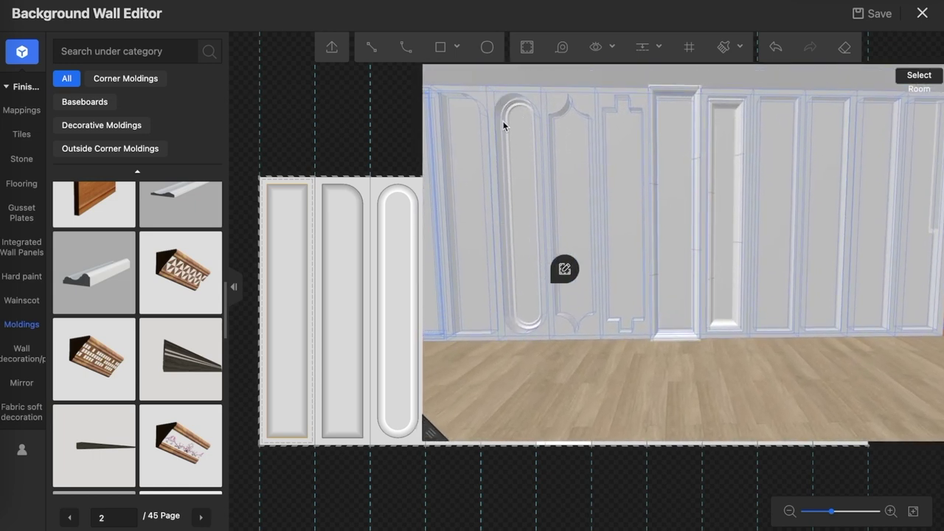
scroll(552, 180, down, 3)
scroll(559, 175, up, 2)
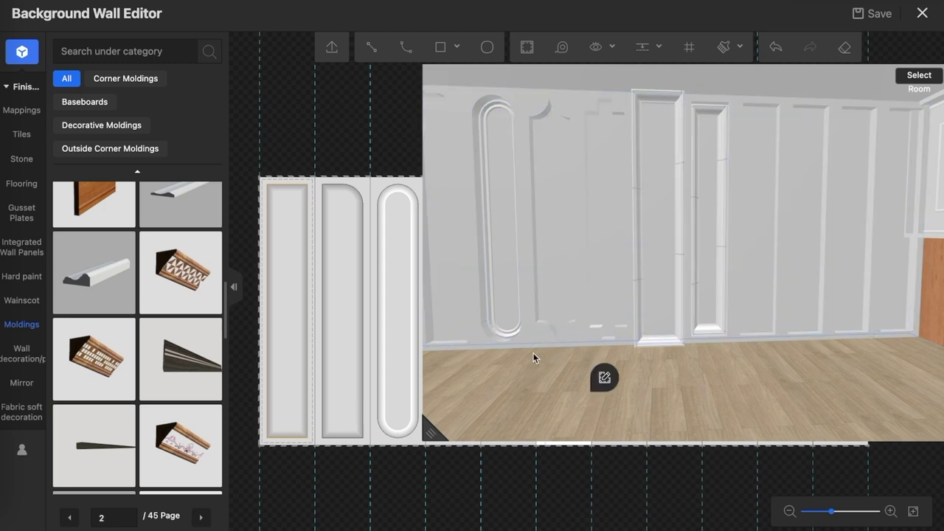
drag(433, 433, 777, 237)
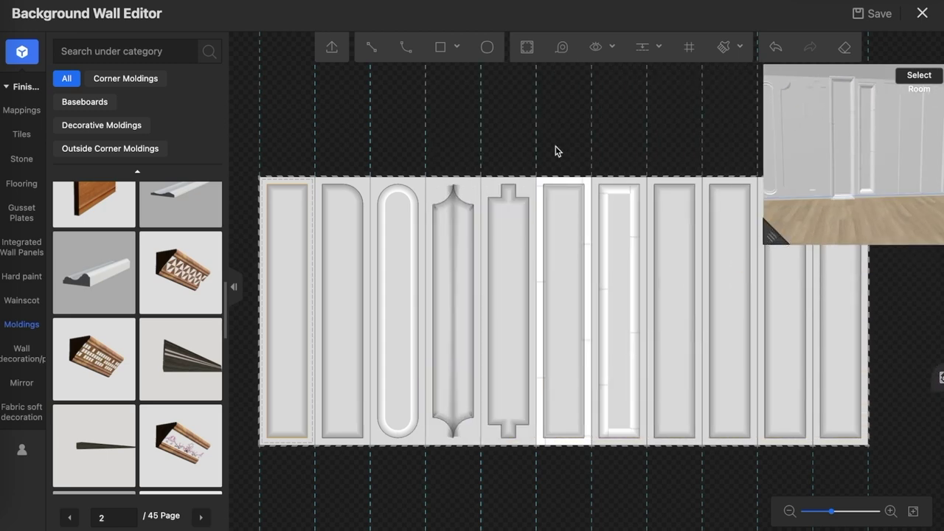
scroll(436, 151, down, 2)
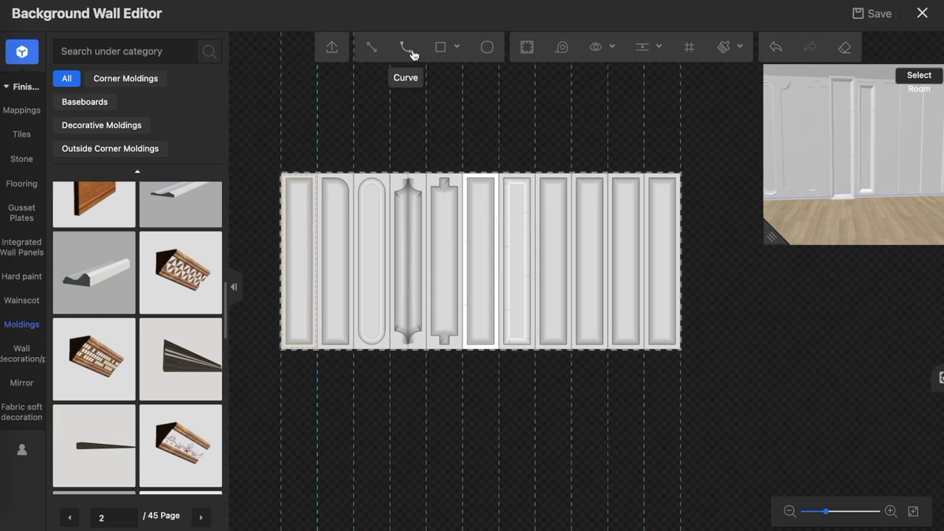
- Draw an 8-sided polygon centred on the plain panel right of the white-framed one
click(459, 47)
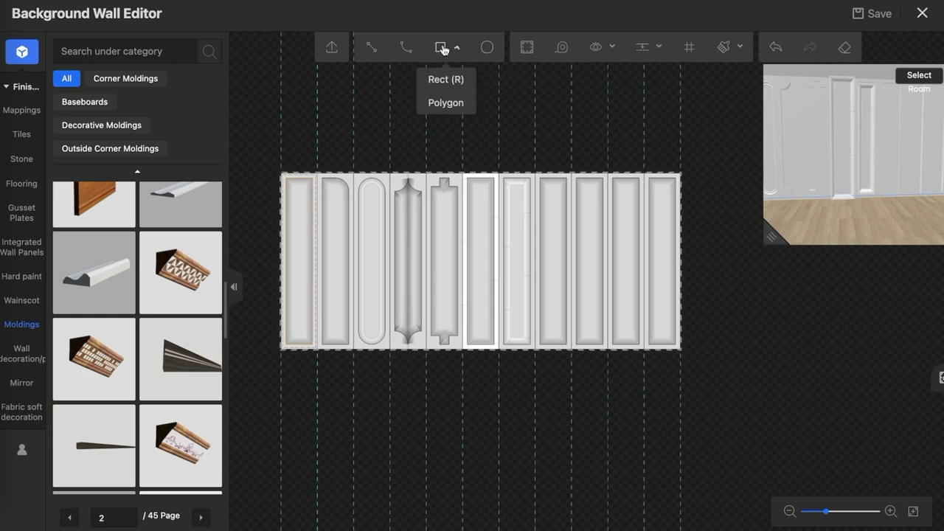
click(448, 106)
scroll(553, 216, down, 3)
scroll(583, 228, up, 5)
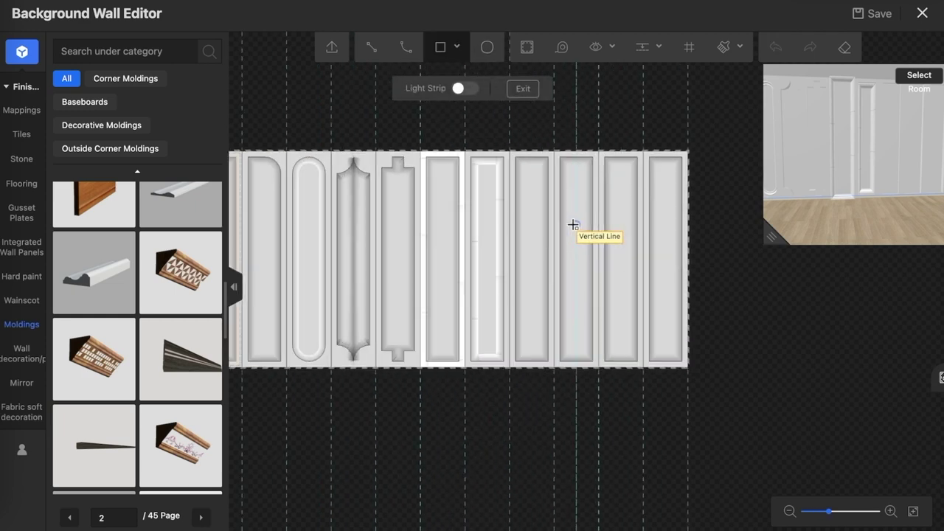
scroll(574, 224, up, 3)
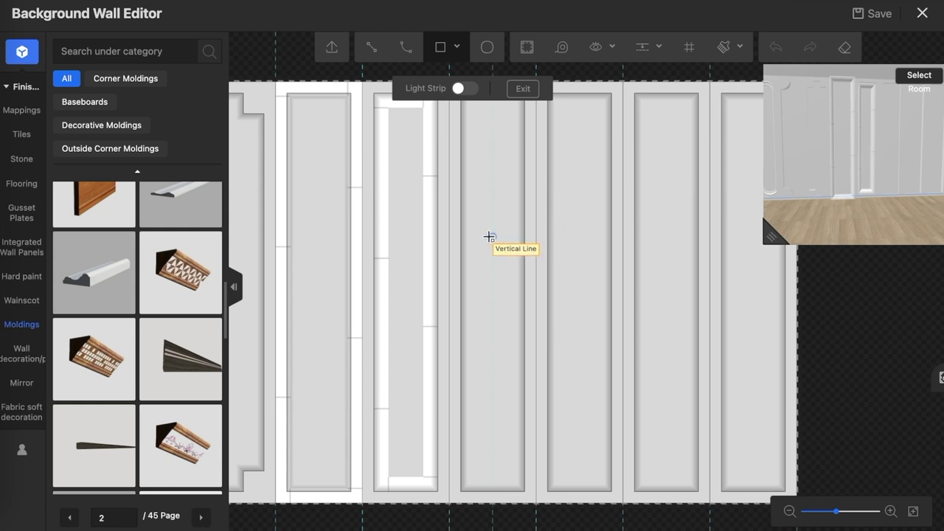
click(495, 291)
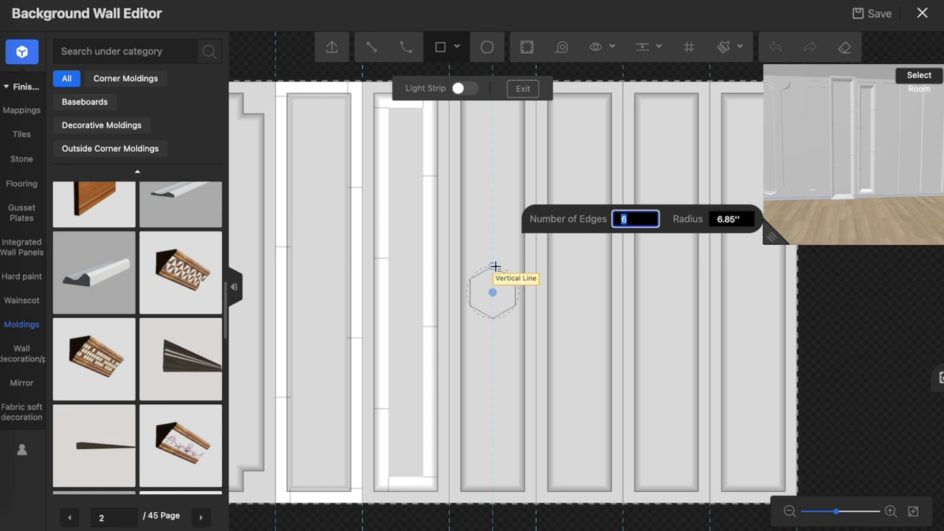
key(Tab)
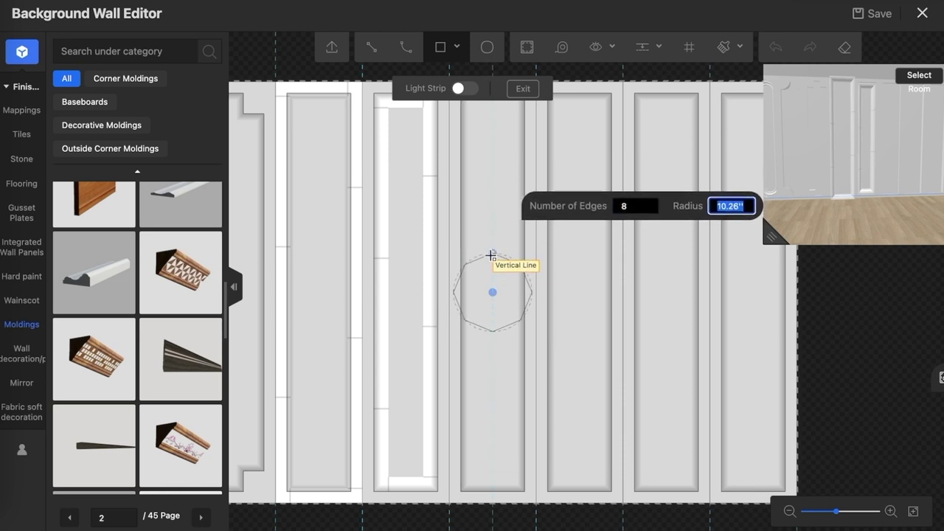
click(492, 267)
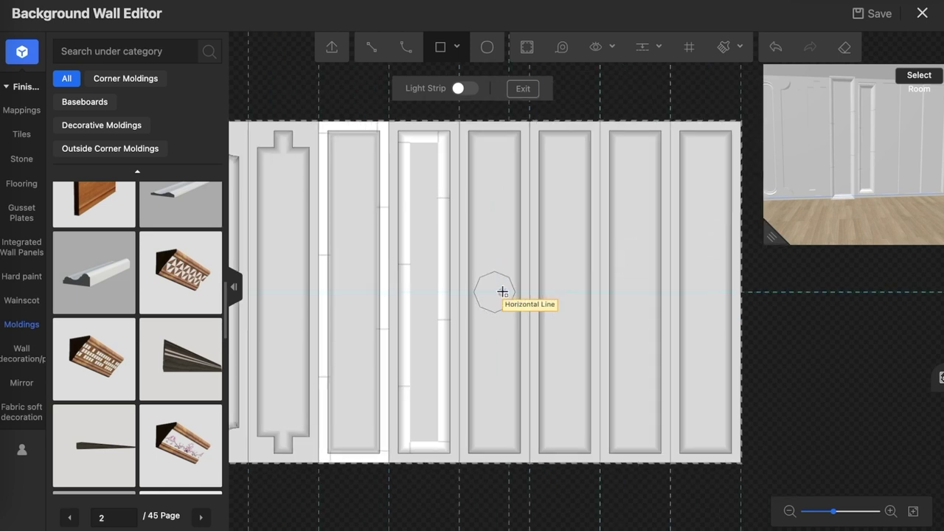
key(Escape)
- Show extrusion values and give the octagon a 6'' extrusion
click(505, 297)
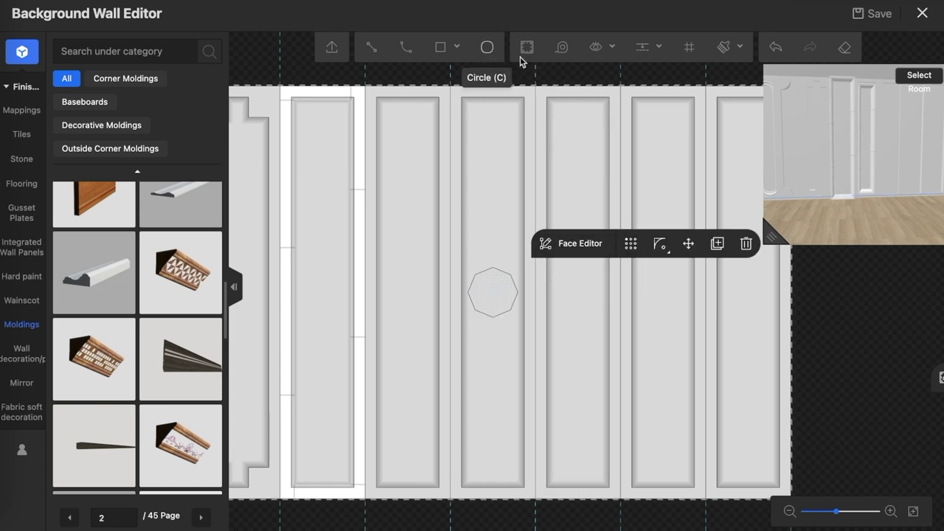
click(570, 151)
text(6)
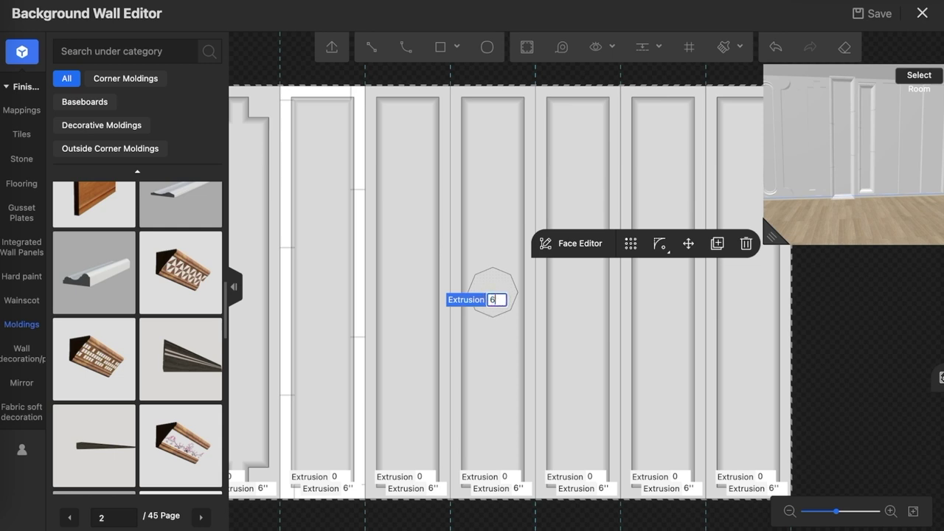
key(Return)
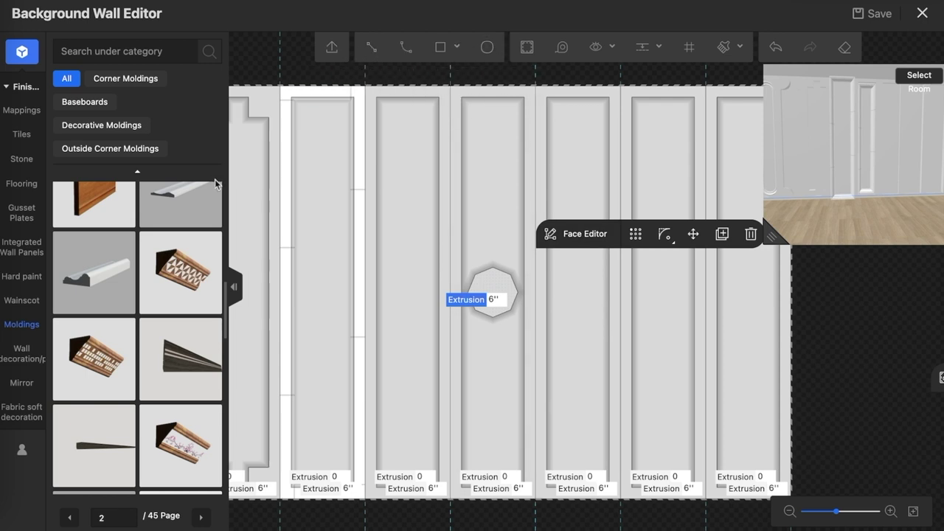
scroll(285, 206, up, 1)
scroll(310, 199, down, 3)
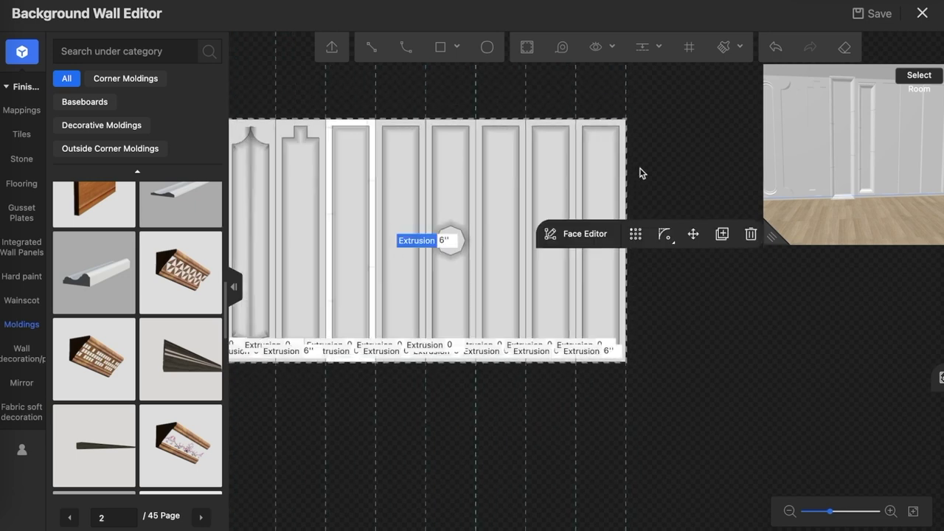
- Drag the white scallop-wave Hard paint texture onto the octagon panel
click(694, 139)
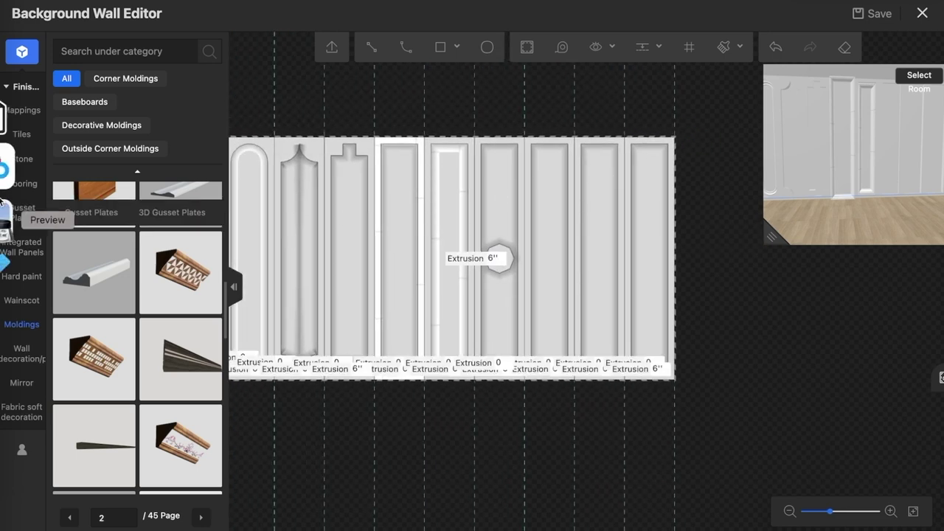
click(26, 353)
mouse_move(21, 383)
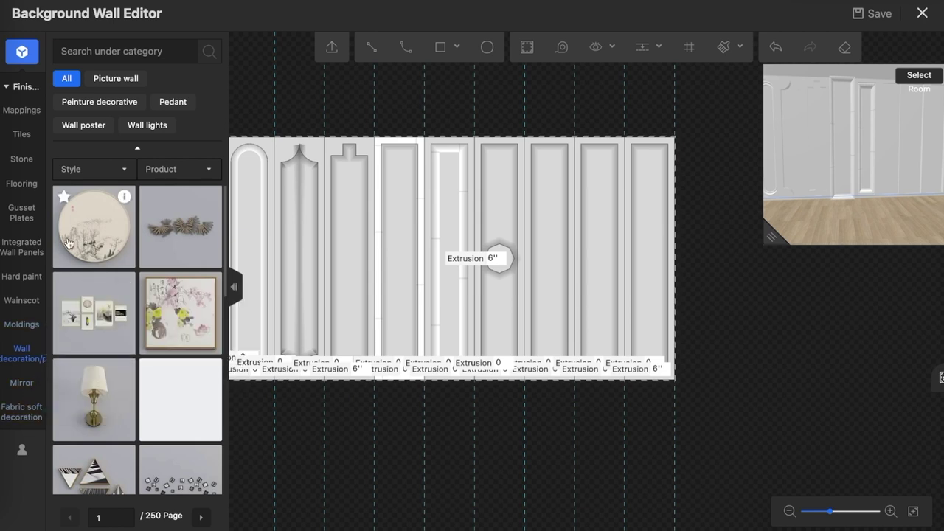
click(22, 140)
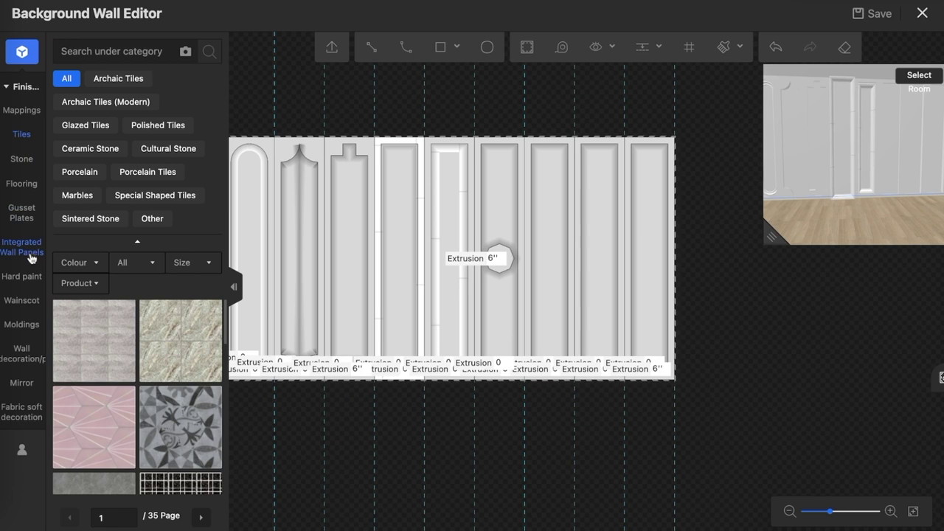
click(23, 278)
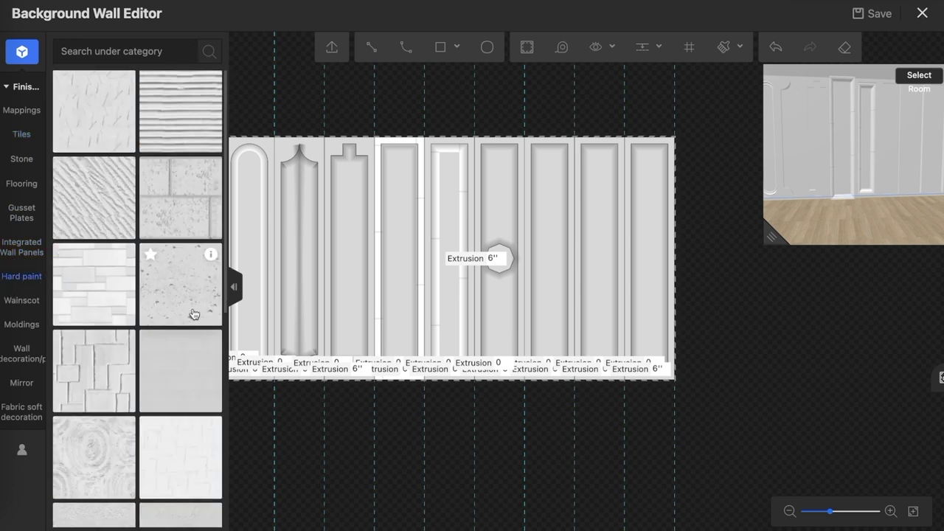
scroll(190, 311, down, 3)
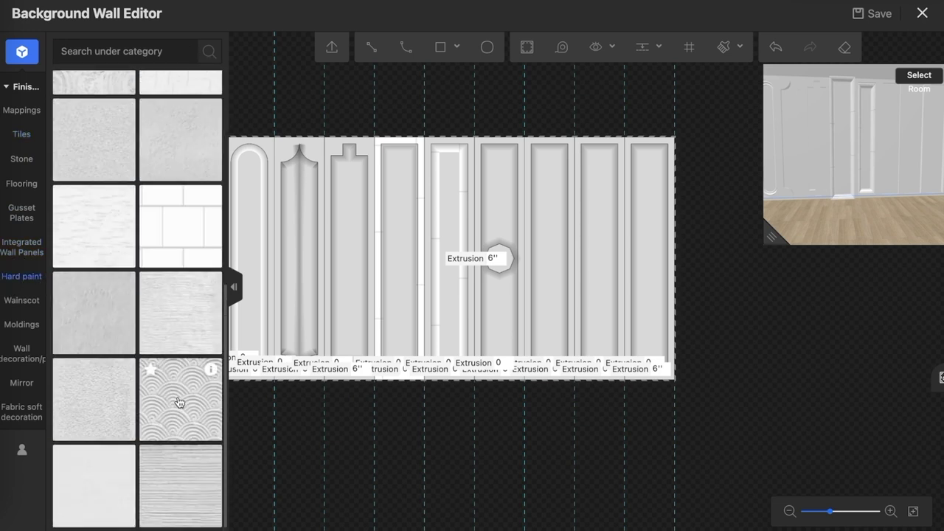
drag(179, 401, 498, 193)
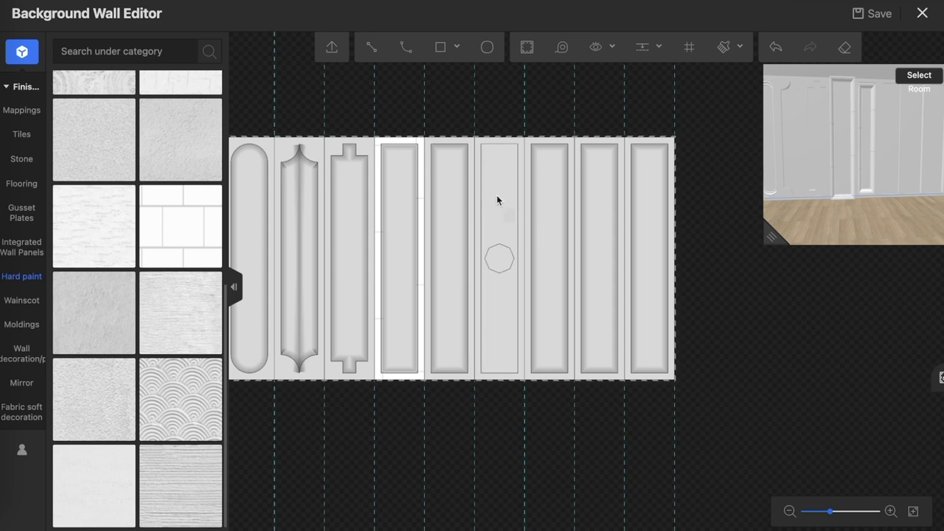
scroll(570, 182, up, 2)
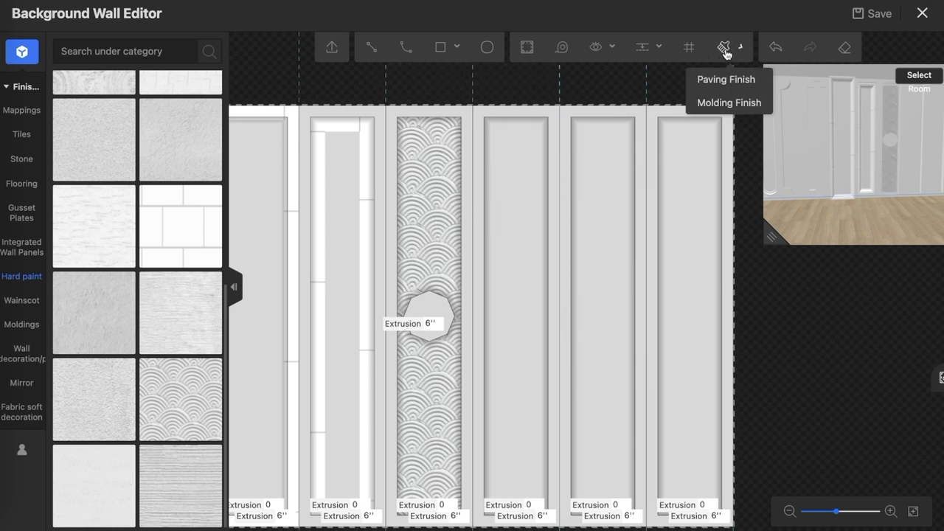
- Copy the wave-pattern Paving Finish onto the three plain panels right of the octagon panel
click(722, 79)
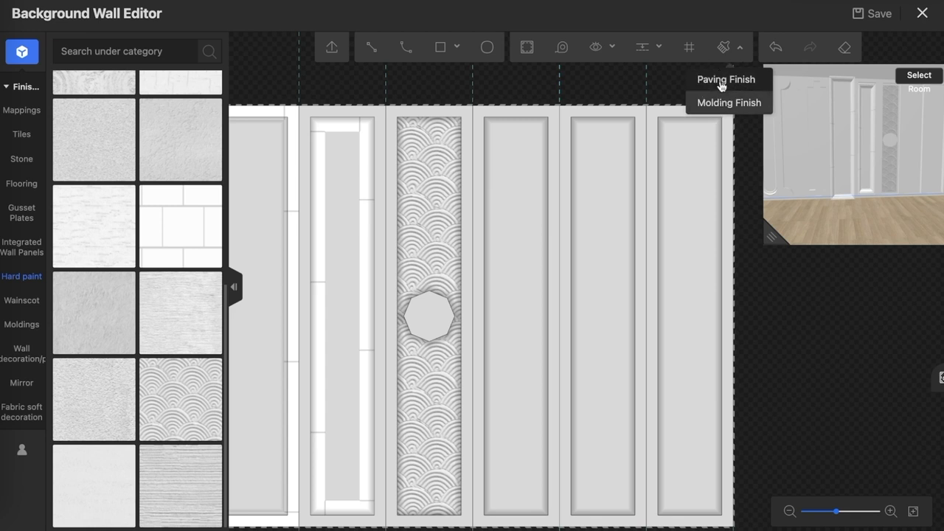
click(723, 82)
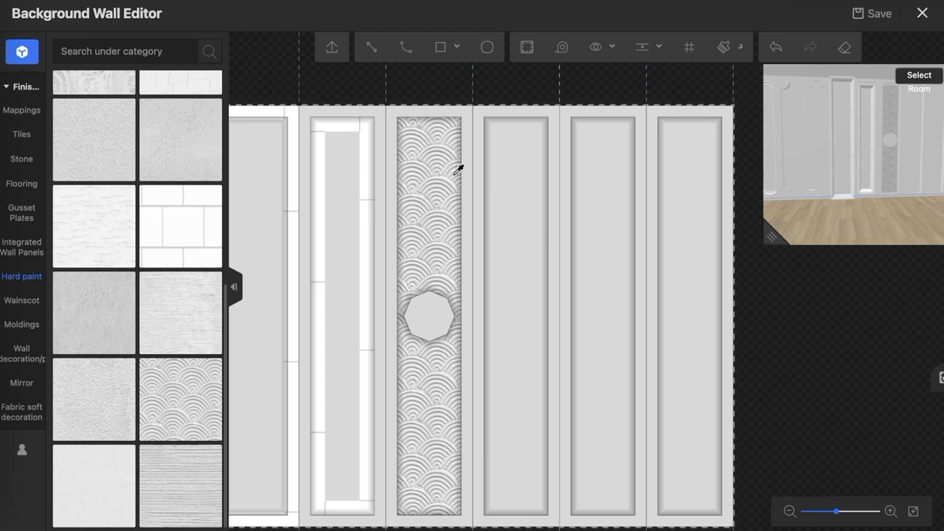
click(517, 161)
click(616, 167)
click(677, 169)
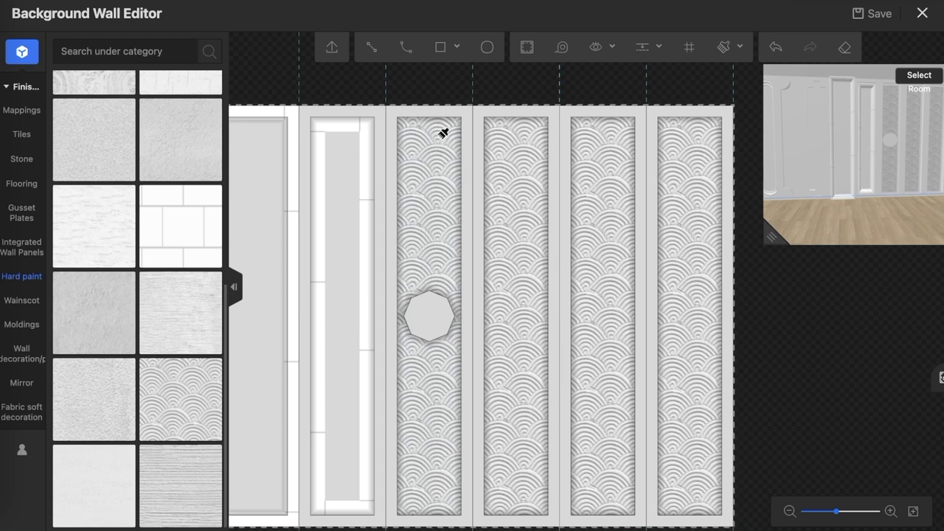
scroll(565, 196, down, 2)
scroll(605, 197, down, 2)
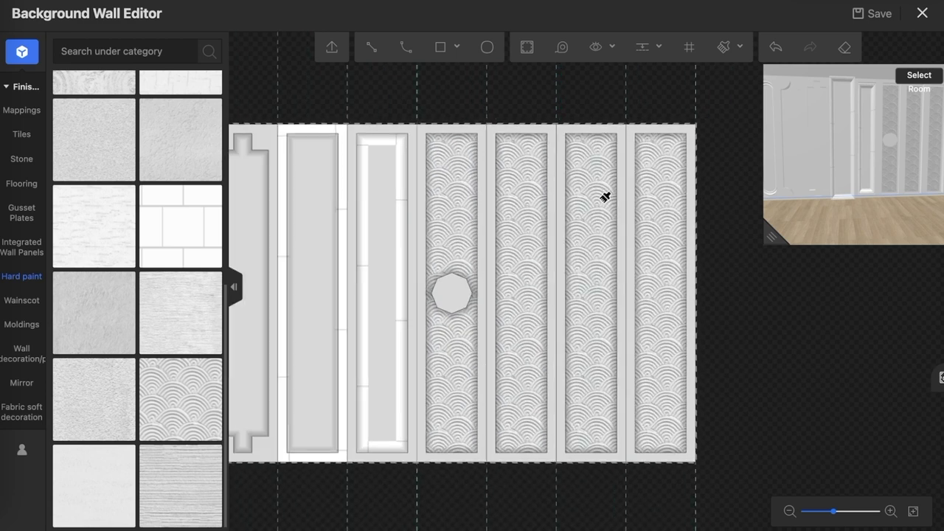
scroll(605, 196, down, 2)
scroll(603, 197, down, 2)
scroll(313, 173, up, 2)
- Sample the oval panel's white Molding Finish and apply it to the round-top panel
scroll(312, 173, up, 2)
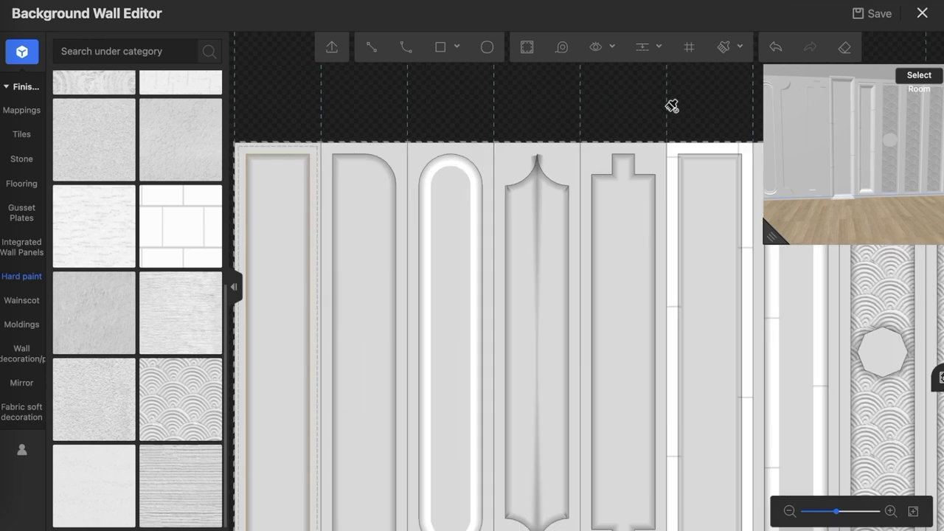
click(740, 47)
click(725, 104)
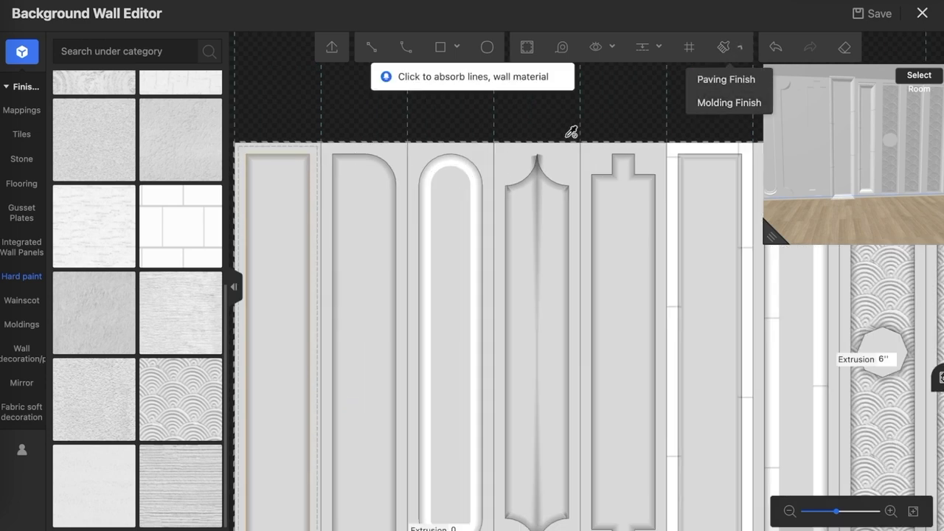
click(440, 167)
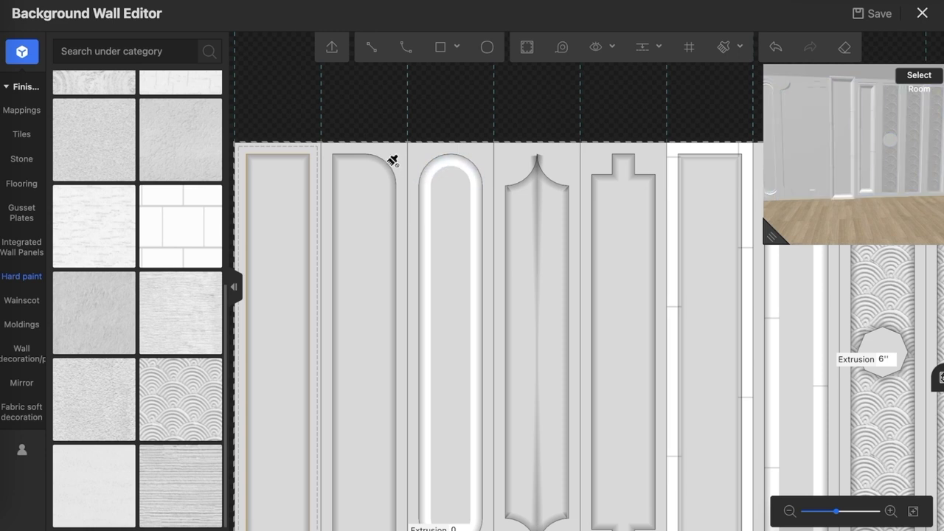
scroll(366, 155, up, 2)
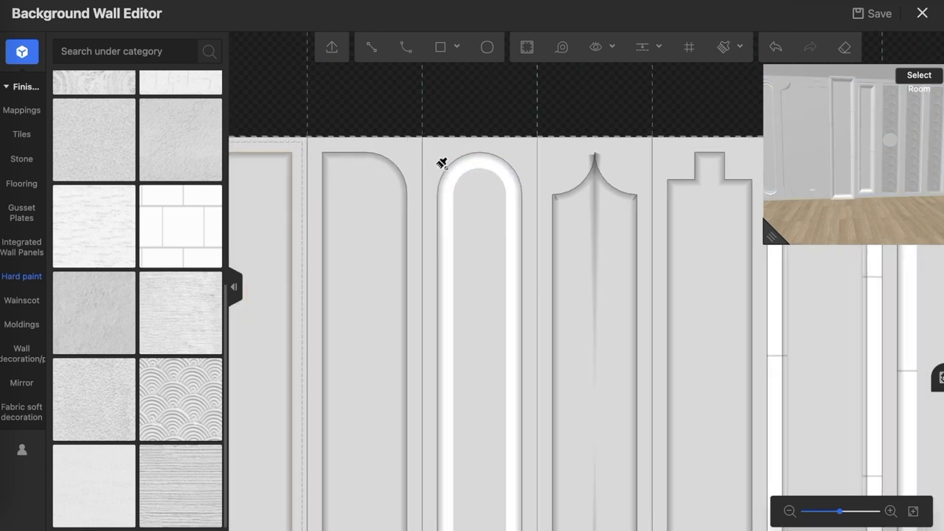
click(468, 164)
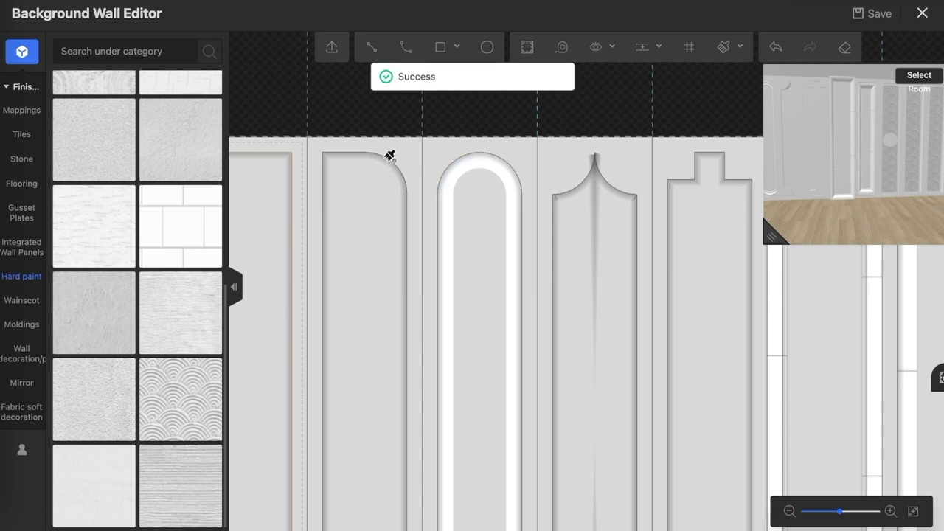
scroll(390, 155, up, 2)
scroll(449, 143, down, 2)
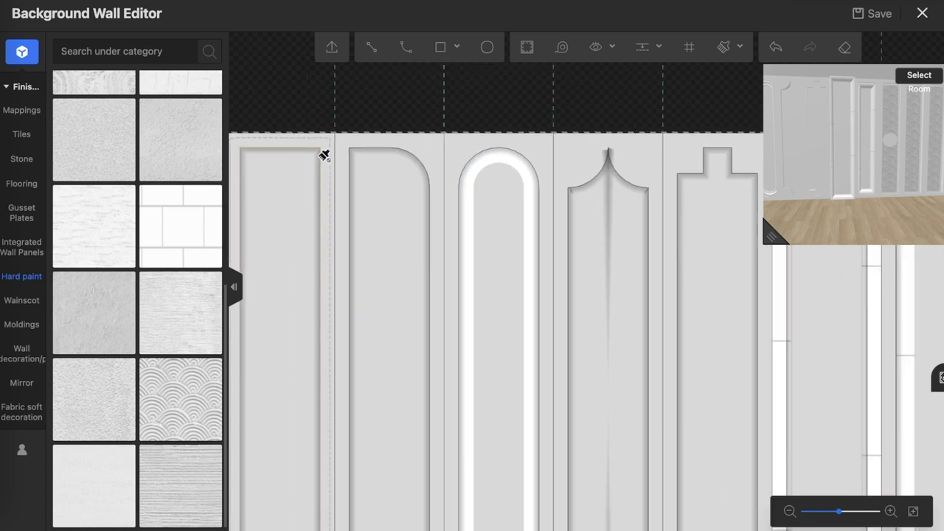
scroll(383, 150, down, 1)
scroll(415, 155, down, 2)
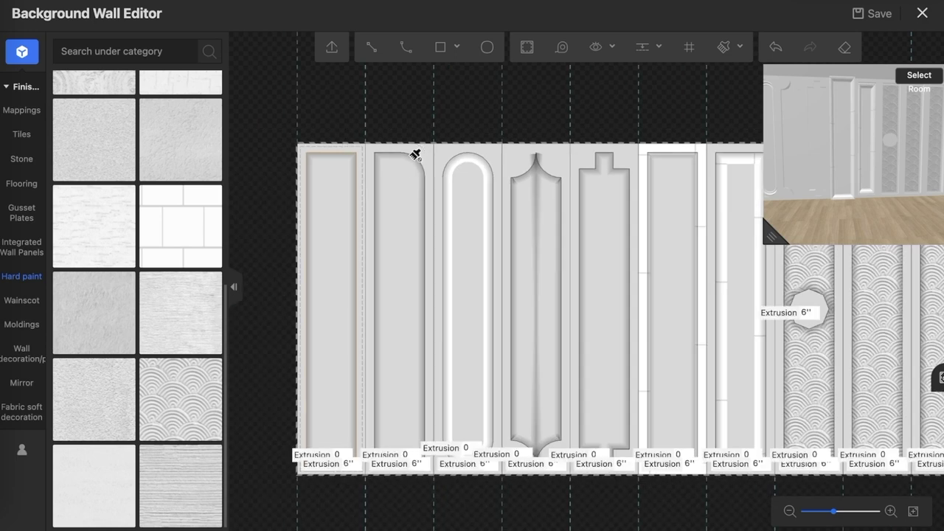
- Apply the white molding finish to the arched strip and another molding strip
click(740, 46)
click(723, 104)
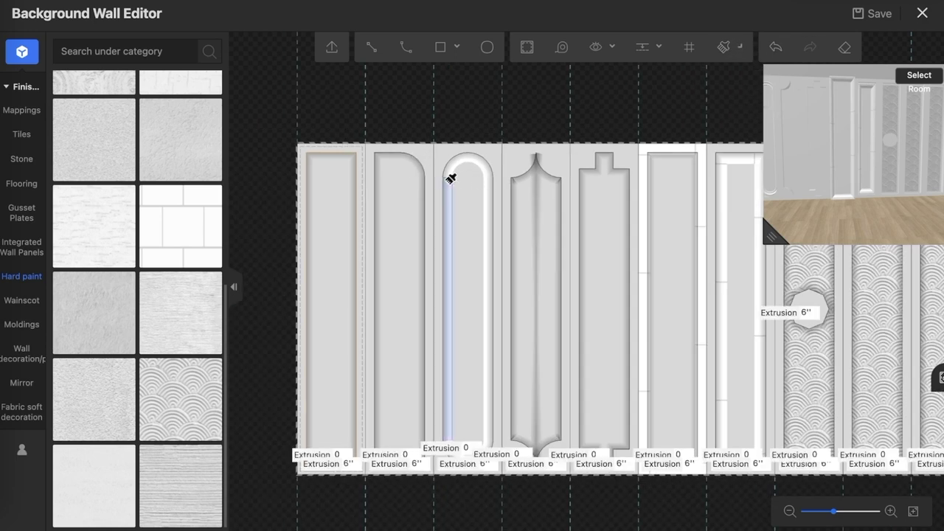
click(451, 191)
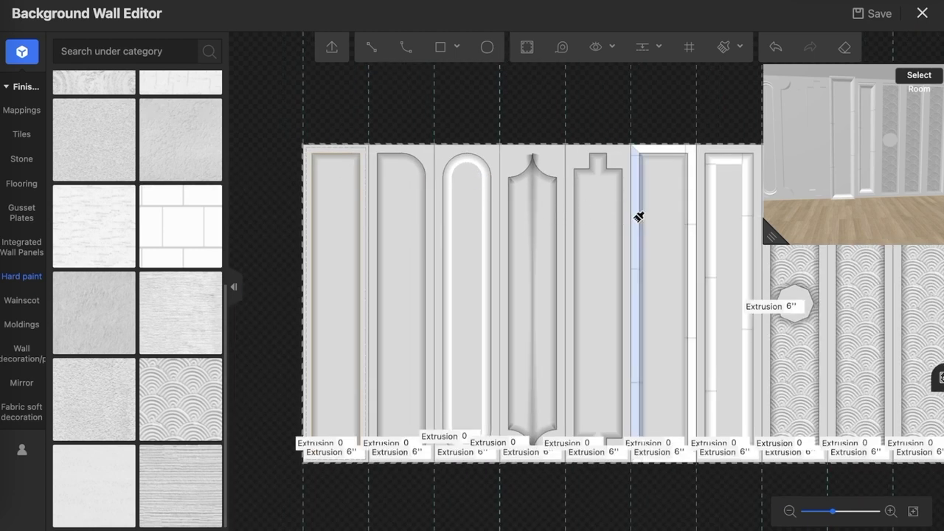
scroll(647, 207, up, 3)
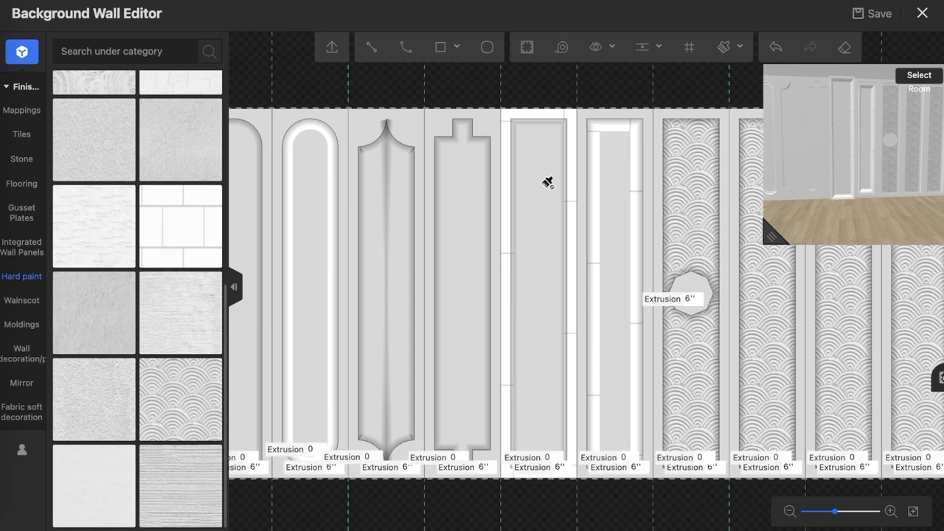
scroll(548, 182, up, 1)
click(497, 169)
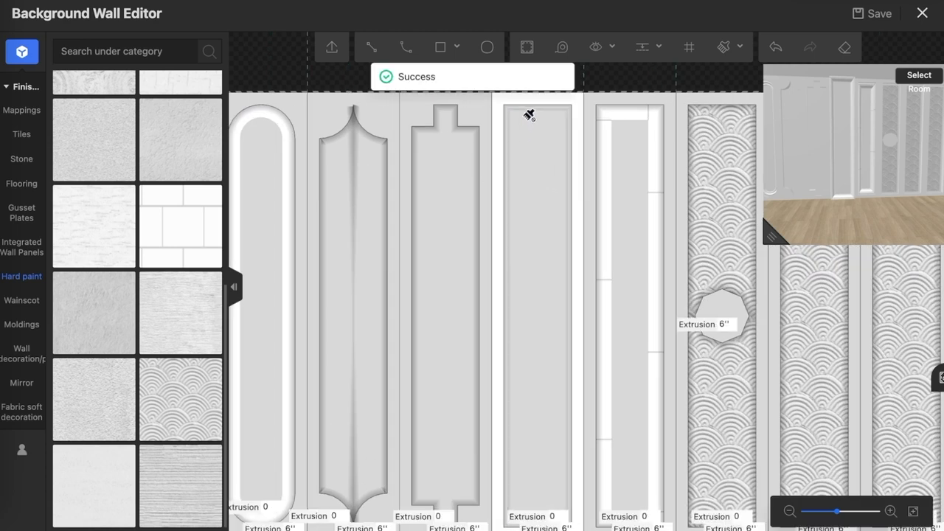
scroll(522, 179, up, 1)
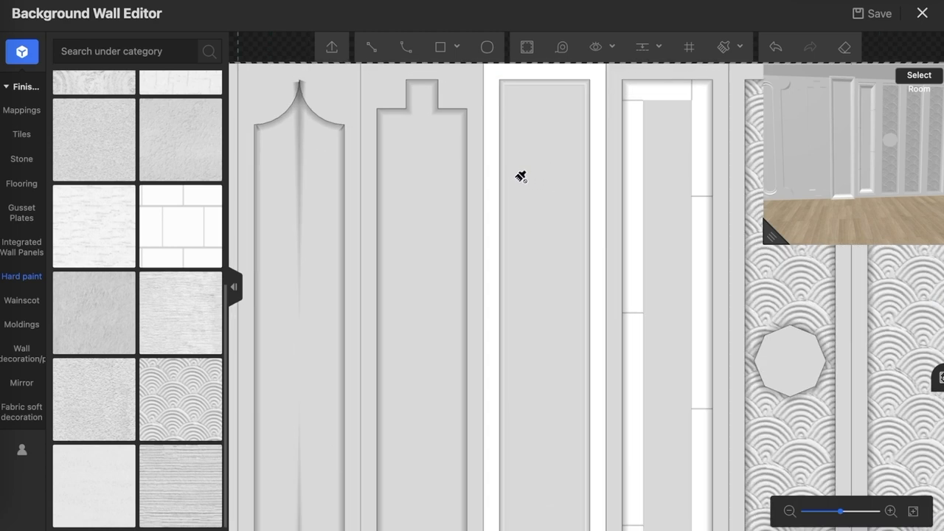
scroll(521, 181, down, 1)
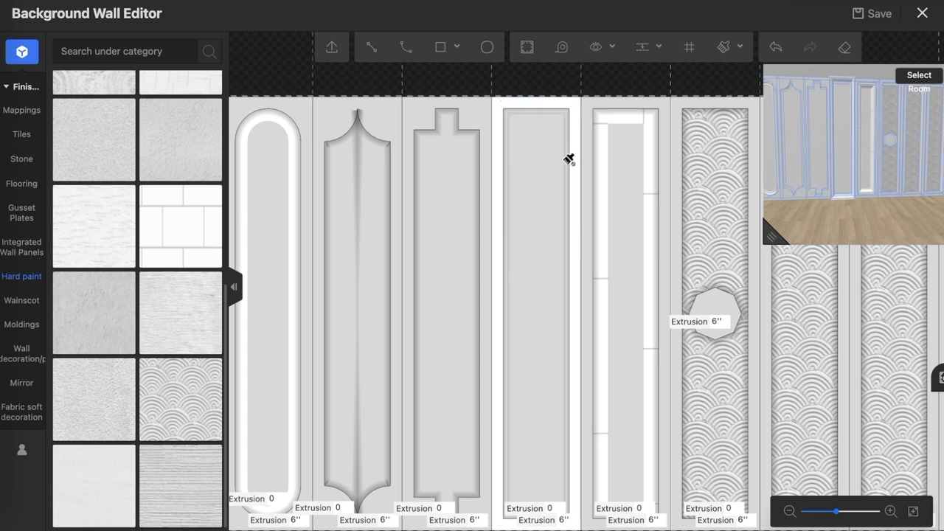
- Apply the molding finish to the rectangular panel's frame and check the 3D preview
click(297, 157)
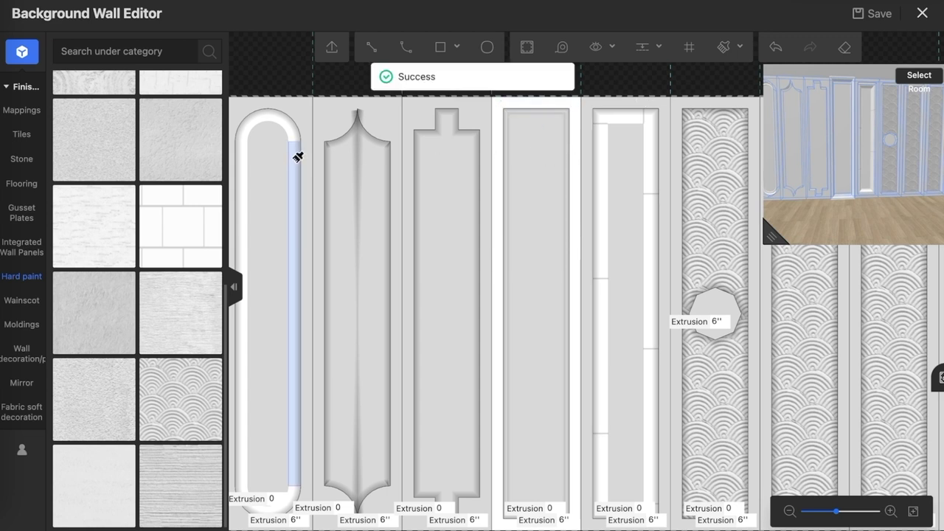
click(505, 106)
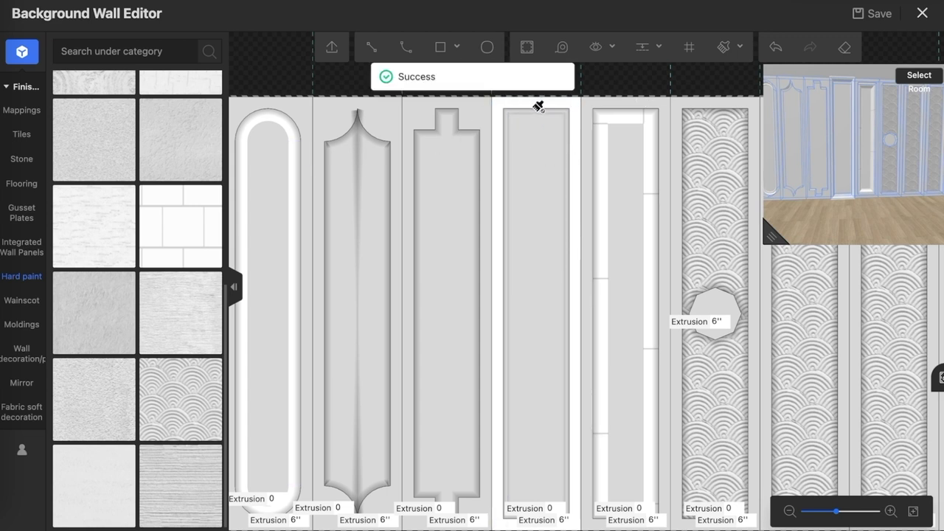
mouse_move(771, 236)
mouse_down()
mouse_move(373, 423)
mouse_move(649, 295)
mouse_up()
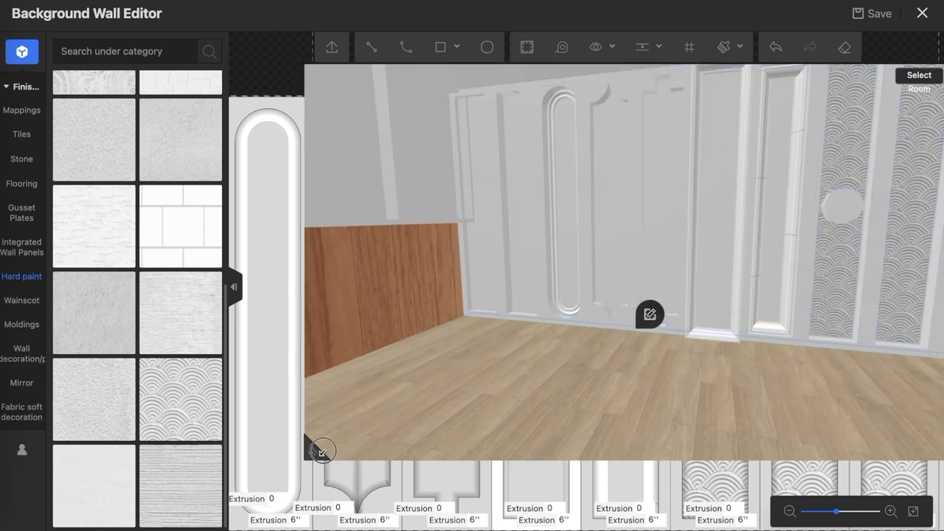
drag(322, 452, 674, 278)
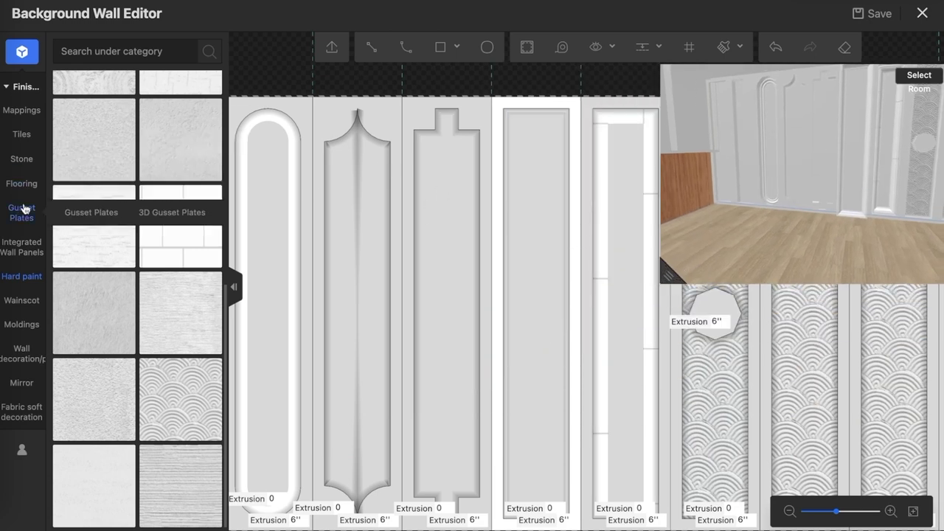
click(22, 324)
scroll(466, 228, down, 1)
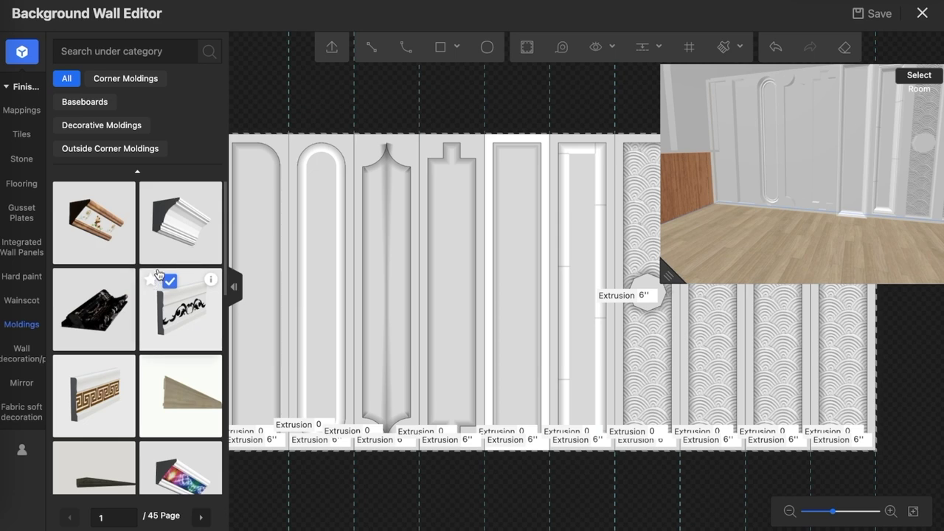
scroll(115, 363, down, 5)
scroll(116, 363, down, 1)
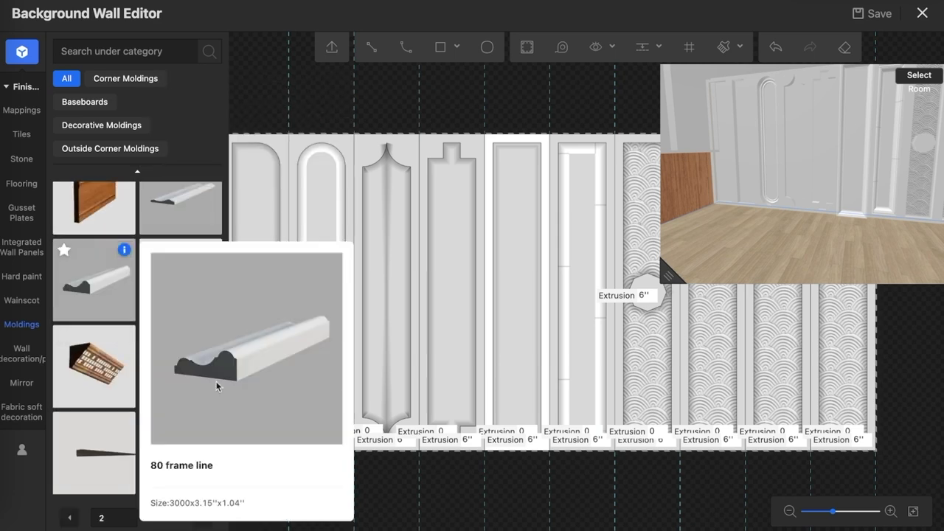
scroll(148, 347, down, 2)
scroll(200, 302, down, 2)
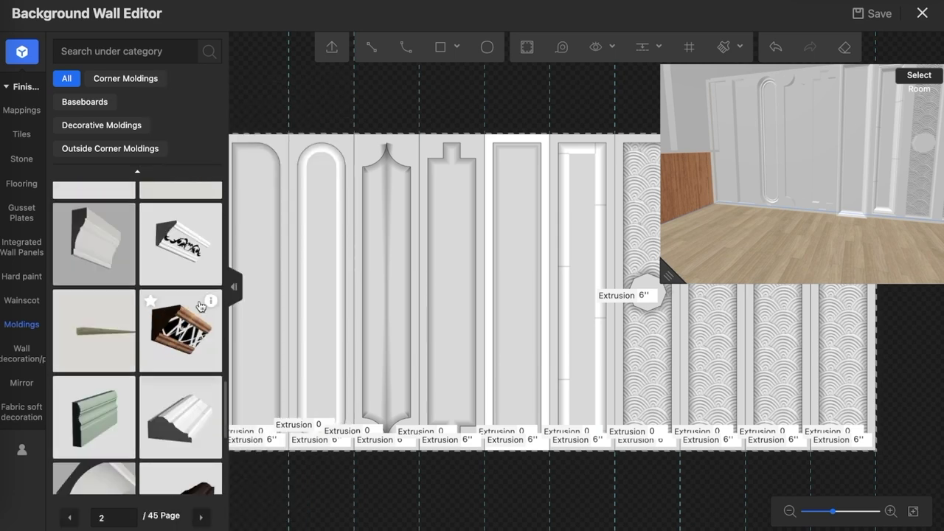
click(93, 429)
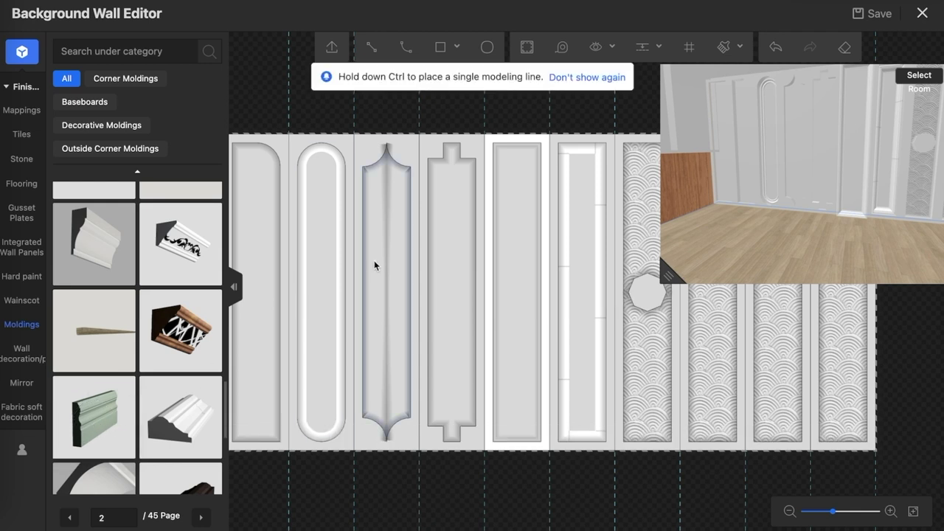
click(431, 244)
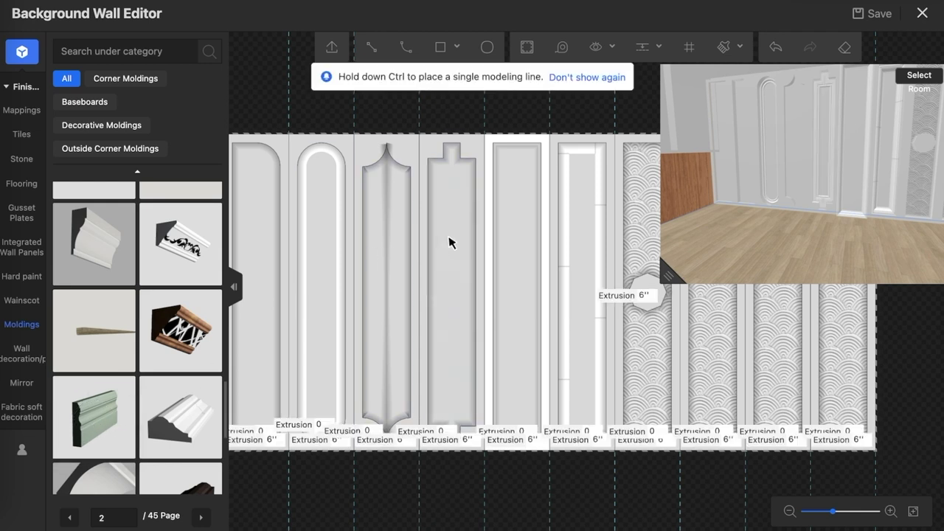
click(475, 215)
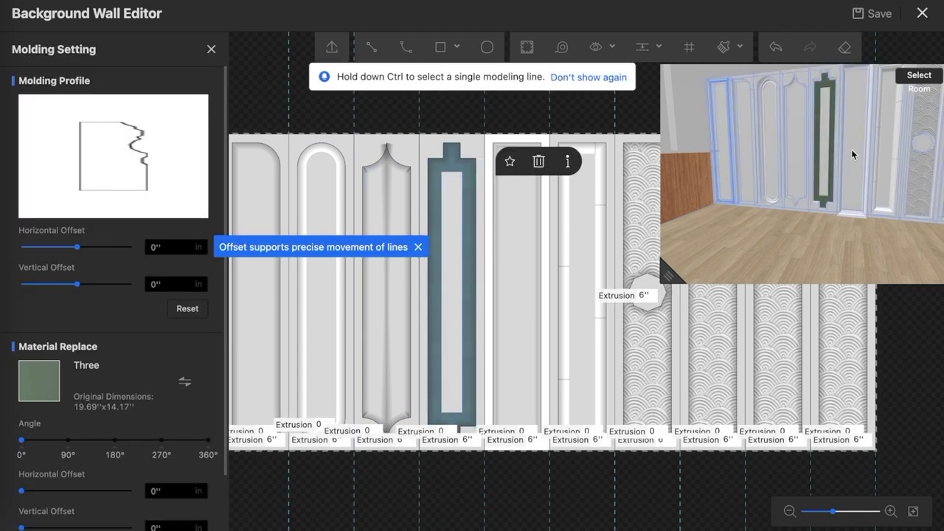
drag(778, 214, 826, 135)
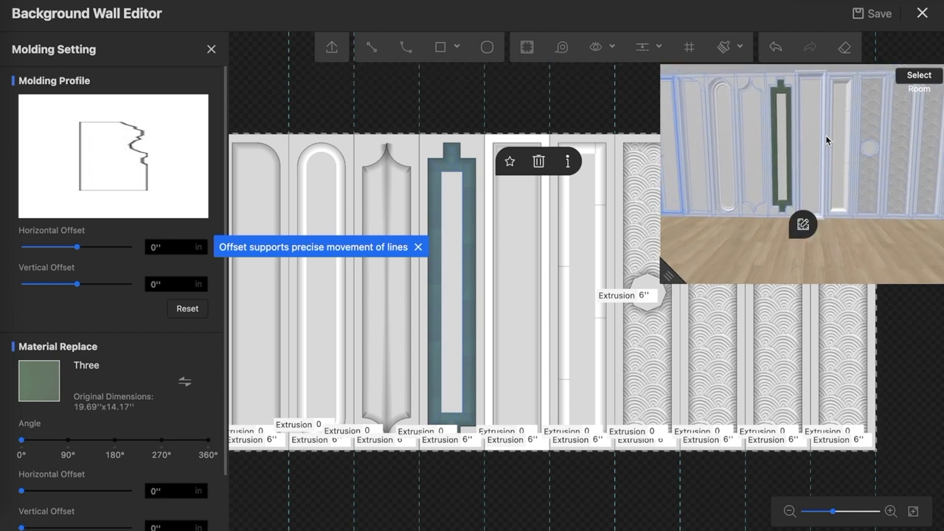
click(724, 47)
click(719, 101)
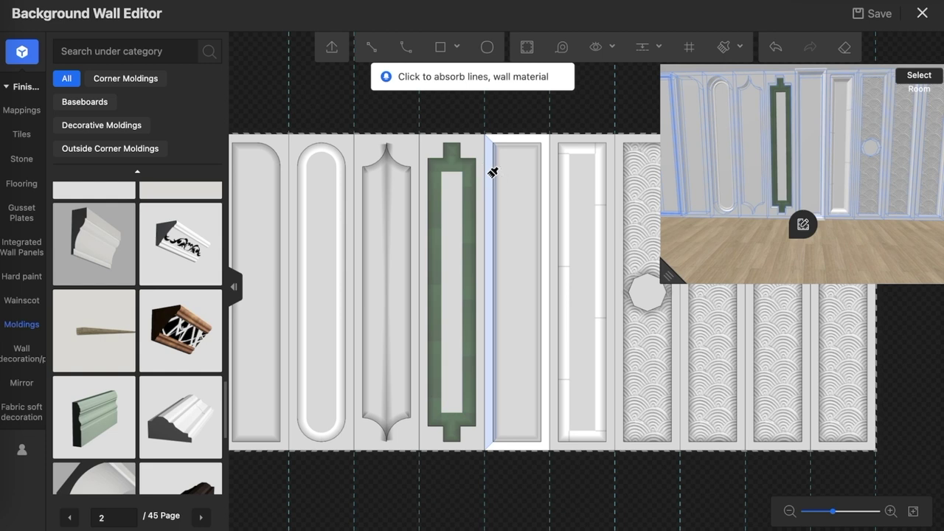
click(491, 171)
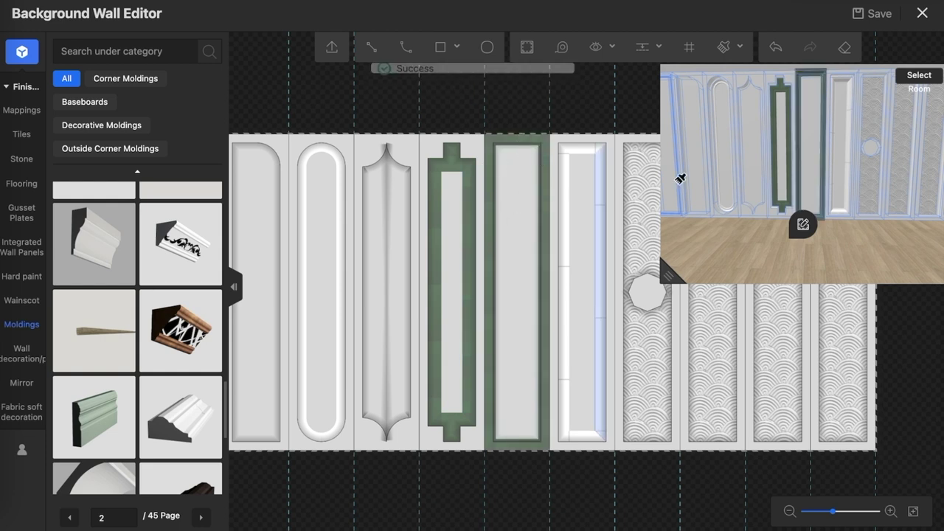
click(591, 189)
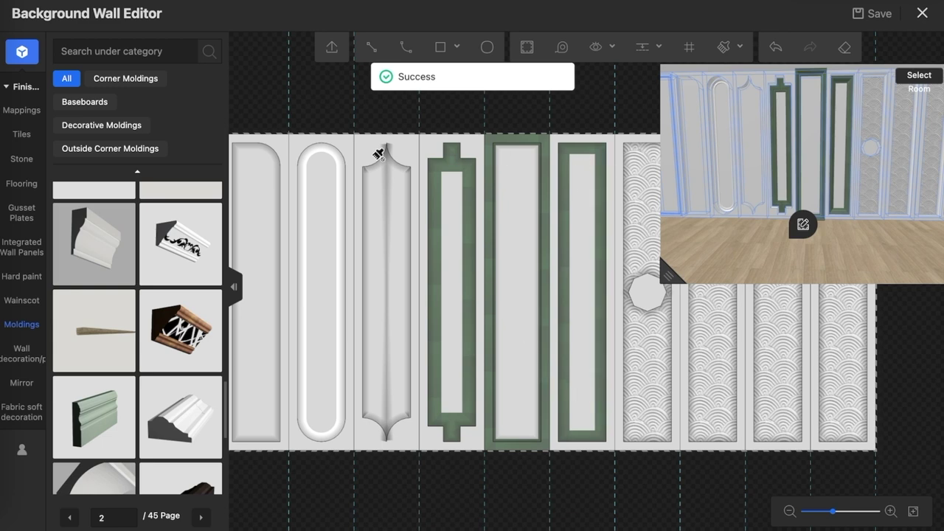
scroll(477, 210, up, 3)
scroll(516, 206, down, 1)
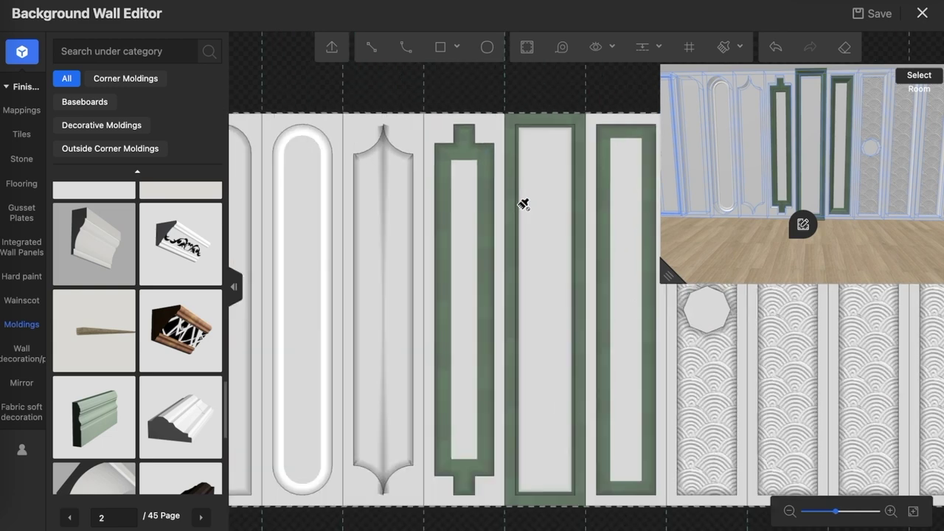
scroll(523, 205, down, 2)
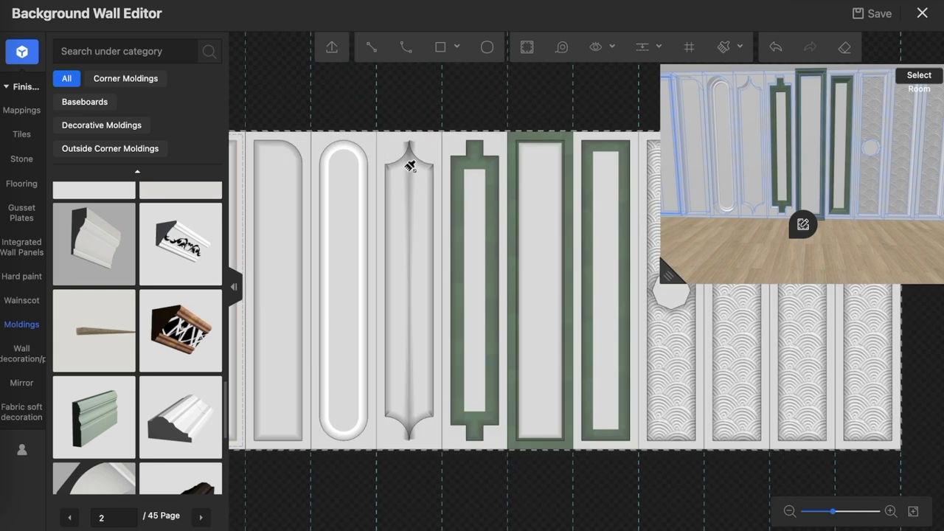
- Turn on Show Grid for the 12.99-inch wall grid
click(691, 49)
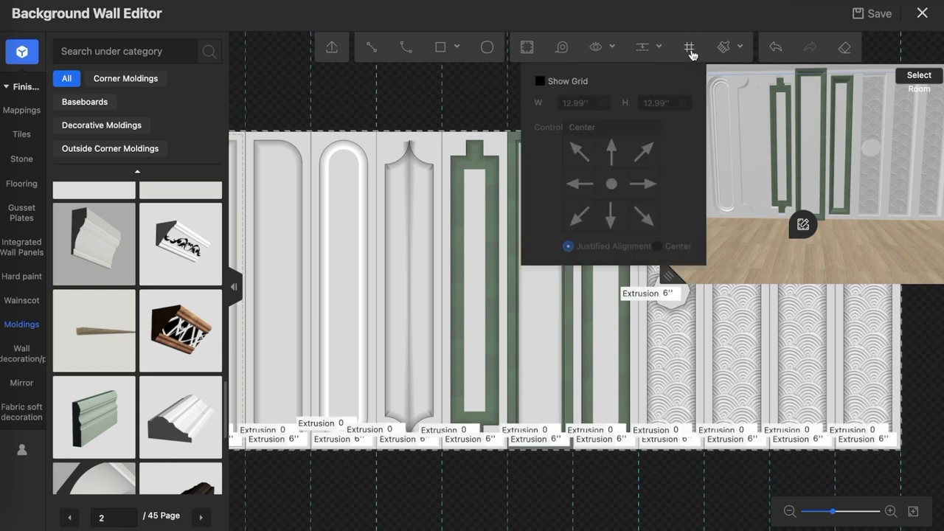
click(541, 81)
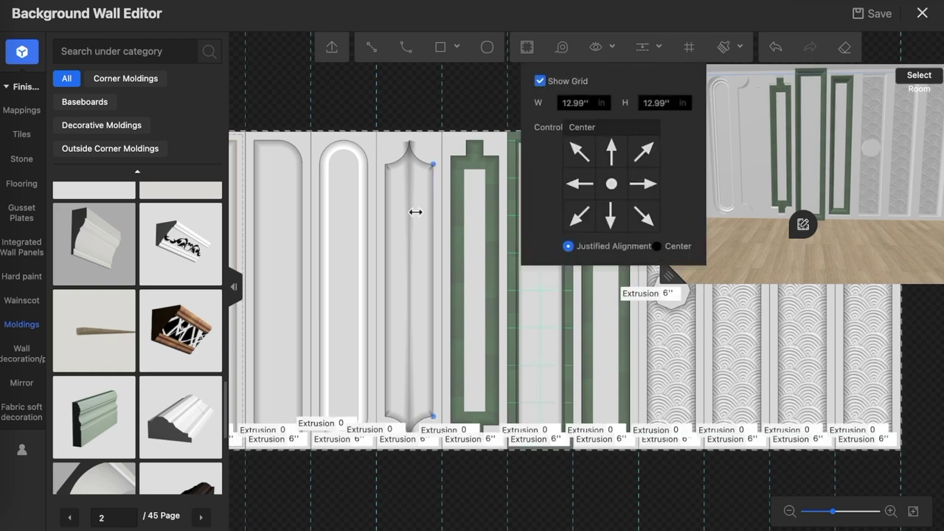
scroll(377, 230, down, 2)
scroll(377, 230, down, 1)
scroll(495, 221, up, 3)
scroll(439, 223, up, 2)
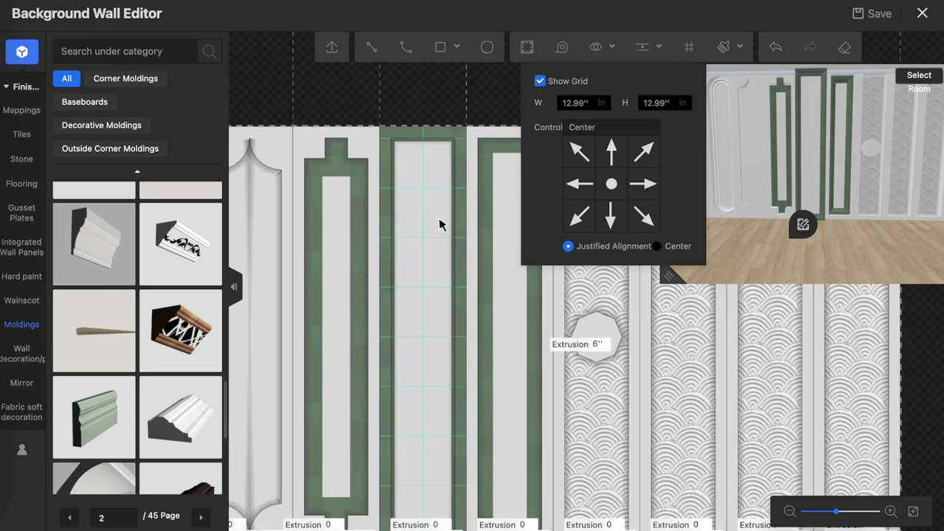
scroll(441, 210, down, 1)
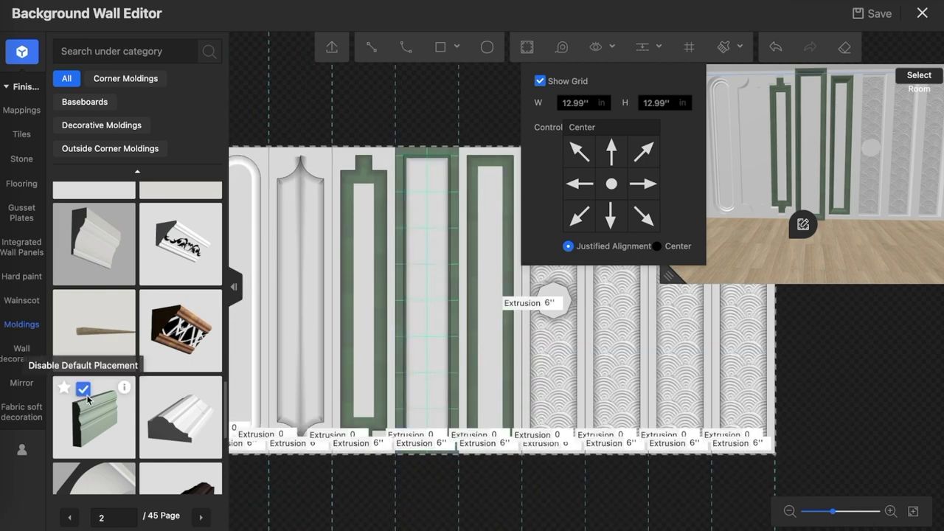
- Place the three-picture wall decoration over the green-framed panels, then show the Mirror catalogue
click(32, 363)
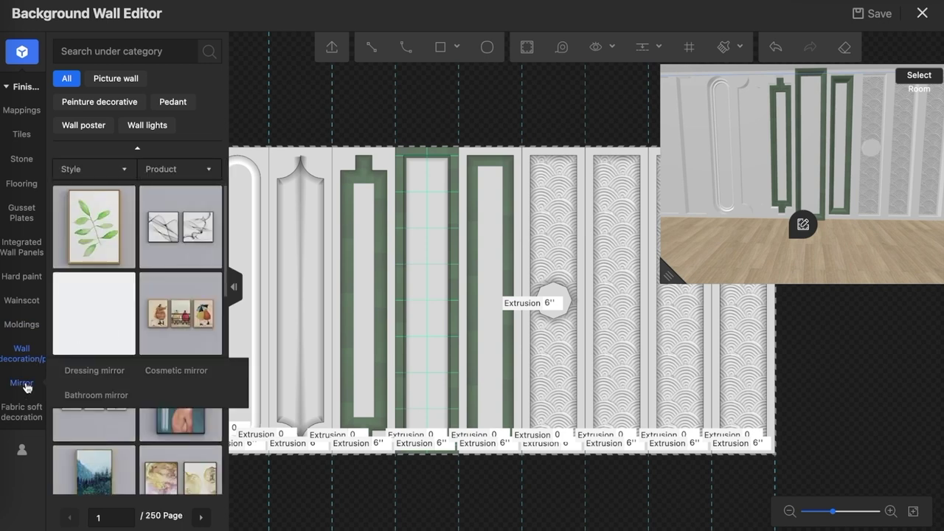
click(189, 315)
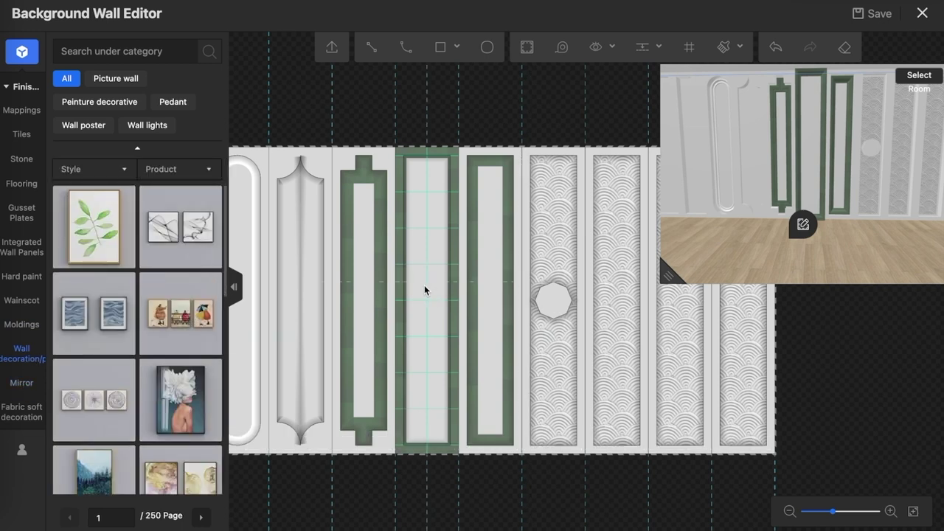
click(426, 287)
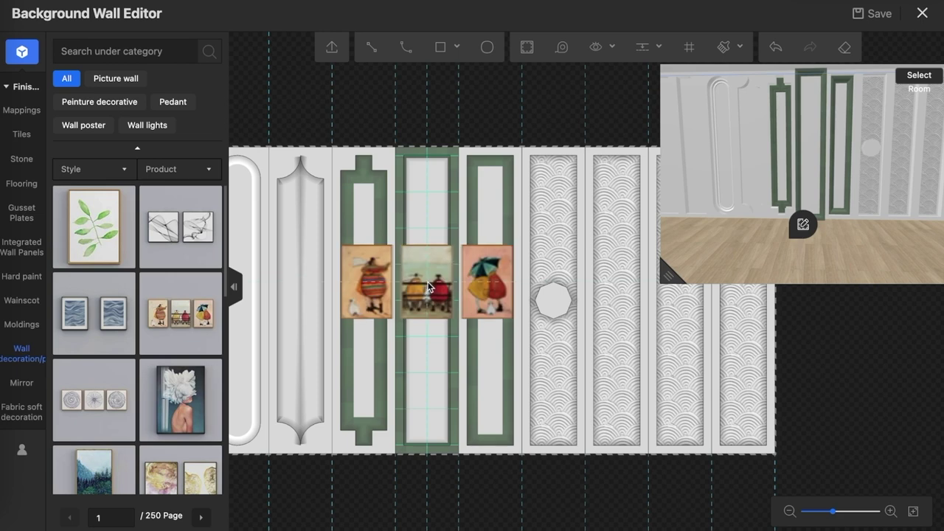
mouse_move(22, 383)
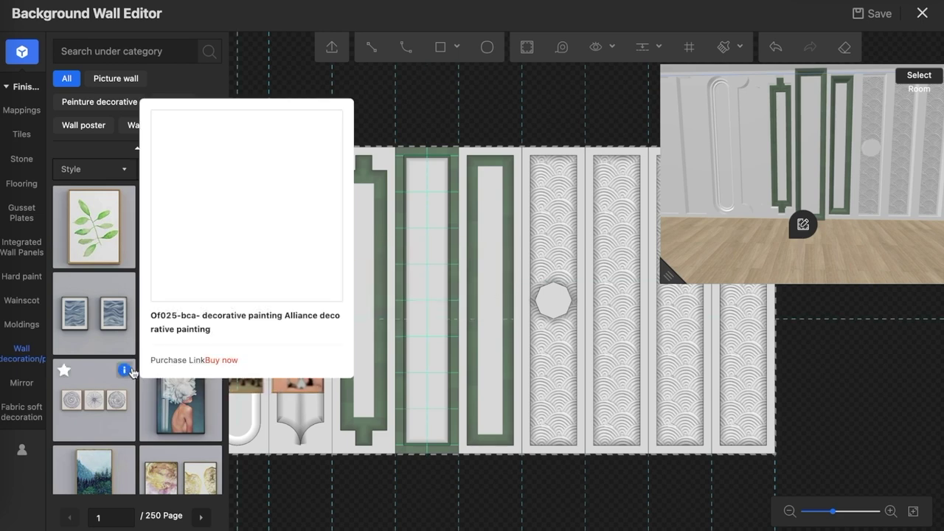
click(25, 383)
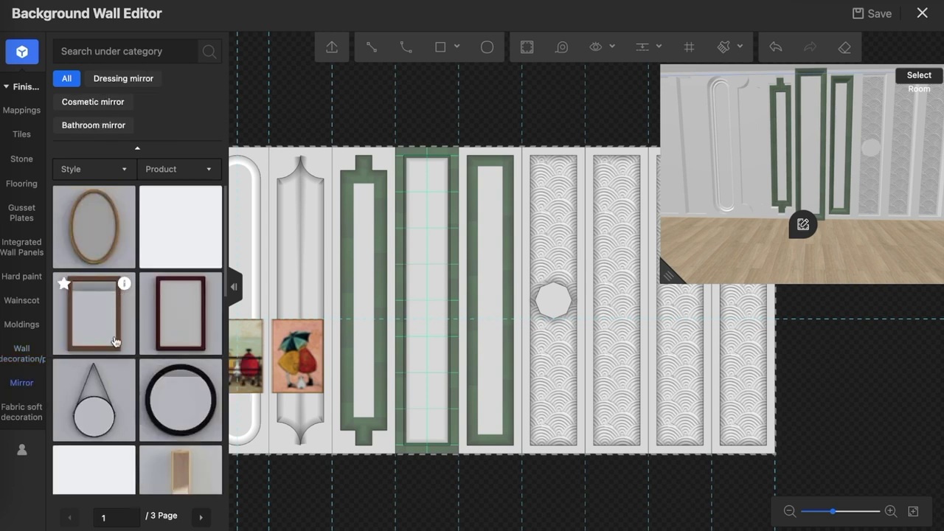
click(98, 396)
mouse_move(99, 395)
mouse_down()
mouse_move(435, 279)
mouse_move(429, 256)
mouse_up()
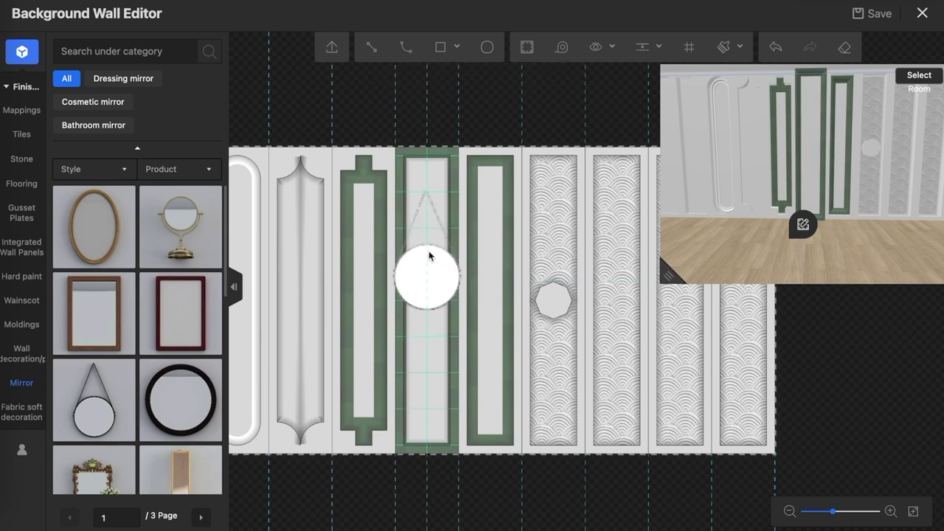
scroll(436, 282, down, 2)
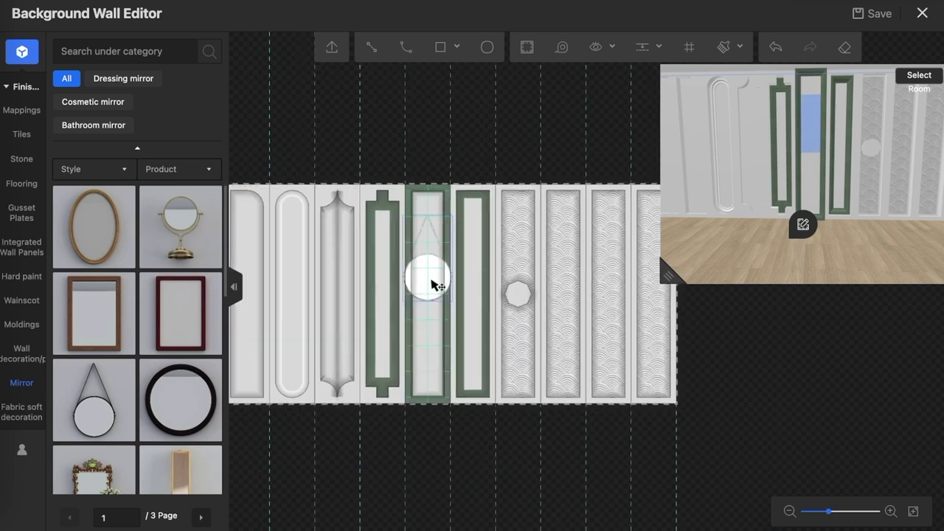
scroll(435, 284, up, 2)
click(468, 291)
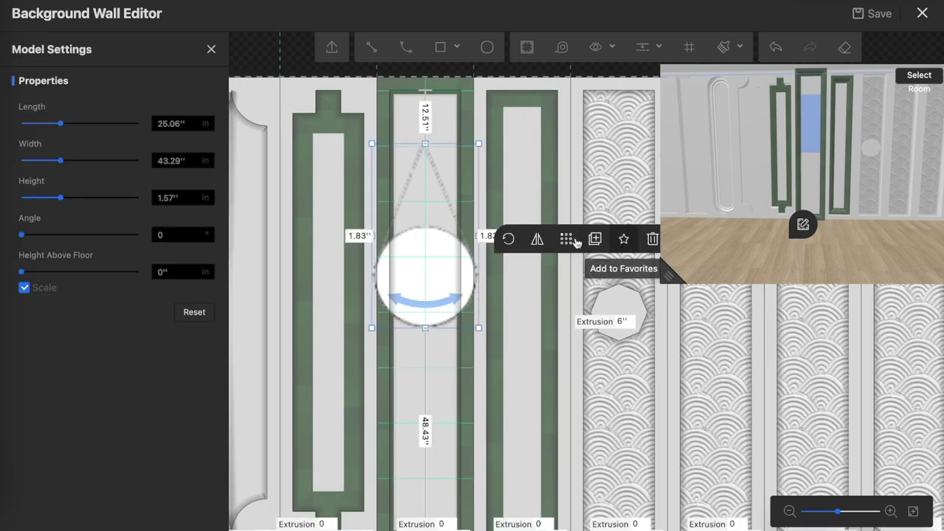
scroll(310, 270, down, 2)
click(565, 238)
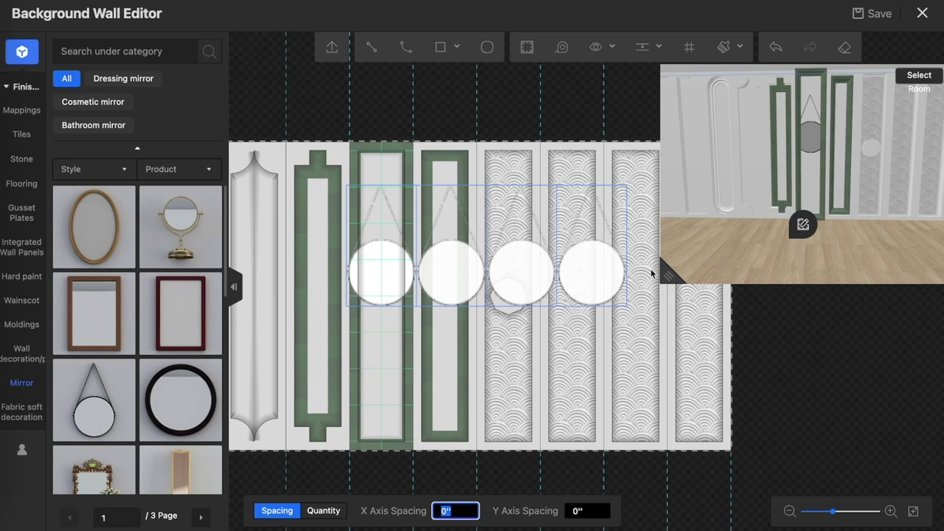
drag(650, 274, 430, 245)
click(428, 248)
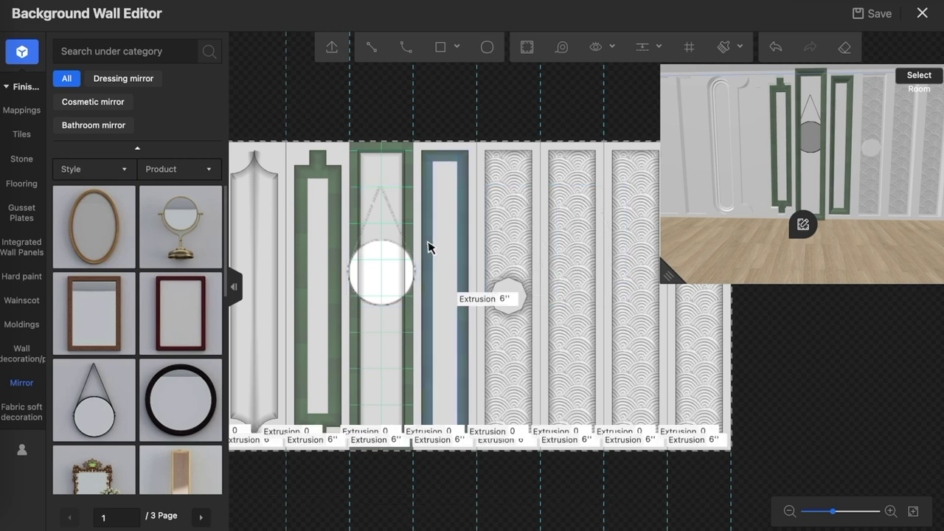
click(392, 261)
click(575, 208)
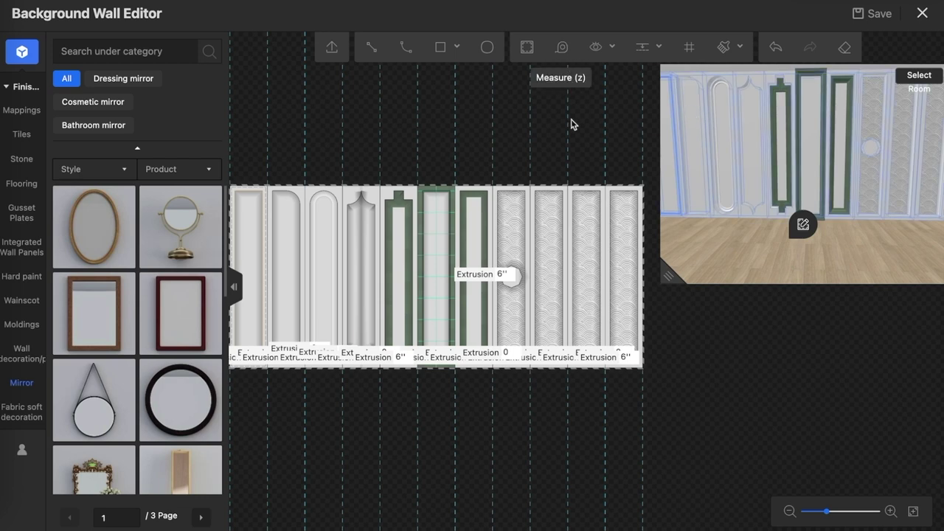
- Activate the Guides tool and bring the wall's top edge into view
scroll(583, 137, down, 1)
scroll(441, 143, up, 2)
click(804, 373)
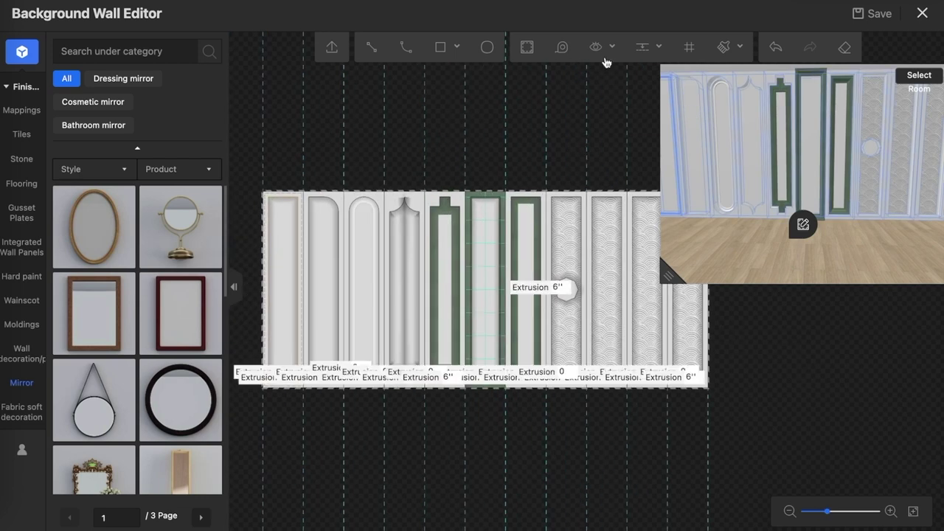
scroll(392, 205, down, 2)
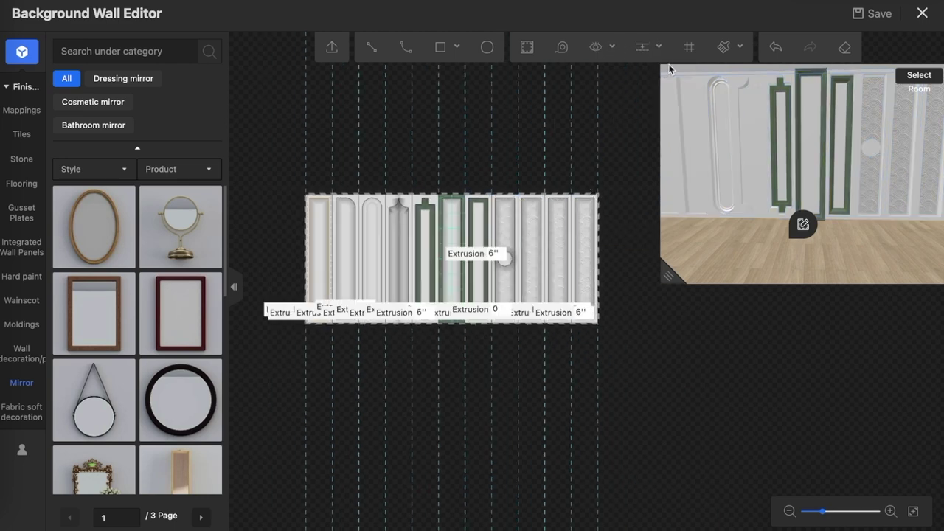
click(646, 80)
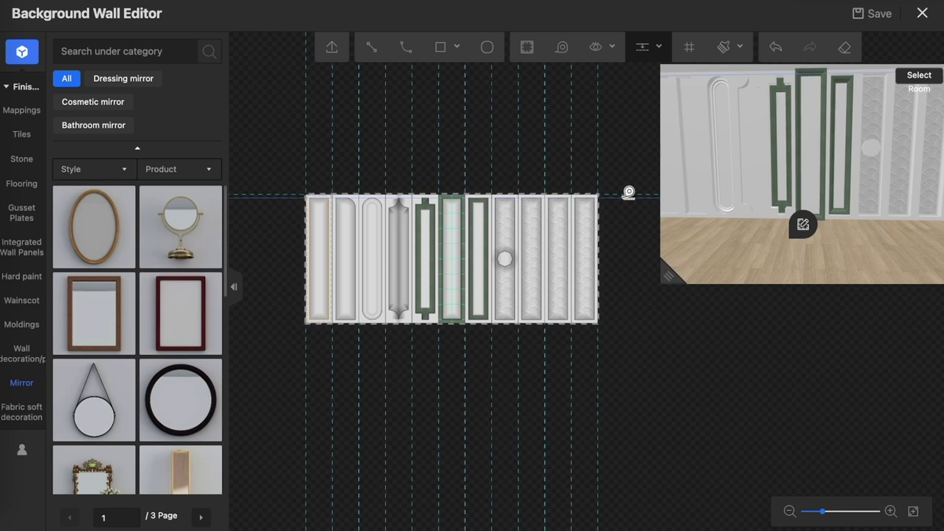
scroll(629, 190, up, 2)
scroll(629, 190, up, 2)
scroll(632, 187, down, 2)
scroll(539, 169, down, 2)
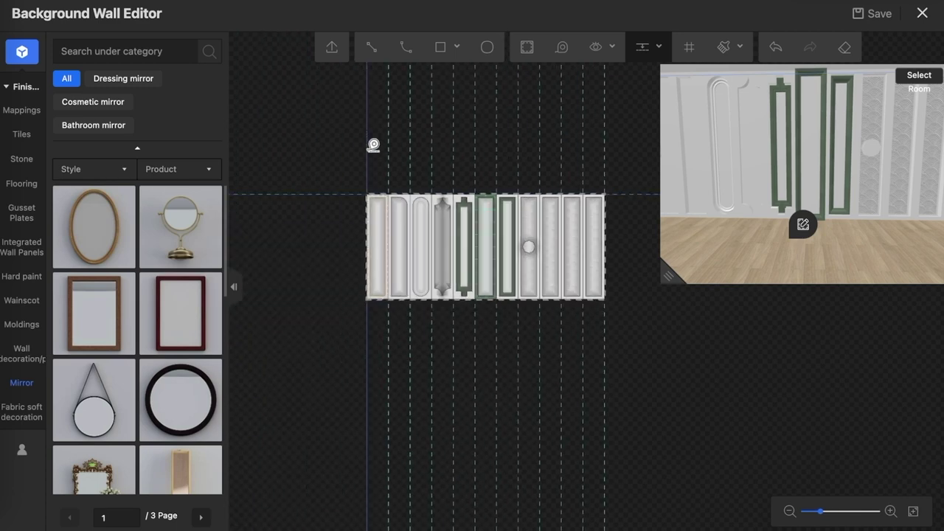
scroll(371, 179, down, 2)
scroll(372, 179, up, 1)
scroll(369, 161, up, 5)
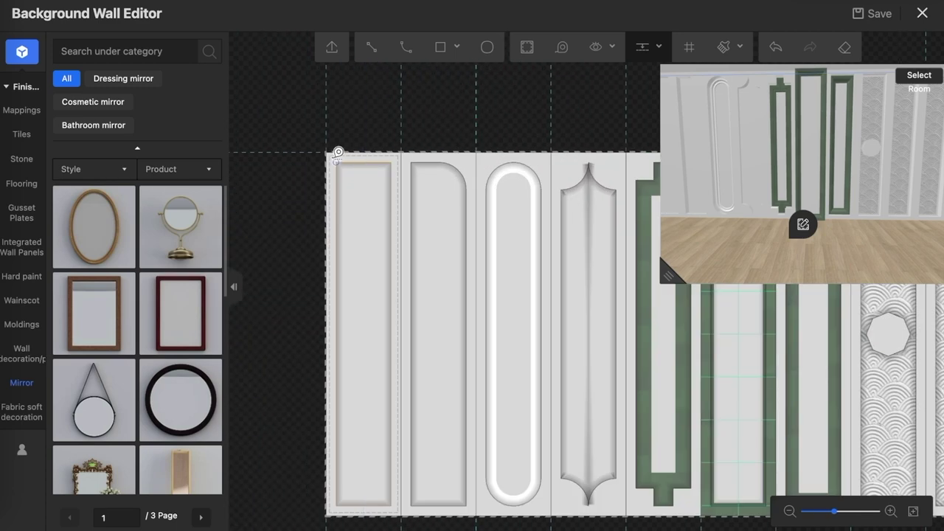
scroll(370, 161, down, 2)
scroll(370, 160, down, 2)
scroll(474, 239, down, 1)
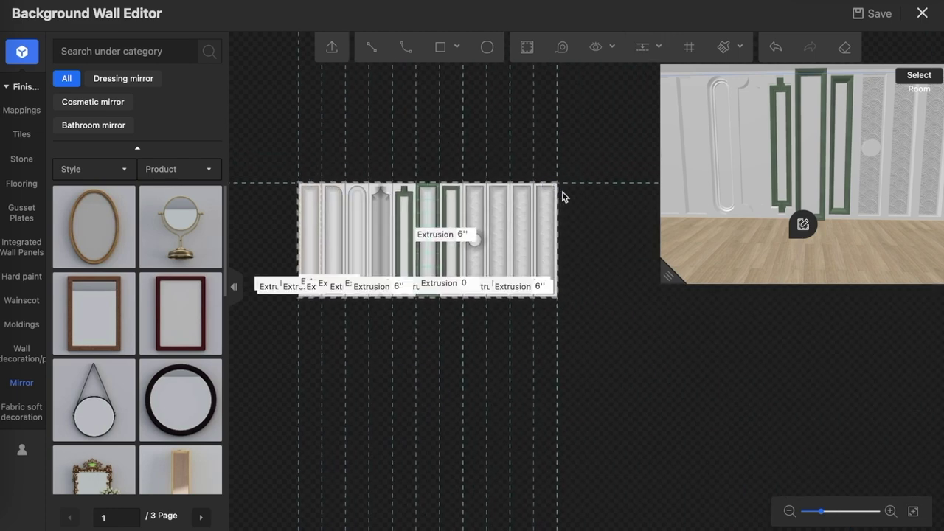
- Array the top guide line by Quantity 6 down the wall
click(583, 188)
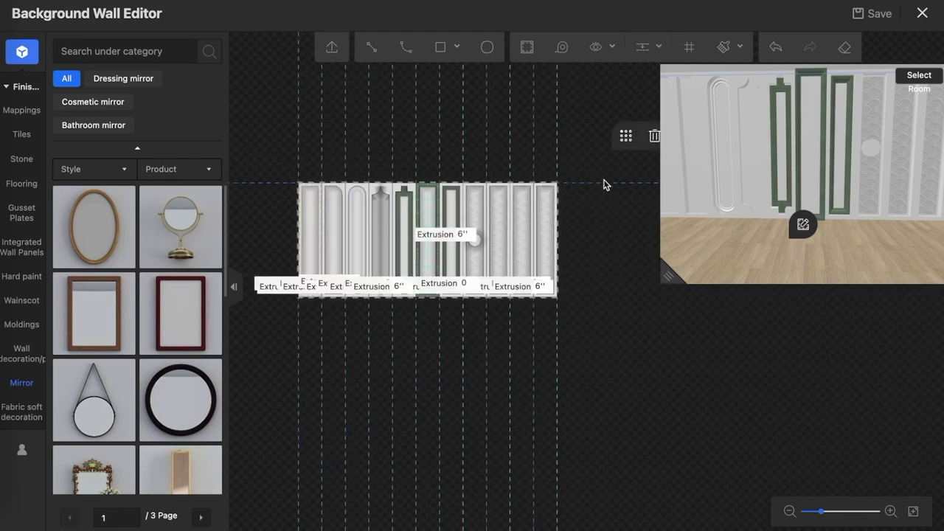
click(626, 138)
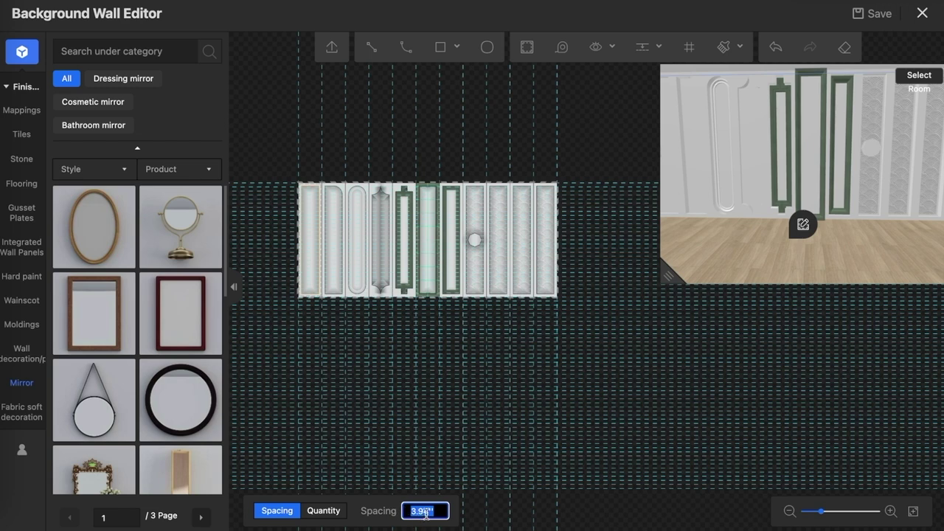
click(344, 512)
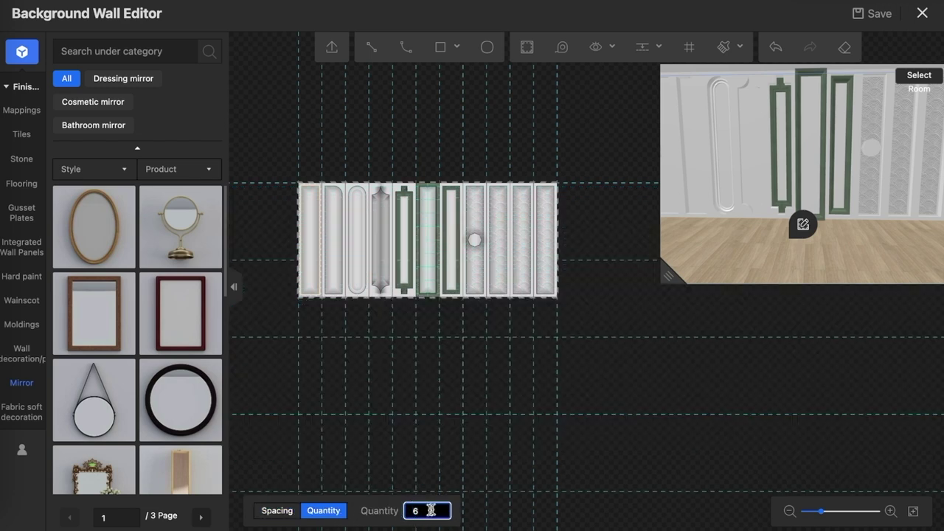
click(558, 298)
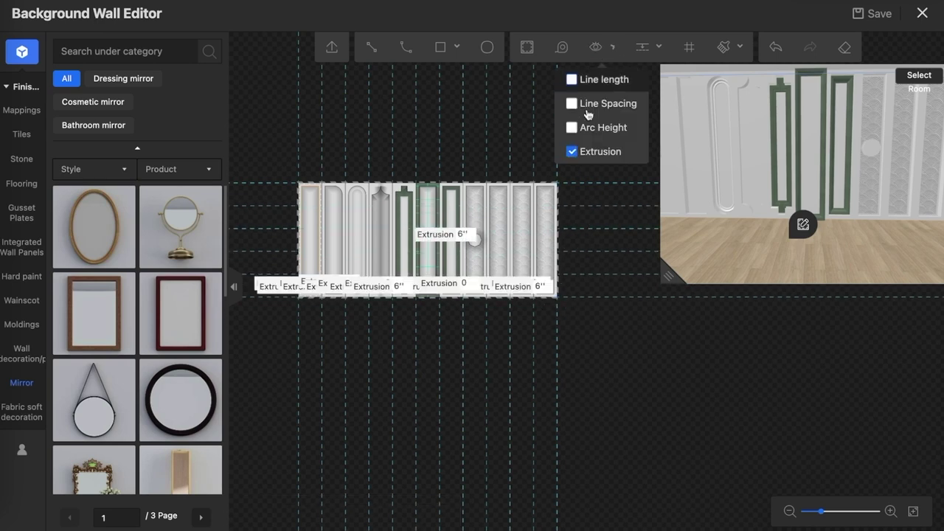
- Hide the Extrusion labels on the wall panels
click(570, 152)
scroll(573, 185, up, 2)
scroll(565, 206, up, 2)
scroll(562, 211, up, 2)
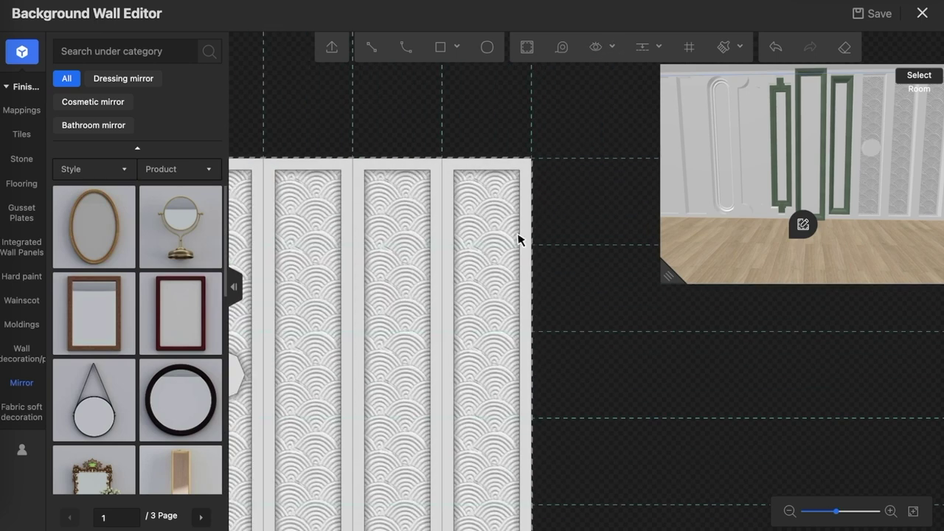
scroll(562, 205, down, 2)
scroll(546, 229, up, 3)
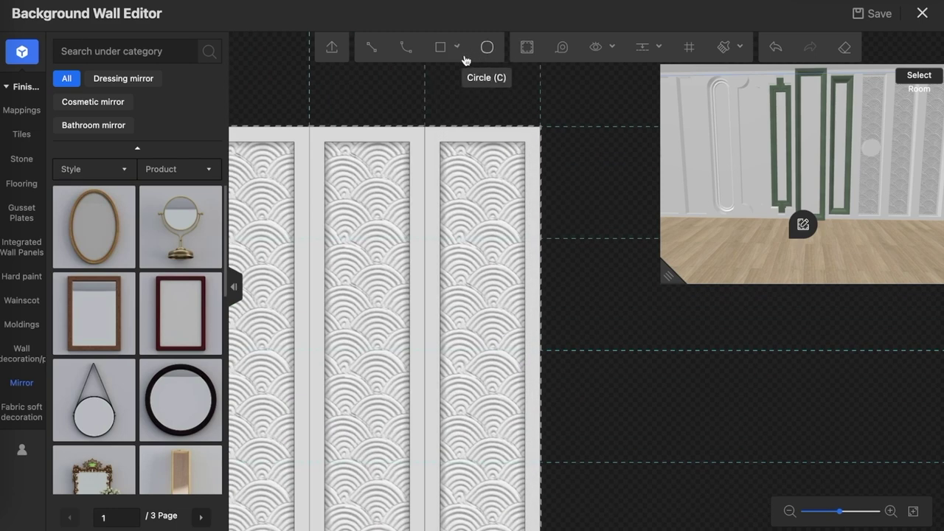
- Draw a square inset rectangle at the top of the last wave panel with a 3'' first dimension
mouse_move(441, 47)
click(445, 79)
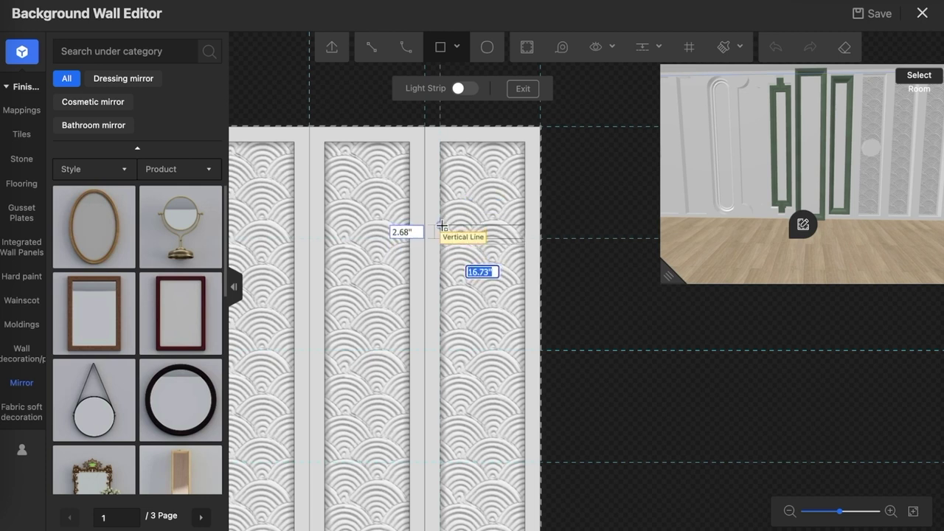
text(3)
key(Tab)
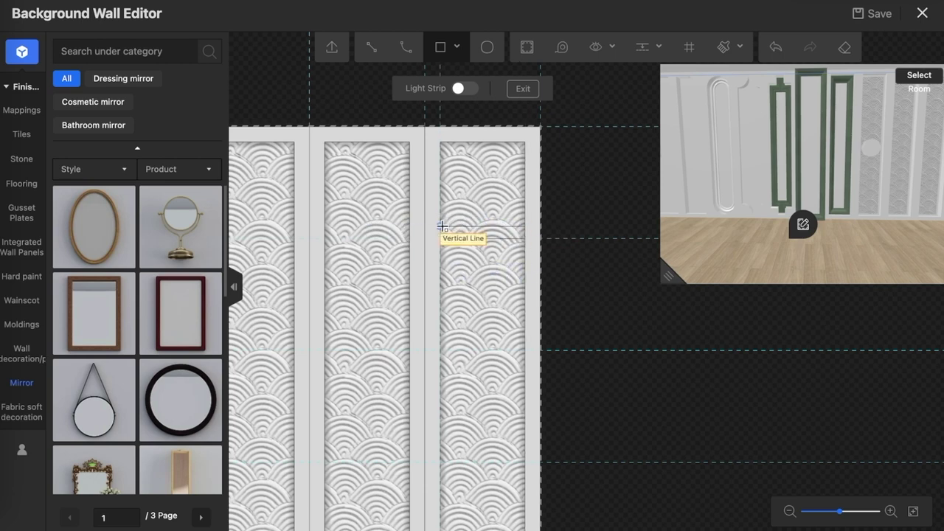
click(527, 226)
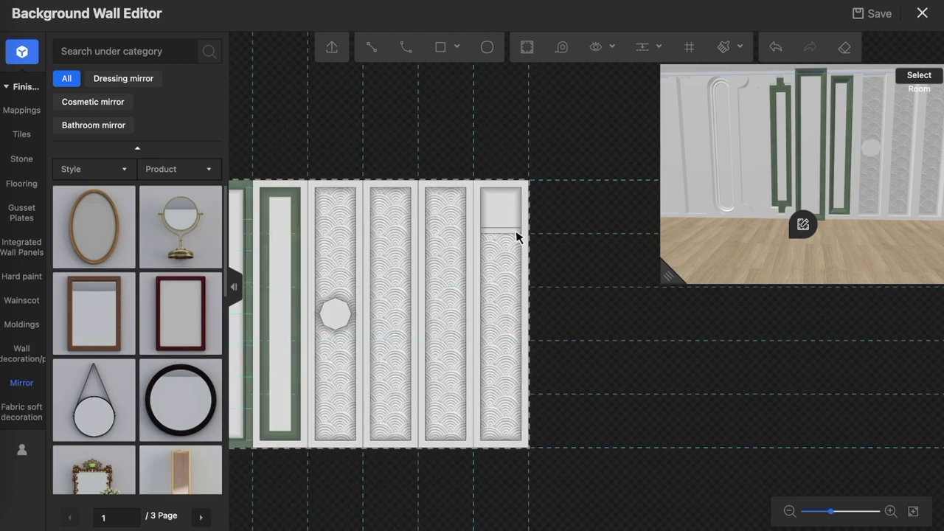
- Select the thin band below the square inset and set its extrusion to 6''
scroll(516, 236, up, 5)
click(516, 235)
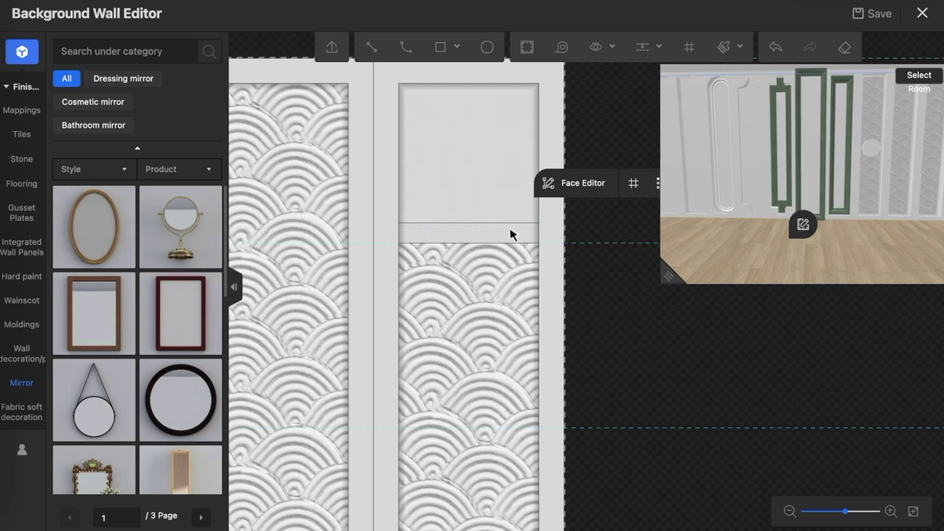
scroll(510, 234, down, 2)
scroll(481, 236, down, 1)
scroll(393, 237, down, 1)
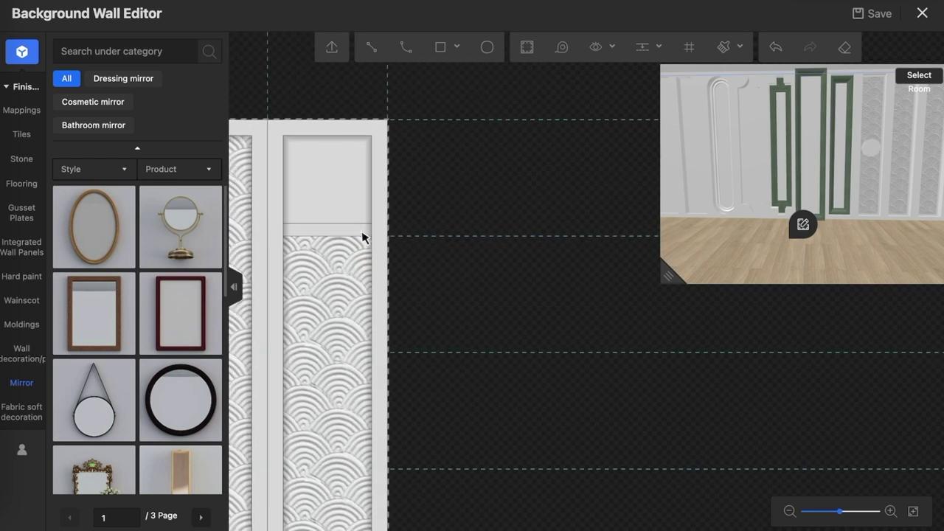
click(363, 237)
mouse_move(596, 47)
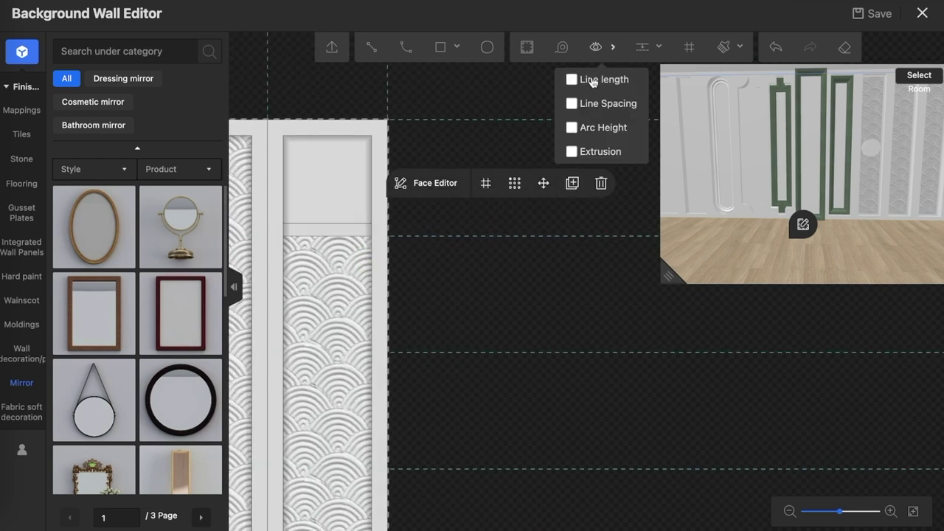
click(572, 151)
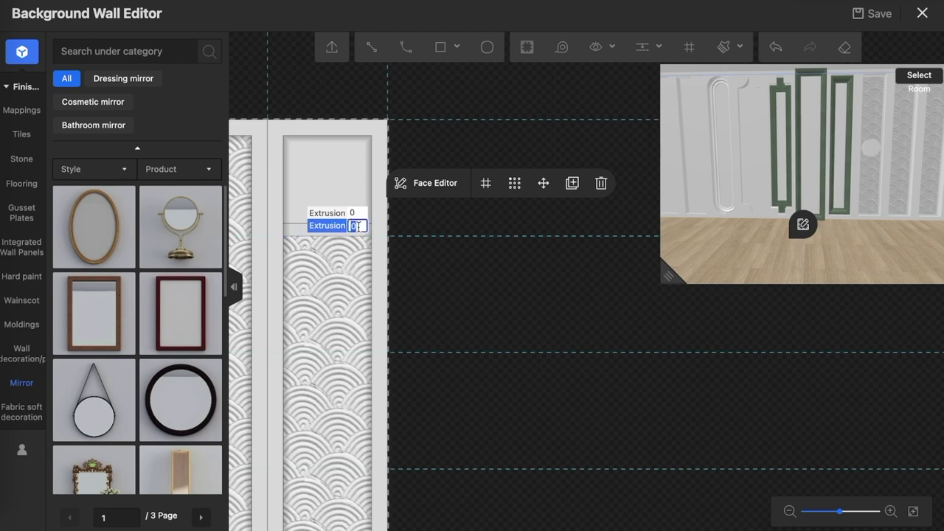
click(417, 274)
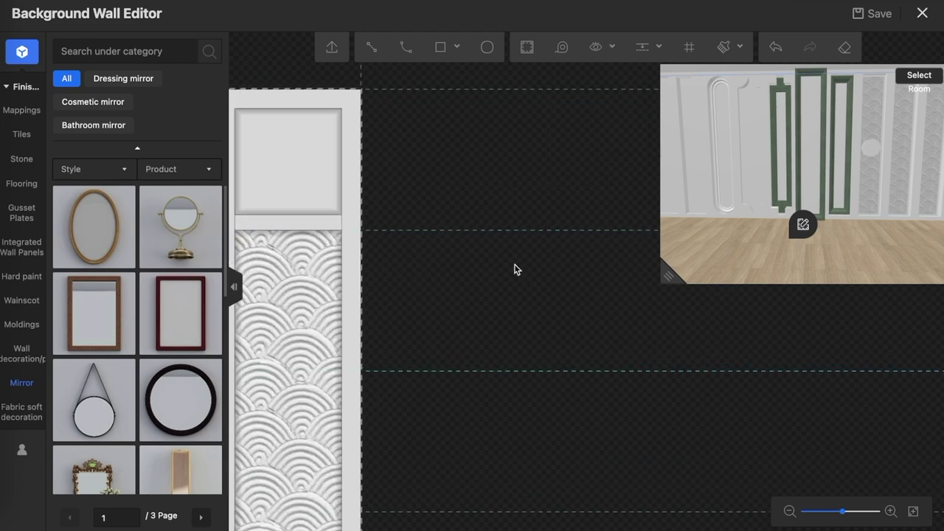
- Confirm the band's 6'' extrusion and start arraying it
scroll(390, 238, down, 1)
scroll(386, 243, up, 1)
scroll(382, 243, up, 1)
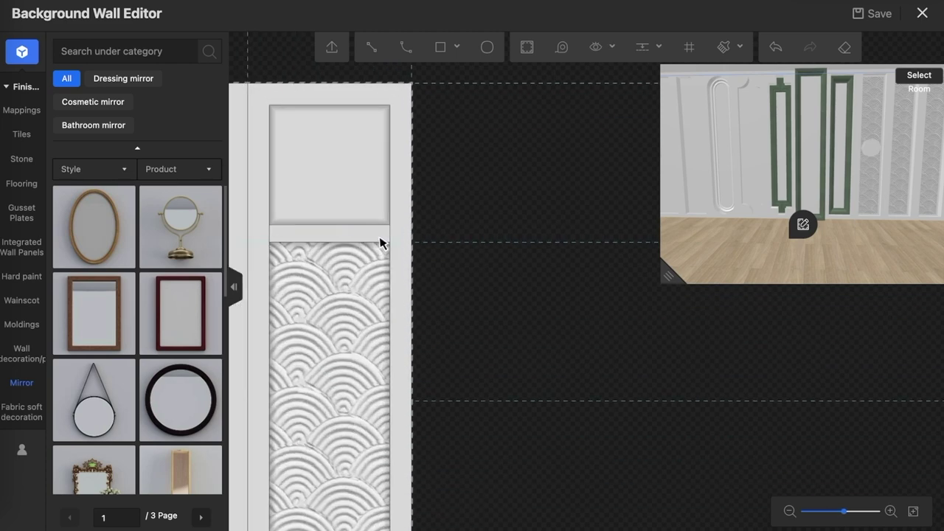
click(376, 232)
click(301, 240)
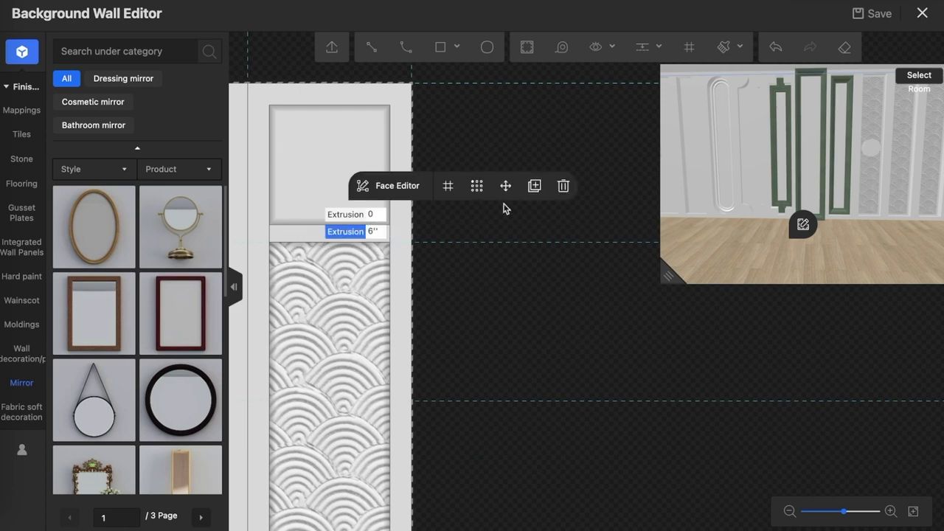
click(477, 185)
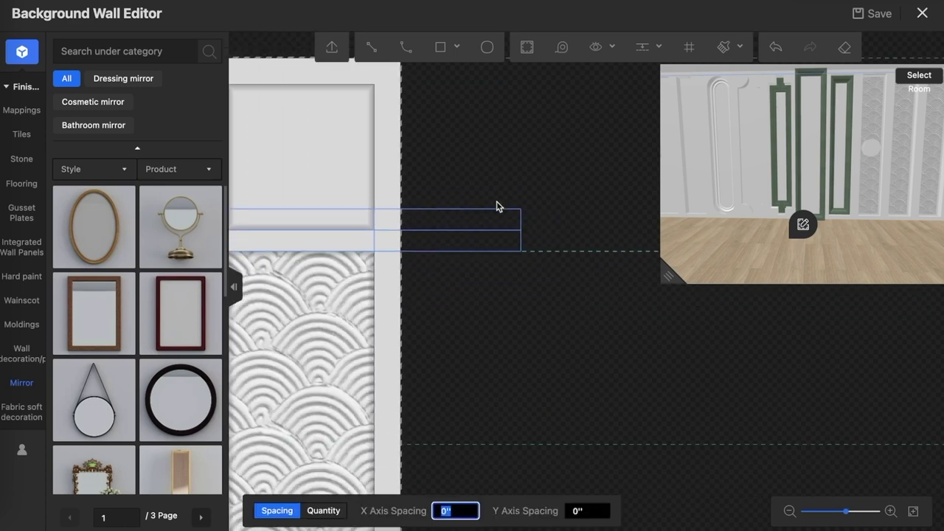
- Switch the band array to Quantity and enter the 12-column by 5-row counts
click(432, 472)
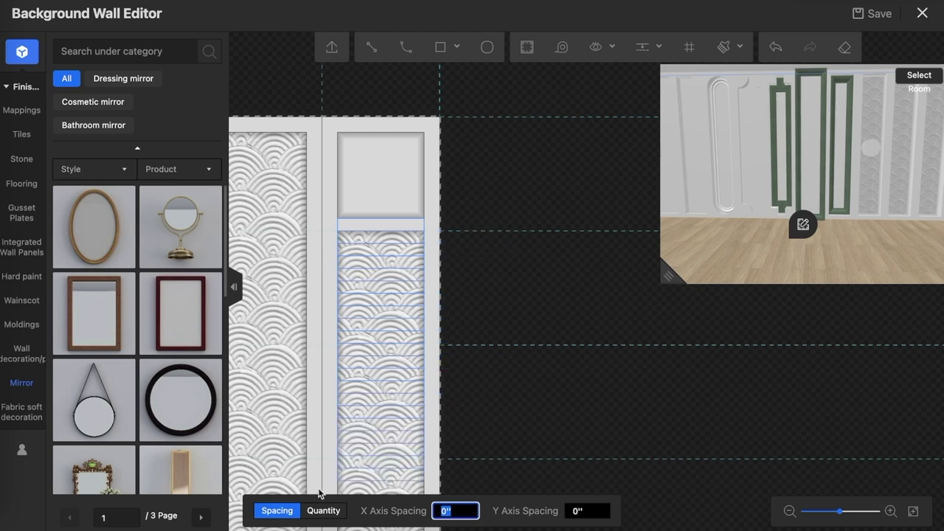
click(325, 510)
click(511, 511)
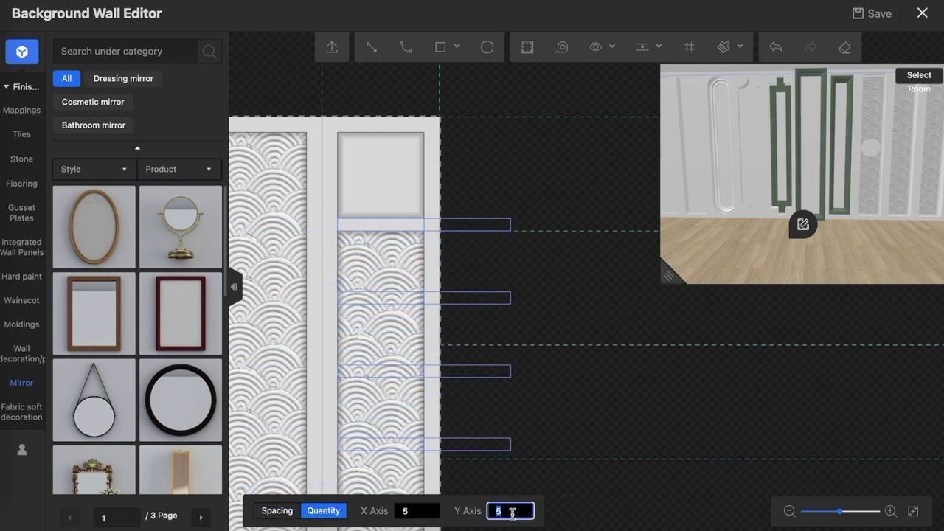
text(6)
scroll(541, 327, down, 2)
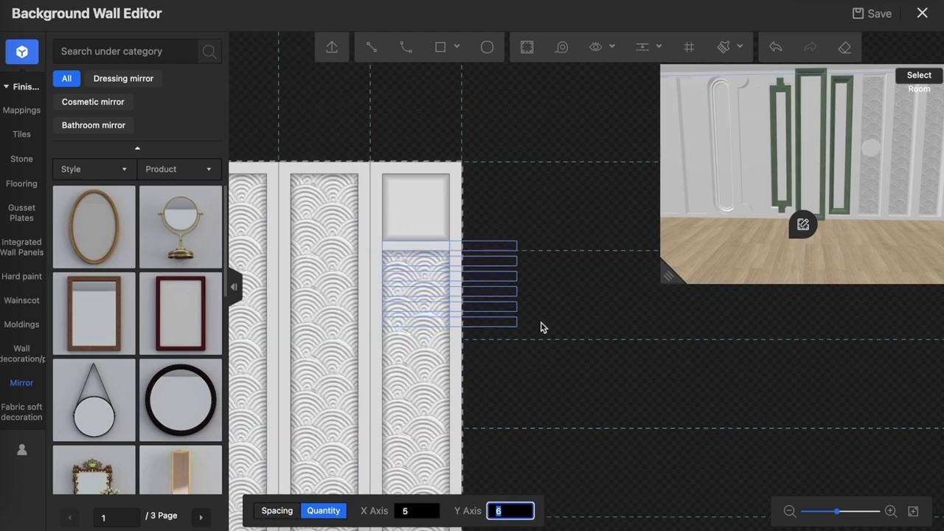
scroll(540, 328, down, 2)
scroll(544, 342, down, 1)
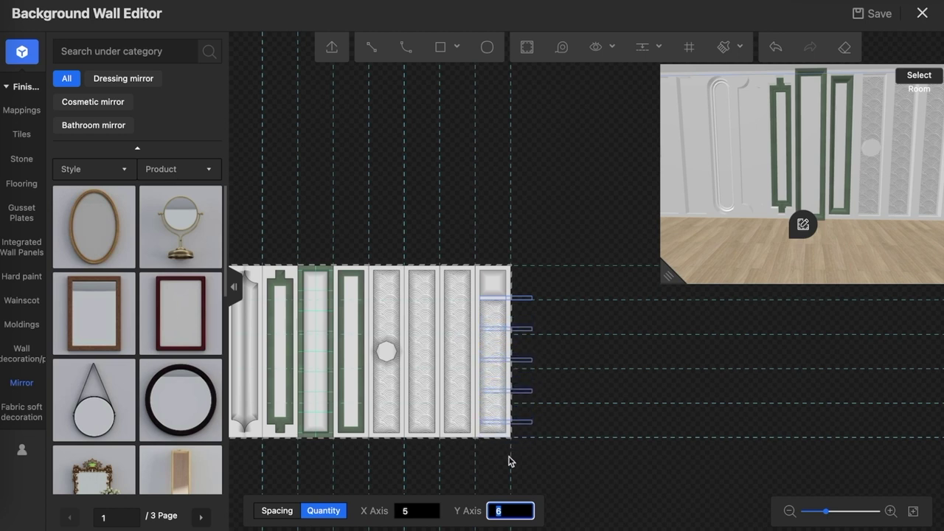
text(5)
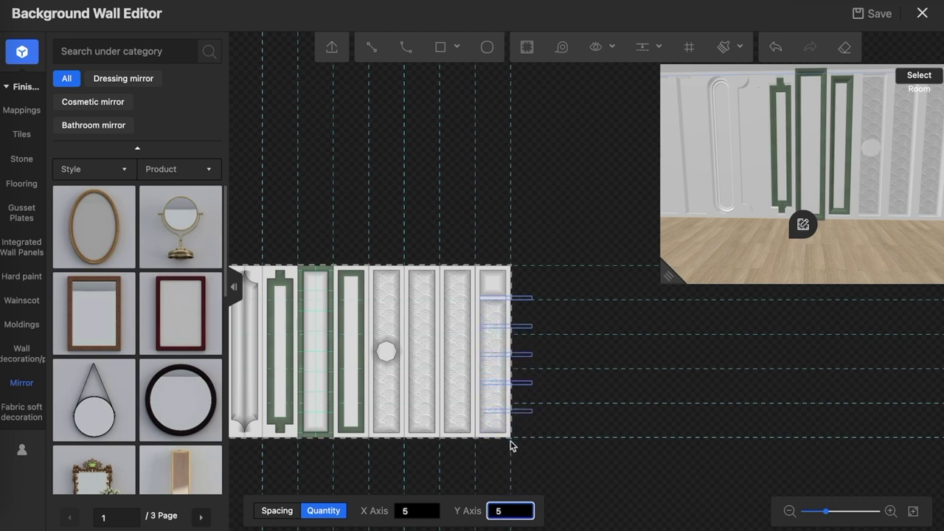
key(shift+Tab)
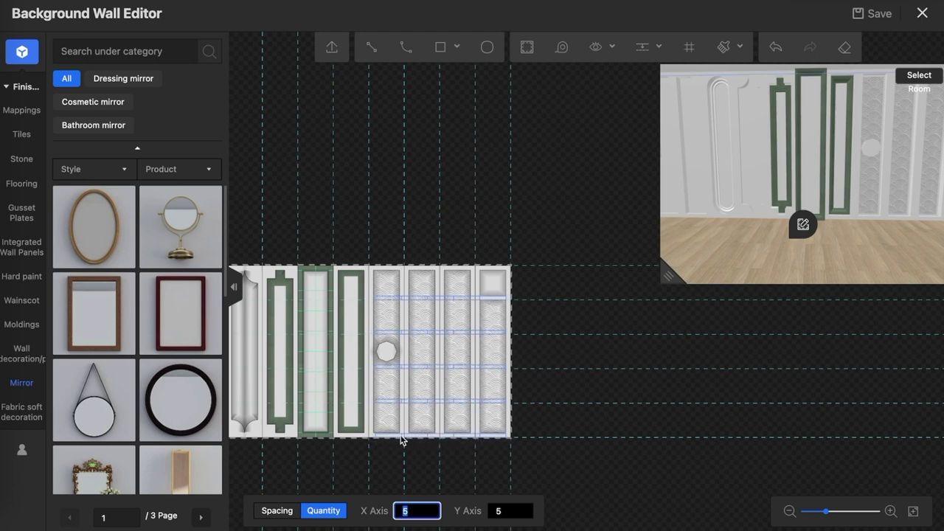
- Position the band array across the wall panels, aligned to the left edge, and confirm it
click(620, 405)
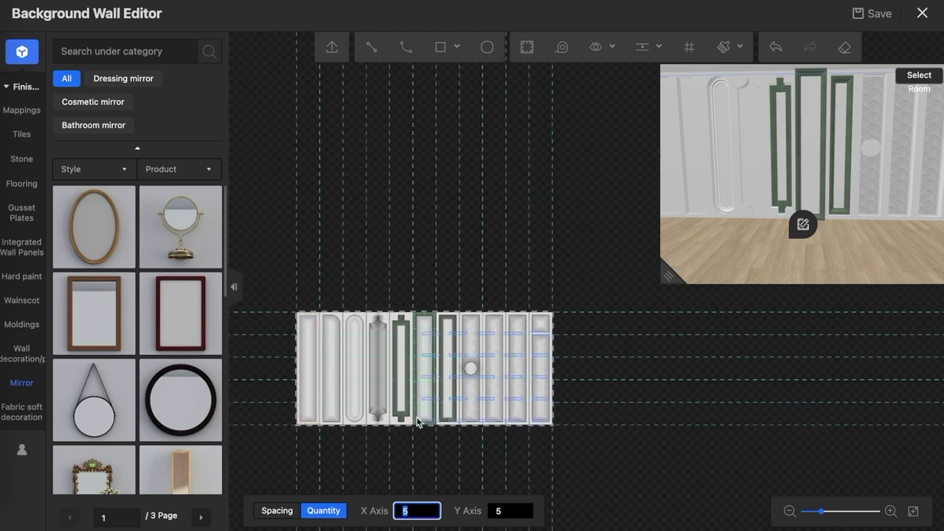
scroll(327, 421, up, 2)
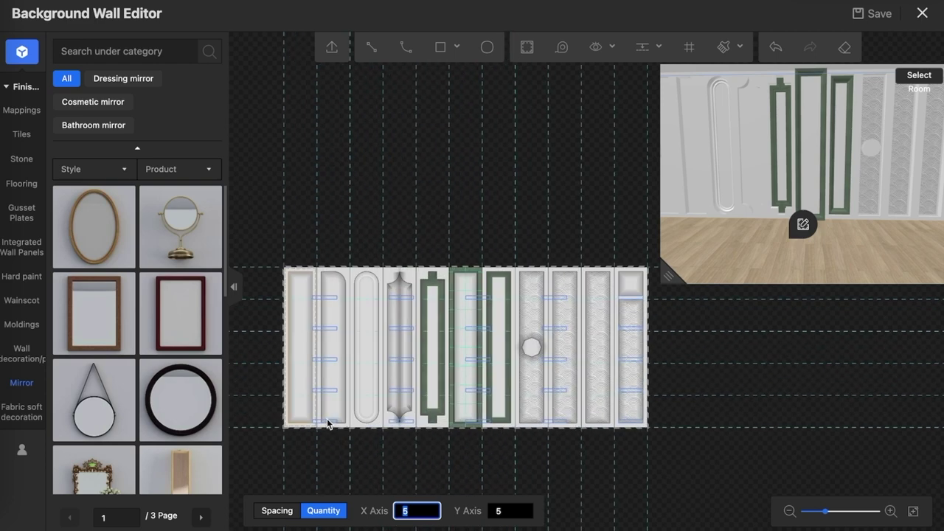
scroll(327, 418, up, 1)
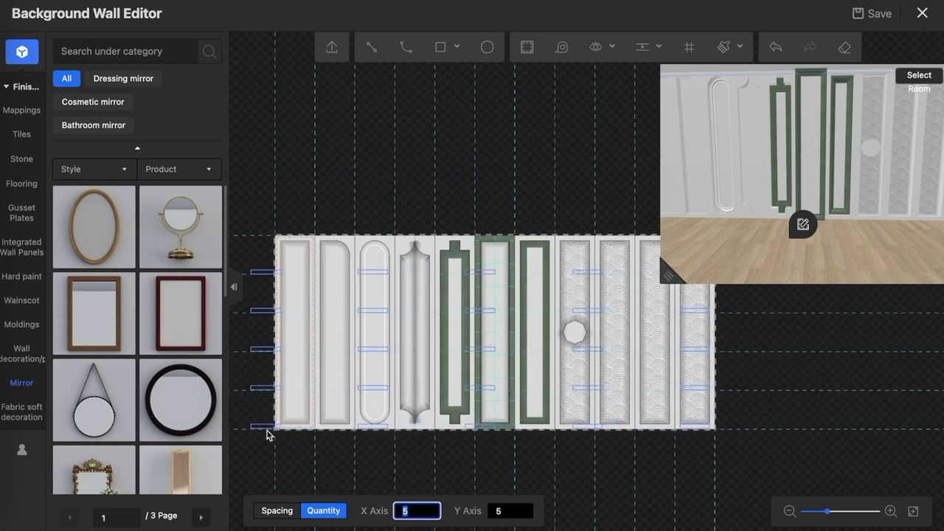
drag(267, 434, 276, 435)
scroll(278, 434, down, 2)
text(12)
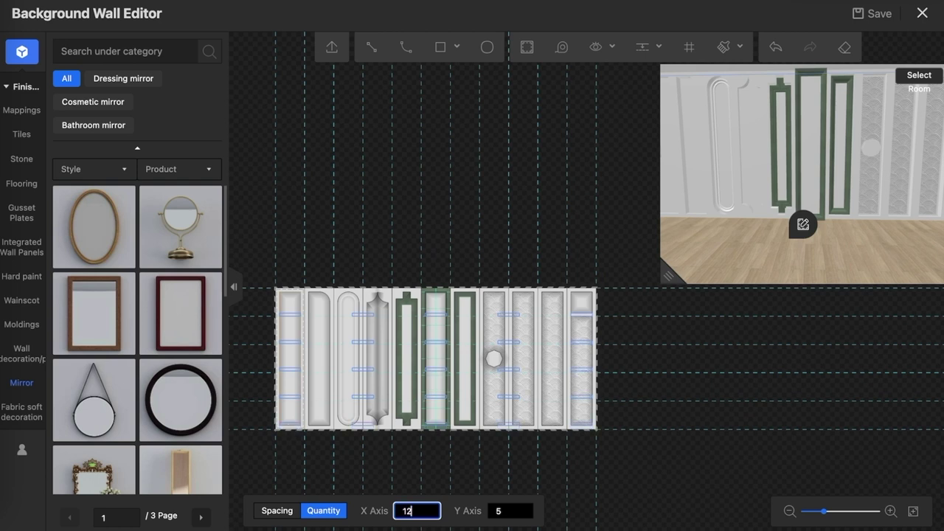
key(Tab)
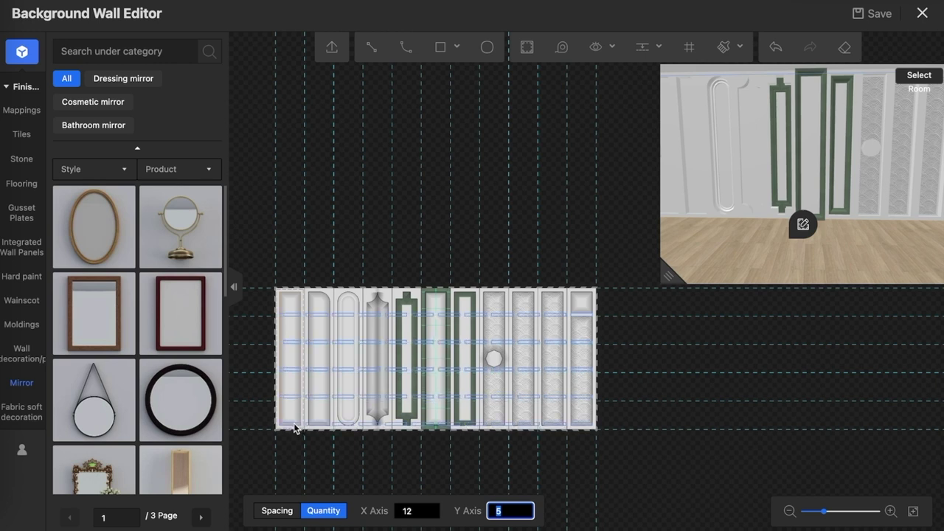
drag(294, 428, 295, 321)
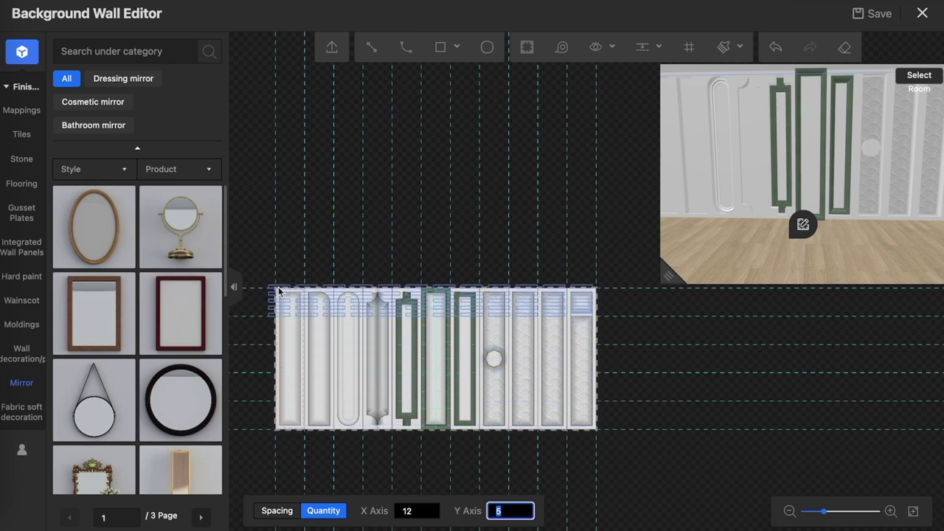
drag(281, 359, 293, 437)
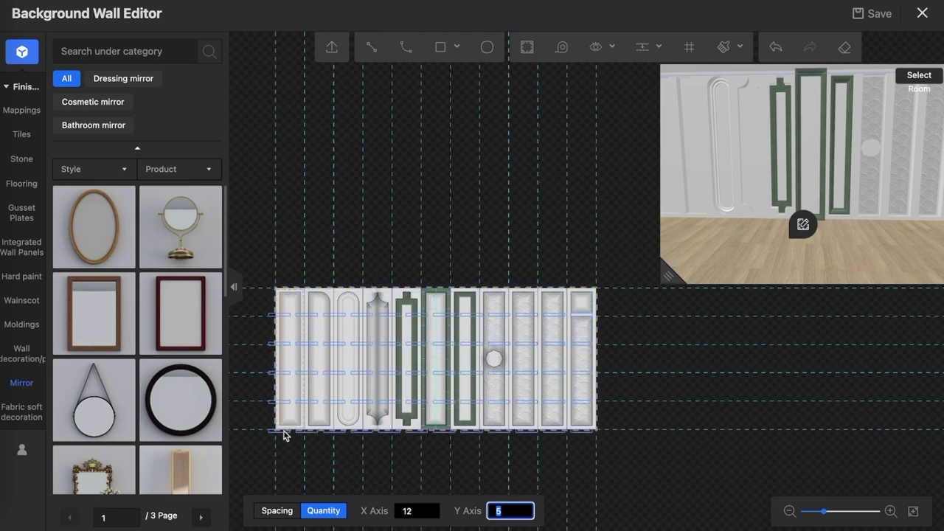
key(Return)
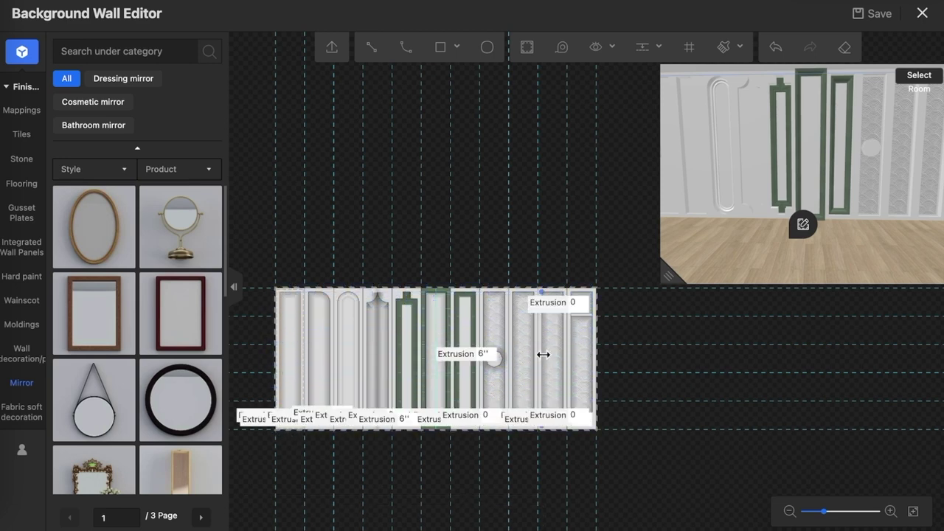
- Hide the extrusion dimension labels and select the band on the last panel
click(583, 149)
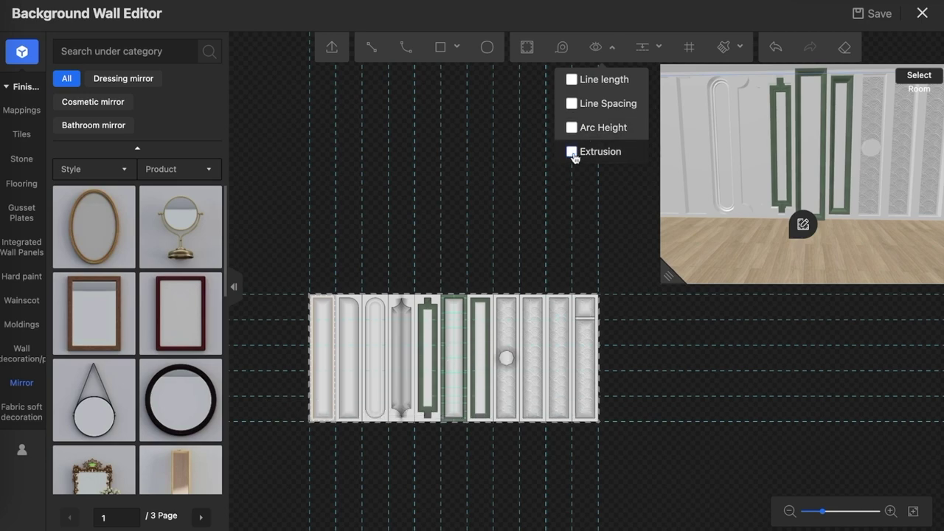
scroll(587, 303, up, 2)
scroll(598, 340, up, 2)
scroll(563, 360, up, 1)
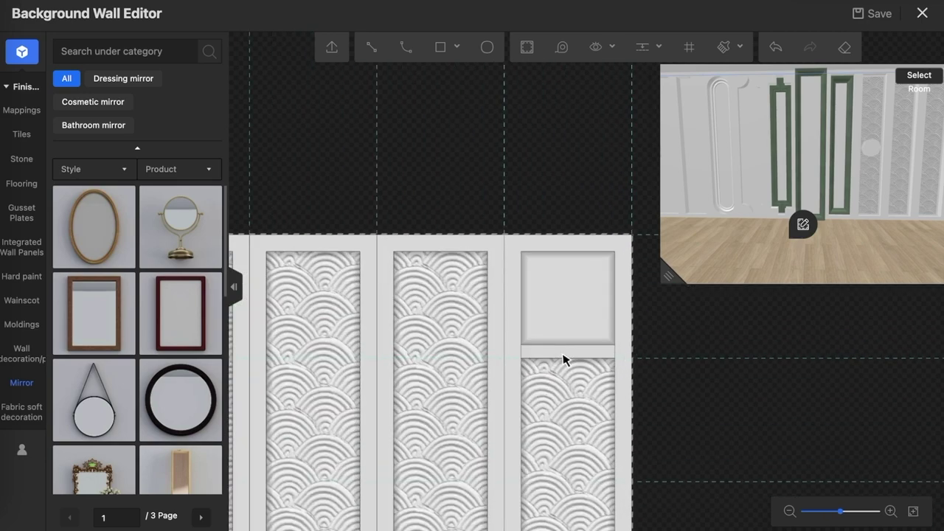
scroll(565, 359, up, 1)
click(560, 312)
scroll(536, 191, up, 1)
scroll(534, 203, down, 2)
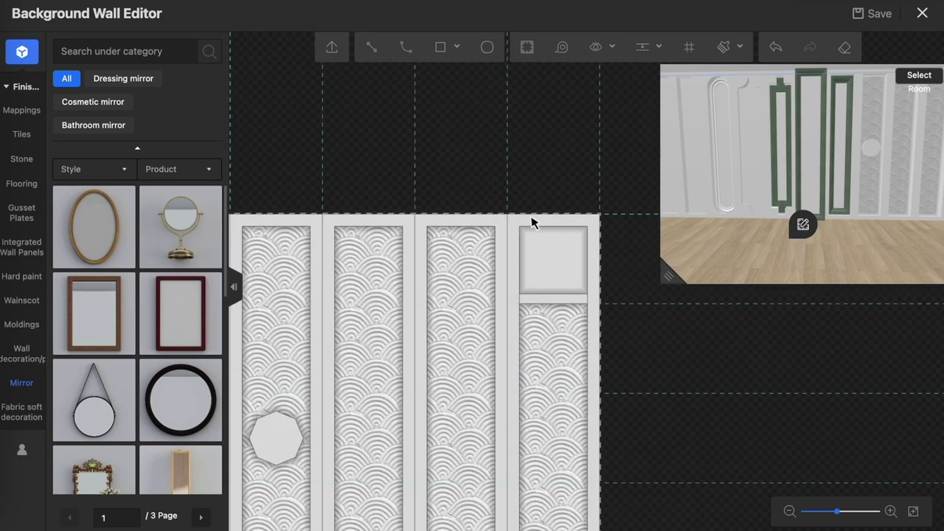
scroll(531, 219, down, 1)
- Start a new Quantity array of the band with 12 rows and 12 columns
click(690, 304)
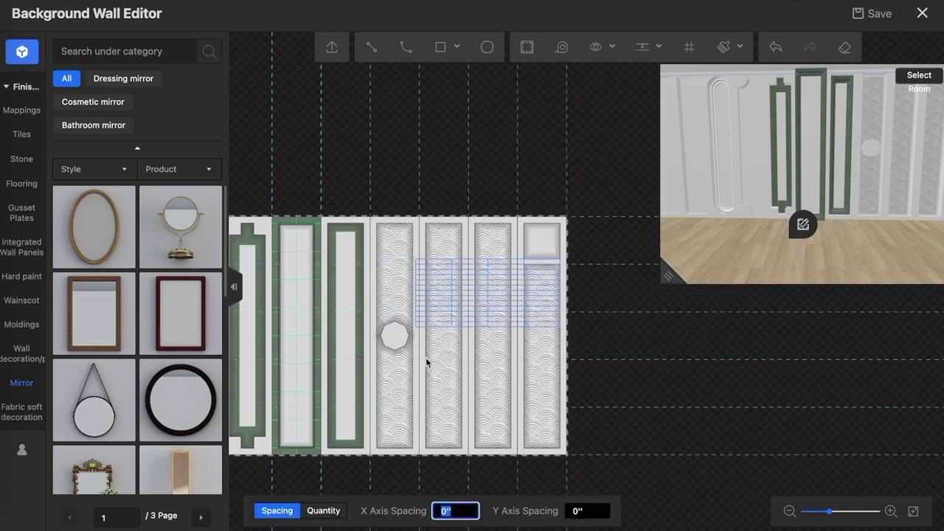
click(325, 510)
click(510, 515)
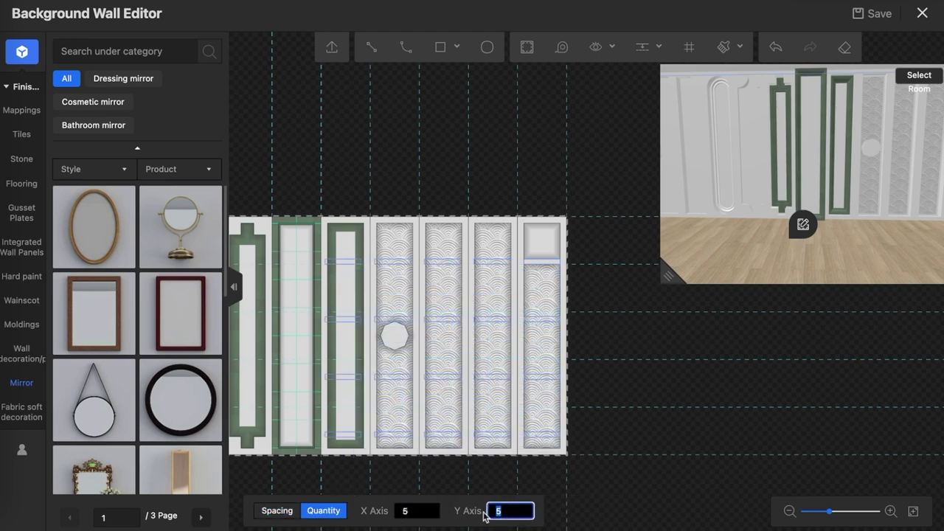
text(12)
click(433, 510)
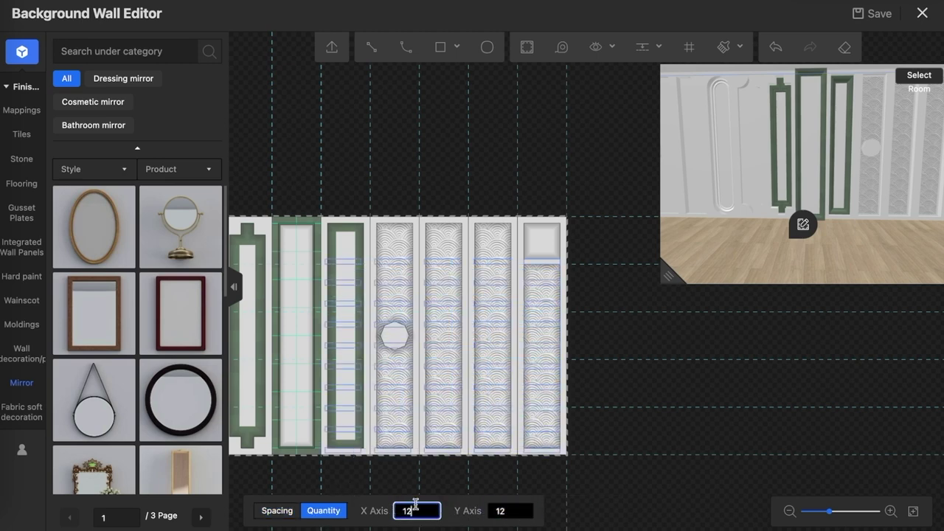
click(492, 513)
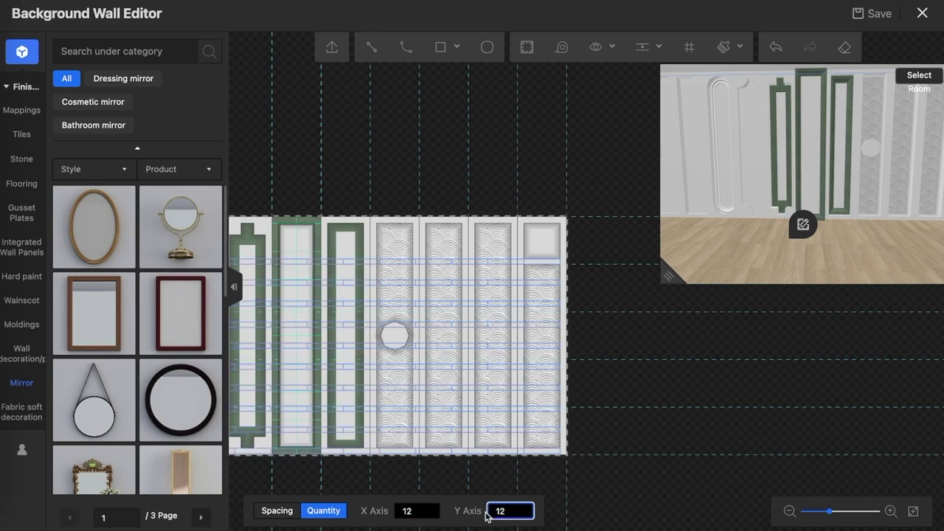
scroll(552, 459, up, 2)
scroll(553, 457, down, 2)
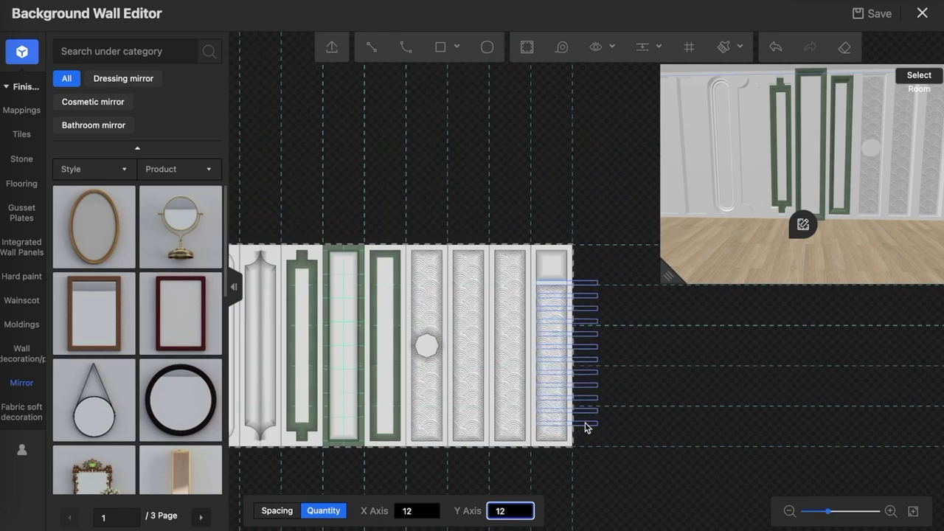
scroll(601, 428, up, 1)
scroll(613, 428, down, 3)
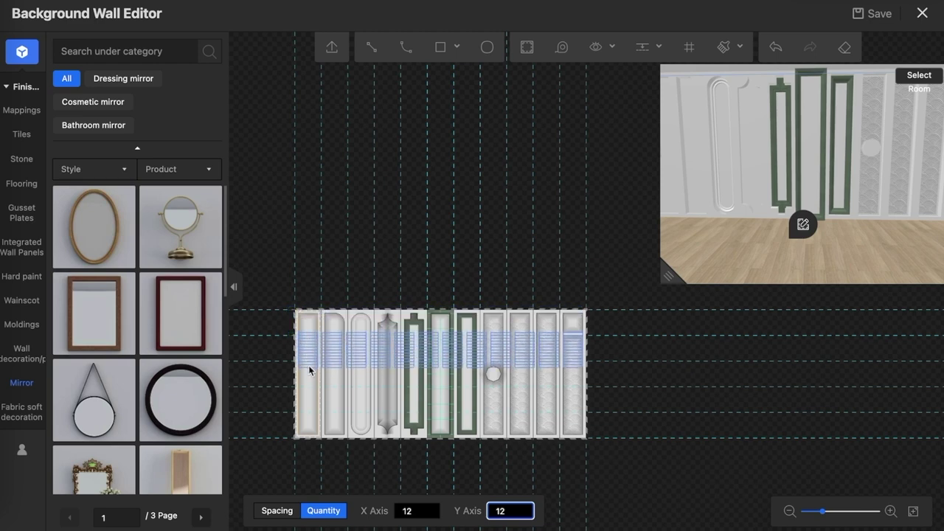
scroll(308, 403, up, 1)
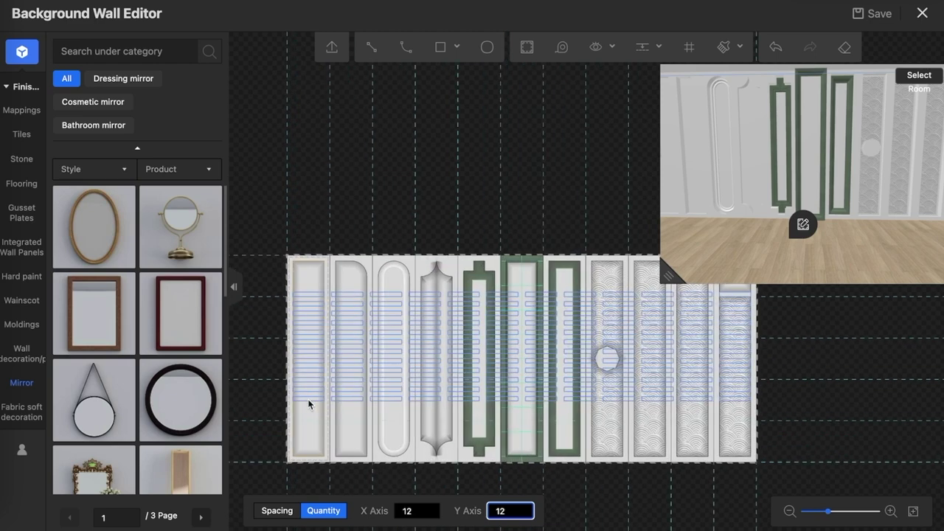
scroll(308, 403, up, 1)
scroll(309, 399, down, 1)
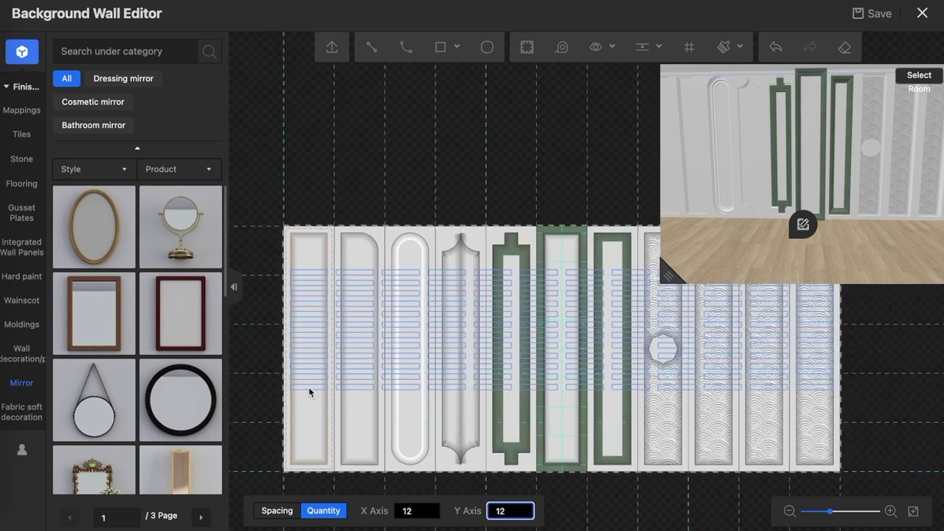
scroll(308, 392, down, 1)
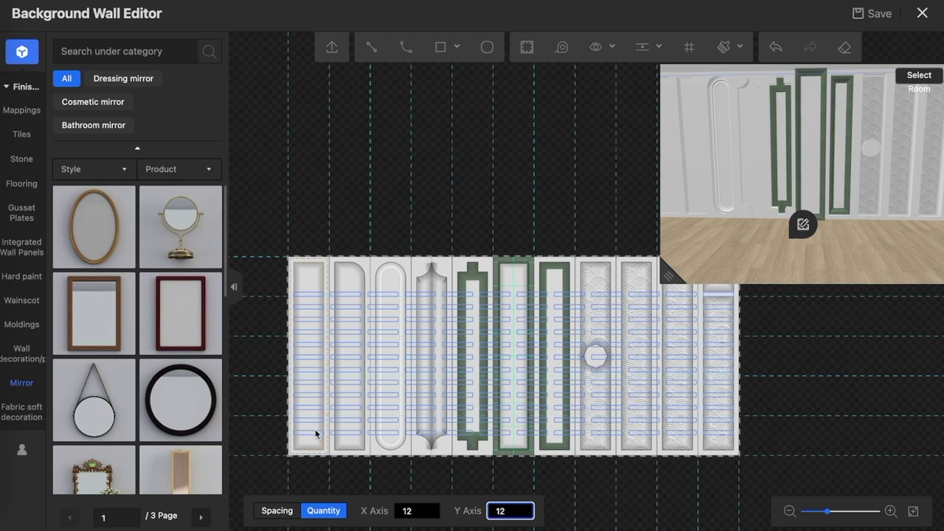
- Change the grid to 11 columns by 5 rows and commit the division
click(398, 511)
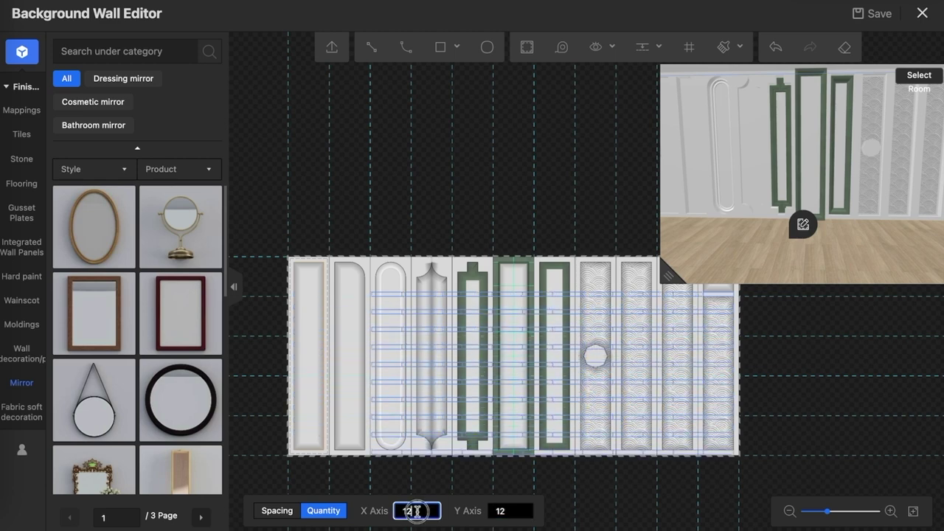
text(1)
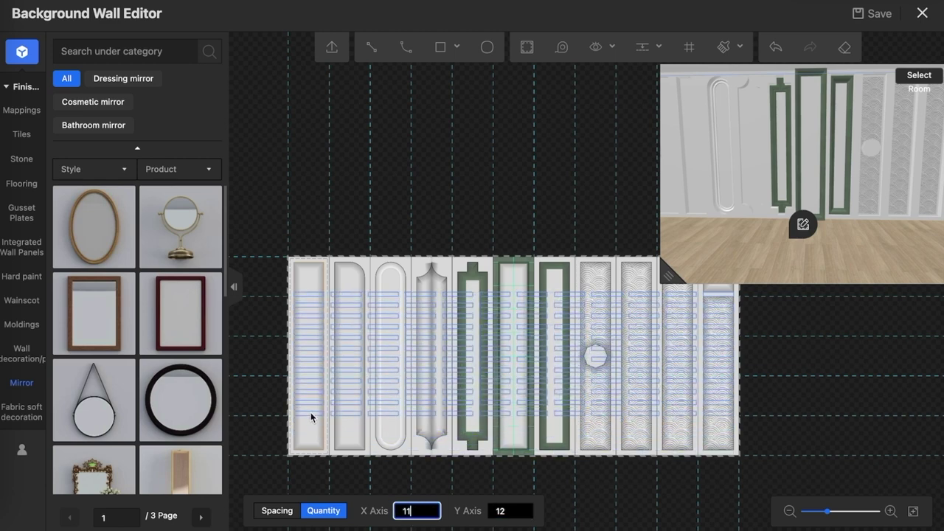
key(Tab)
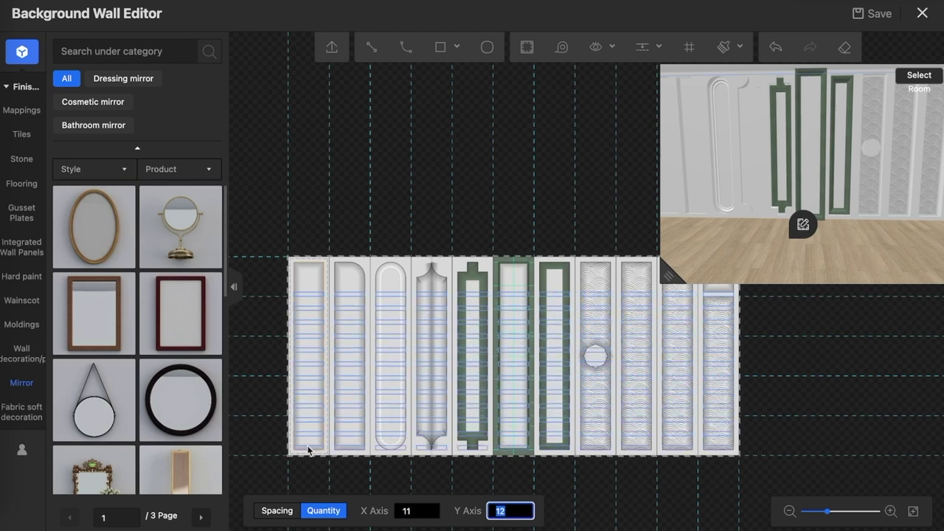
text(5)
key(shift+Tab)
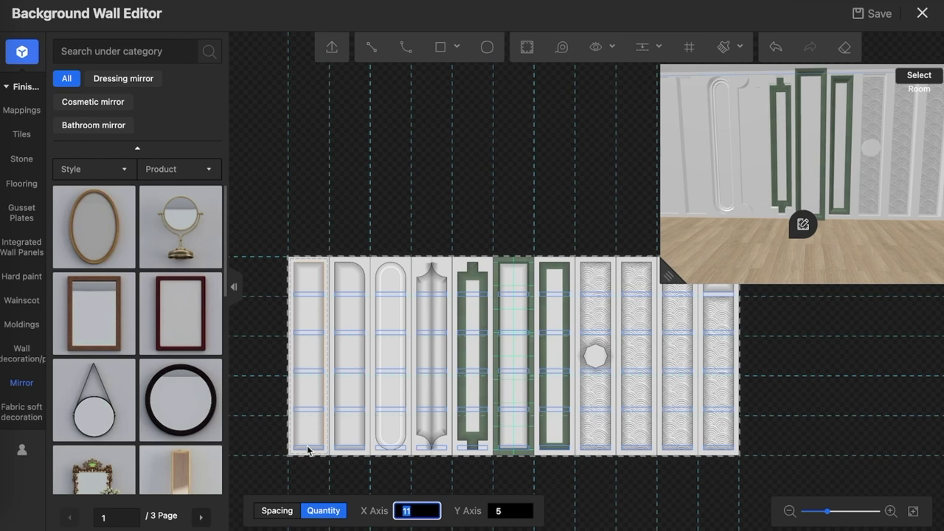
key(Return)
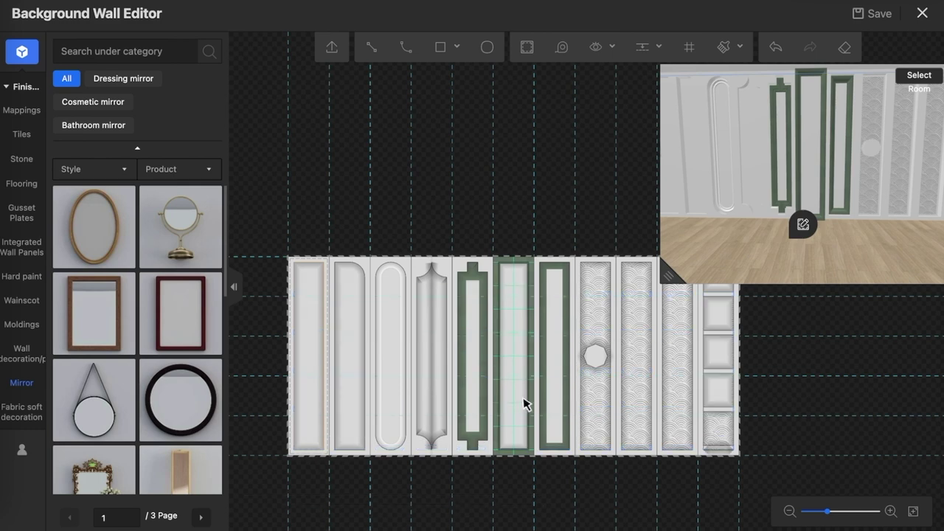
- Inspect the inset sections and divider, then select the rightmost panel's bottom section for Area Settings
scroll(365, 321, up, 2)
scroll(305, 331, down, 4)
scroll(305, 331, down, 1)
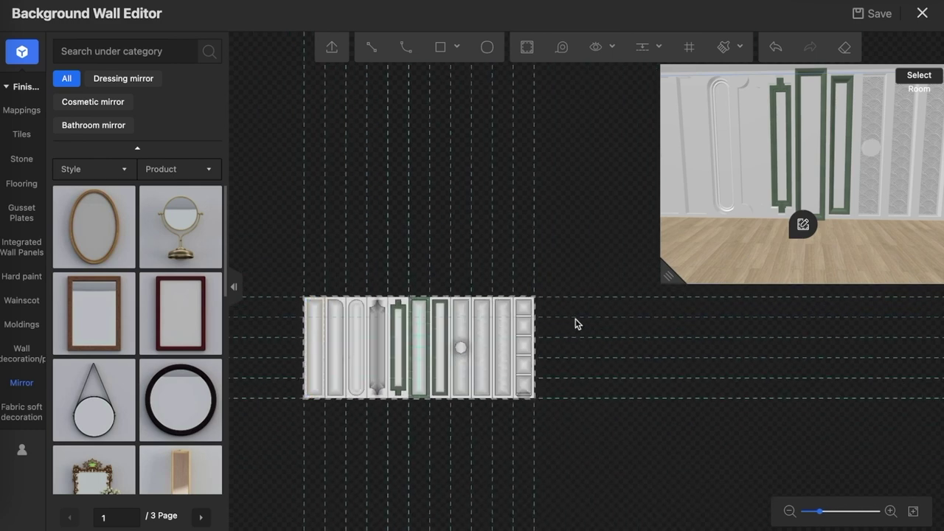
scroll(573, 331, up, 3)
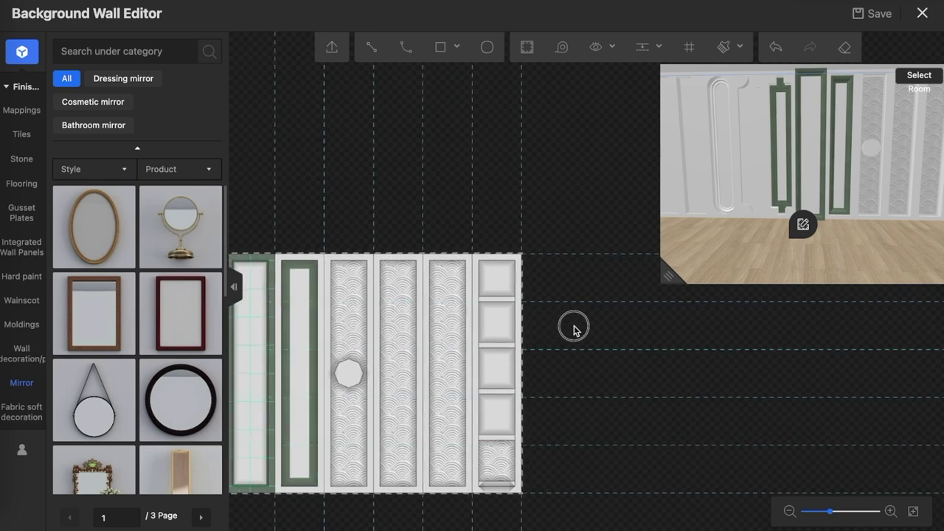
click(464, 303)
click(489, 314)
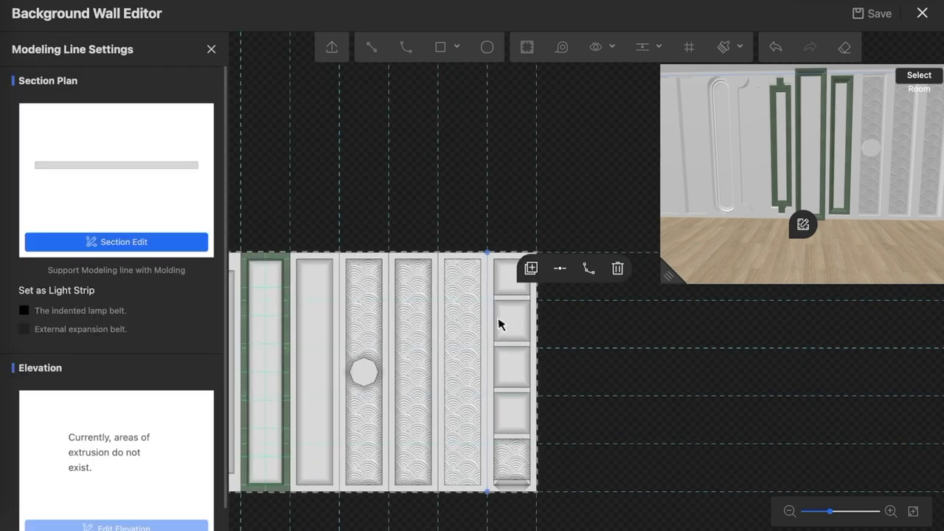
click(577, 327)
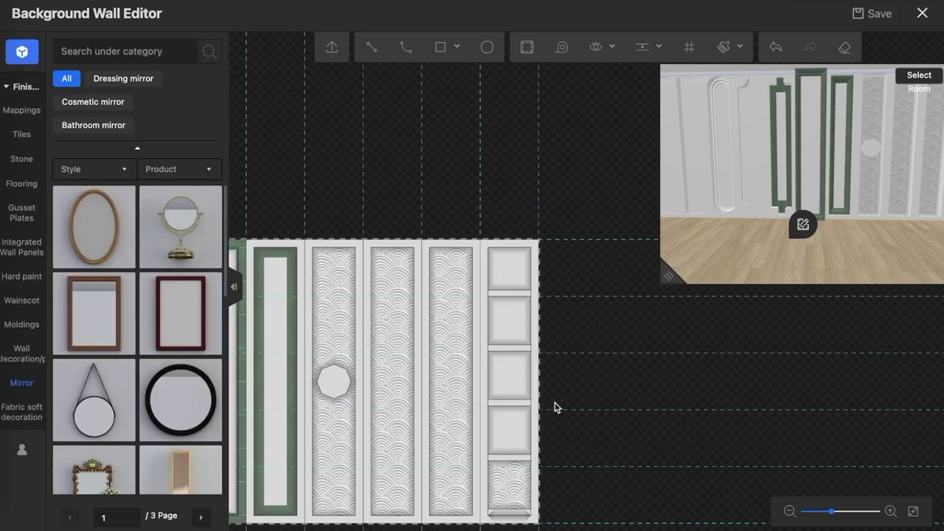
scroll(556, 406, down, 2)
scroll(550, 398, up, 1)
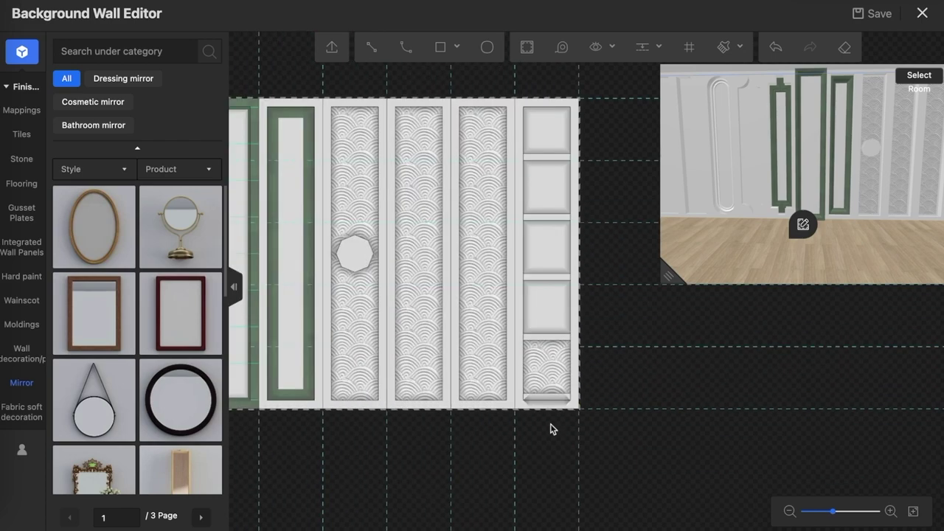
scroll(552, 427, up, 2)
click(543, 396)
- Select the divider strip below the top square of the rightmost panel
scroll(640, 391, down, 2)
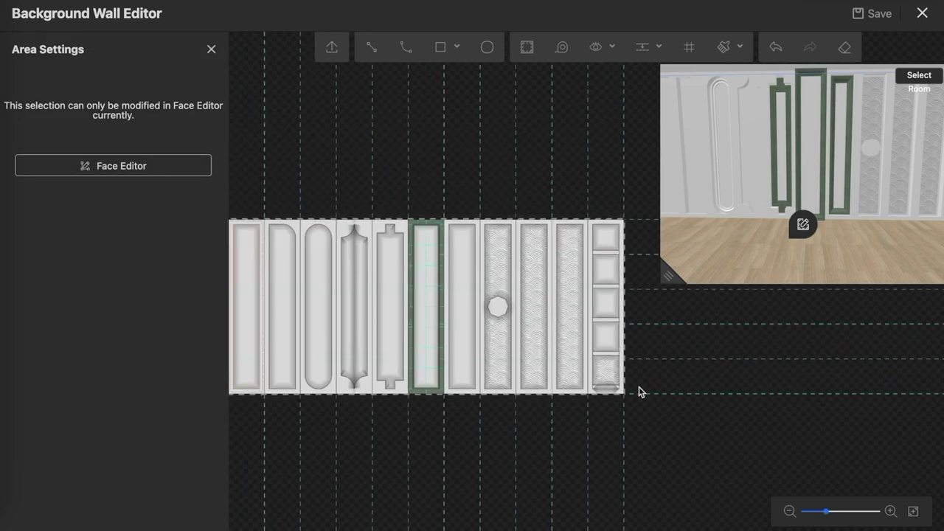
click(639, 390)
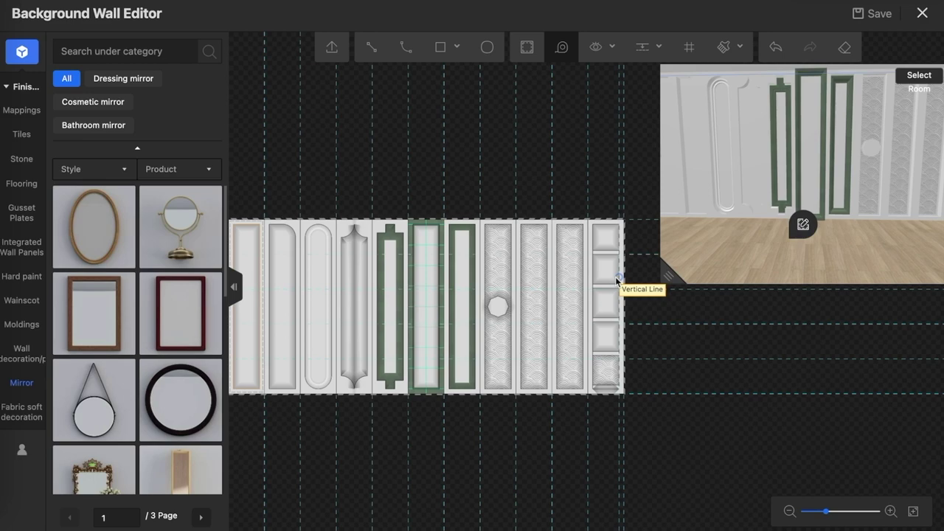
scroll(614, 274, down, 1)
scroll(612, 264, up, 3)
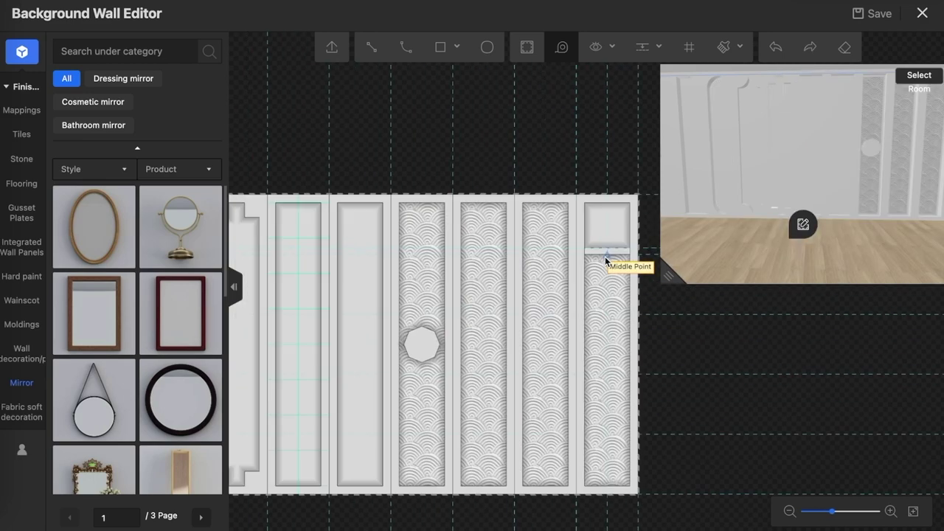
scroll(601, 260, up, 2)
scroll(598, 255, up, 2)
click(598, 244)
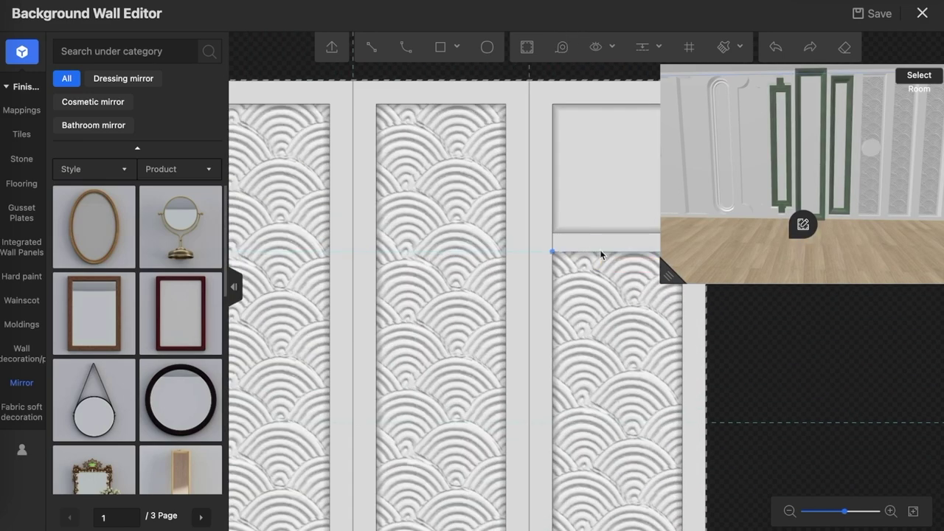
scroll(593, 249, down, 2)
scroll(594, 249, down, 2)
scroll(605, 244, down, 1)
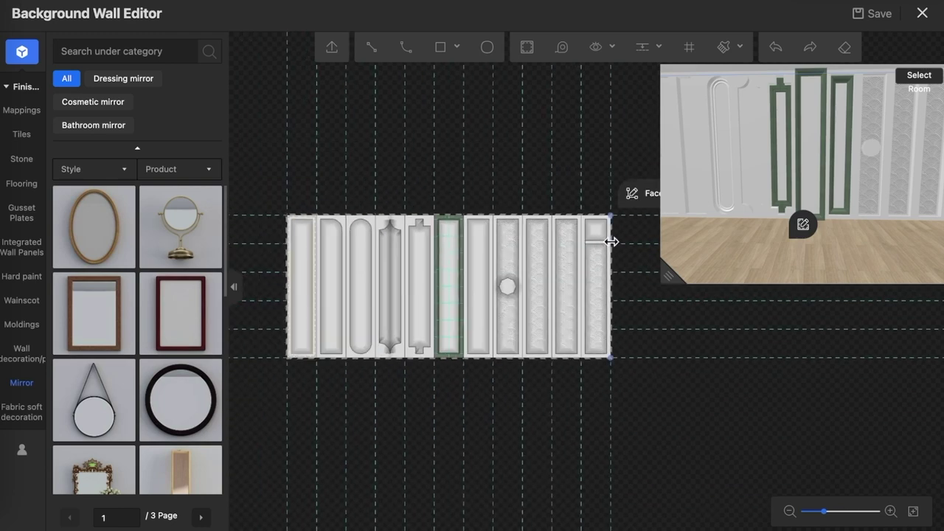
click(599, 273)
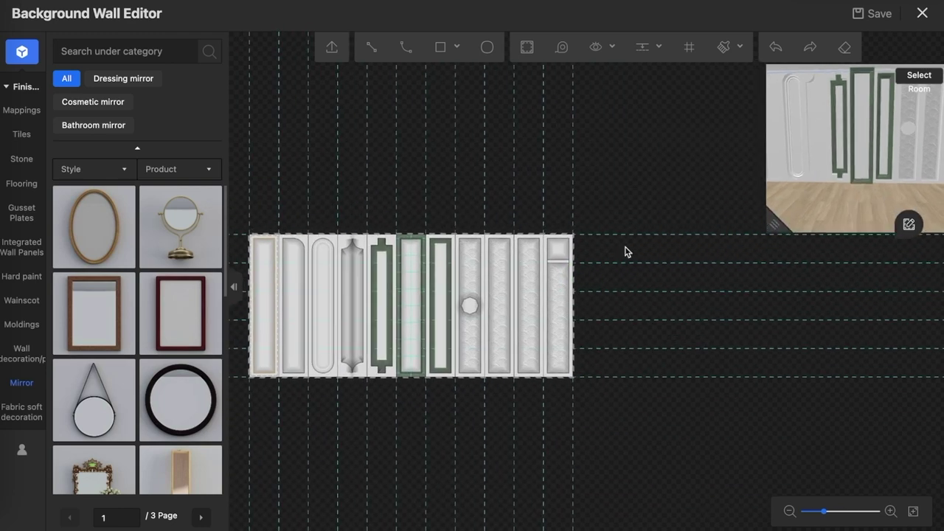
scroll(557, 264, up, 2)
scroll(552, 266, up, 2)
scroll(542, 273, up, 2)
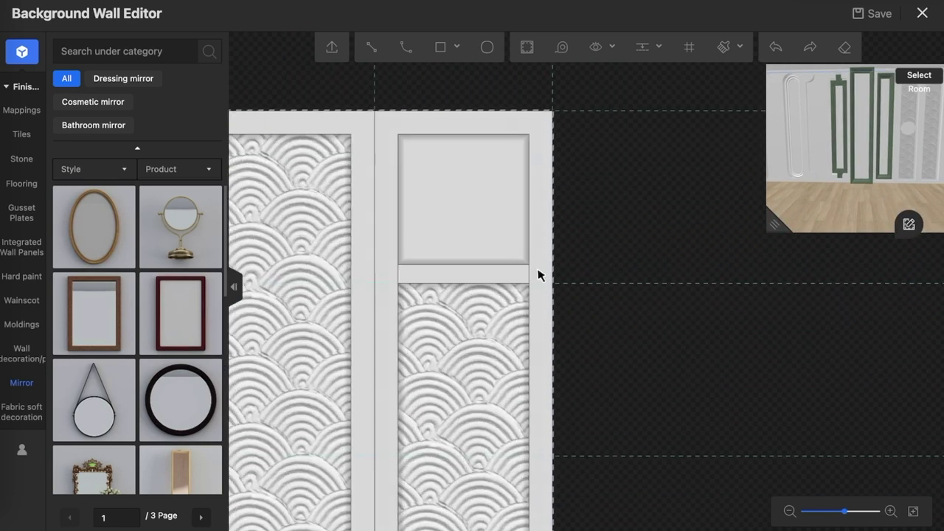
click(498, 271)
- Show the grid, divide it by Quantity into 11 by 5, and apply it
click(653, 232)
scroll(655, 230, down, 2)
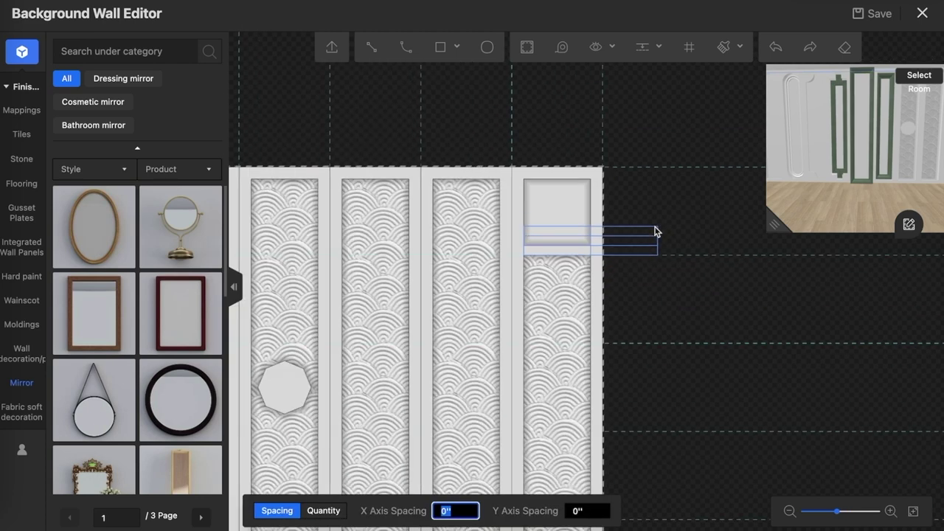
scroll(655, 230, down, 2)
click(325, 510)
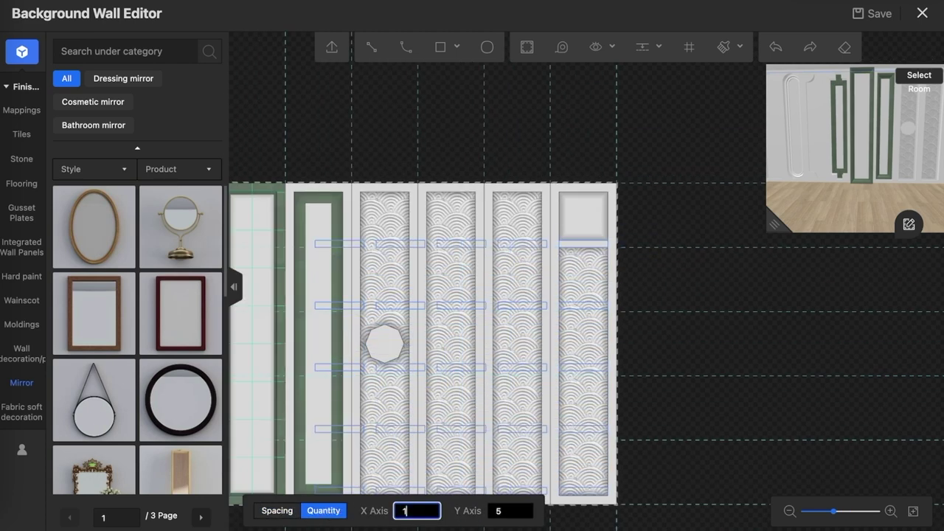
text(1)
click(515, 511)
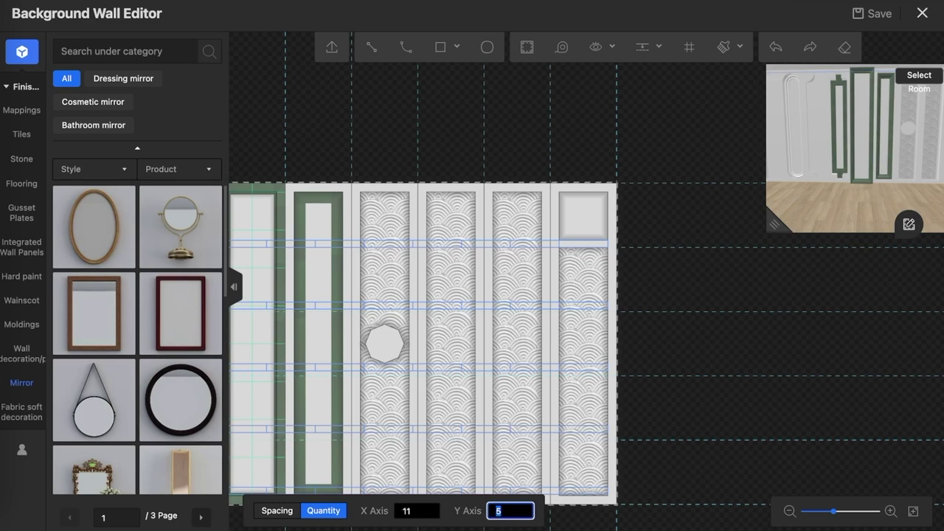
scroll(738, 323, up, 2)
scroll(738, 322, up, 2)
scroll(738, 322, down, 5)
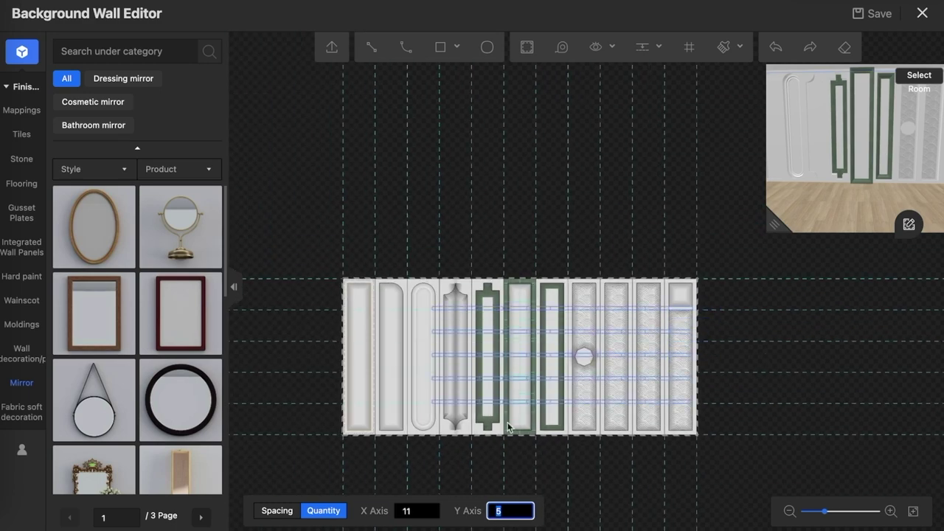
click(361, 432)
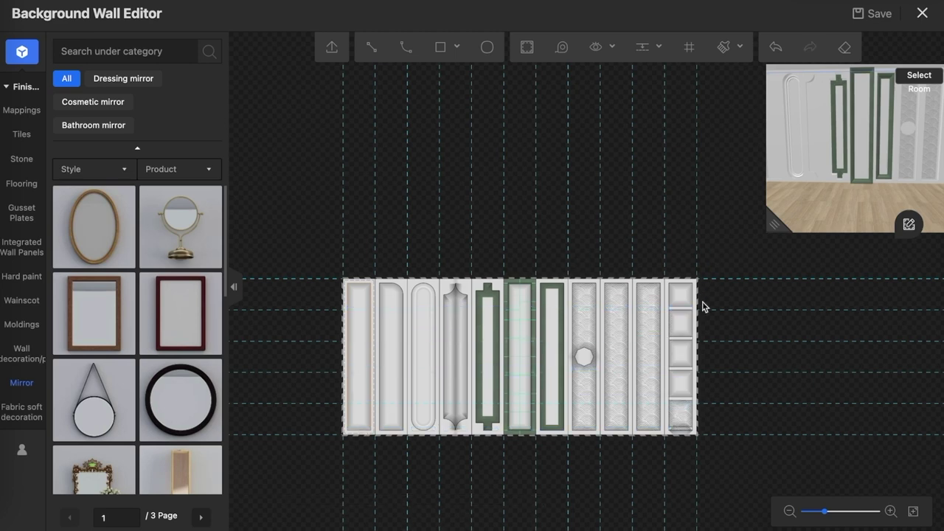
scroll(702, 306, up, 2)
scroll(700, 346, up, 3)
scroll(686, 261, up, 1)
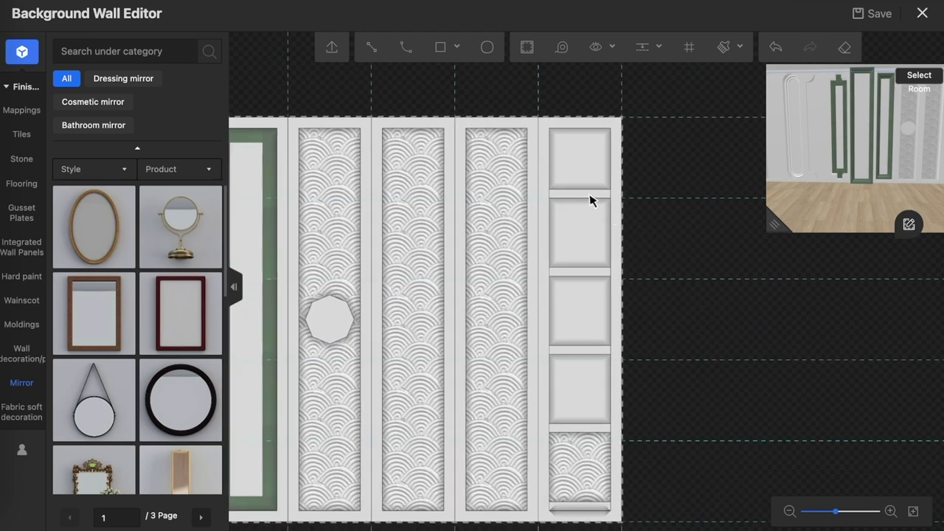
- Check a wall section's settings and zoom out to review all eleven panels
click(590, 199)
click(720, 240)
scroll(575, 185, up, 1)
scroll(583, 190, down, 2)
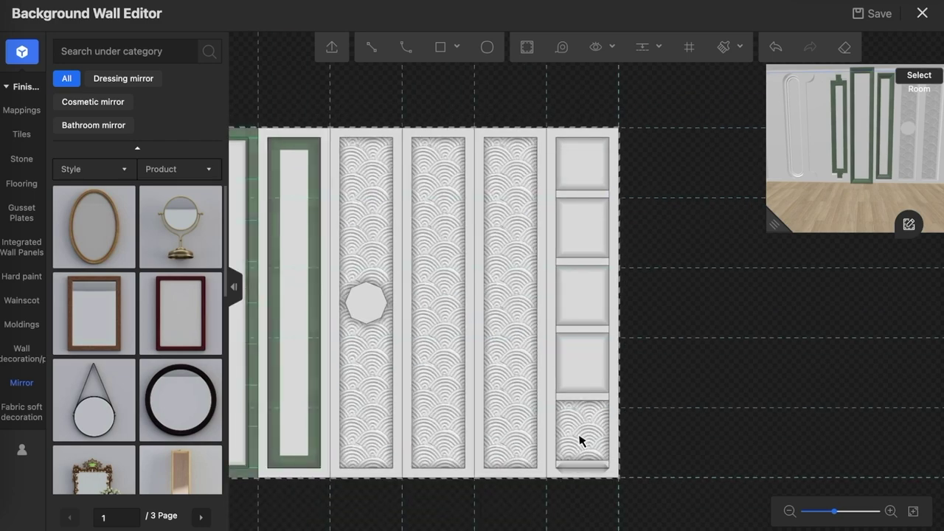
scroll(588, 427, up, 2)
scroll(568, 324, down, 2)
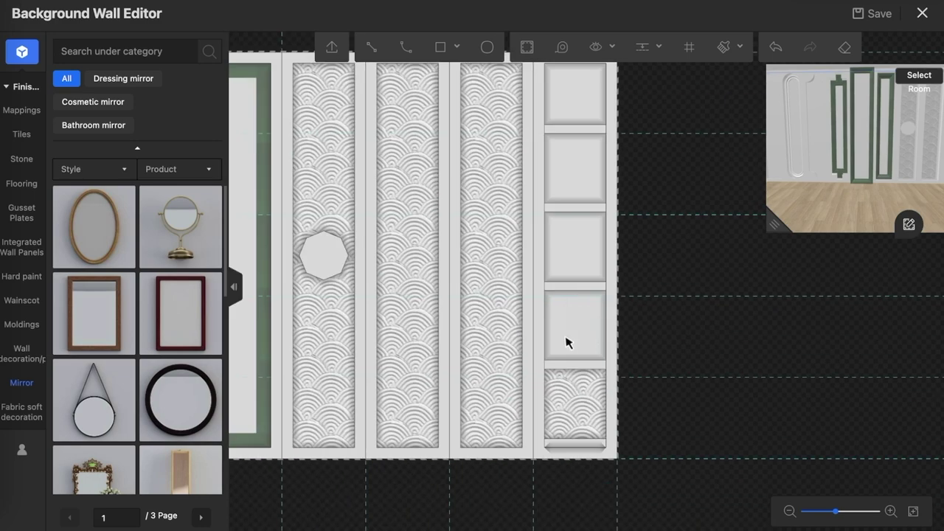
scroll(565, 295, down, 1)
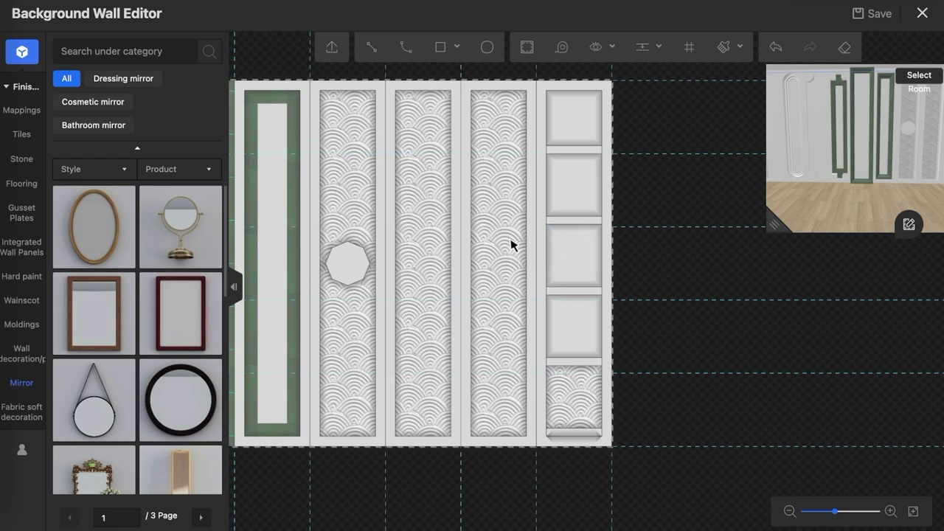
scroll(594, 332, up, 1)
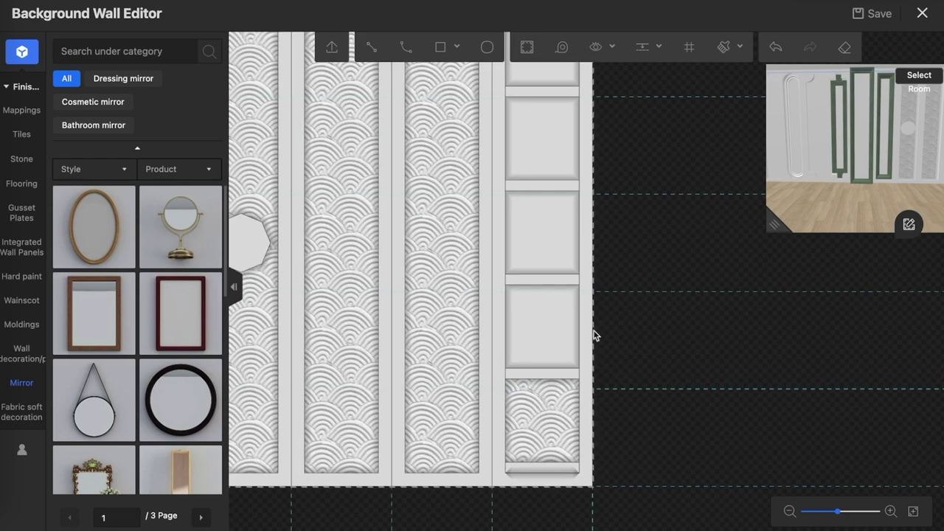
- Switch the catalogue from Integrated Wall Panels to Fabric soft decoration and zoom on the arched panel
click(34, 248)
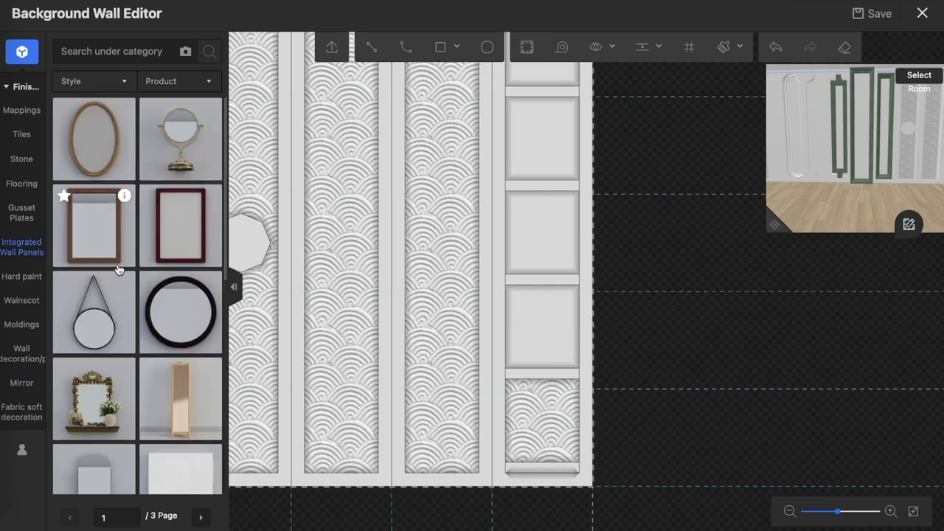
click(28, 407)
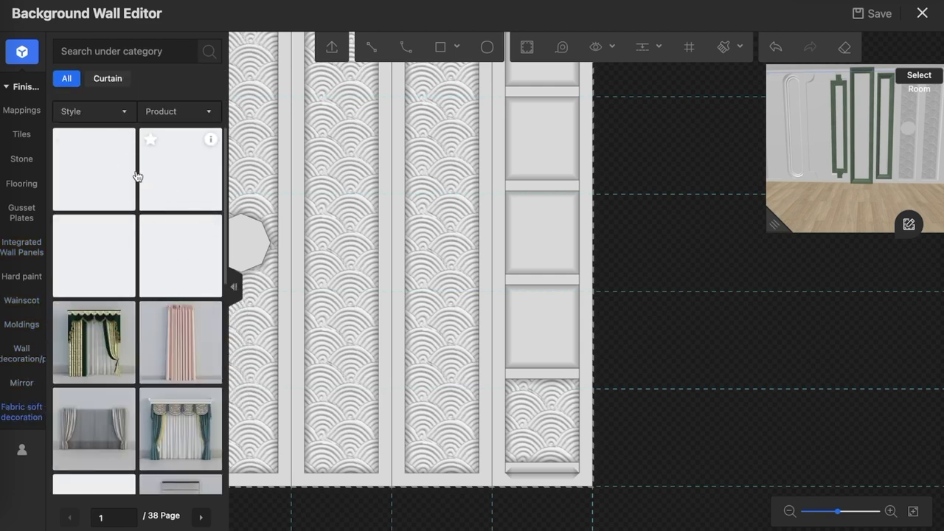
scroll(616, 265, down, 2)
scroll(544, 258, down, 2)
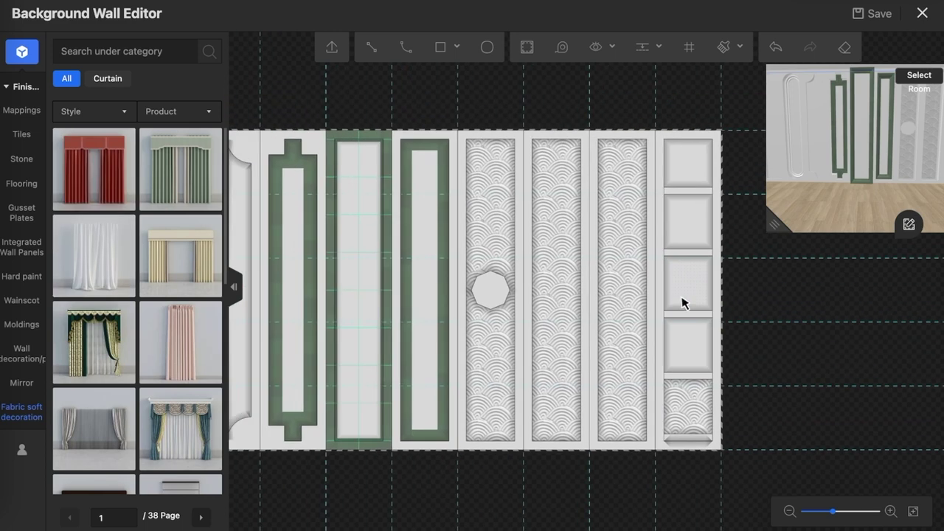
scroll(674, 300, down, 1)
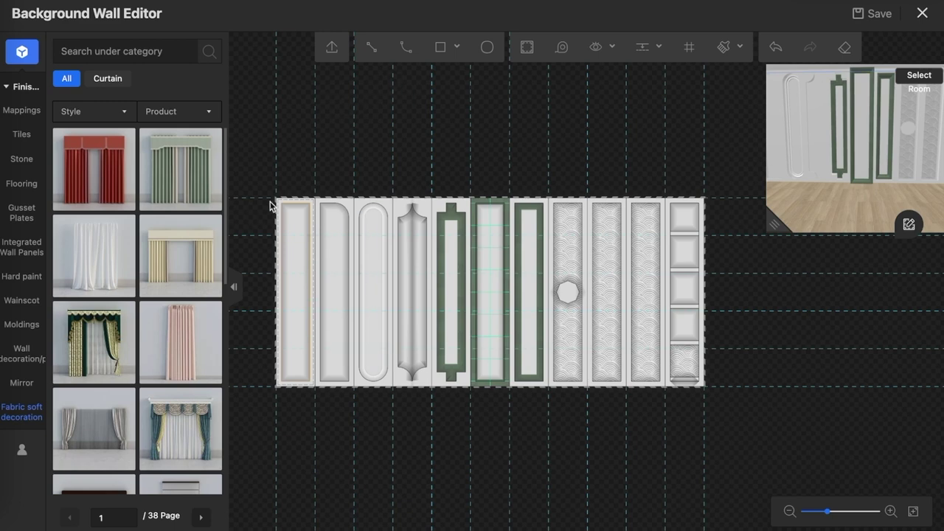
scroll(425, 211, up, 3)
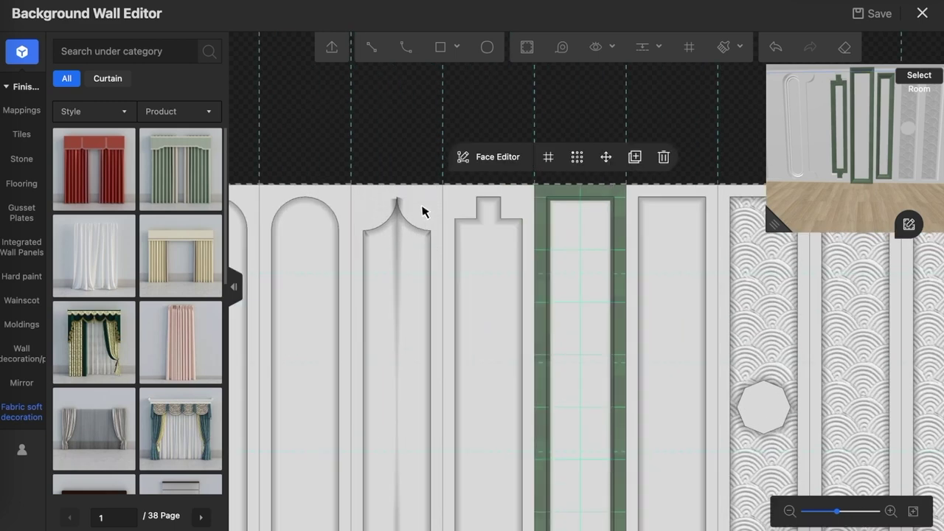
- Open the arched panel in Face Editor and add an inward full border tile
click(490, 162)
click(493, 156)
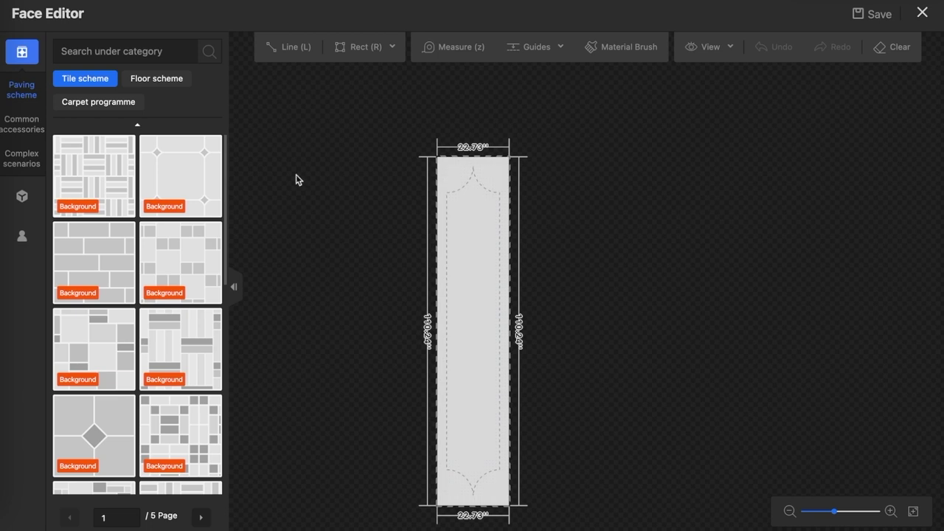
click(500, 176)
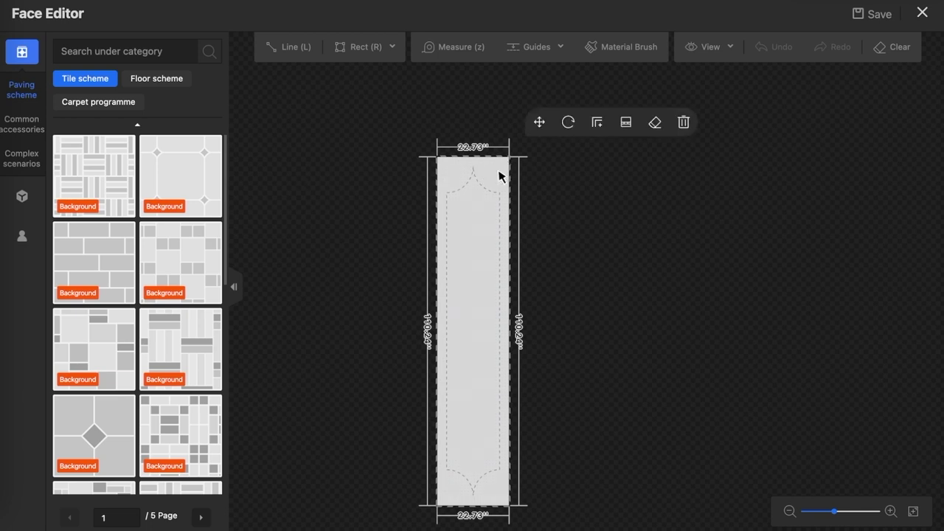
click(597, 125)
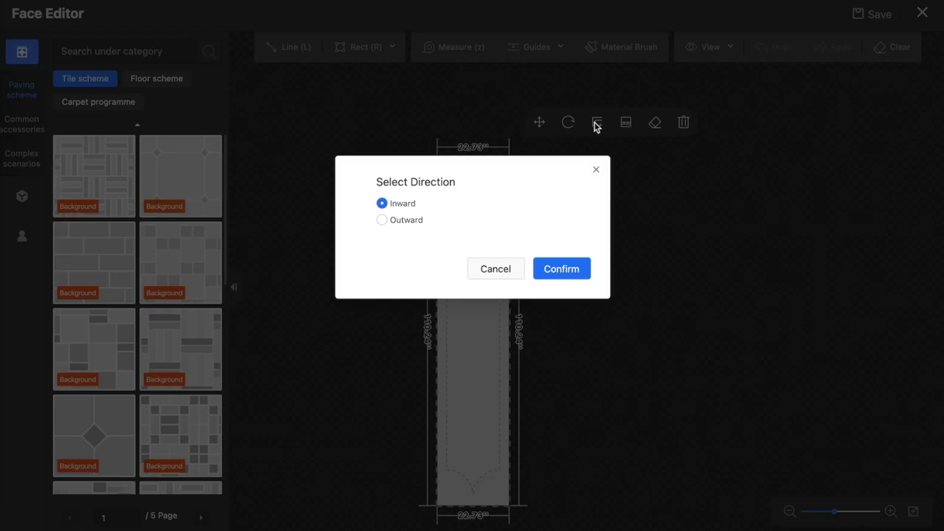
click(558, 269)
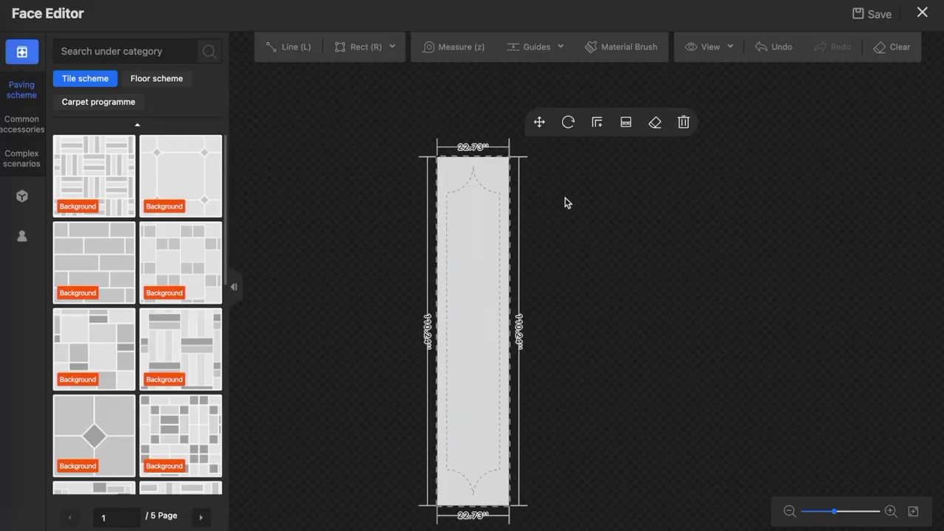
- Delete the marble border strip and close Face Editor, keeping the changes
scroll(498, 189, up, 2)
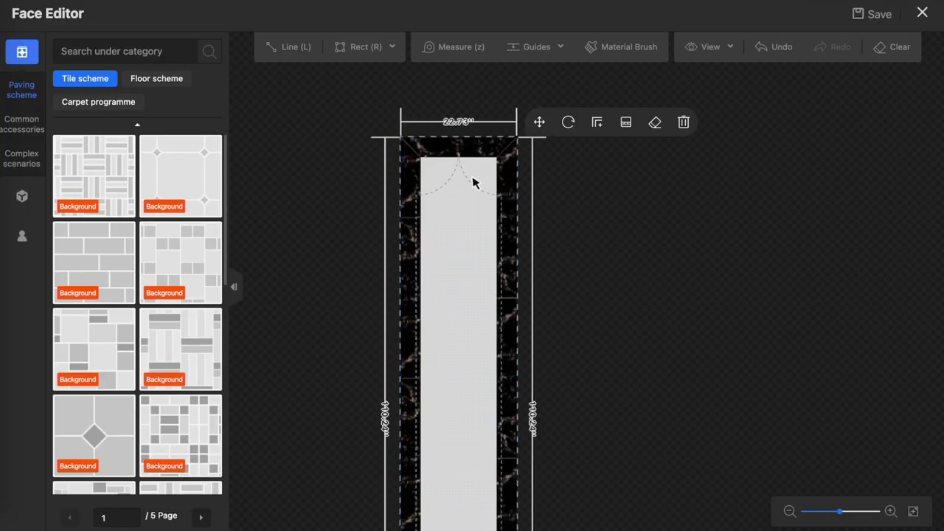
click(509, 160)
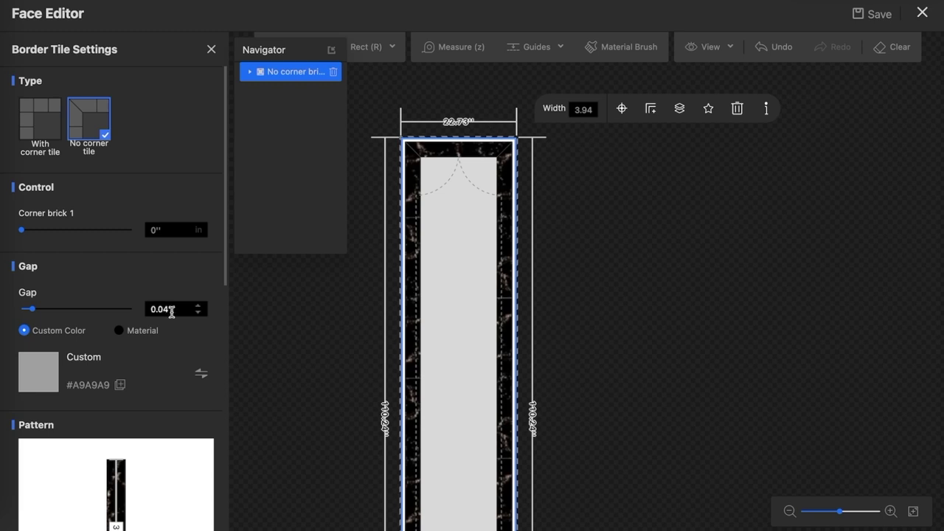
click(737, 112)
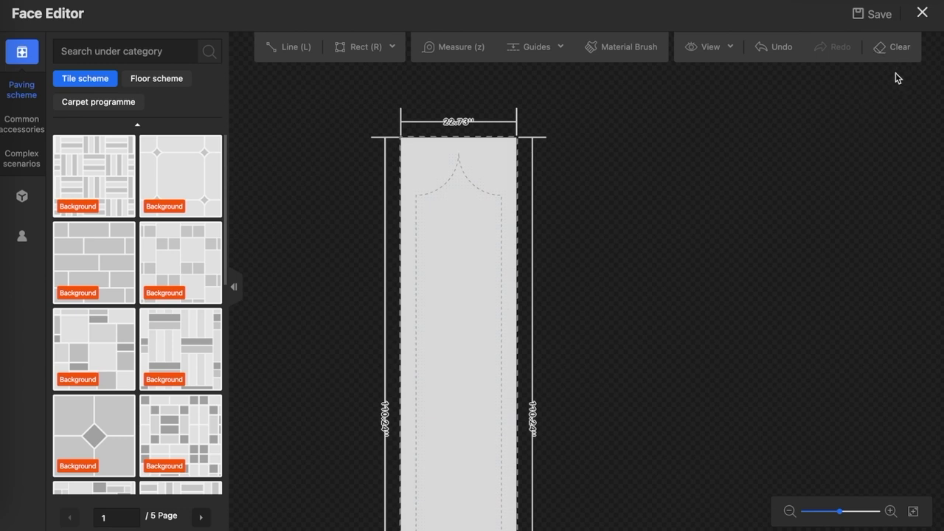
click(922, 13)
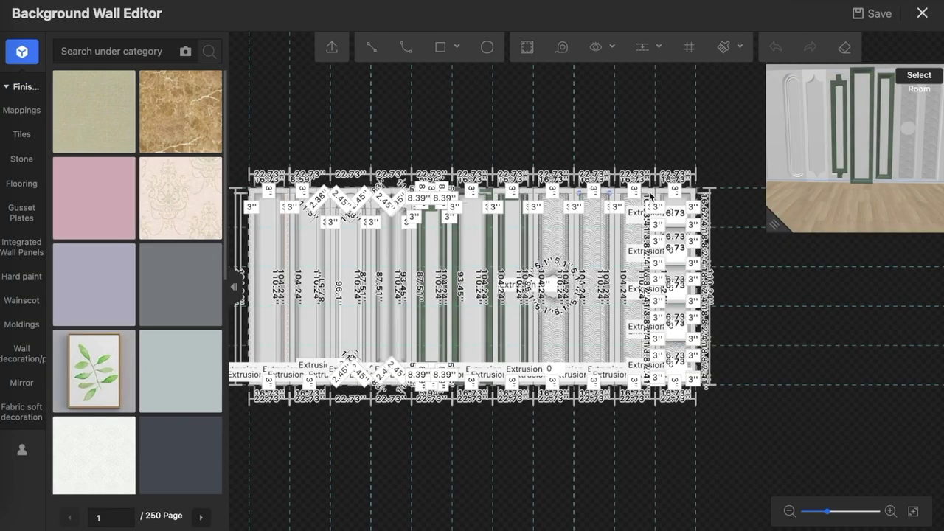
- Save the project, clear the wall, then undo the clear to restore every panel
click(875, 13)
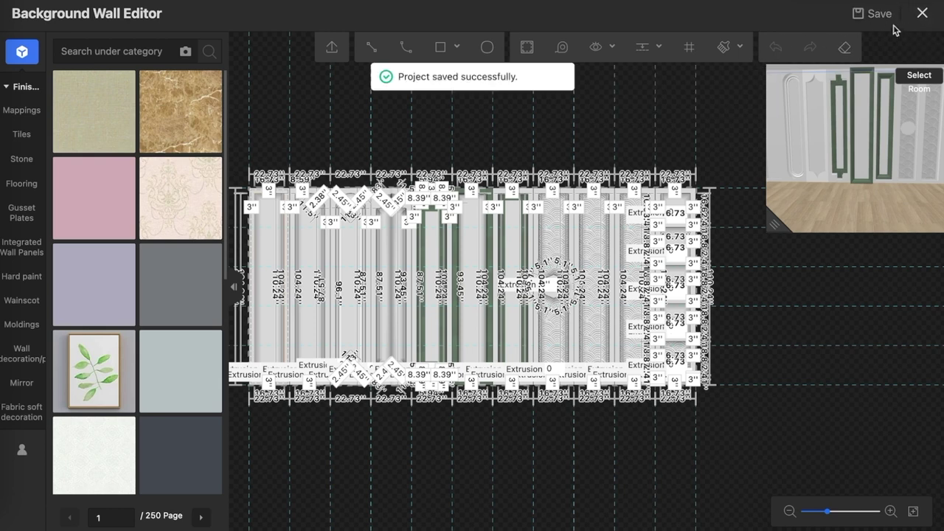
click(844, 47)
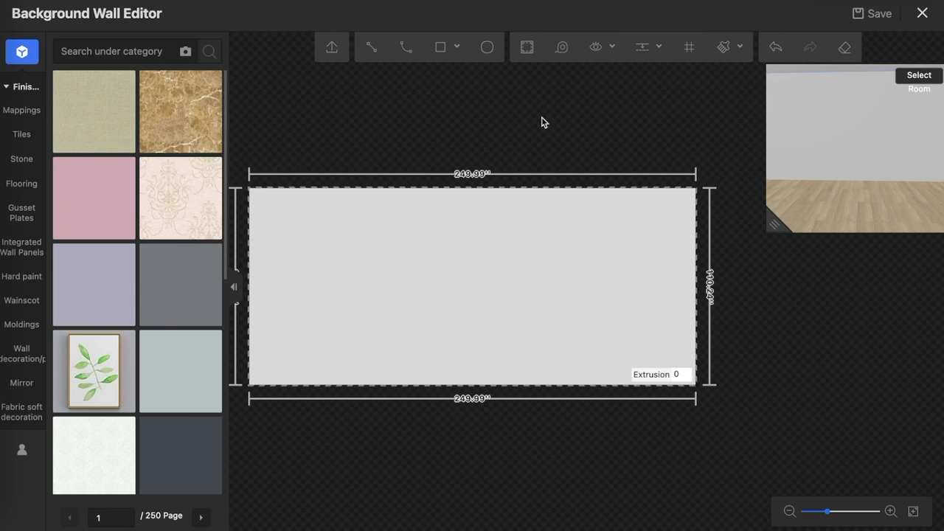
key(ctrl+z)
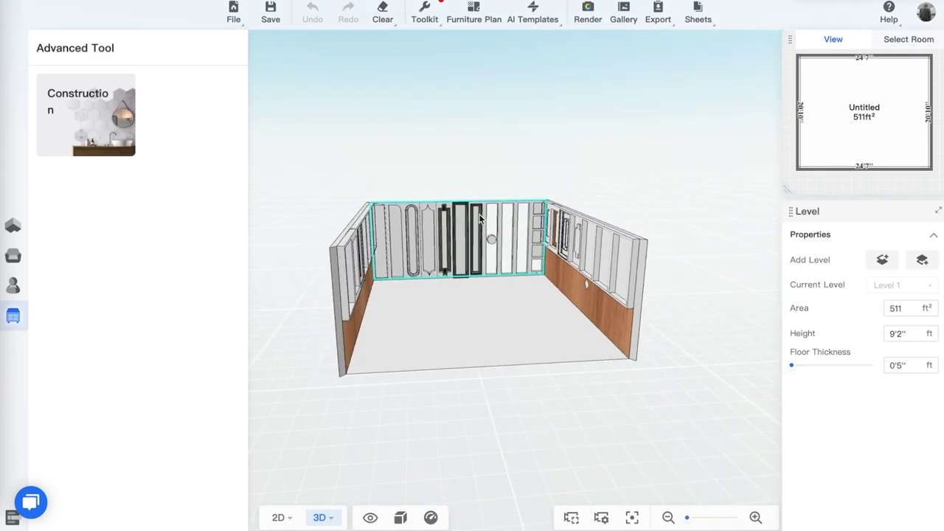
- Clear the panels and moldings from the right side wall, reframe the feature wall, and open Render
scroll(524, 234, down, 3)
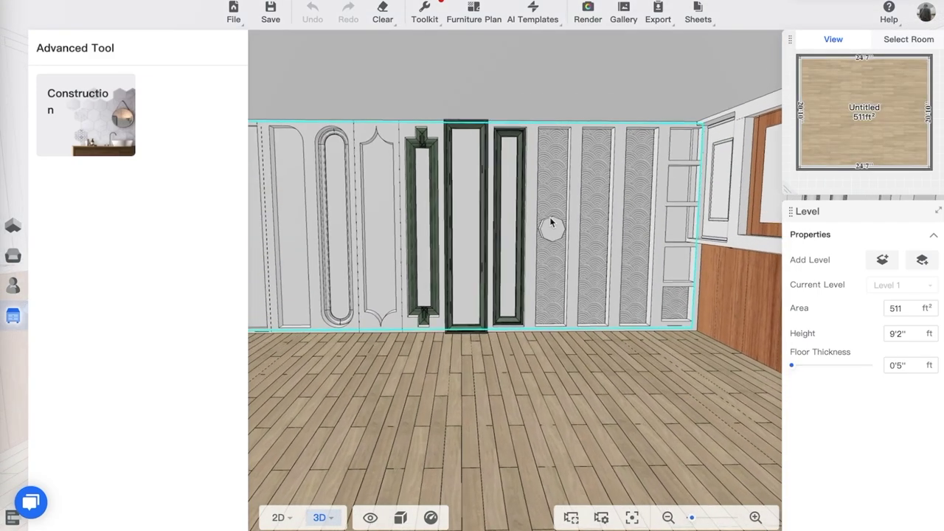
scroll(550, 222, down, 3)
click(550, 219)
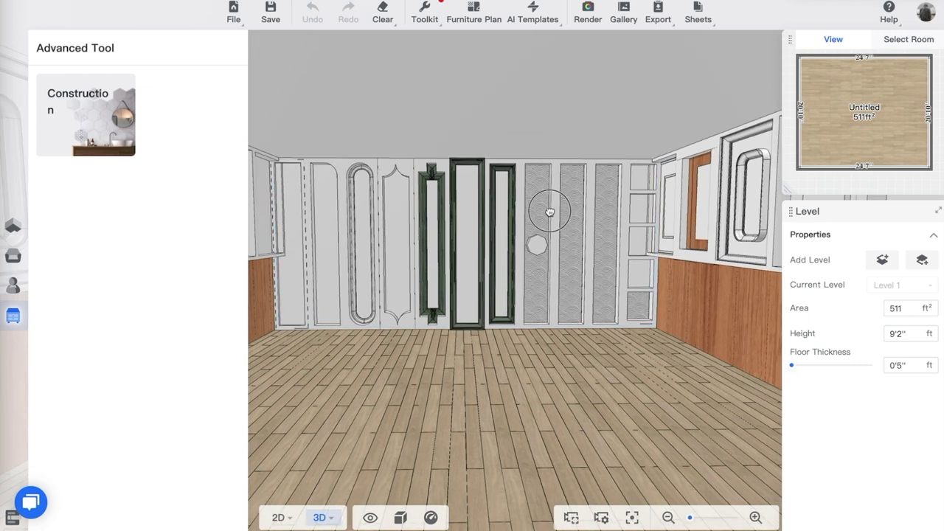
click(260, 248)
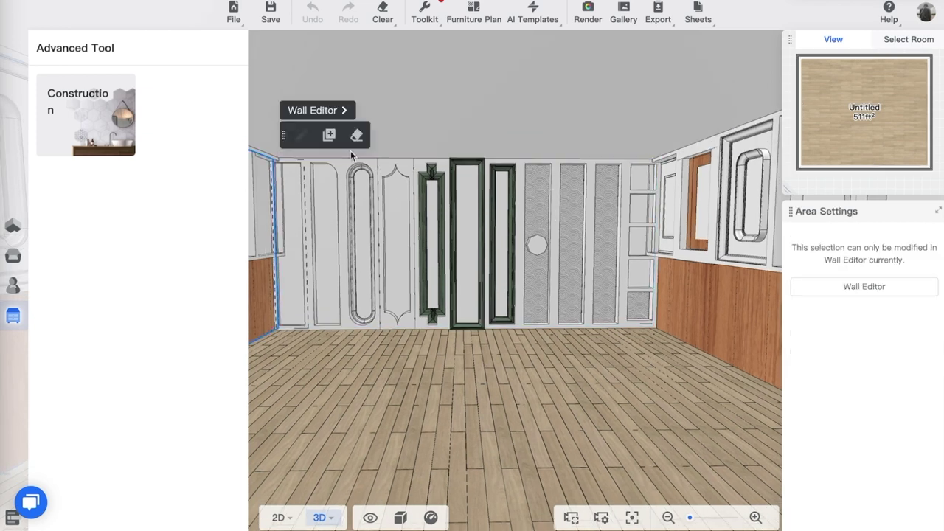
click(701, 256)
click(741, 136)
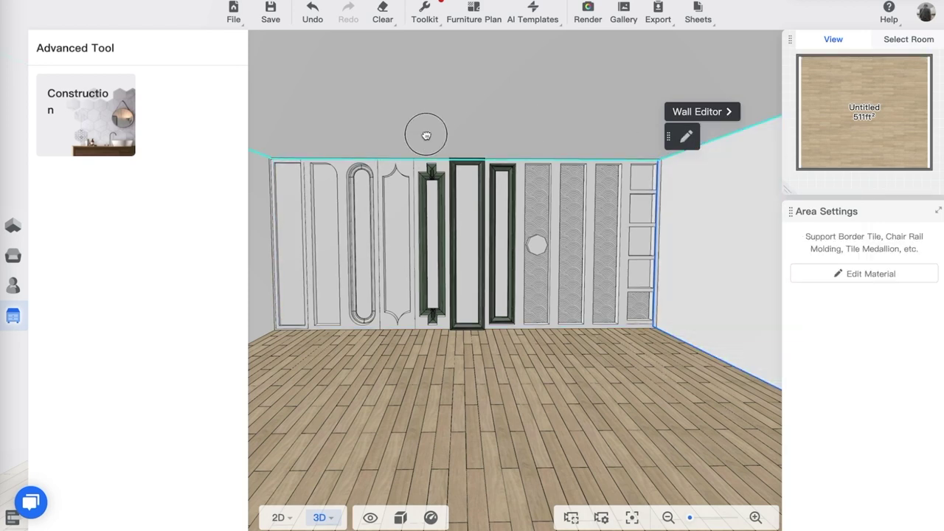
drag(426, 135, 421, 121)
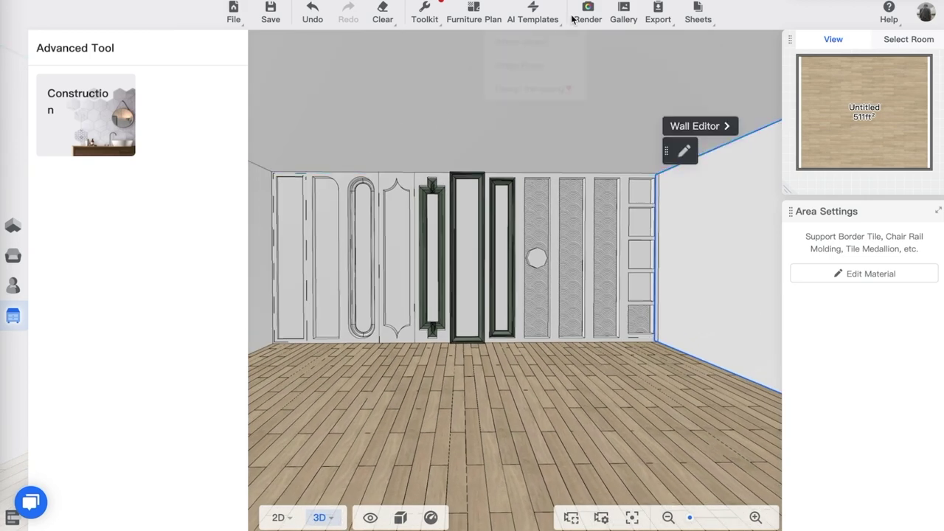
click(575, 16)
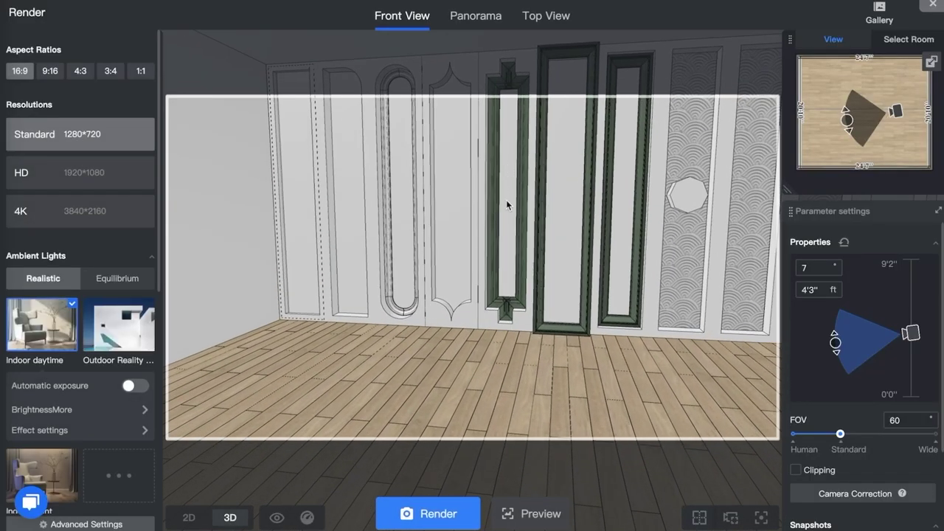
- Render a head-on Indoor daytime view of the feature wall and open it in the Gallery
drag(622, 204, 565, 225)
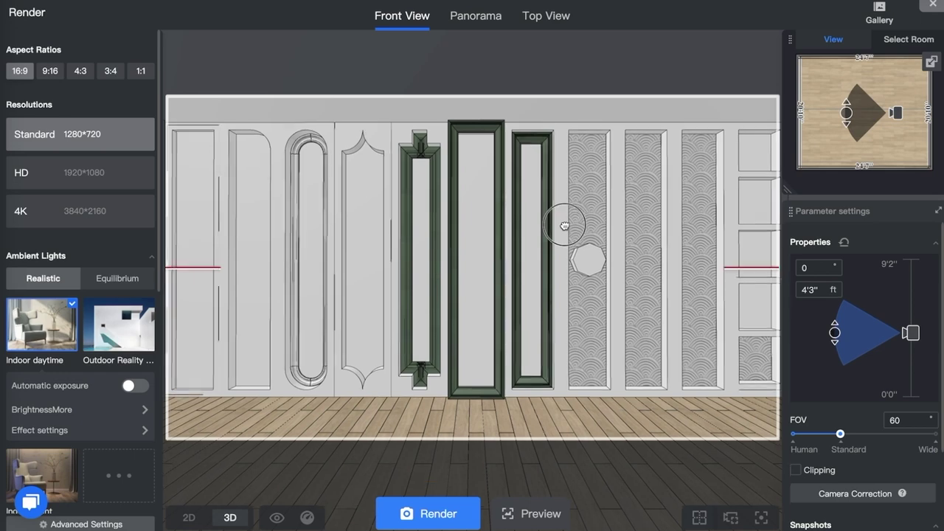
scroll(565, 227, down, 3)
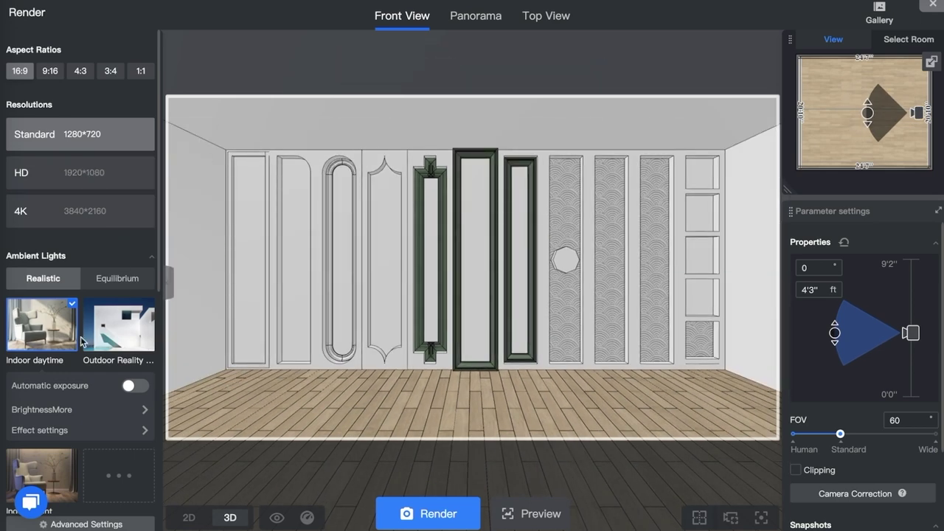
scroll(100, 326, down, 3)
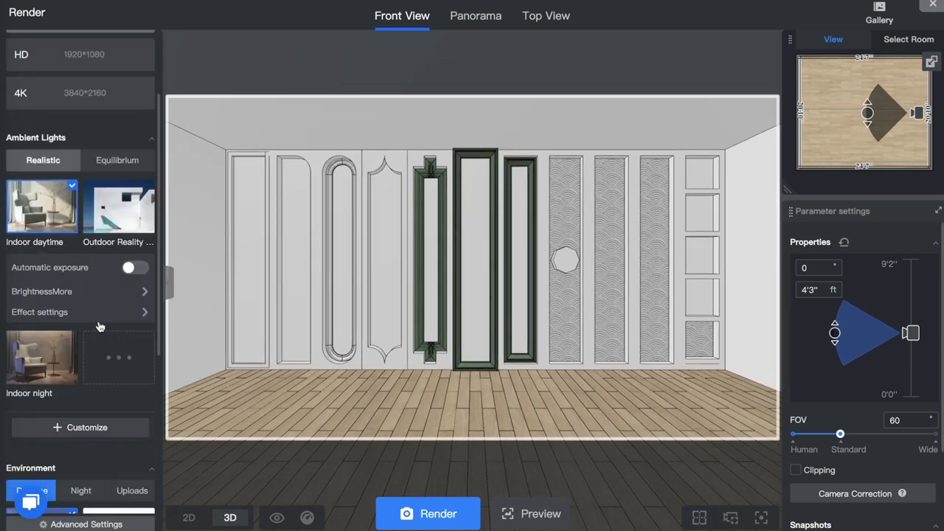
click(41, 360)
click(40, 200)
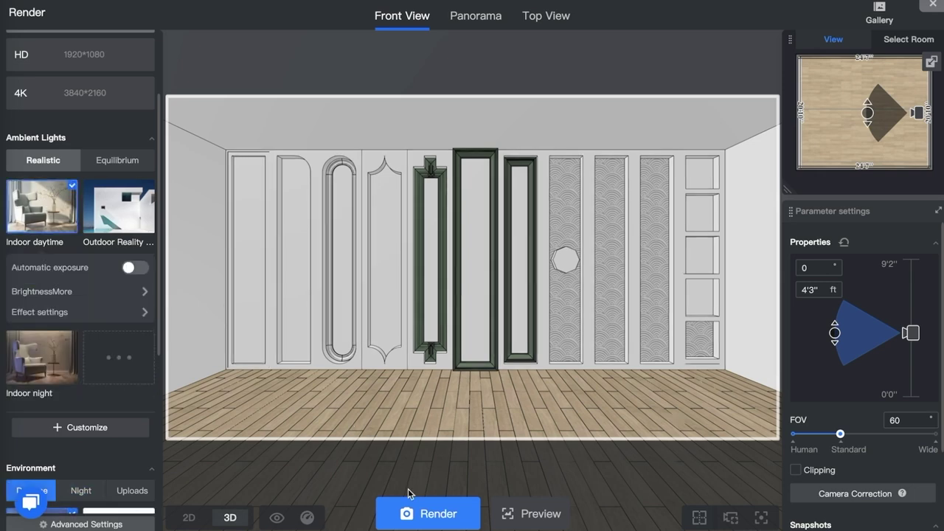
click(437, 514)
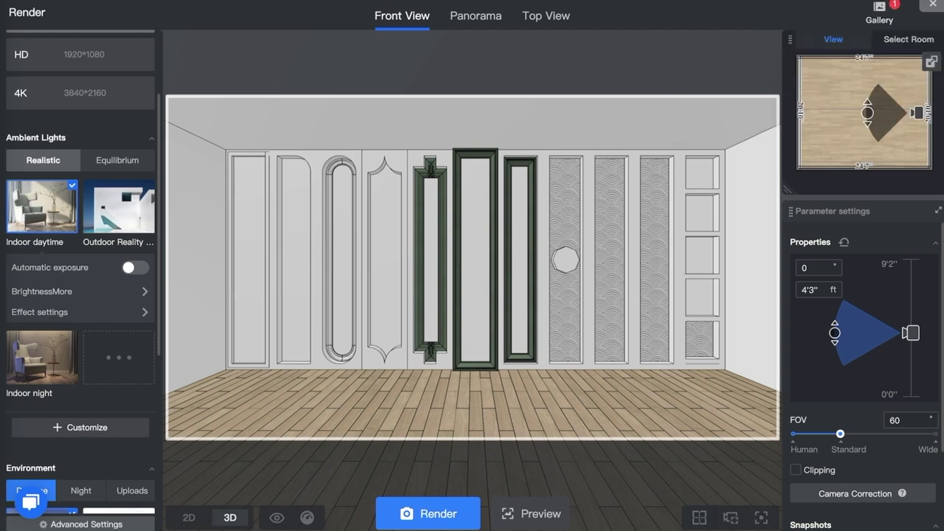
mouse_move(880, 12)
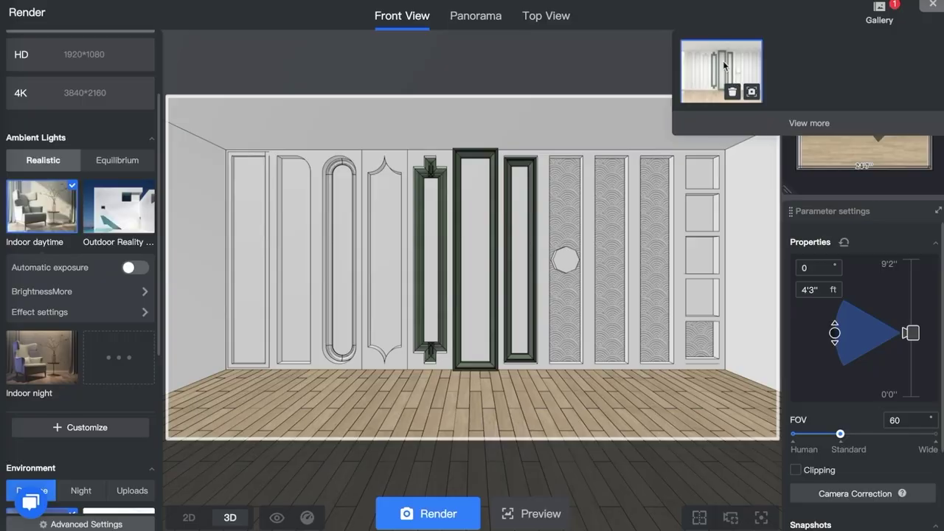
click(724, 65)
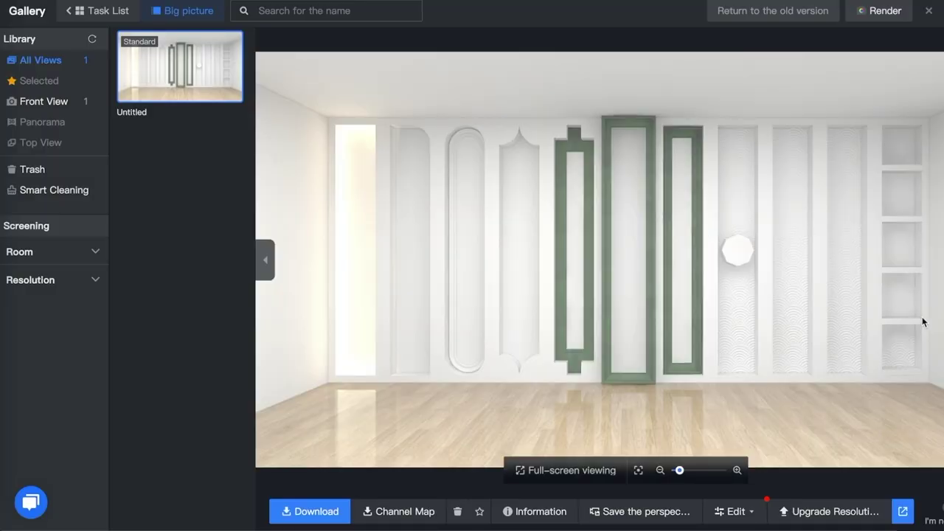